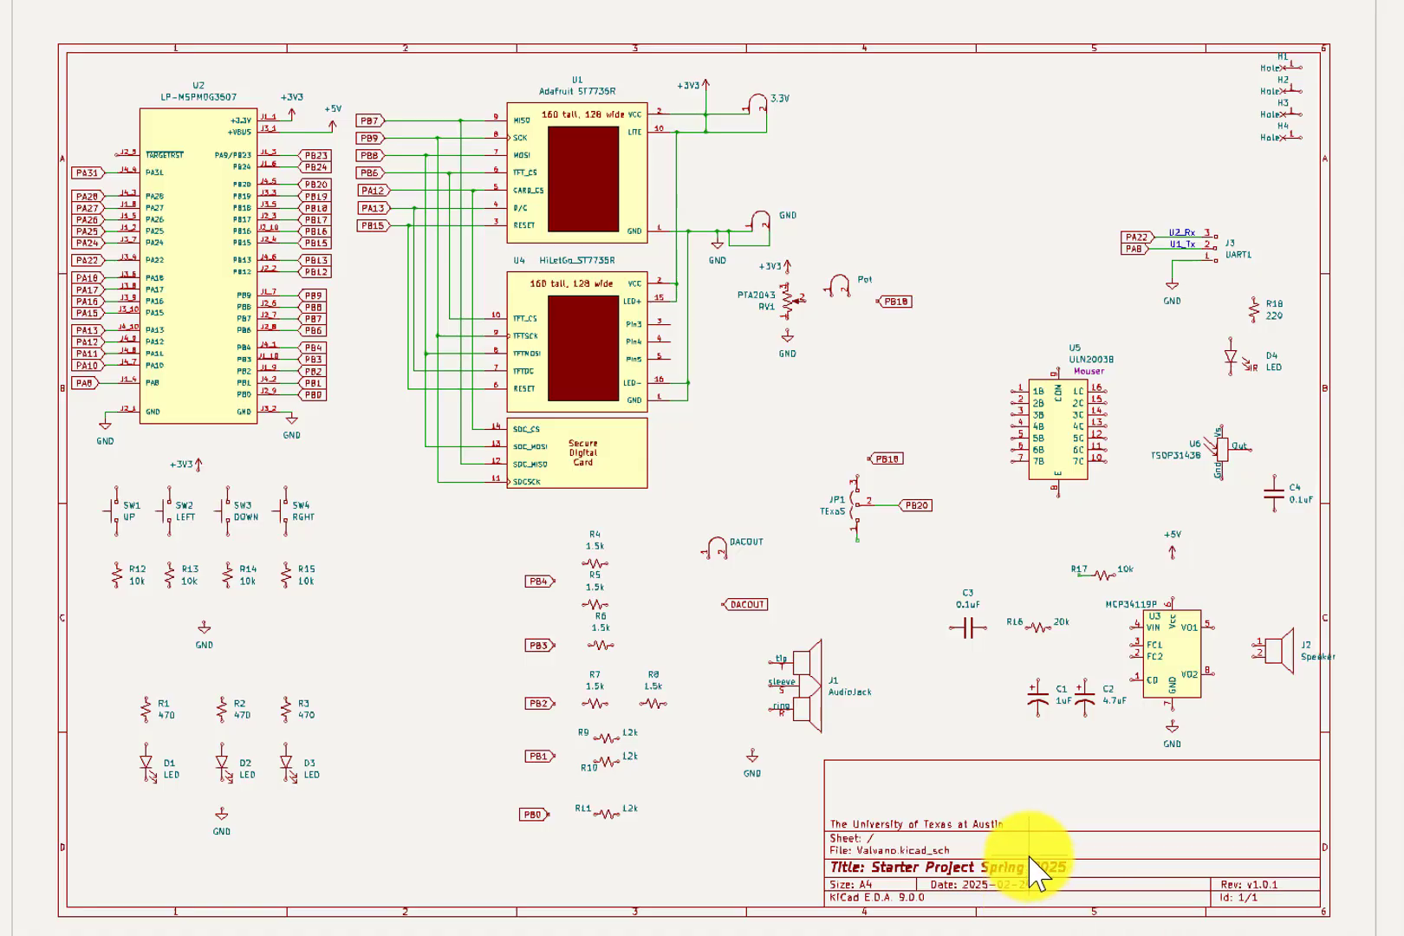
Set the title block date to 2025-02-25 and the title to 'Assignment' followed by the student's name.
double_click(1032, 869)
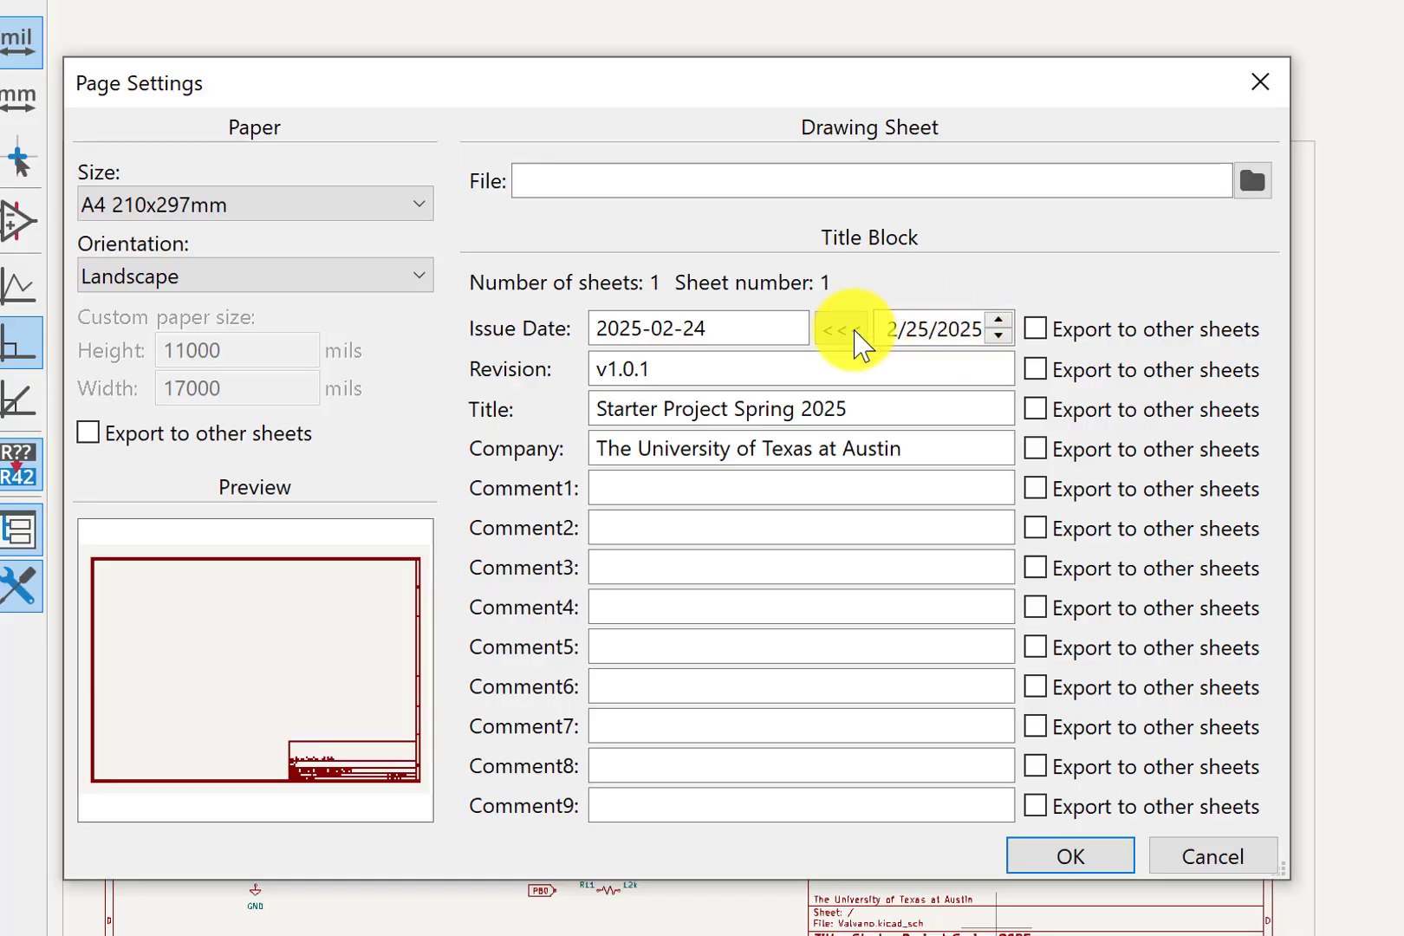
click(856, 334)
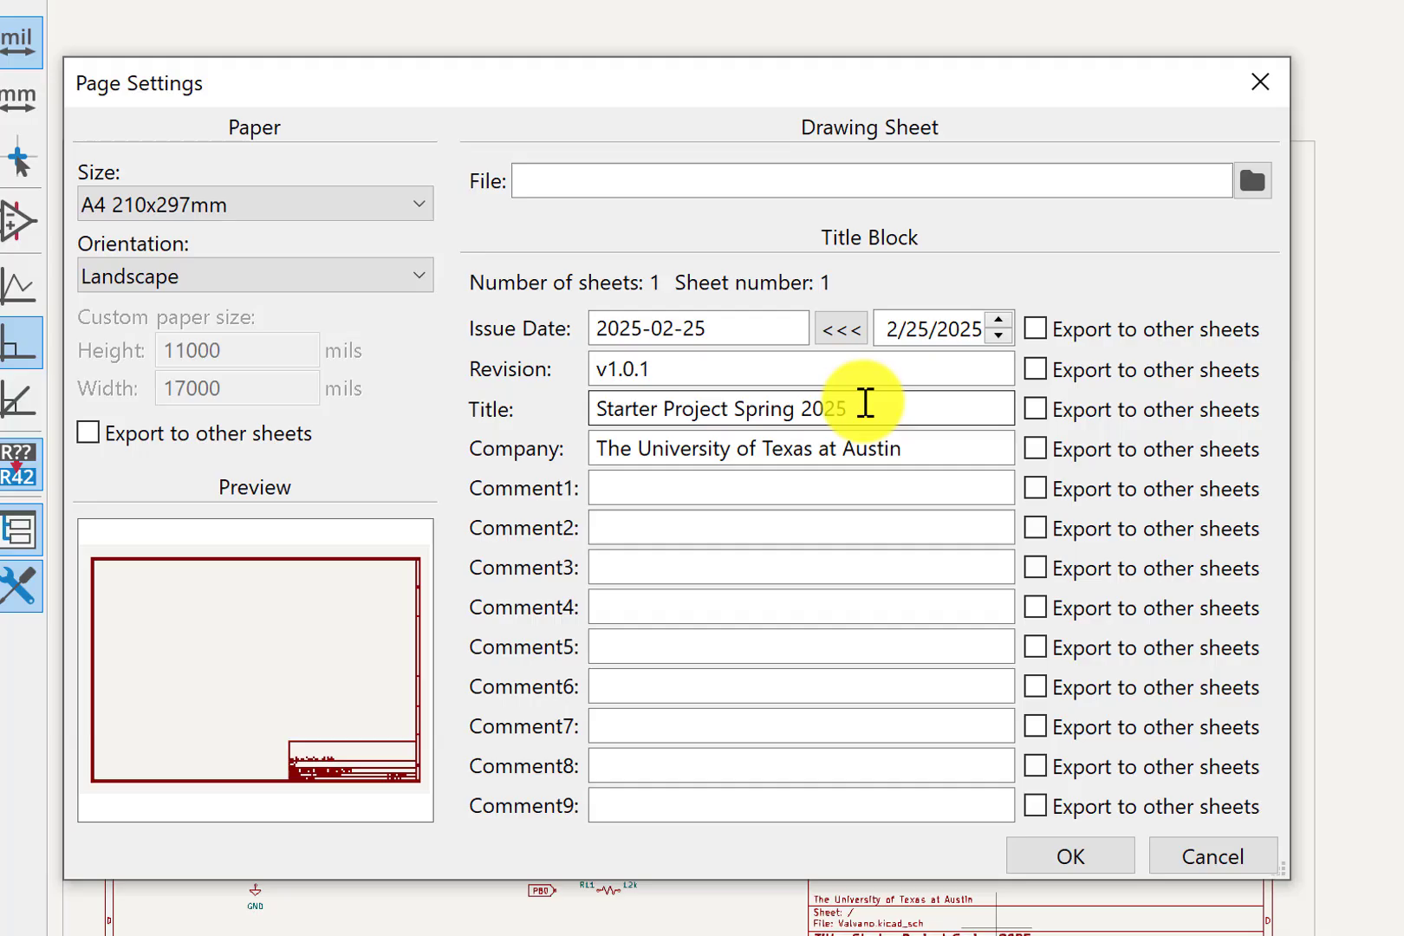
drag(865, 402, 555, 433)
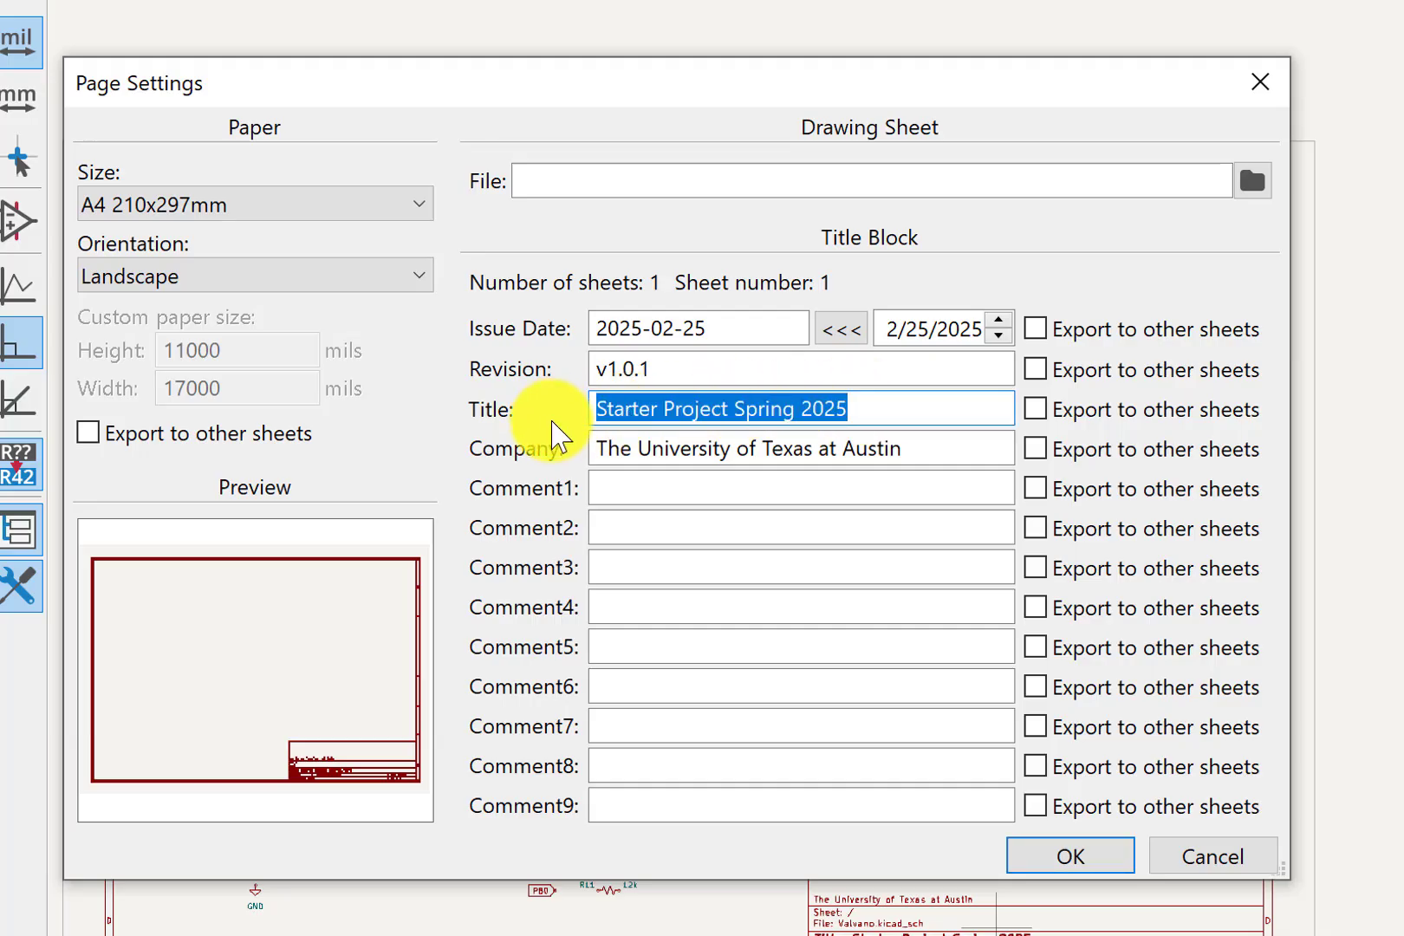
text(Ass)
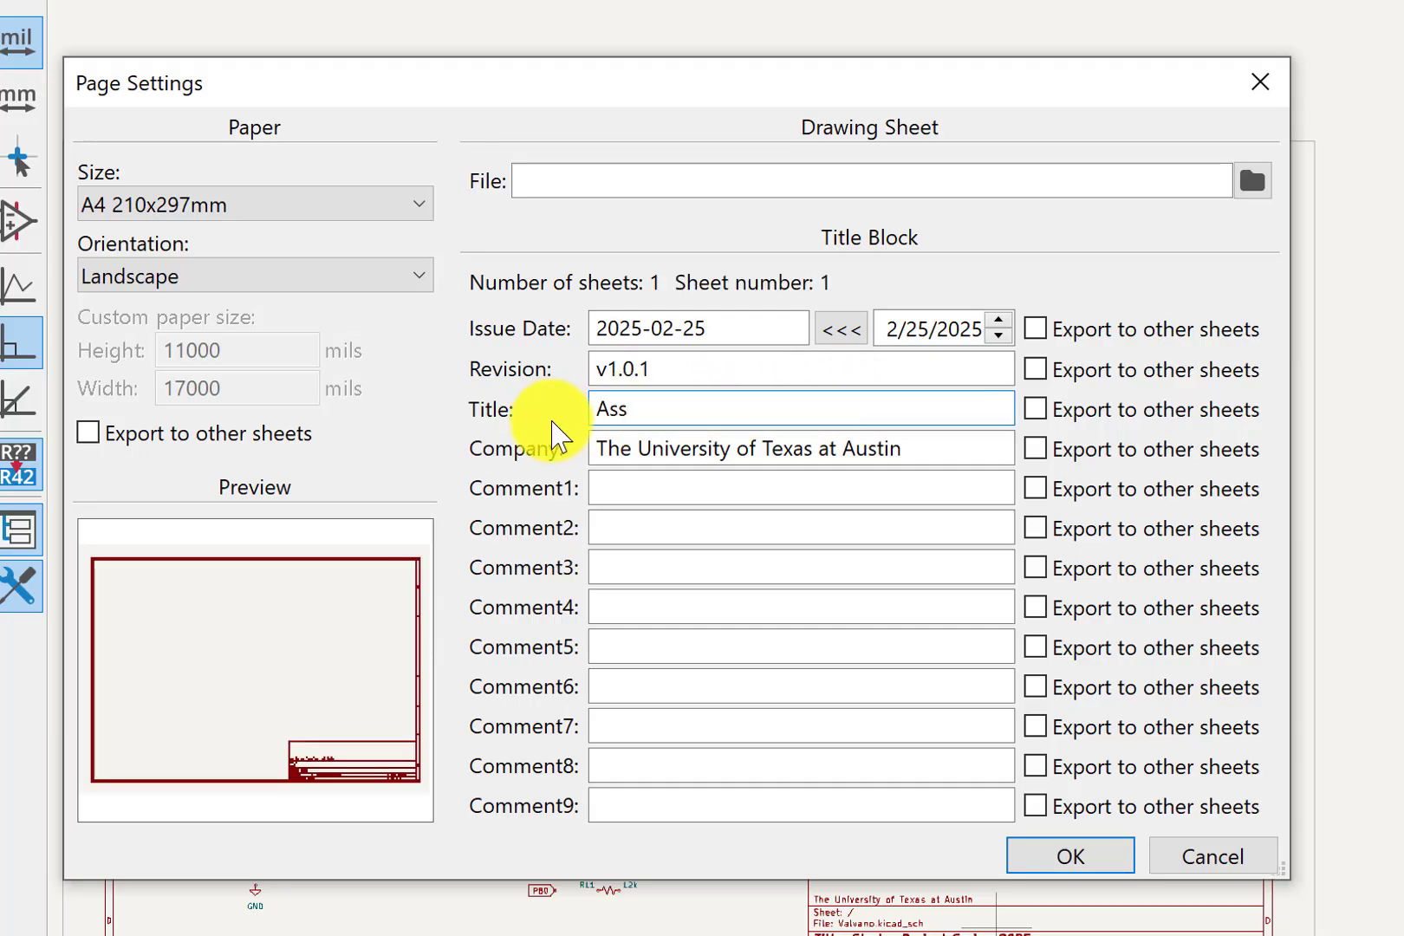
text(ignment)
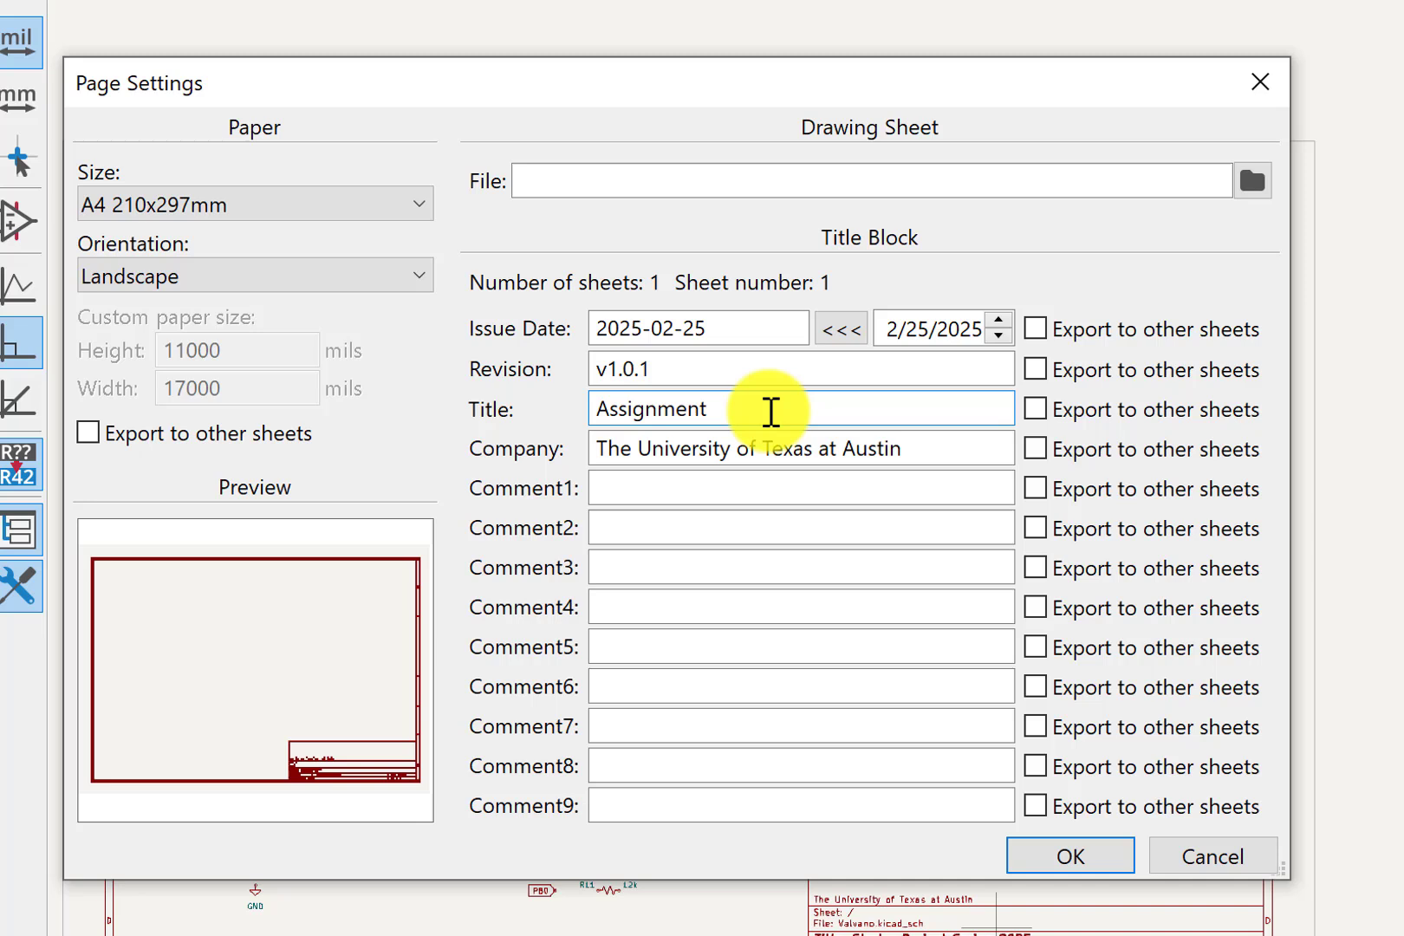
text(, Jon Valvano)
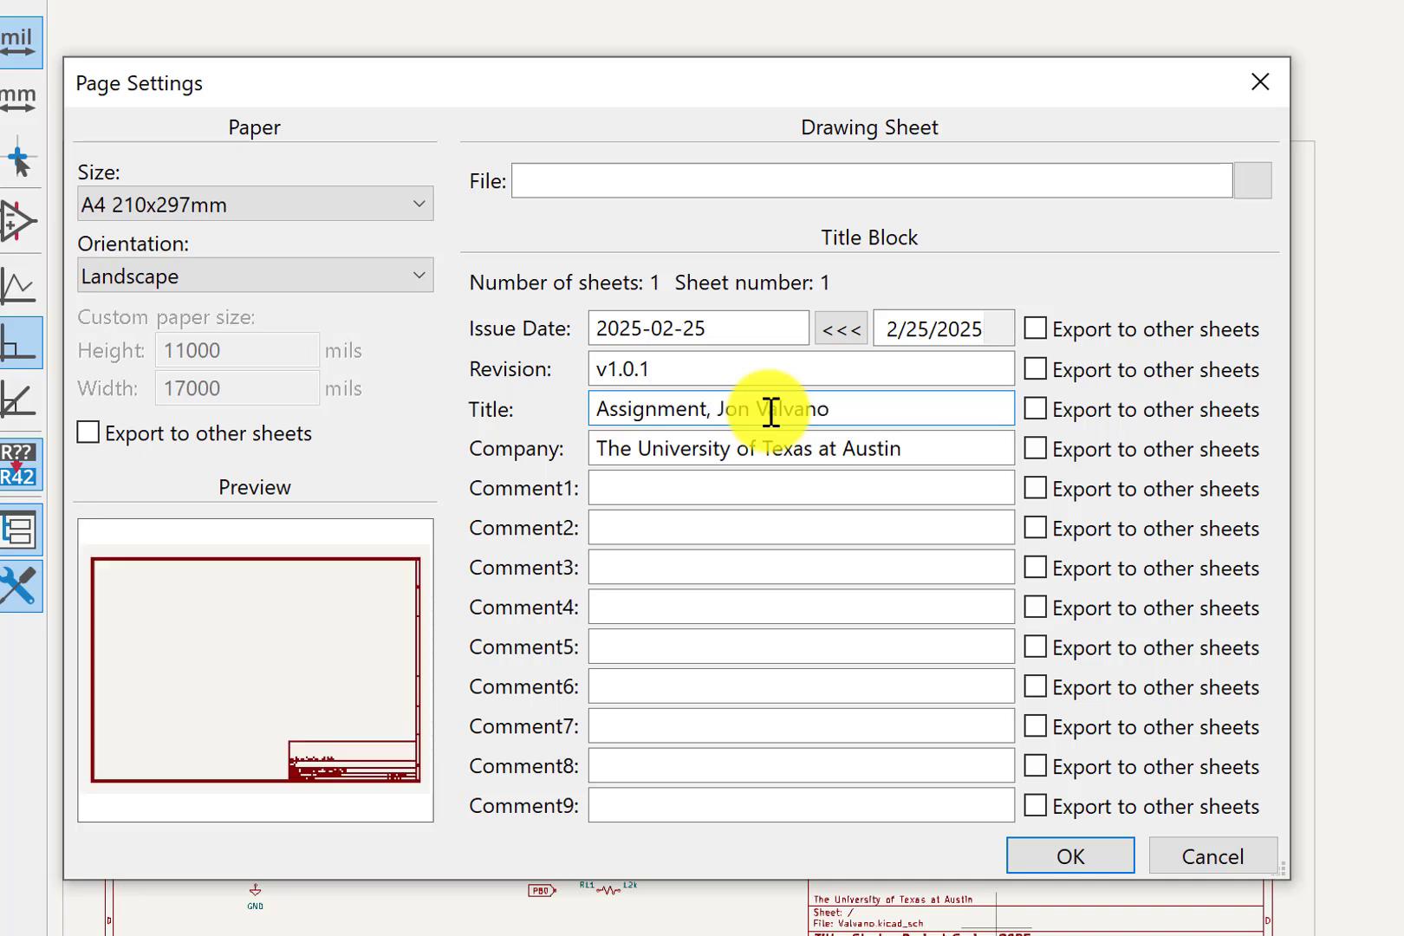
click(1079, 862)
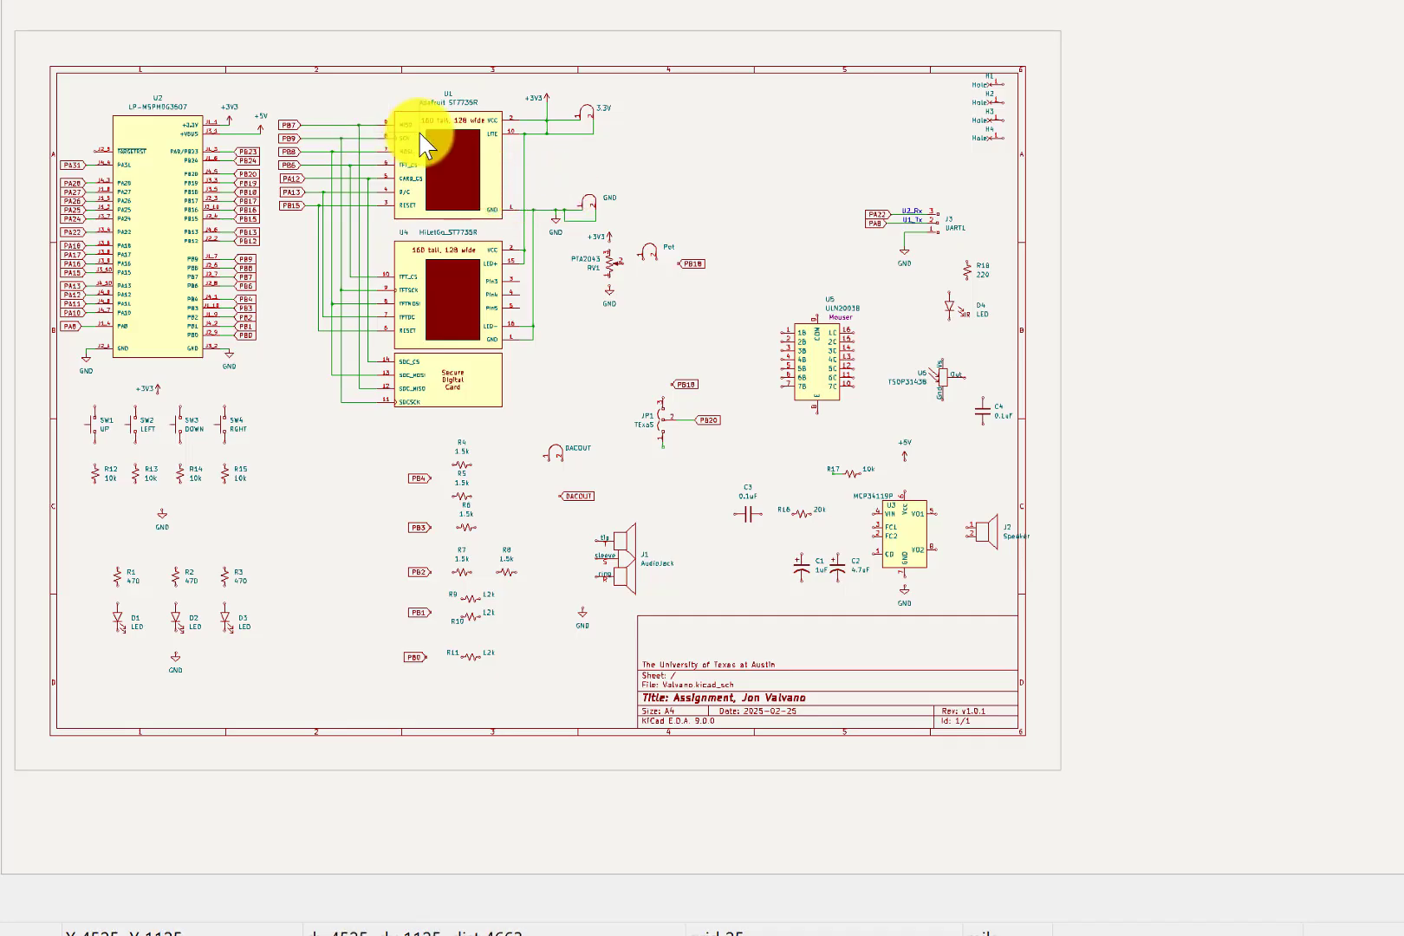
Delete the HiLetGo ST7735R display U4.
scroll(418, 135, up, 3)
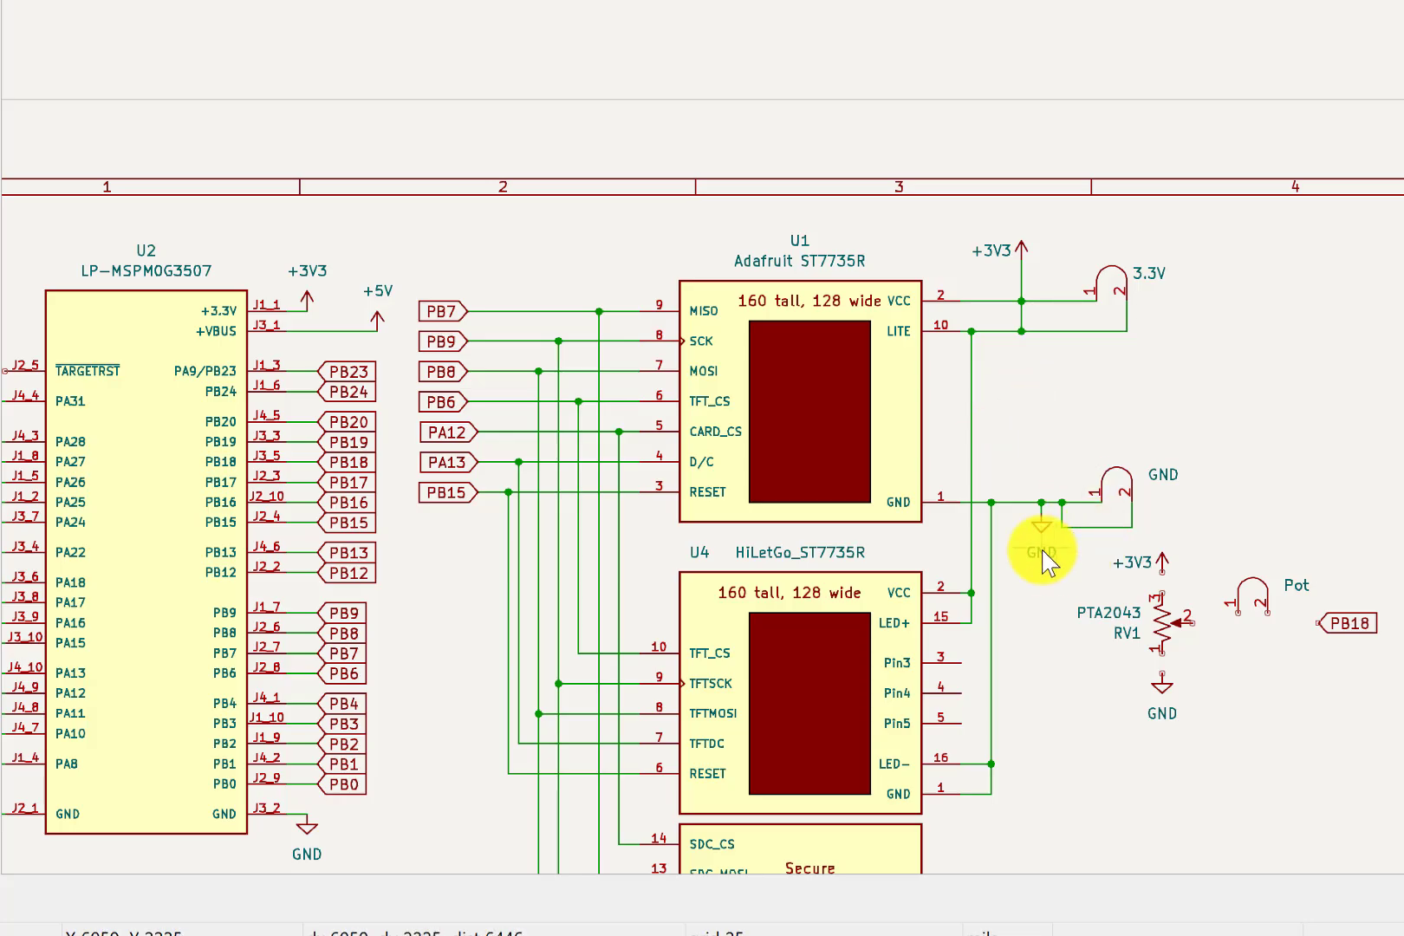
click(858, 574)
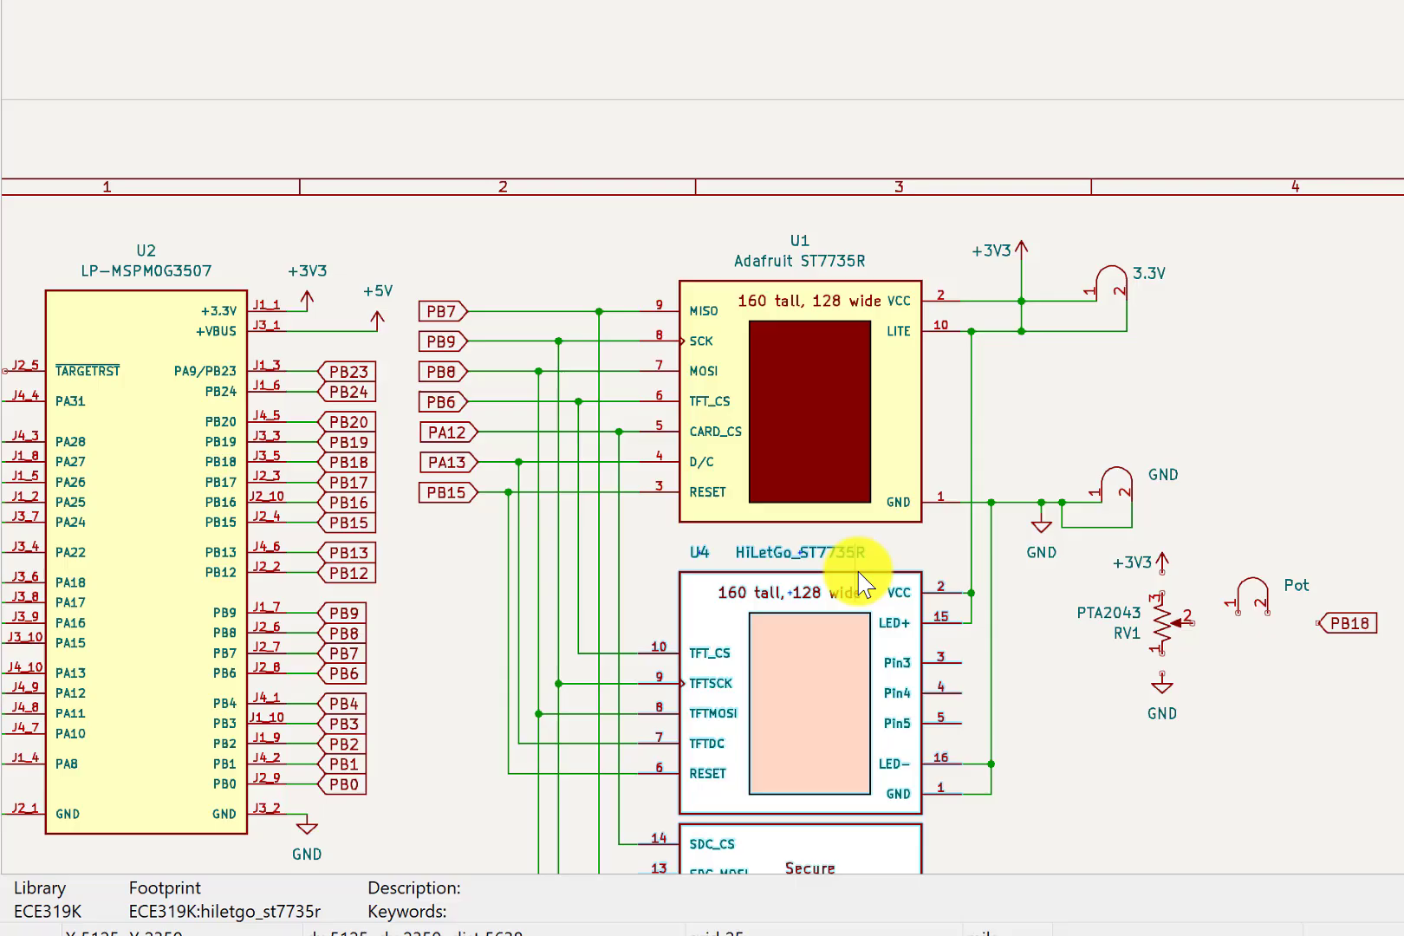
key(Delete)
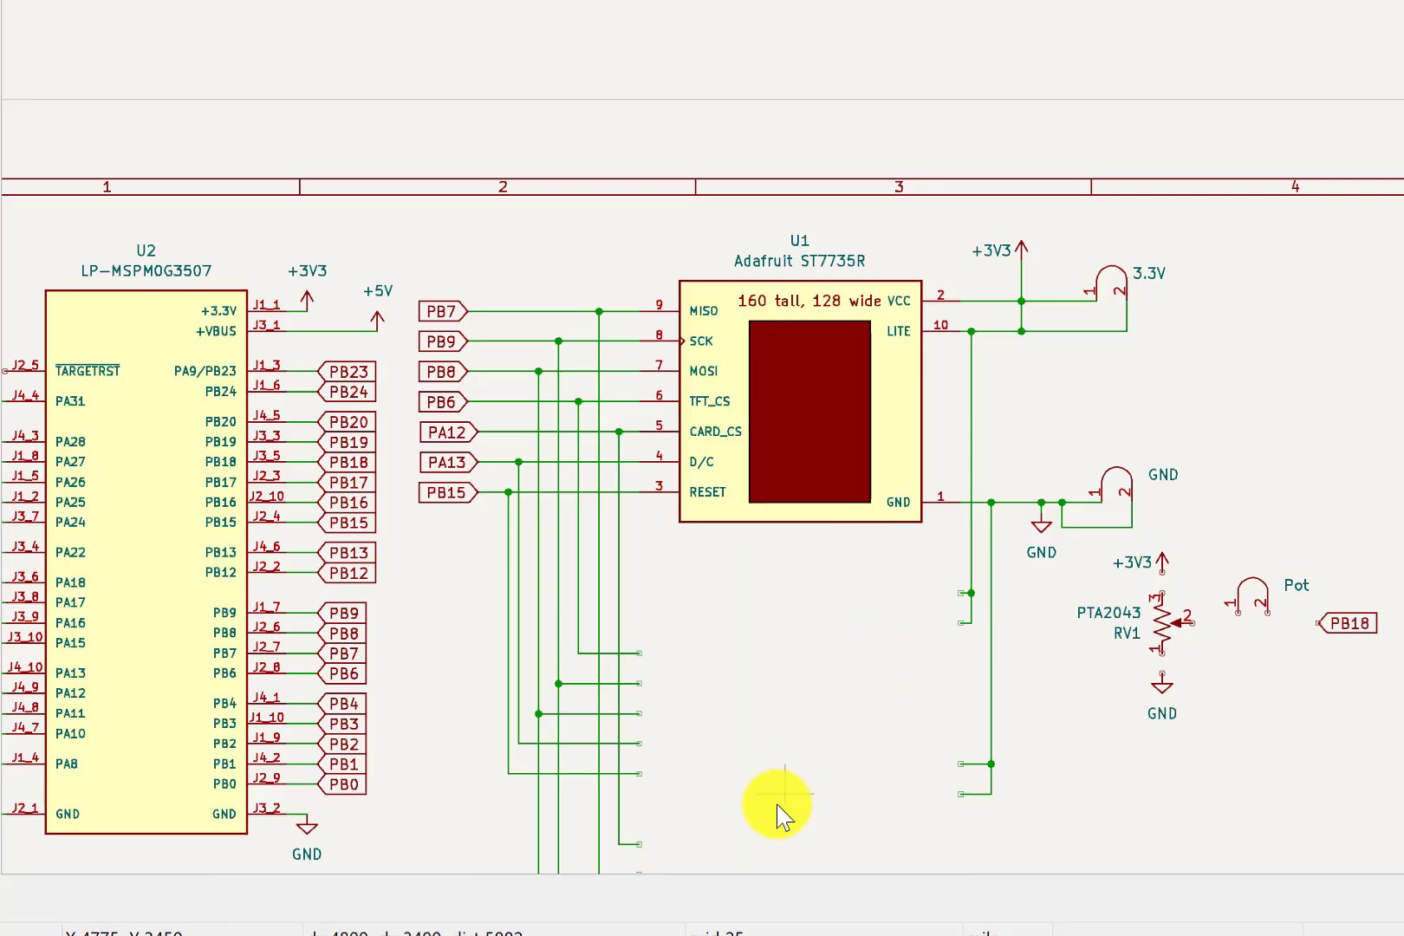
Delete the two wire bundles left dangling by U4.
scroll(756, 740, down, 3)
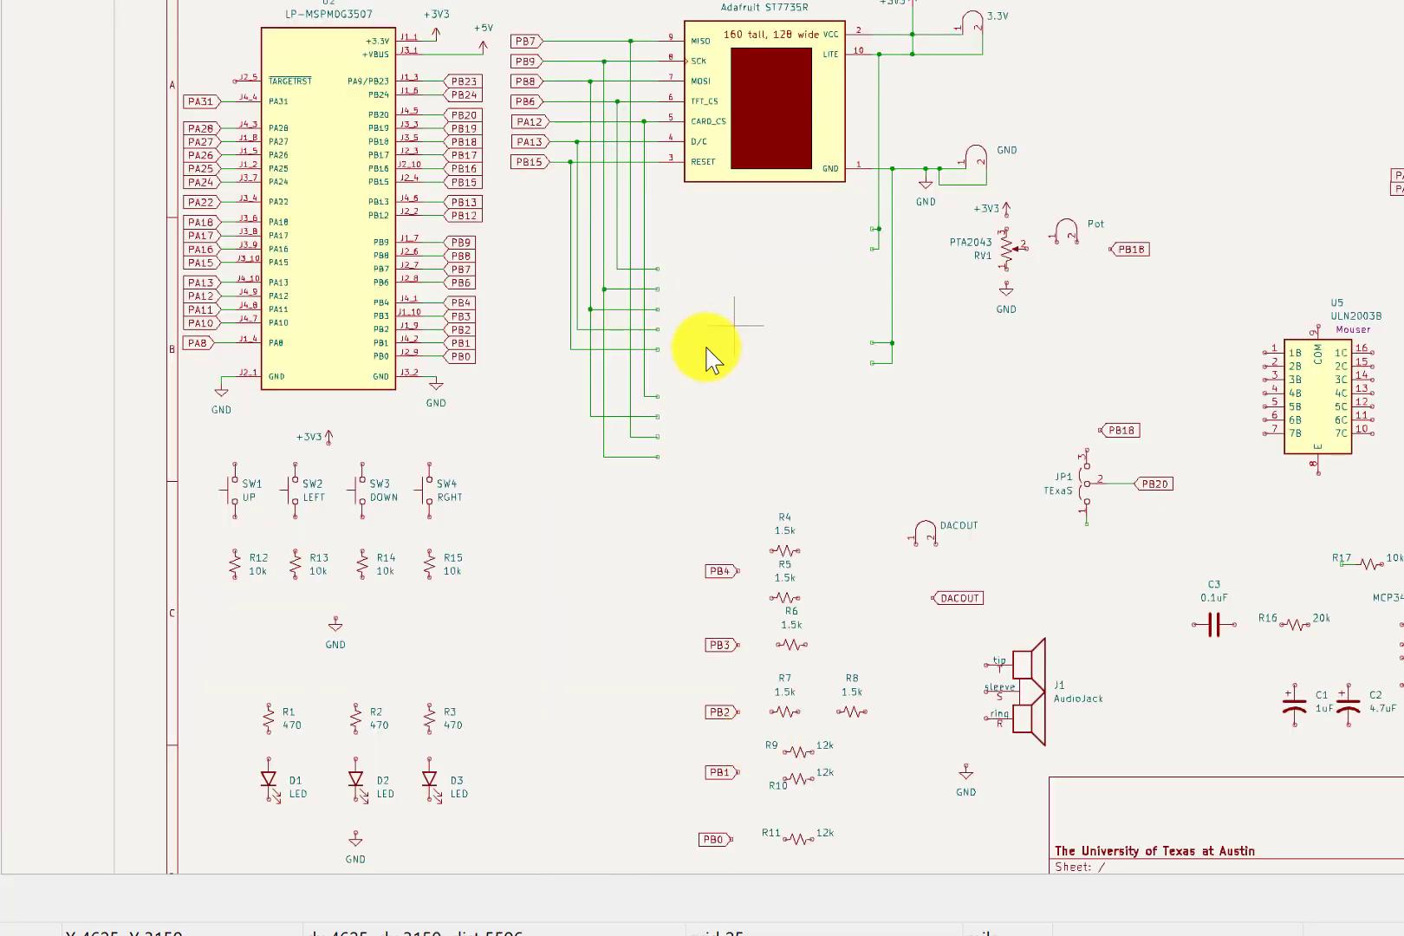
scroll(632, 346, up, 2)
drag(837, 502, 617, 117)
key(Delete)
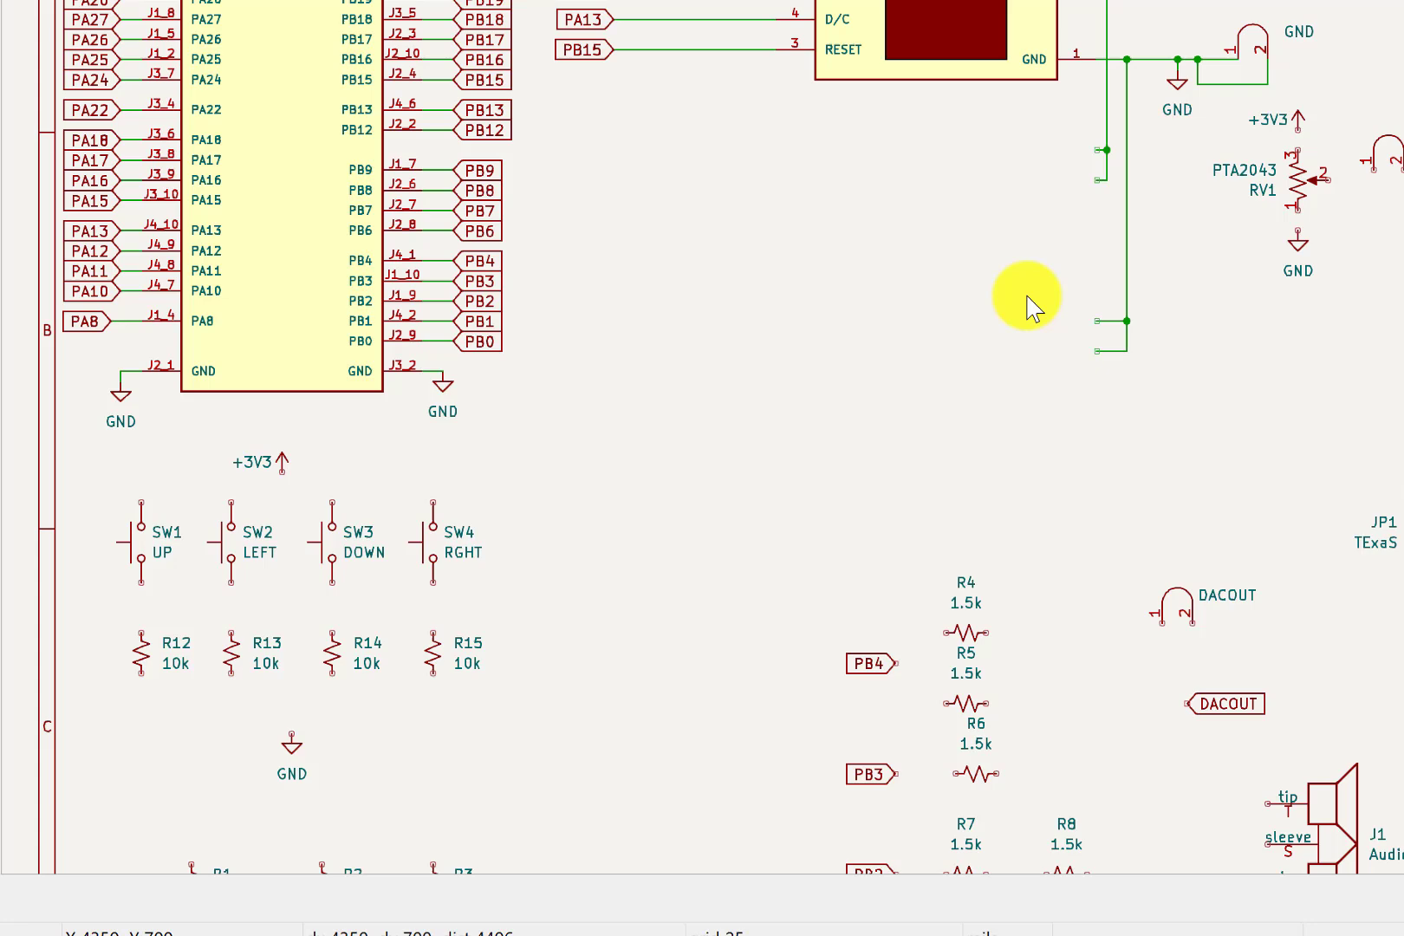
drag(1040, 409, 1141, 145)
key(Delete)
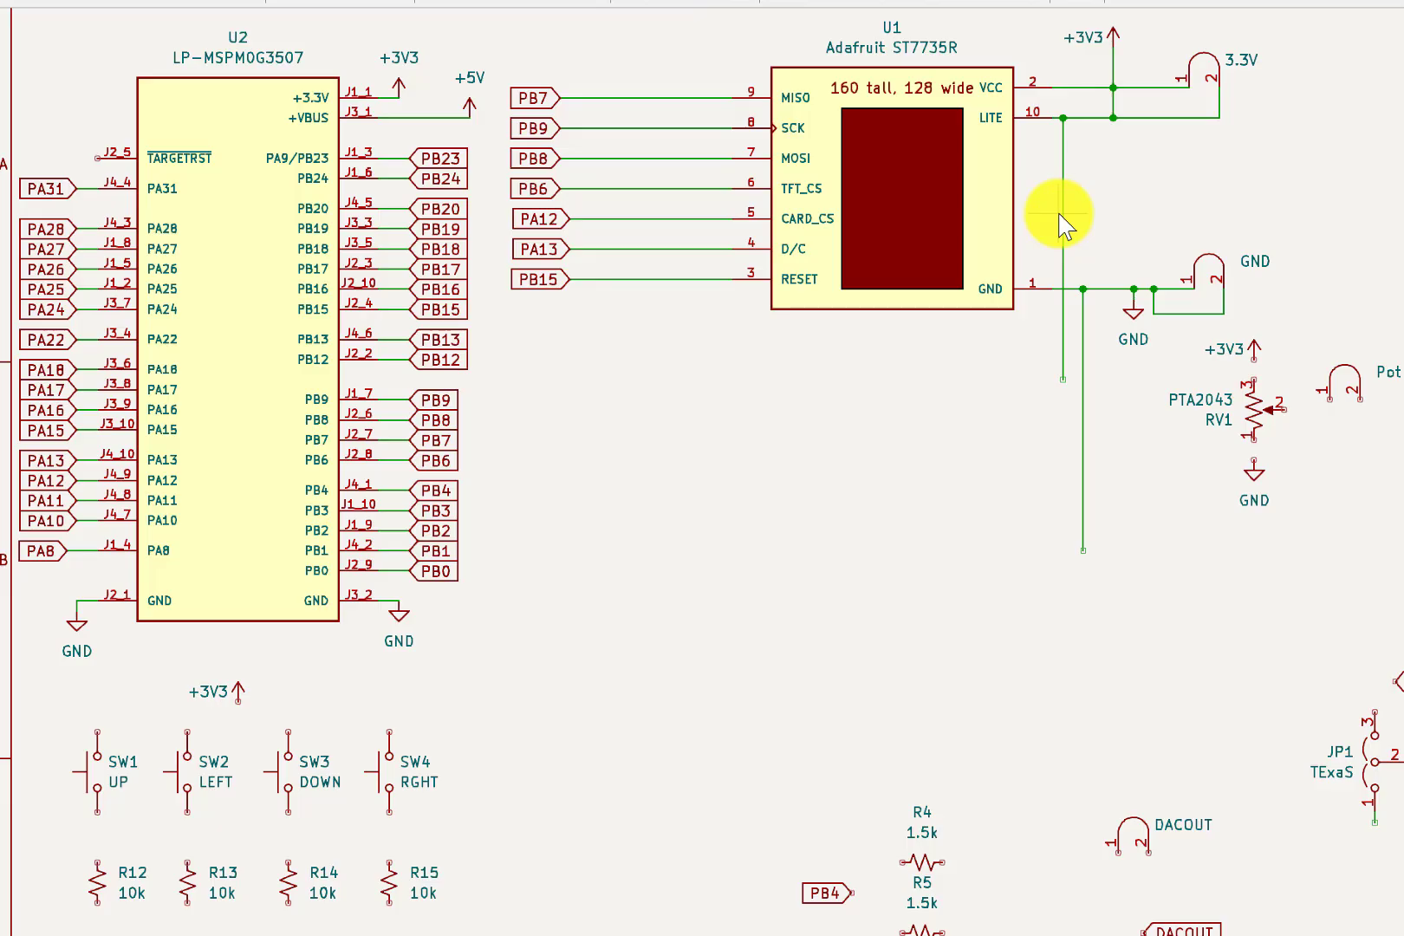
Delete the vertical wire below the LITE junction and the vertical GND wire.
click(1063, 230)
key(Delete)
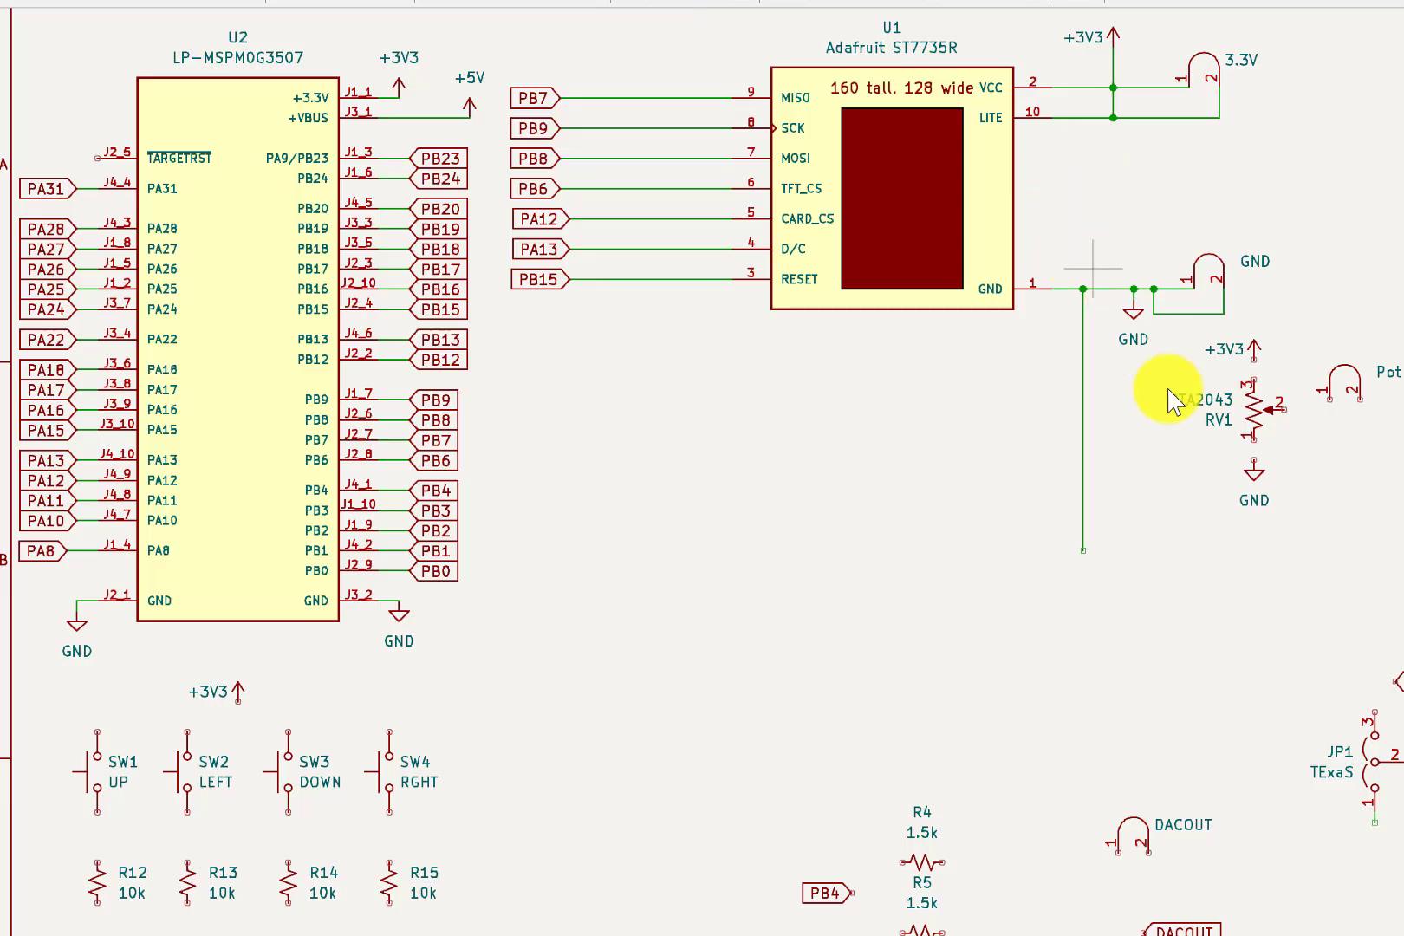
drag(1054, 391, 1129, 517)
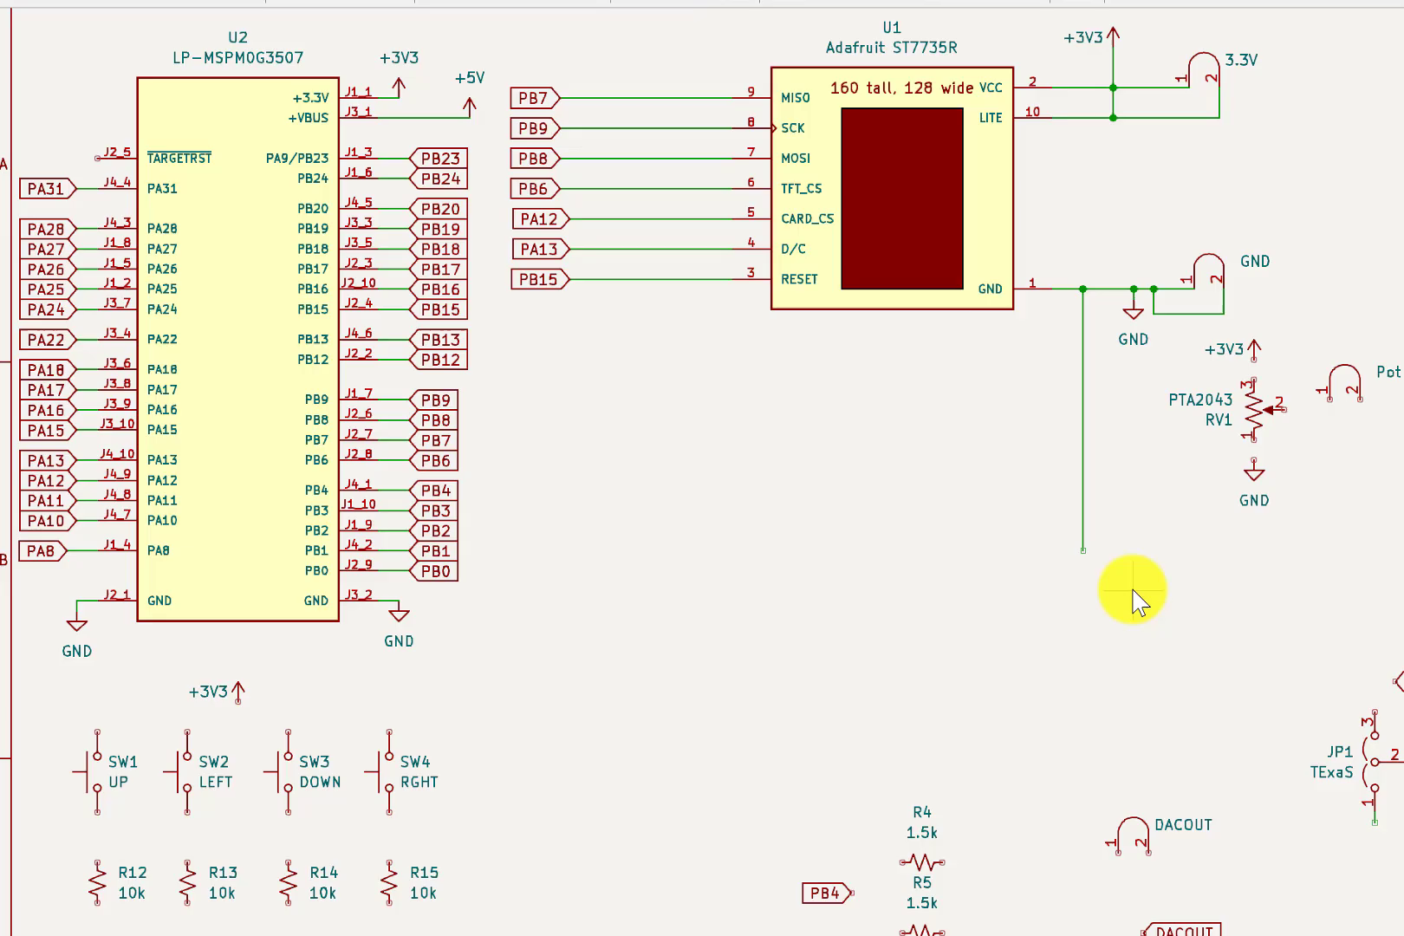
drag(1001, 354, 1100, 576)
key(Delete)
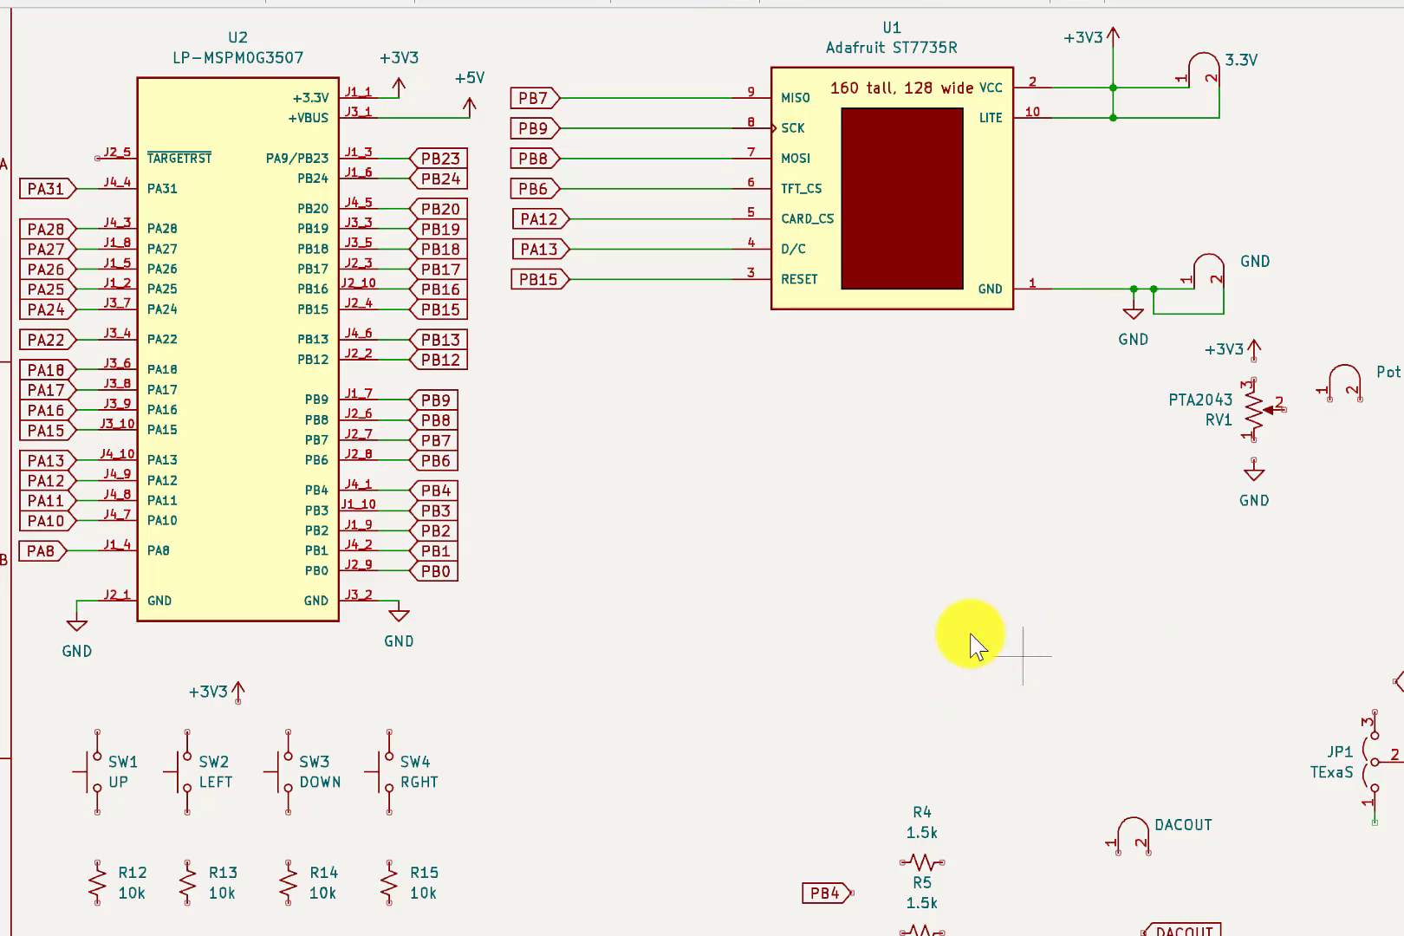
Delete the J1 AudioJack along with C3, R16, C1, C2 and R17.
scroll(1194, 930, down, 2)
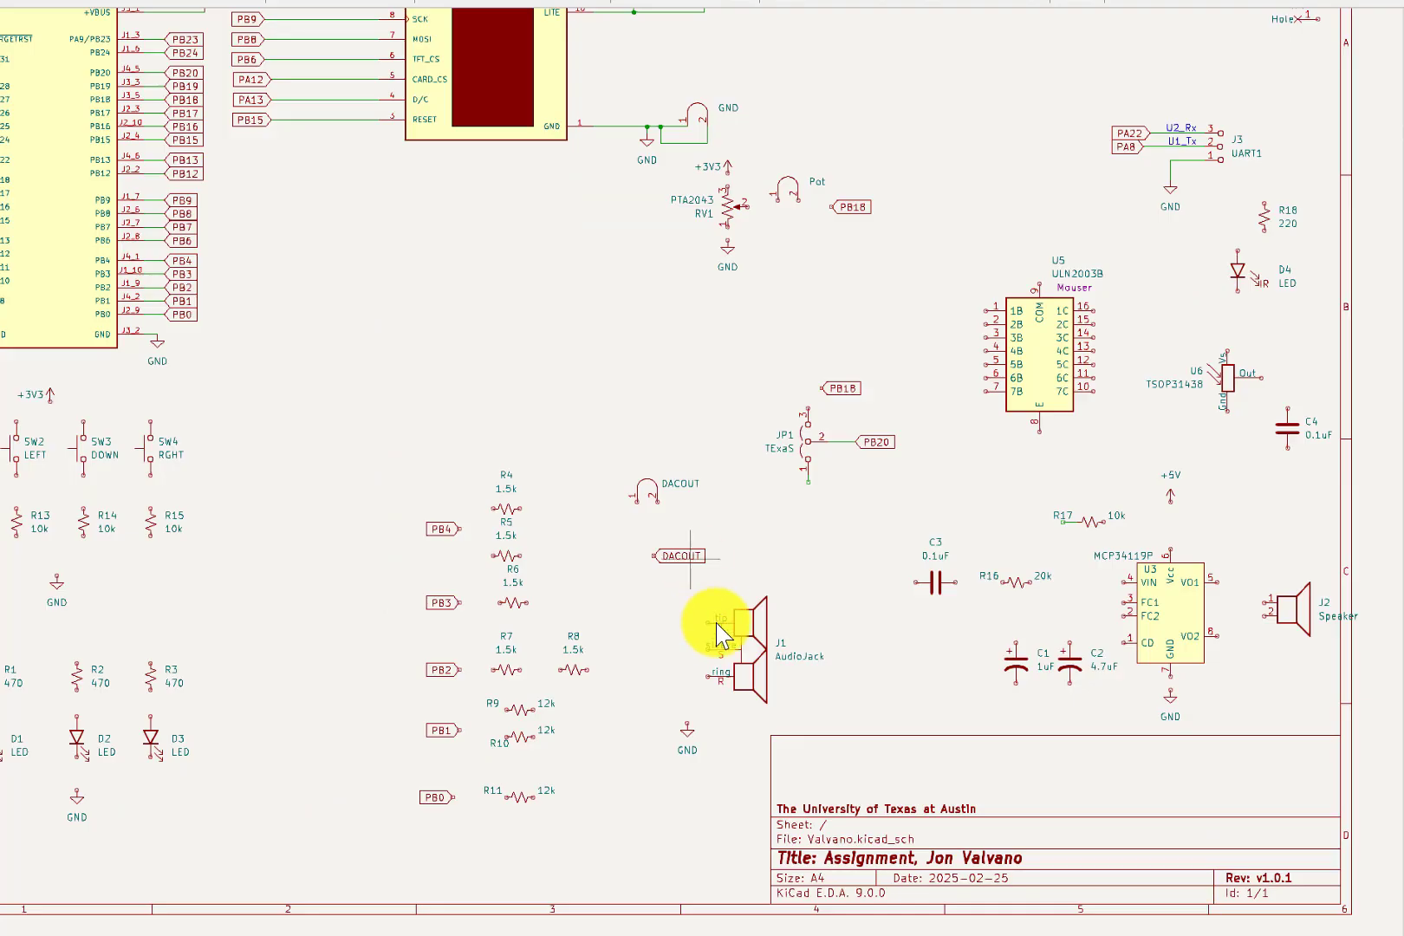
scroll(716, 622, up, 1)
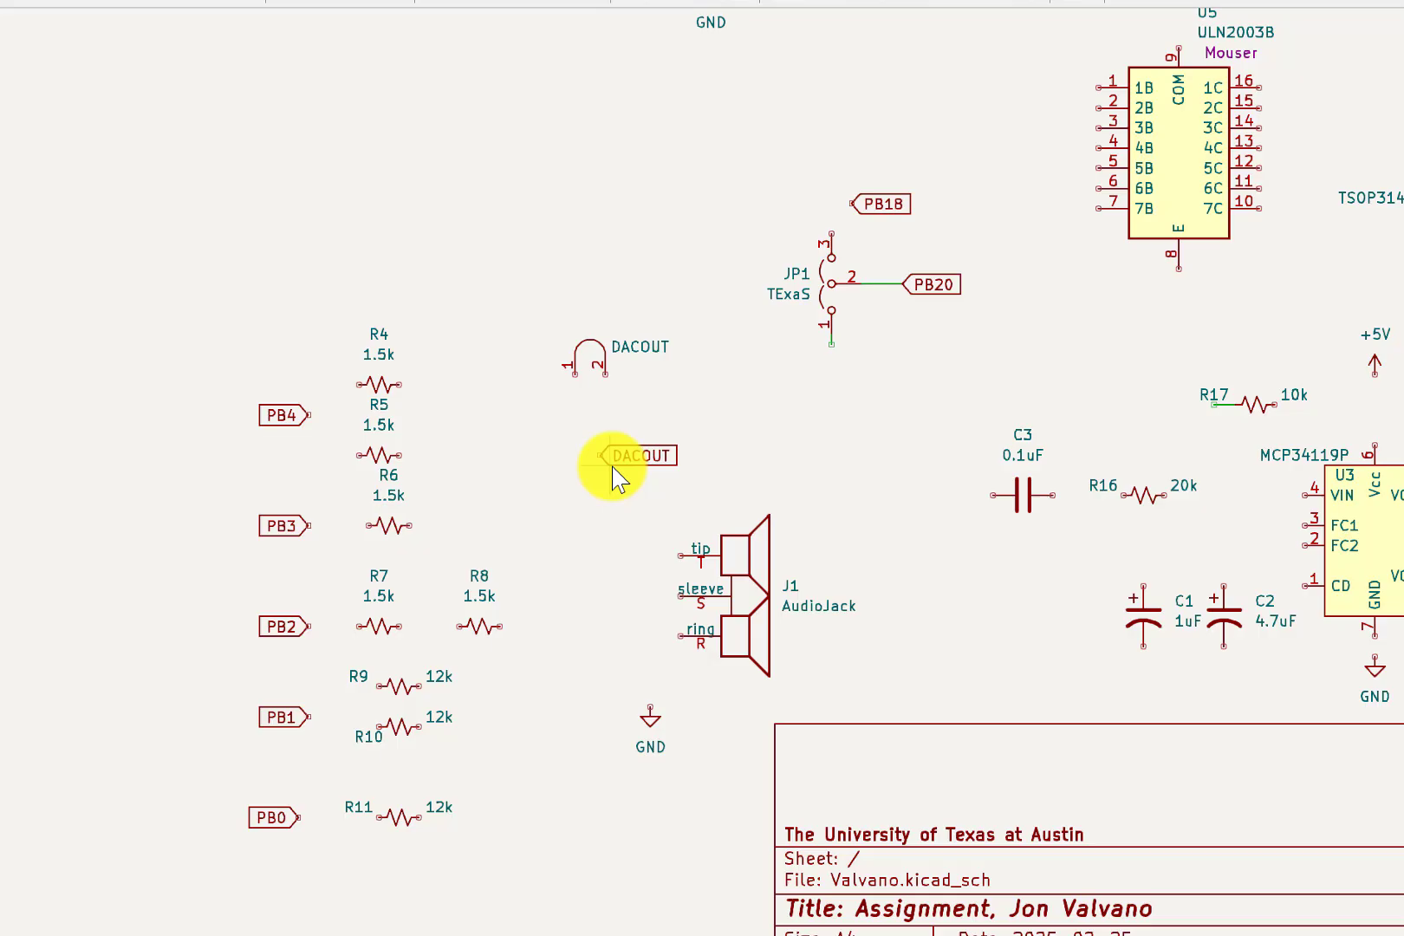
click(742, 552)
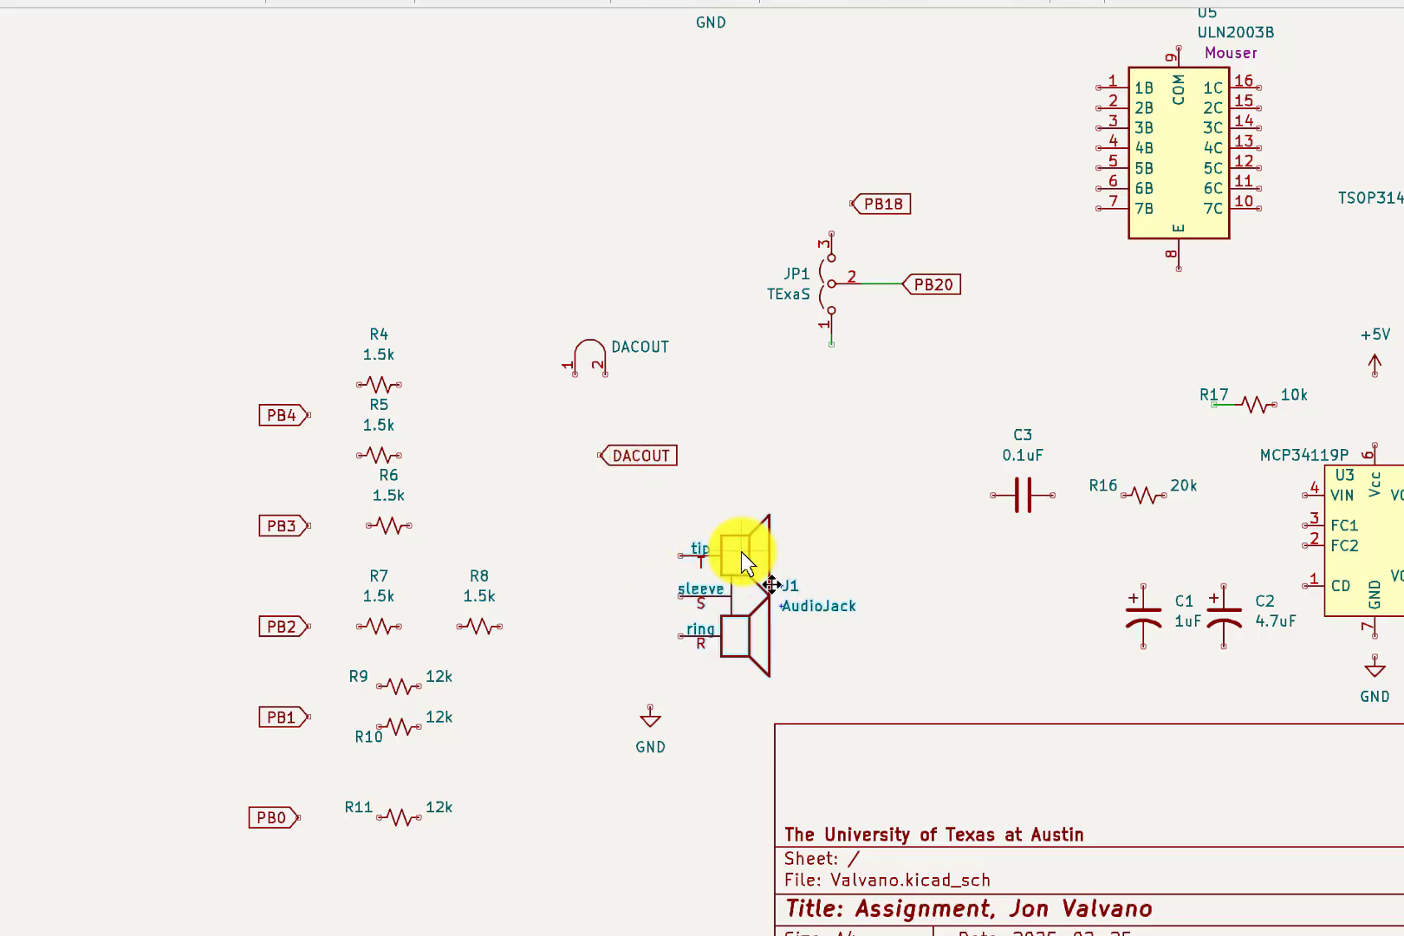
key(Delete)
drag(1065, 506, 1354, 350)
key(Delete)
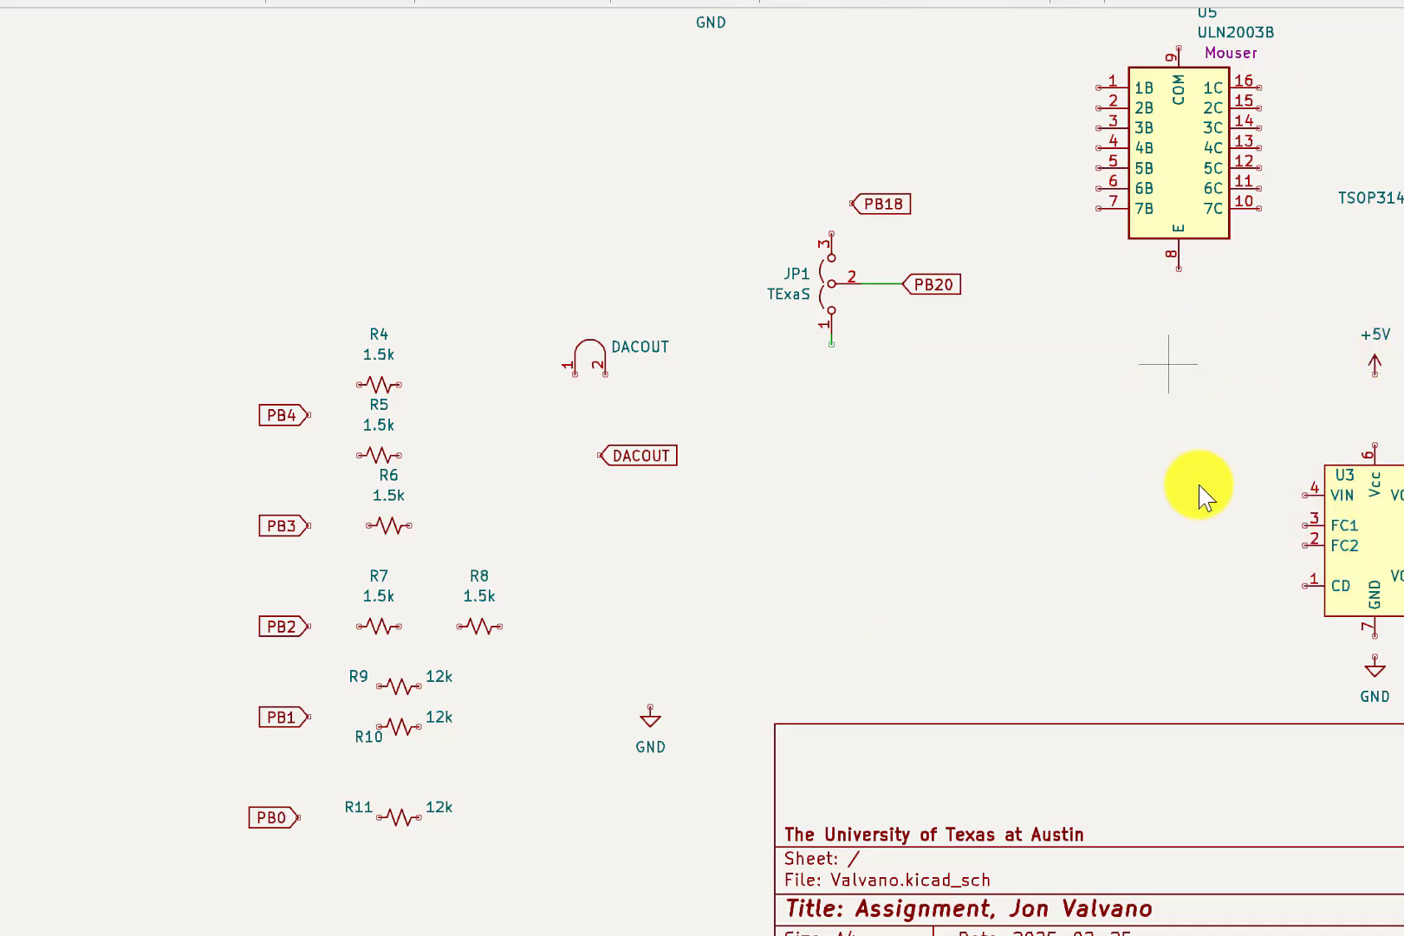
Move speaker J2 beside the DACOUT label.
scroll(1365, 516, down, 2)
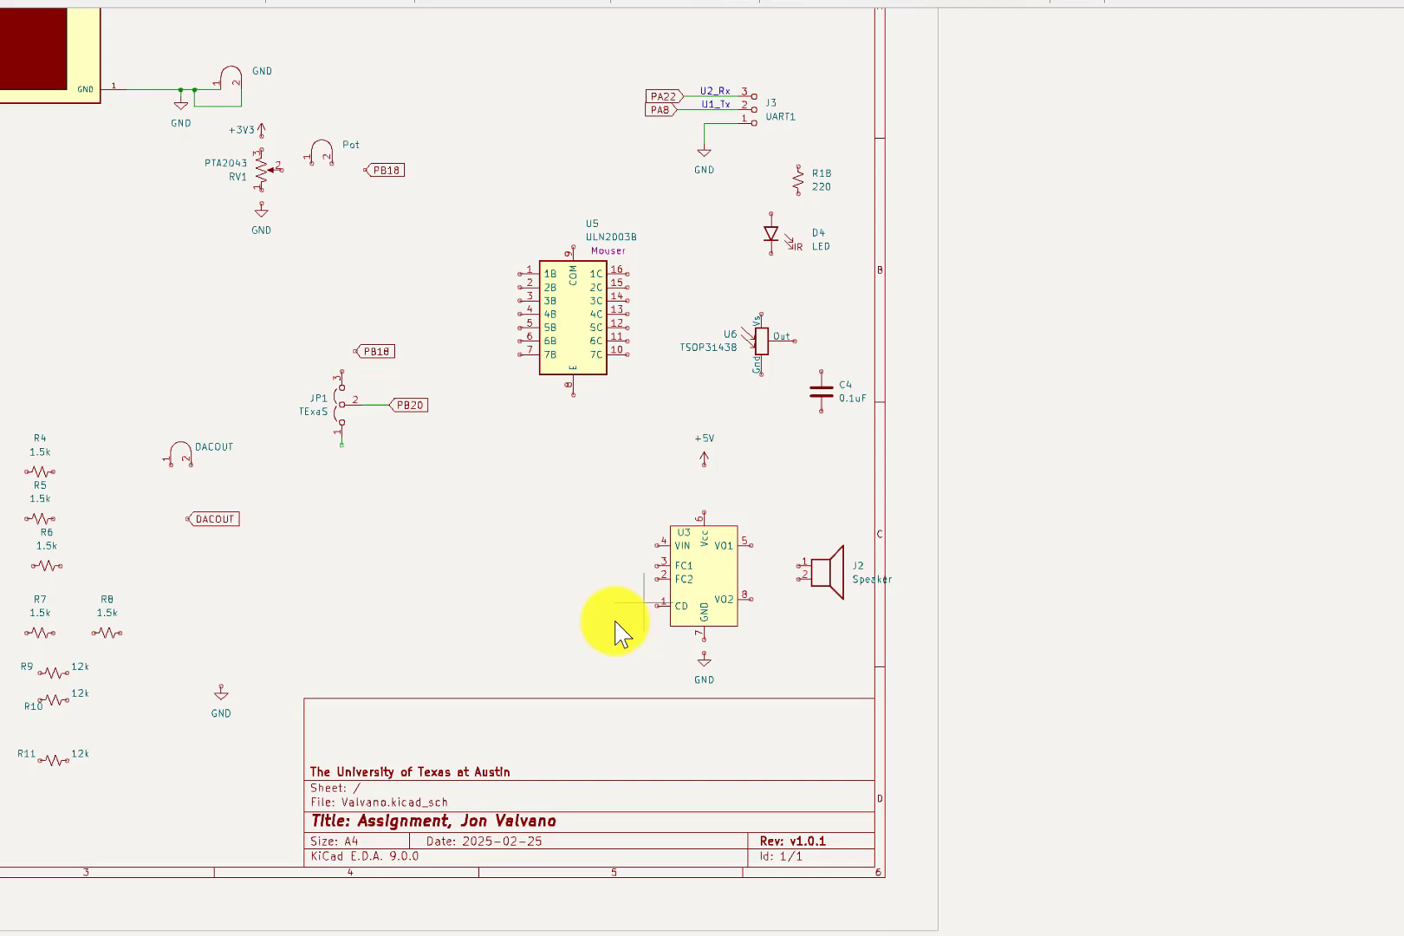
click(813, 559)
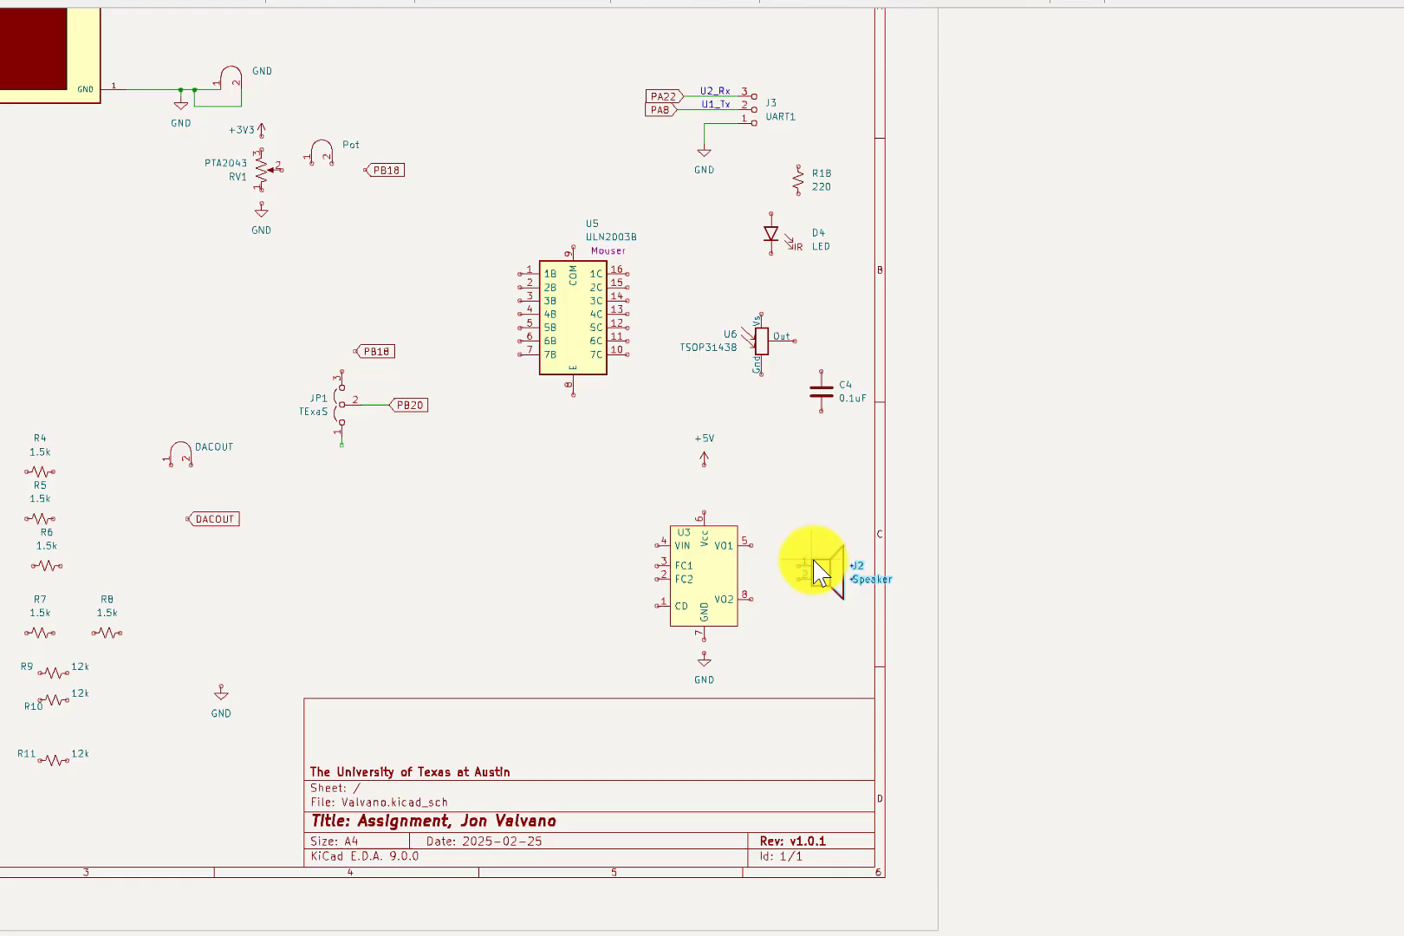
key(m)
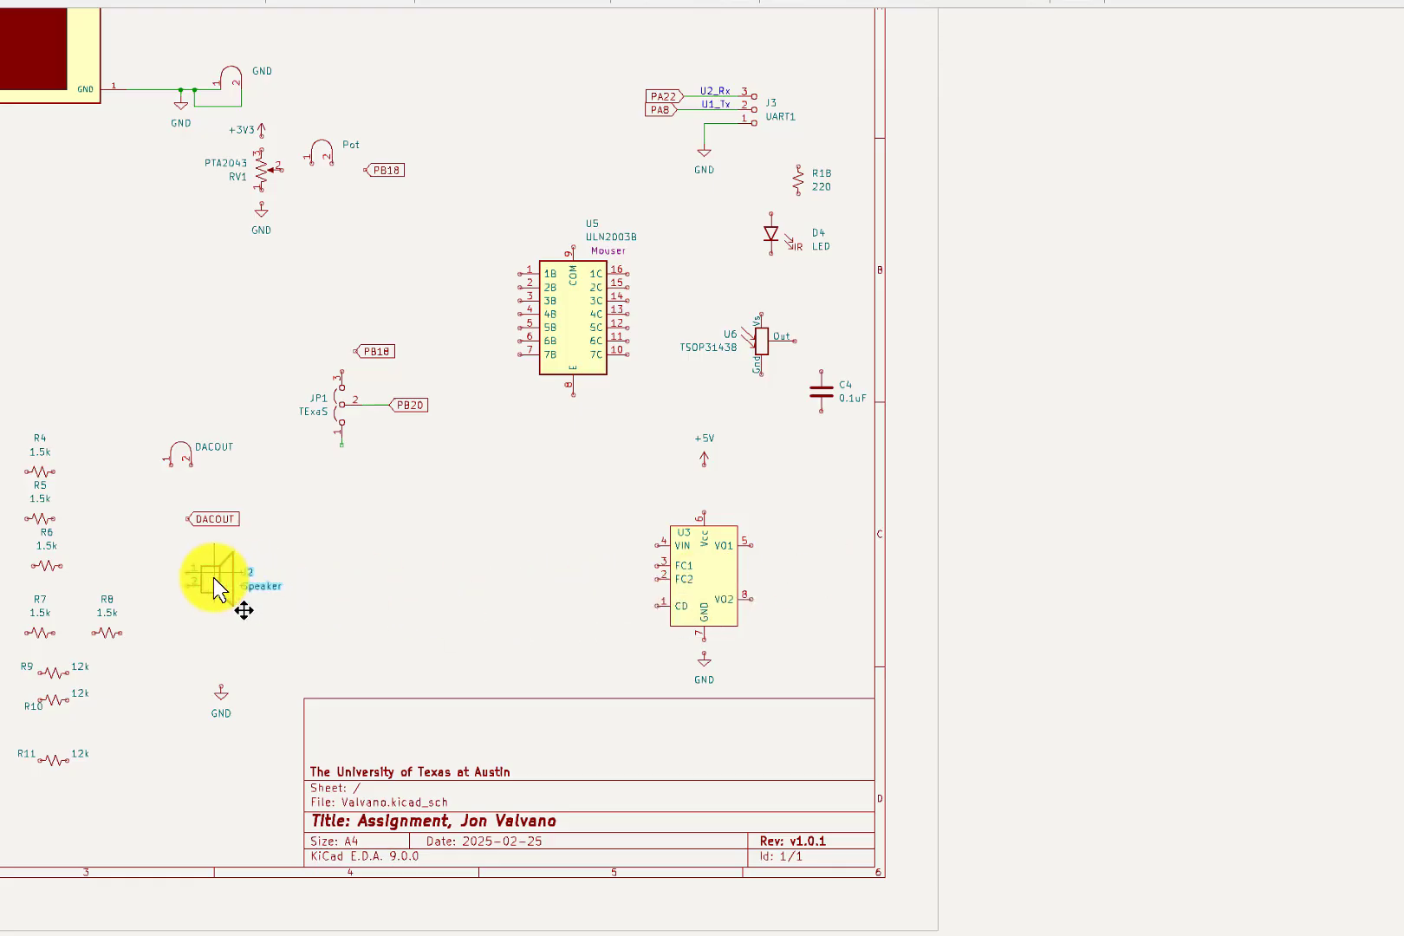
click(228, 581)
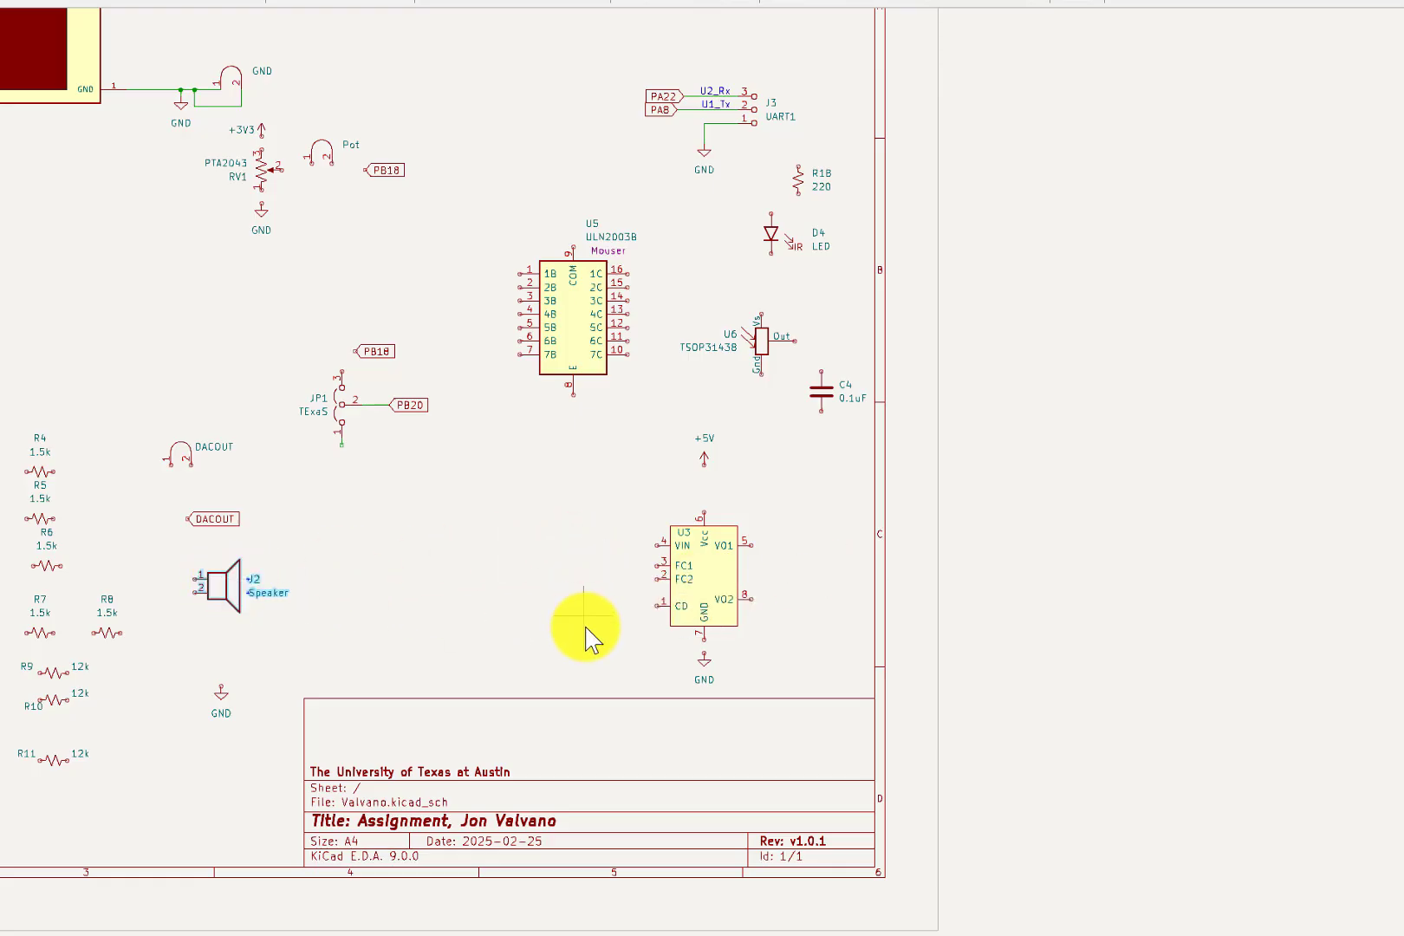
Delete amplifier U3 with its +5V and GND symbols, plus U5, U6, R18, D4 and C4.
drag(624, 674, 798, 414)
key(Delete)
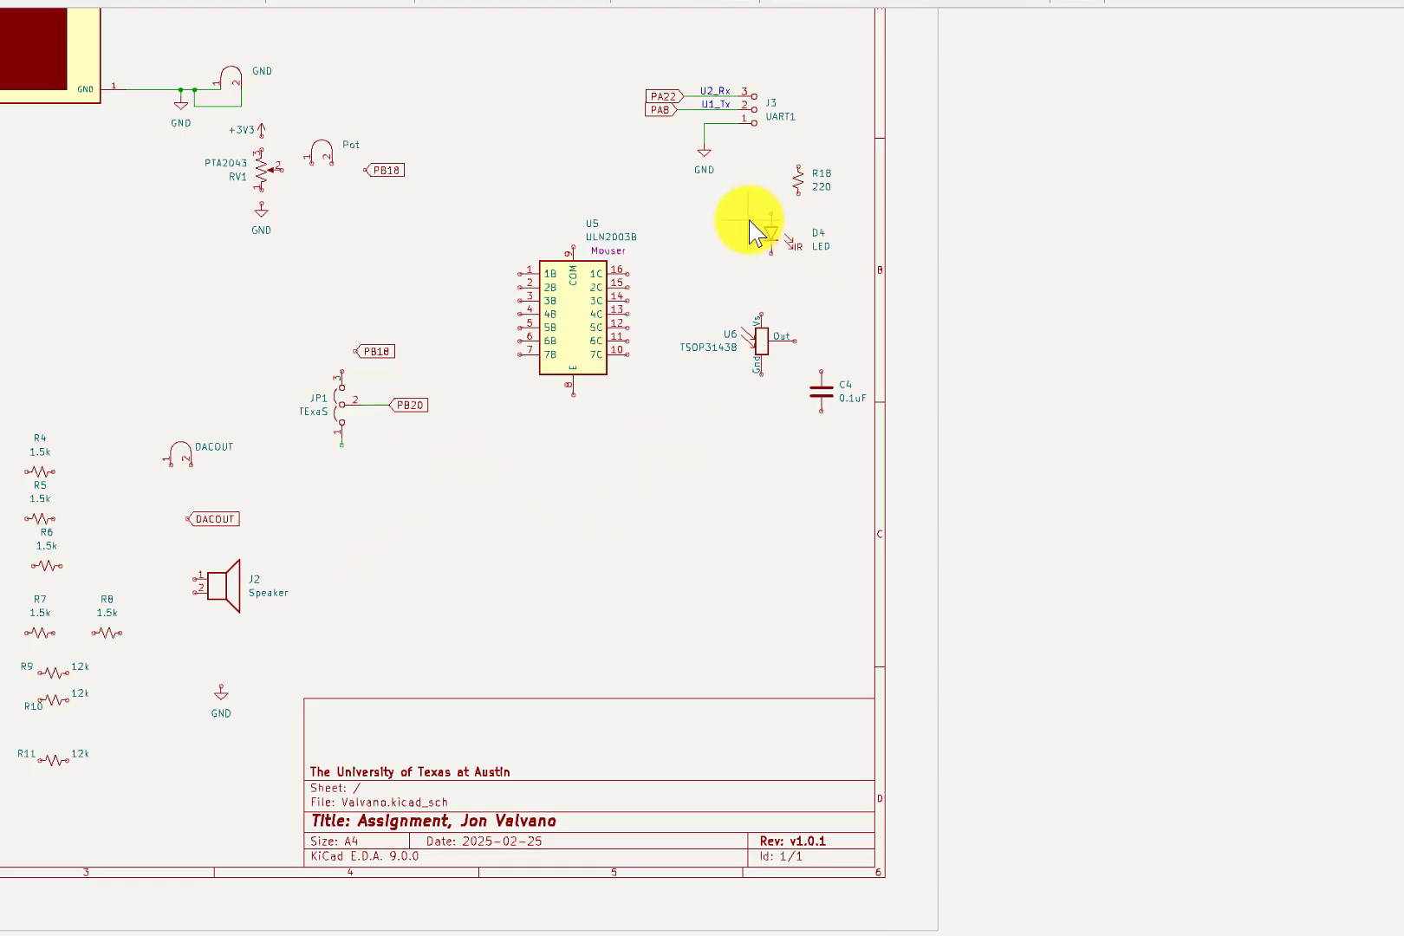
scroll(752, 226, up, 2)
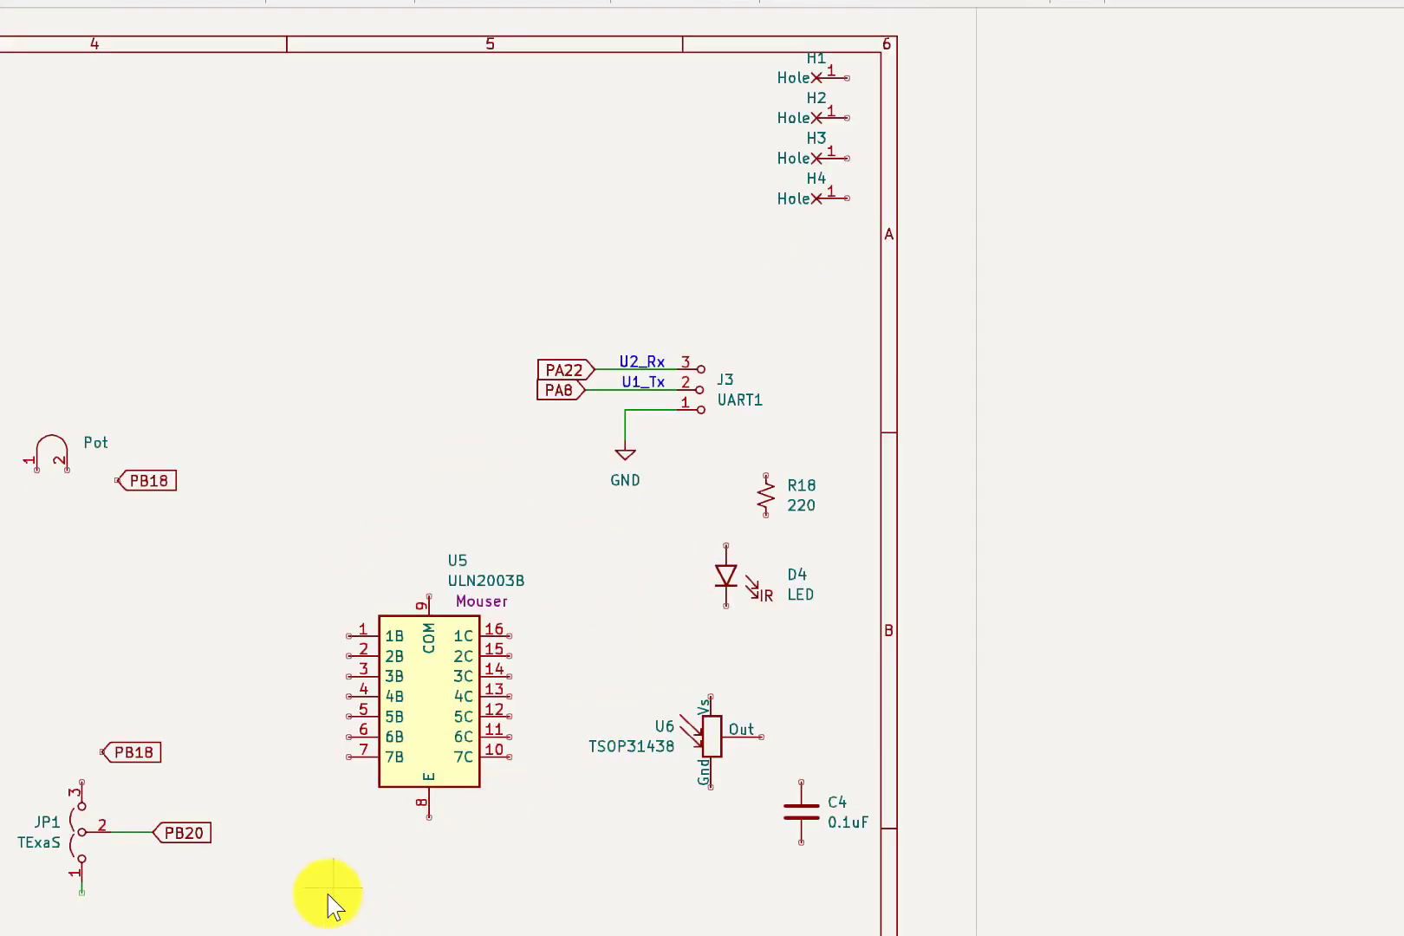
drag(325, 902, 748, 544)
key(Delete)
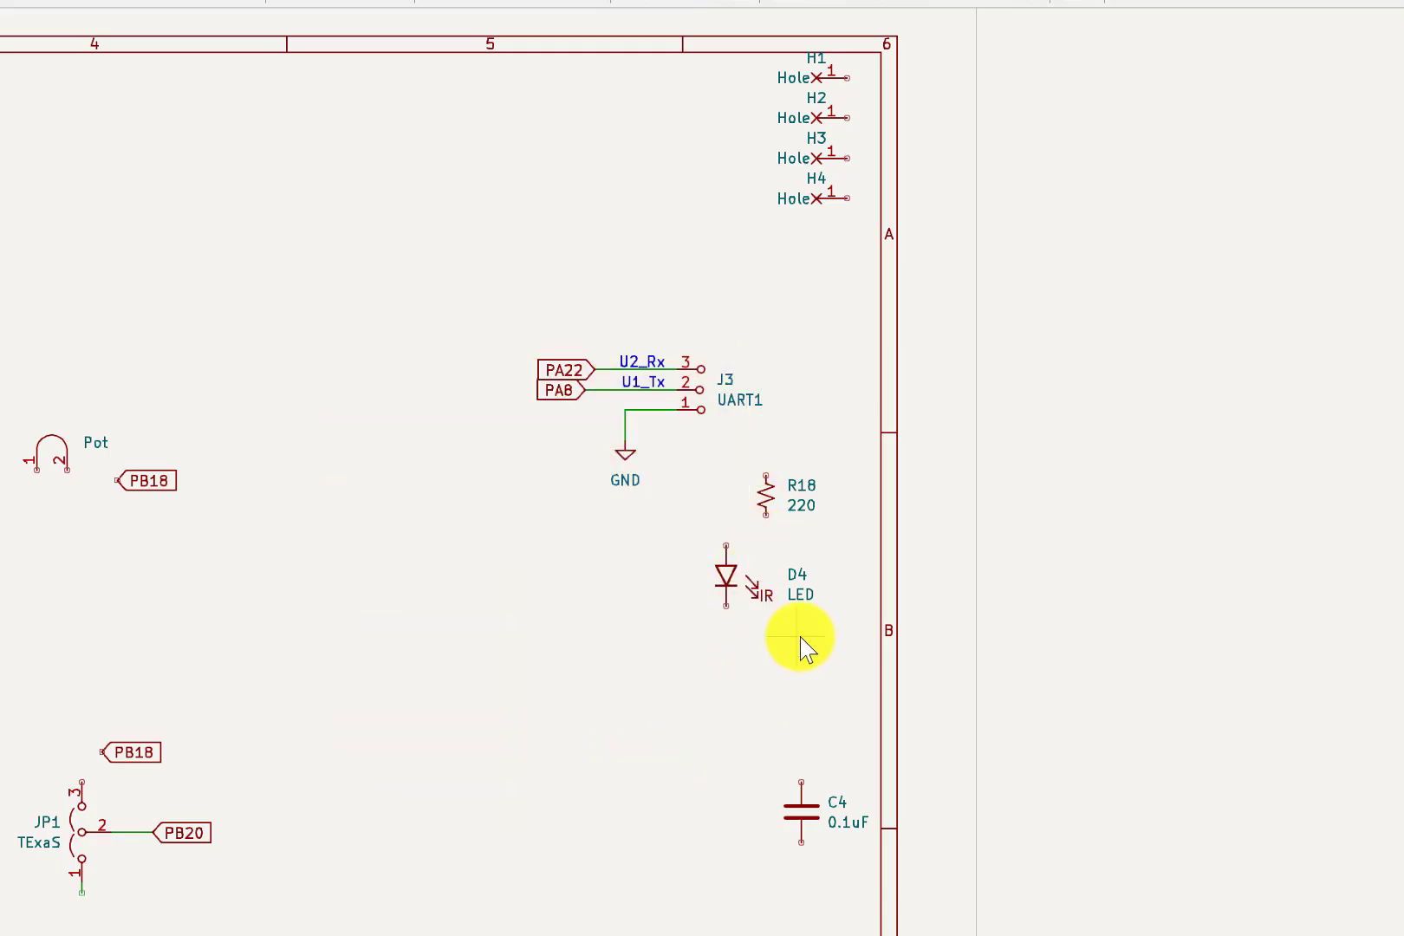
drag(807, 640, 708, 462)
key(Delete)
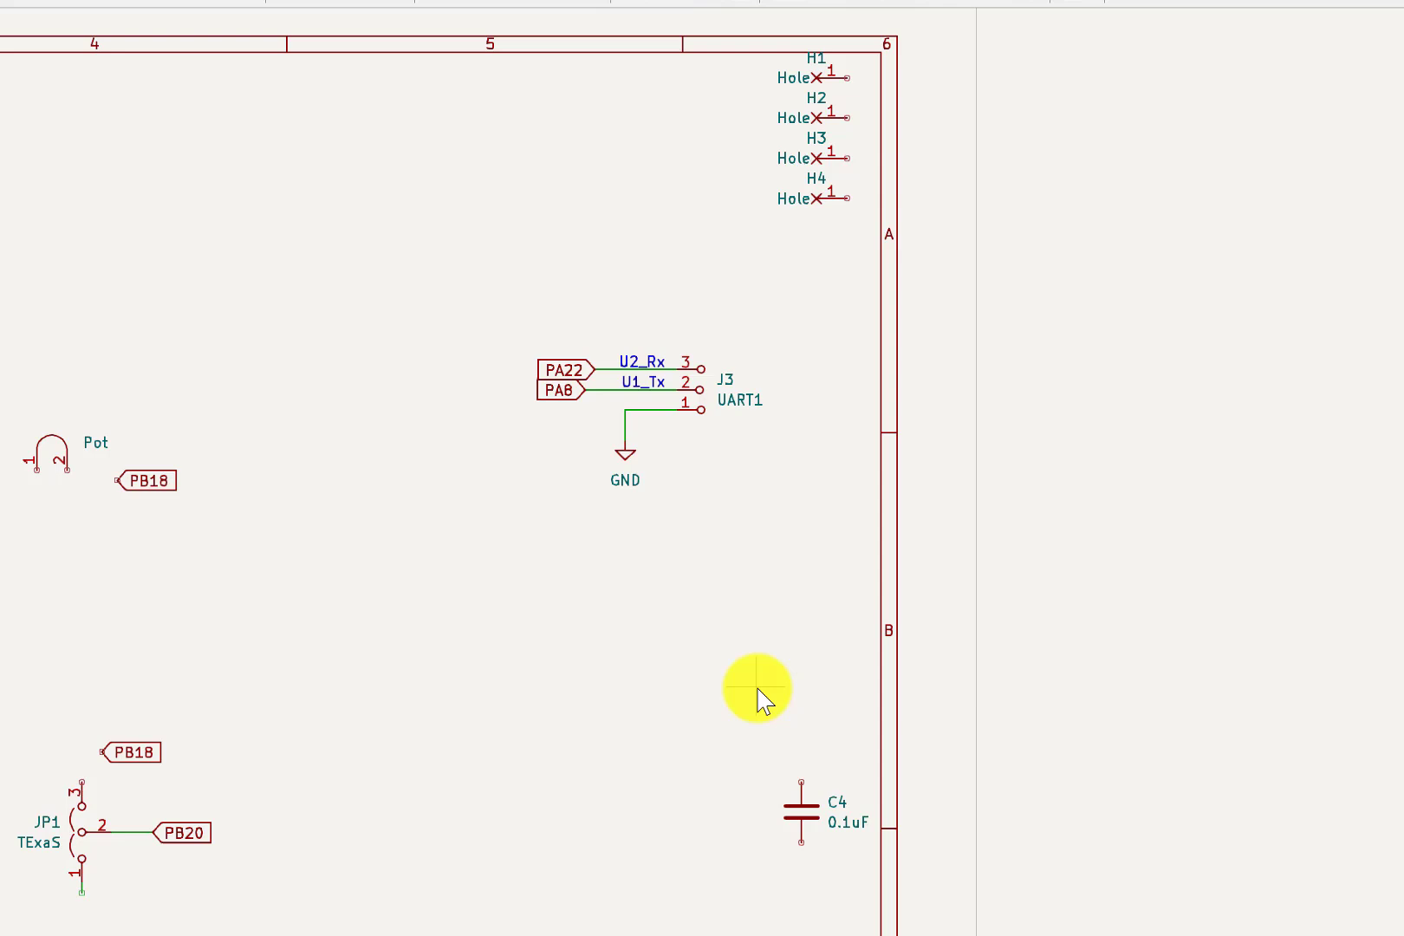
drag(754, 687, 839, 905)
key(Delete)
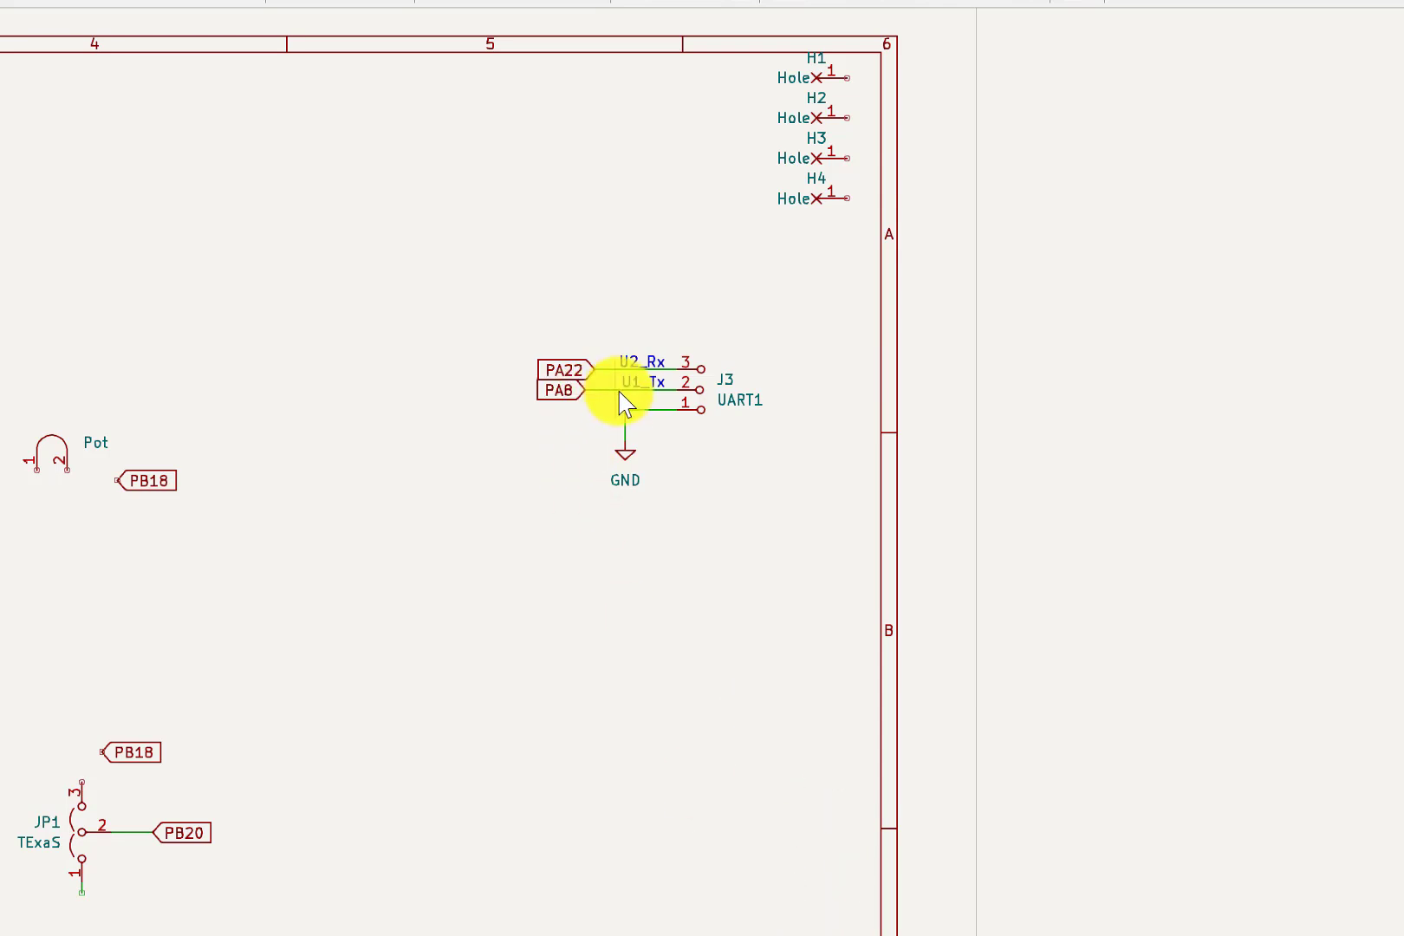
scroll(621, 396, up, 4)
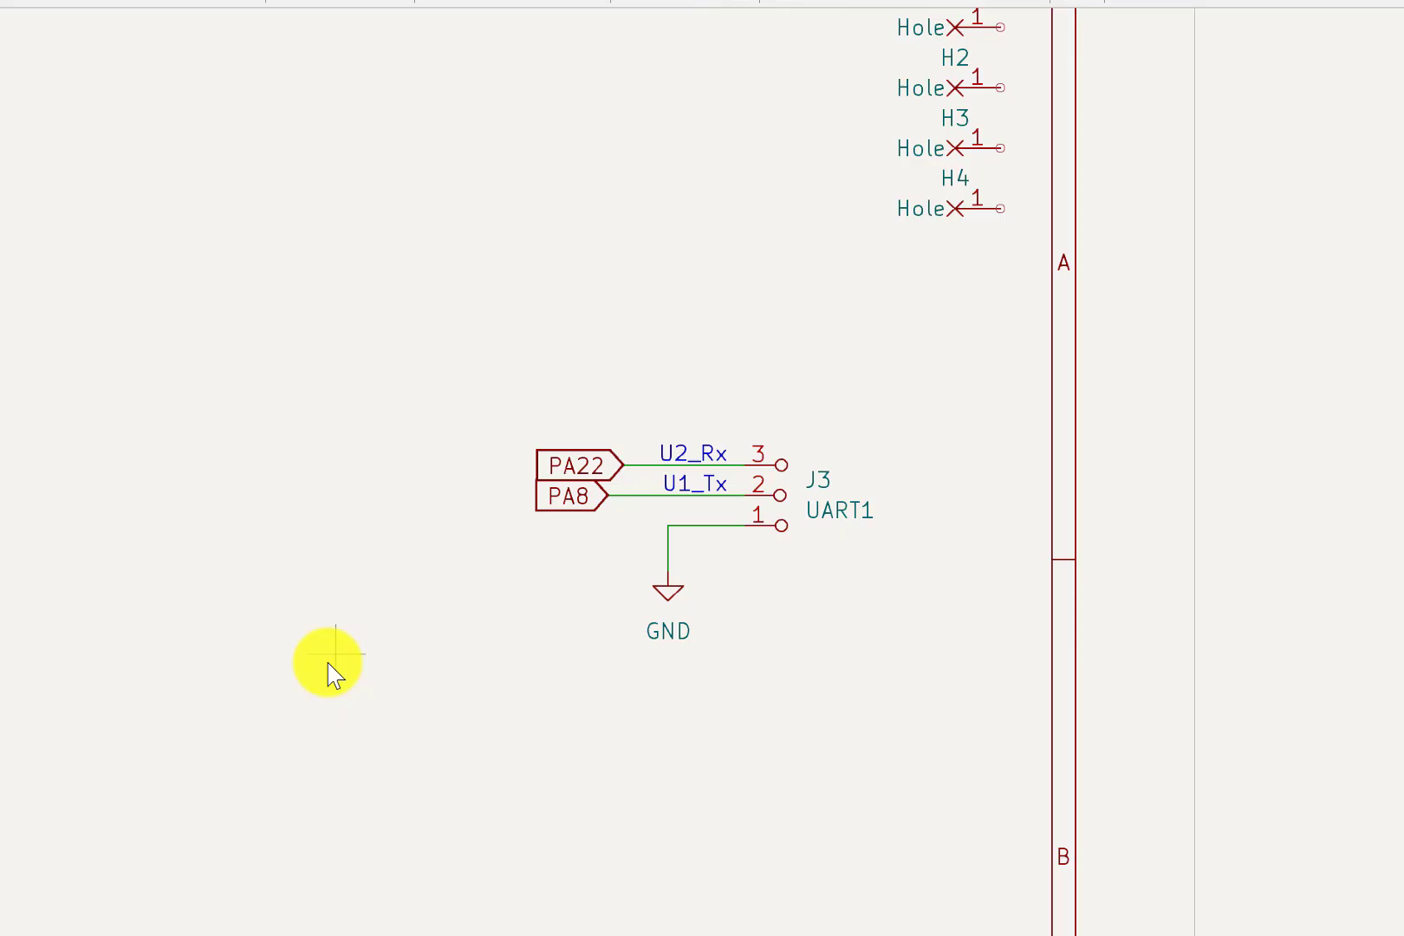
Scroll past JP1 and the DAC resistors to the switch and LED section.
scroll(213, 733, down, 2)
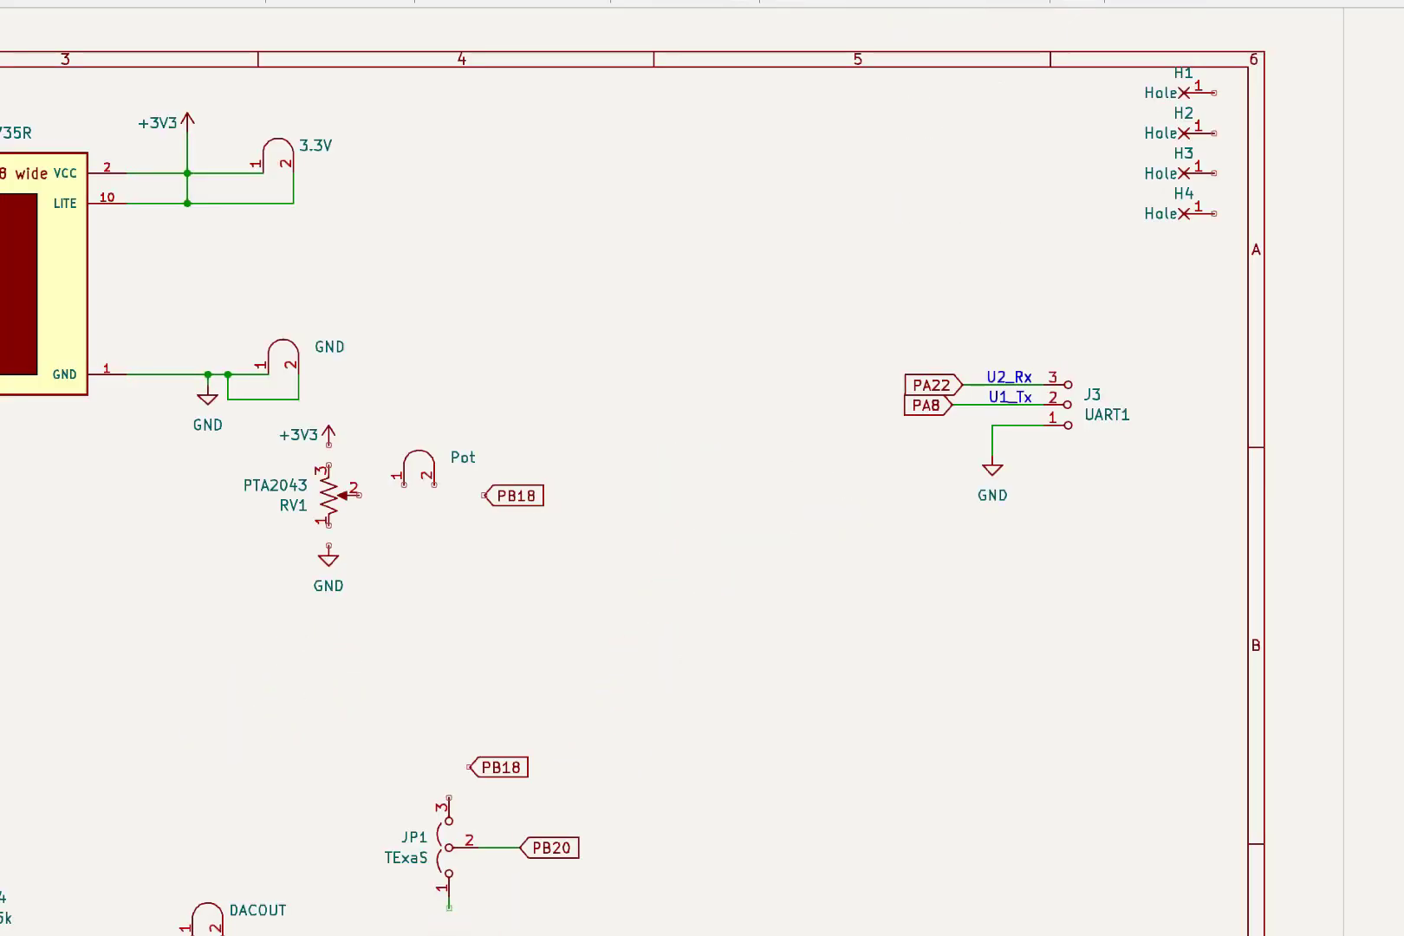
scroll(554, 854, up, 2)
scroll(693, 559, down, 1)
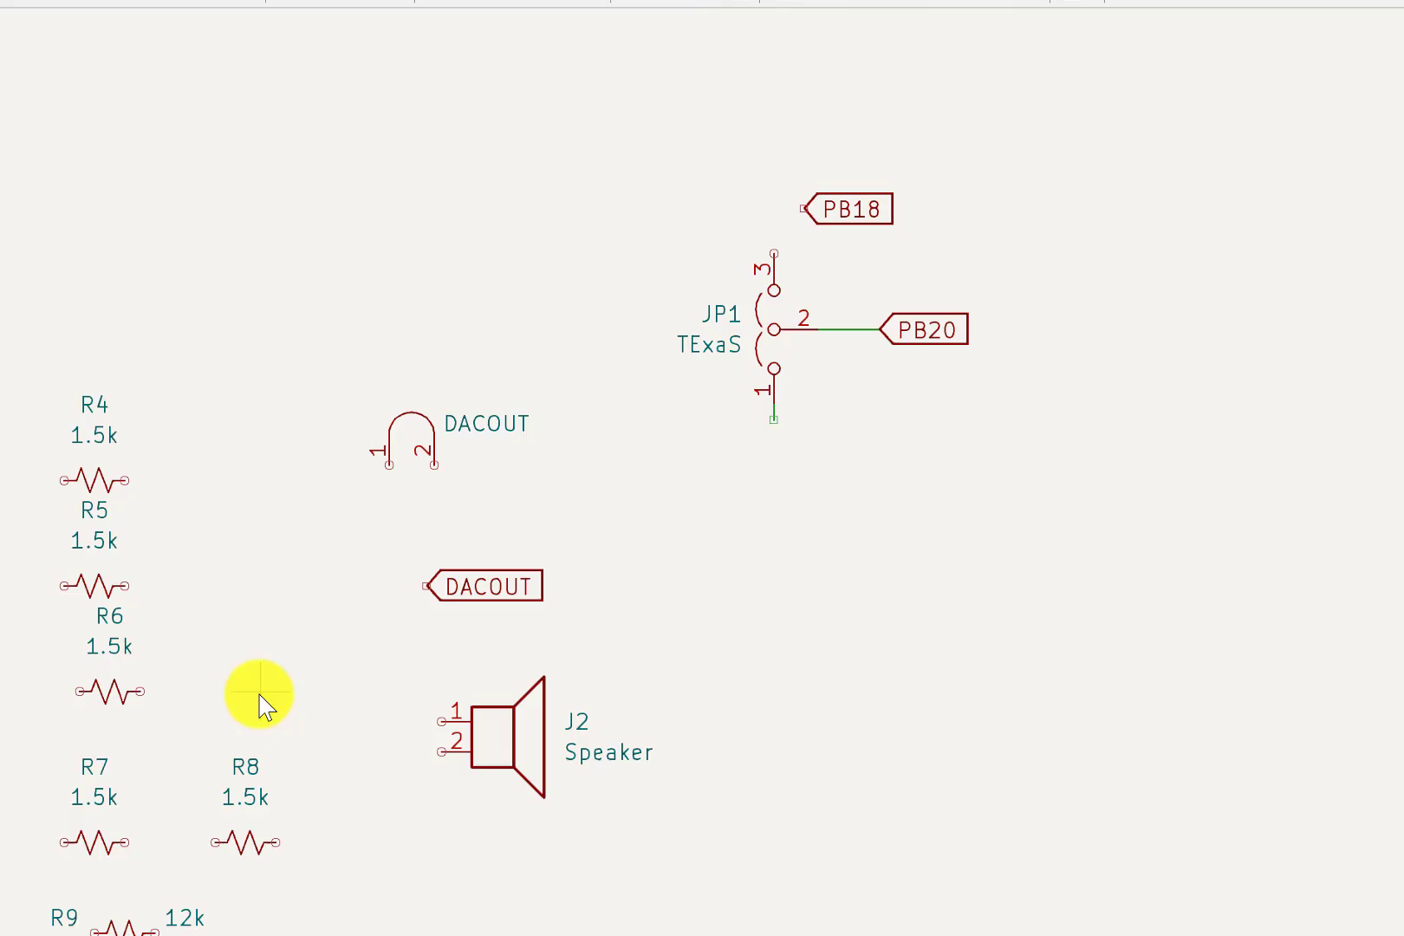
scroll(260, 693, down, 3)
scroll(260, 694, left, 4)
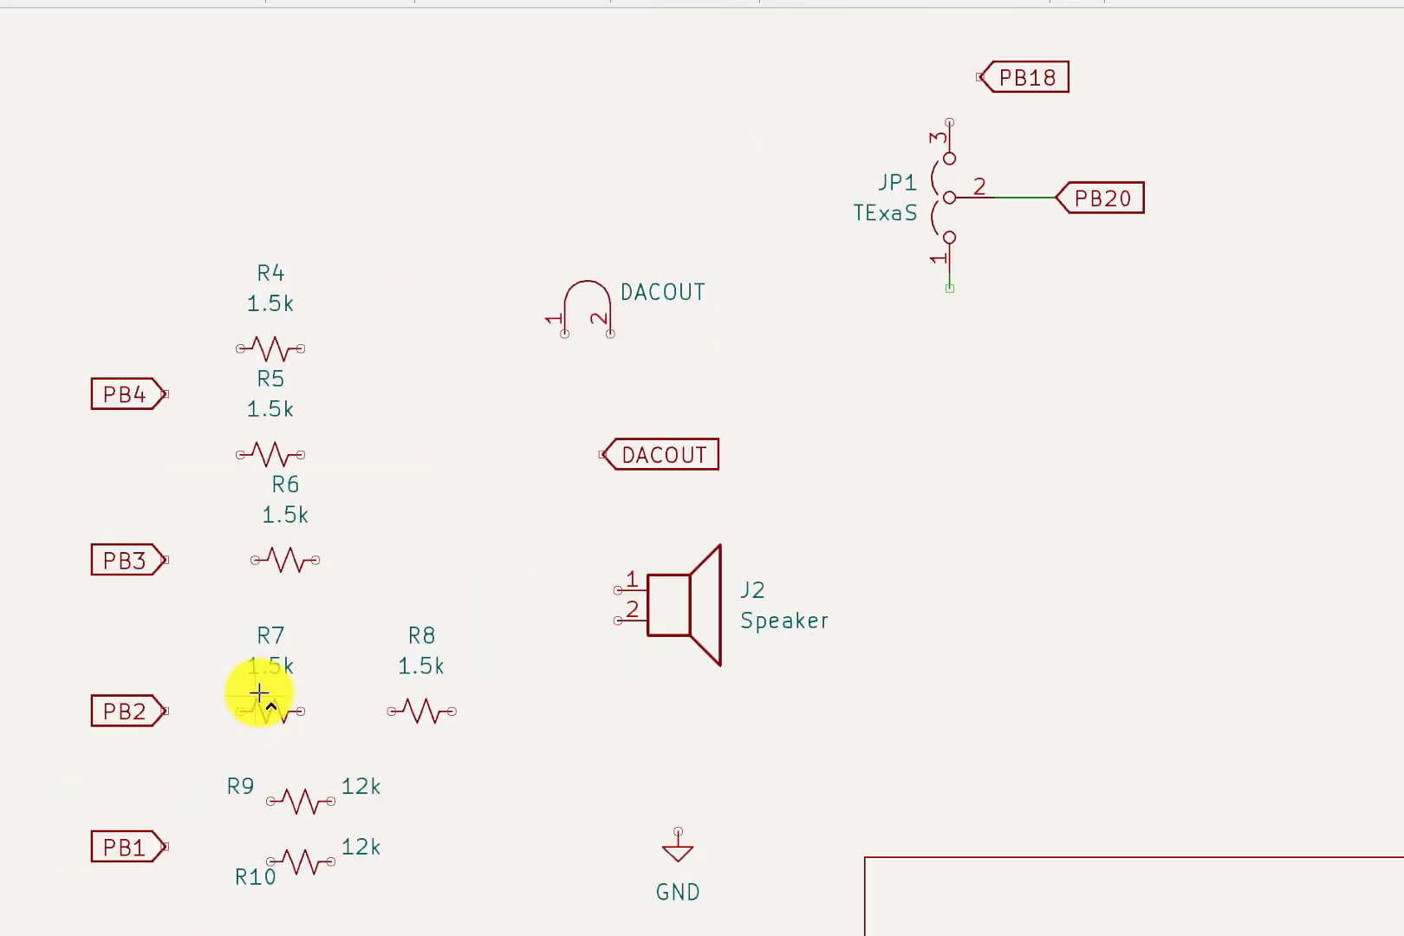
scroll(259, 694, left, 4)
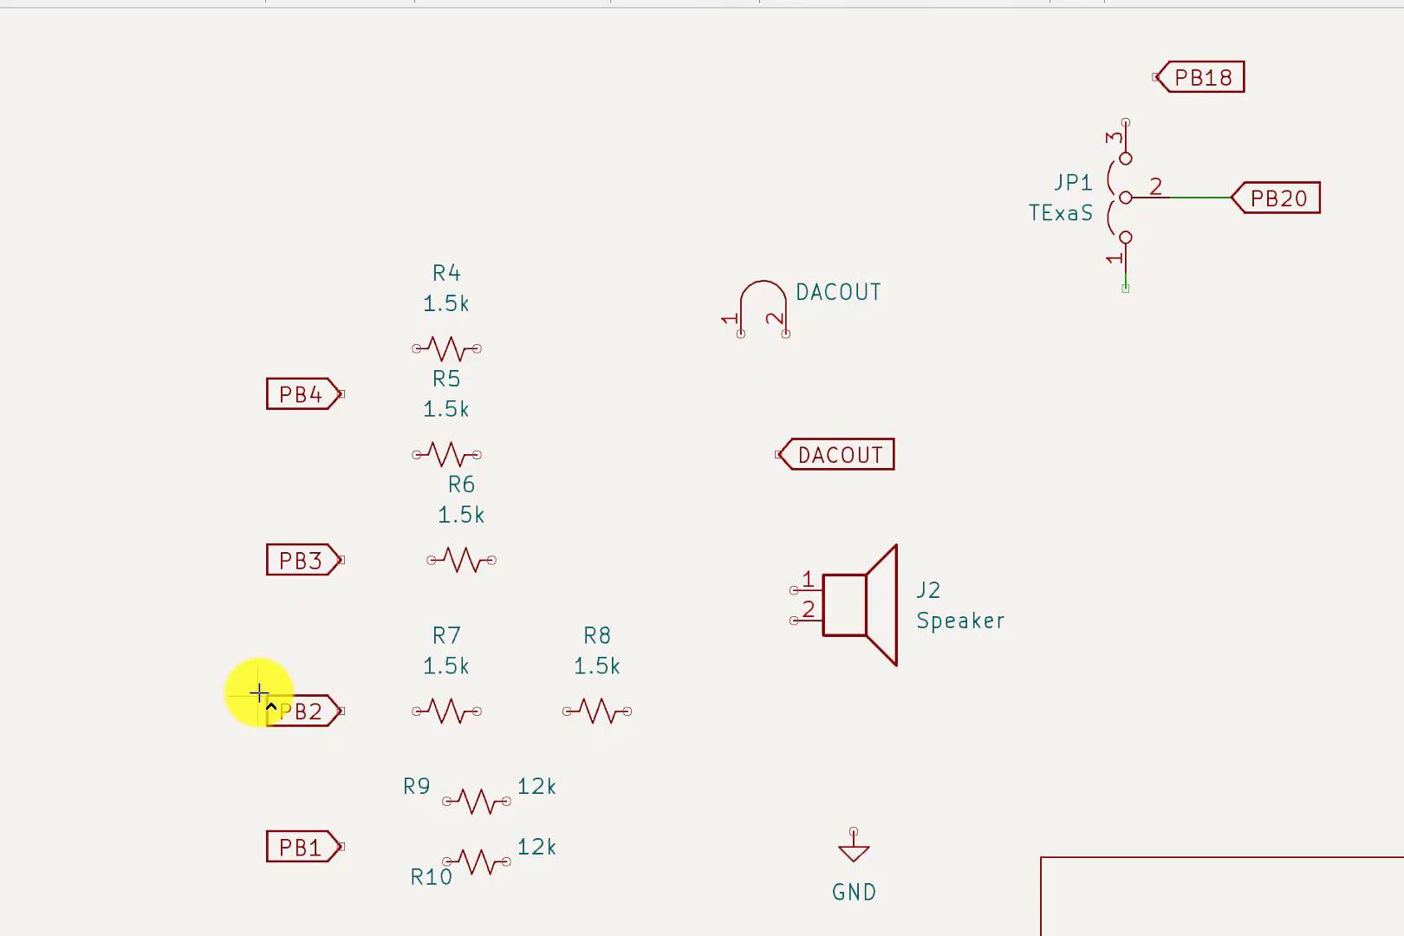
scroll(259, 693, left, 20)
scroll(278, 499, down, 4)
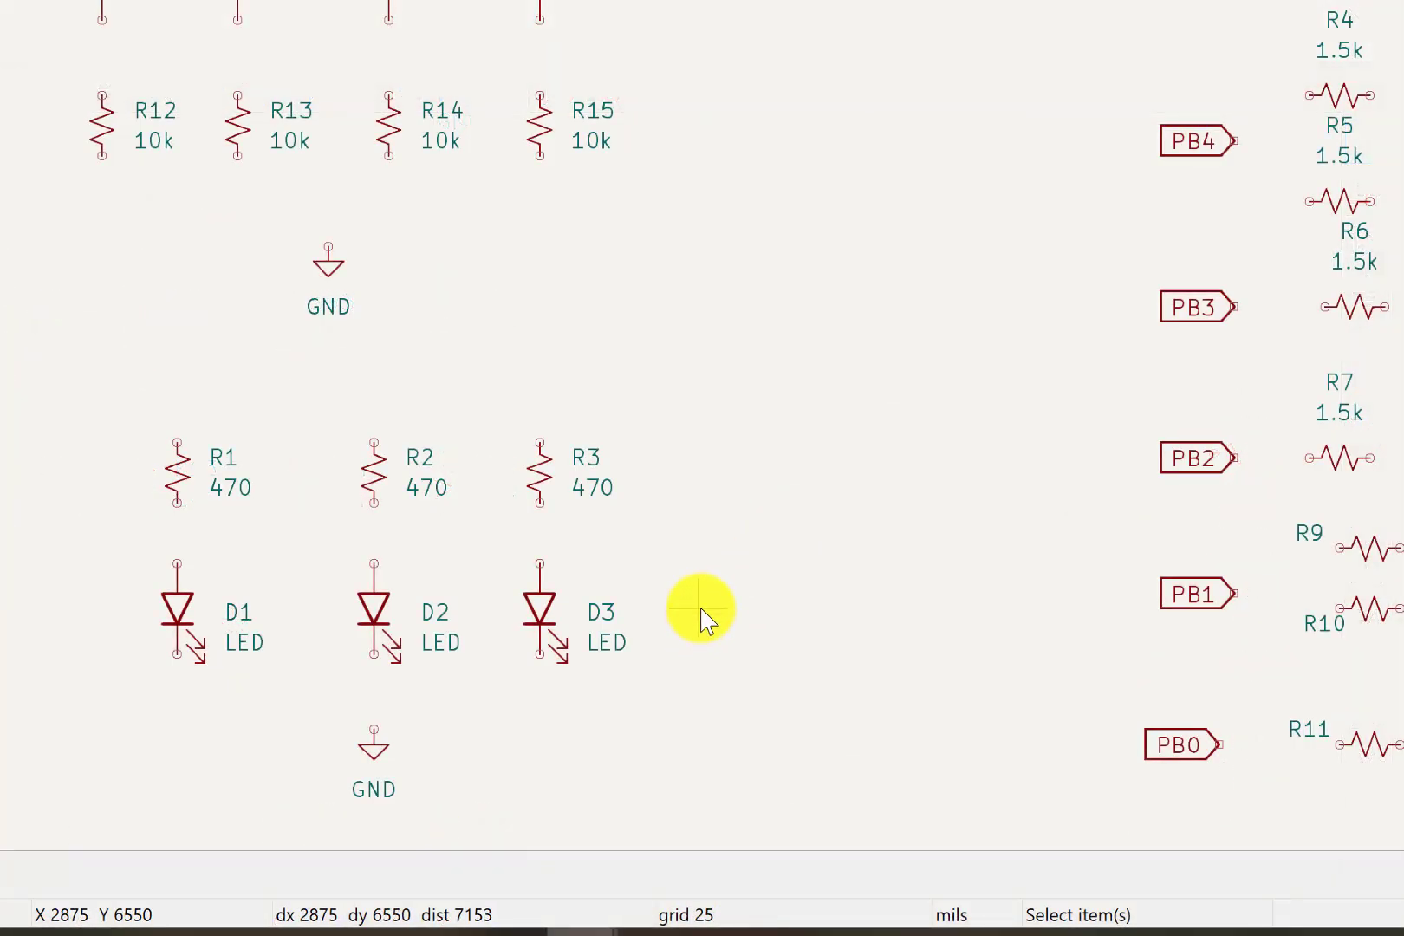
Place an ECE319K LED symbol as D4 to the right of D3.
key(a)
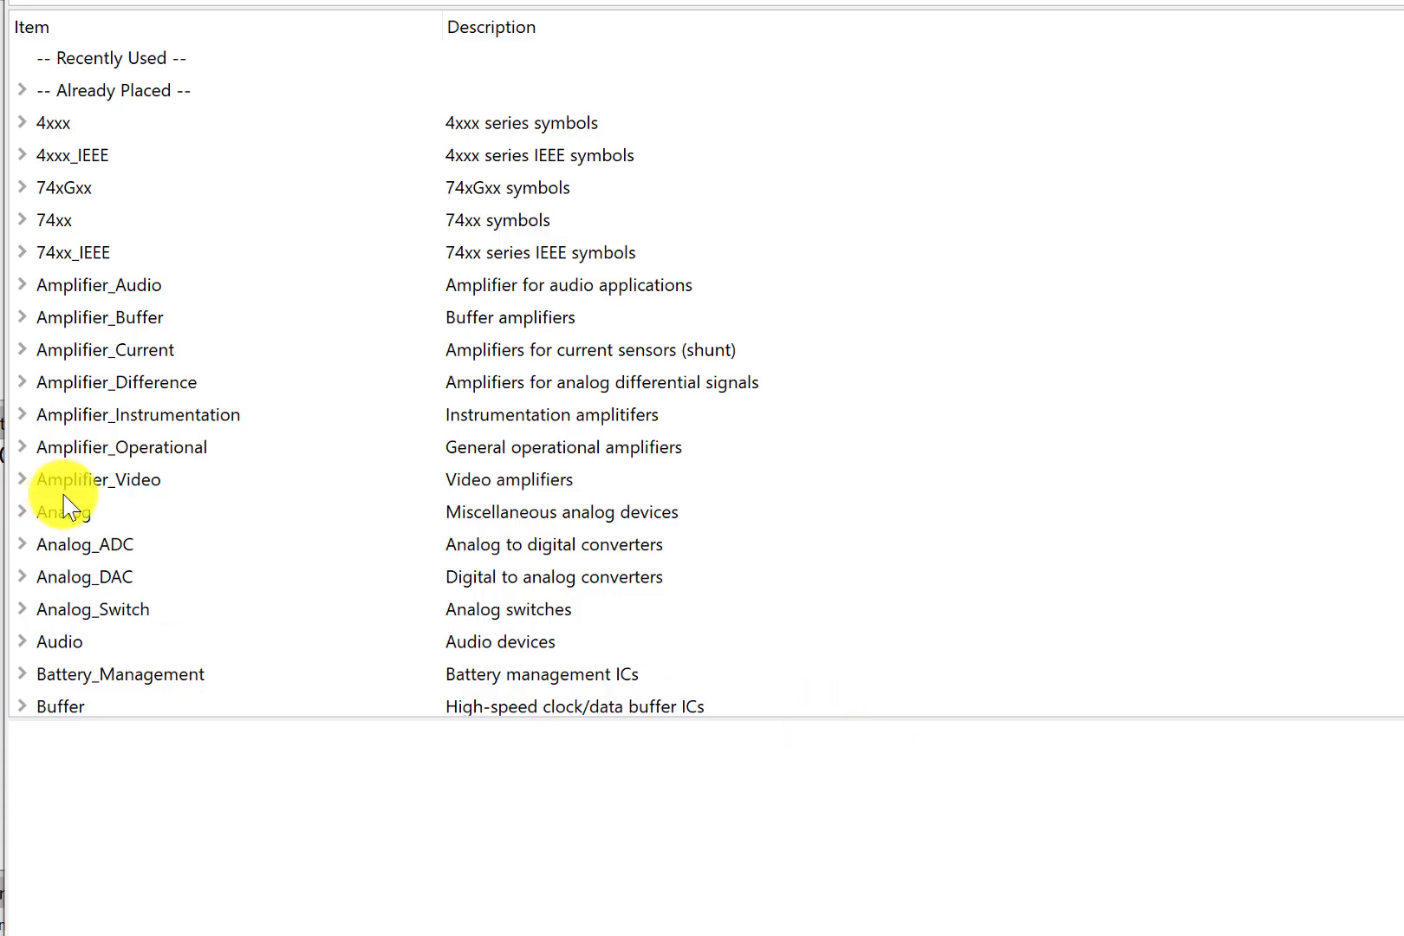
scroll(113, 485, down, 4)
scroll(113, 485, down, 14)
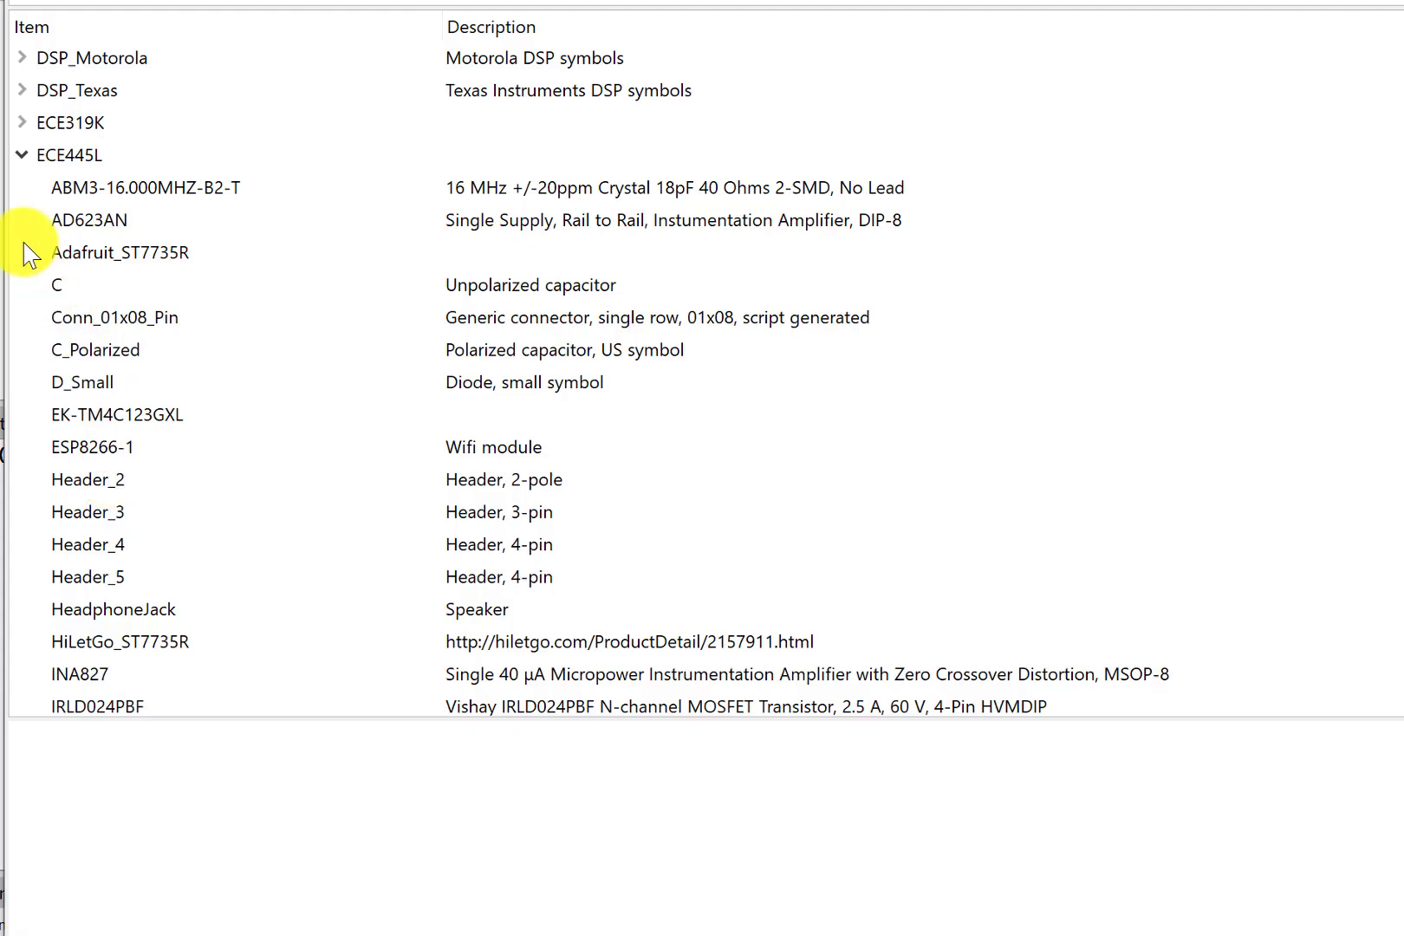
click(23, 158)
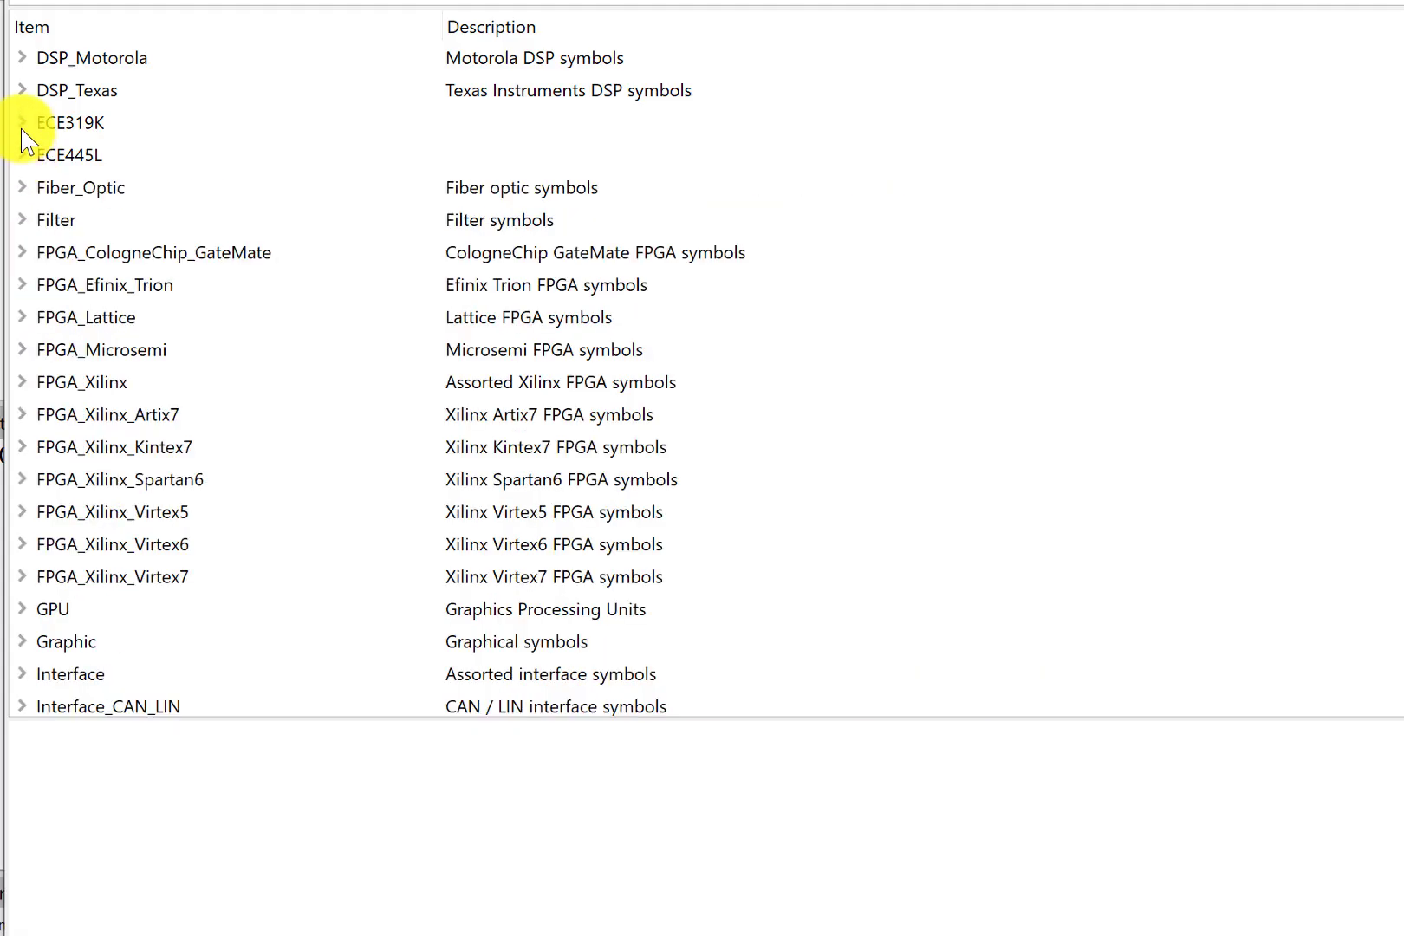
click(21, 126)
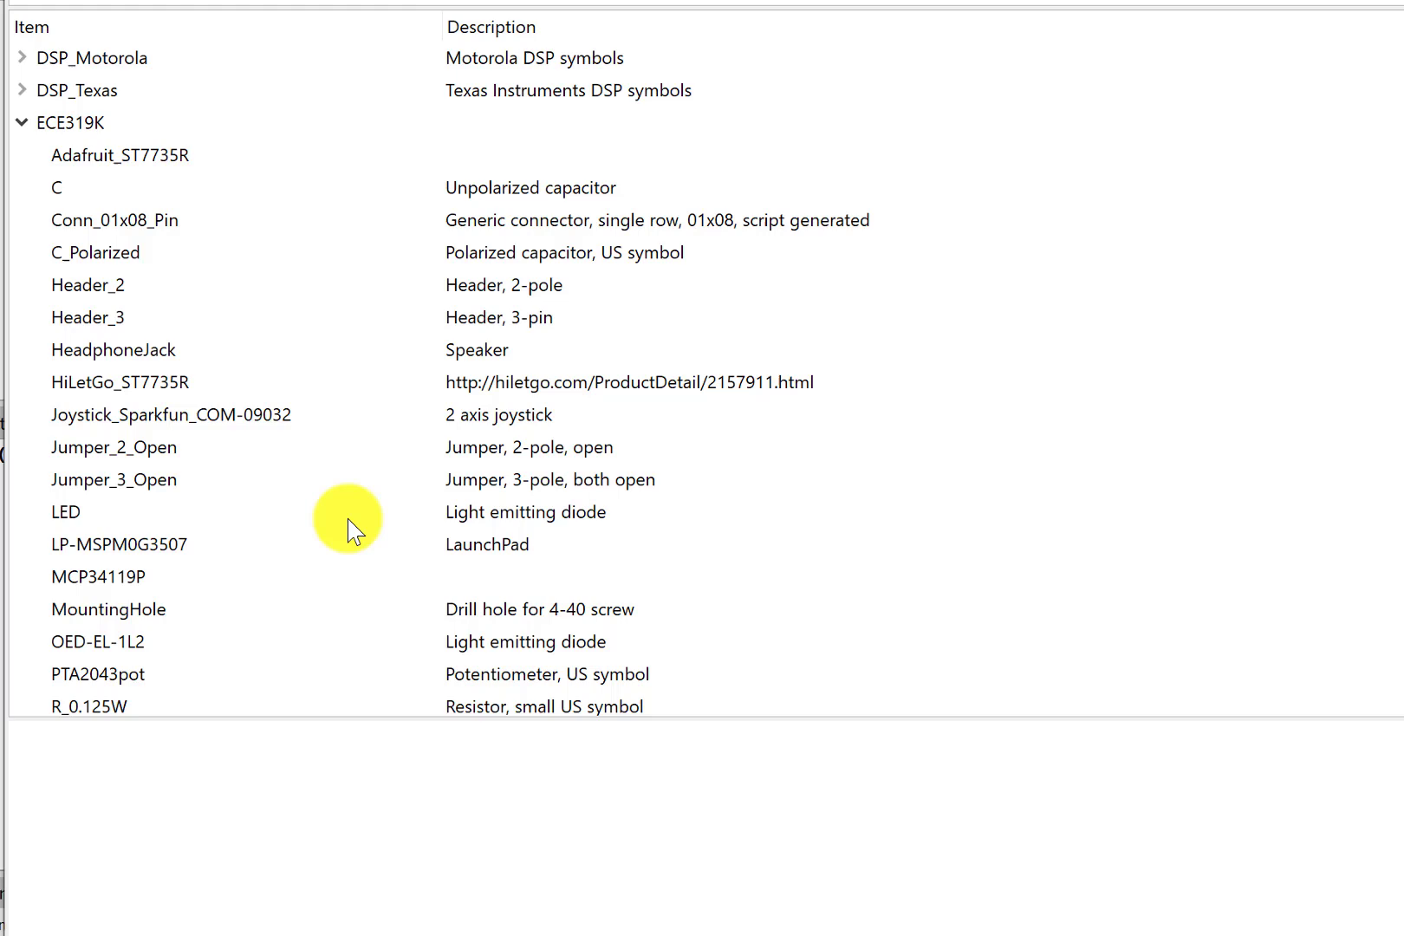
click(70, 513)
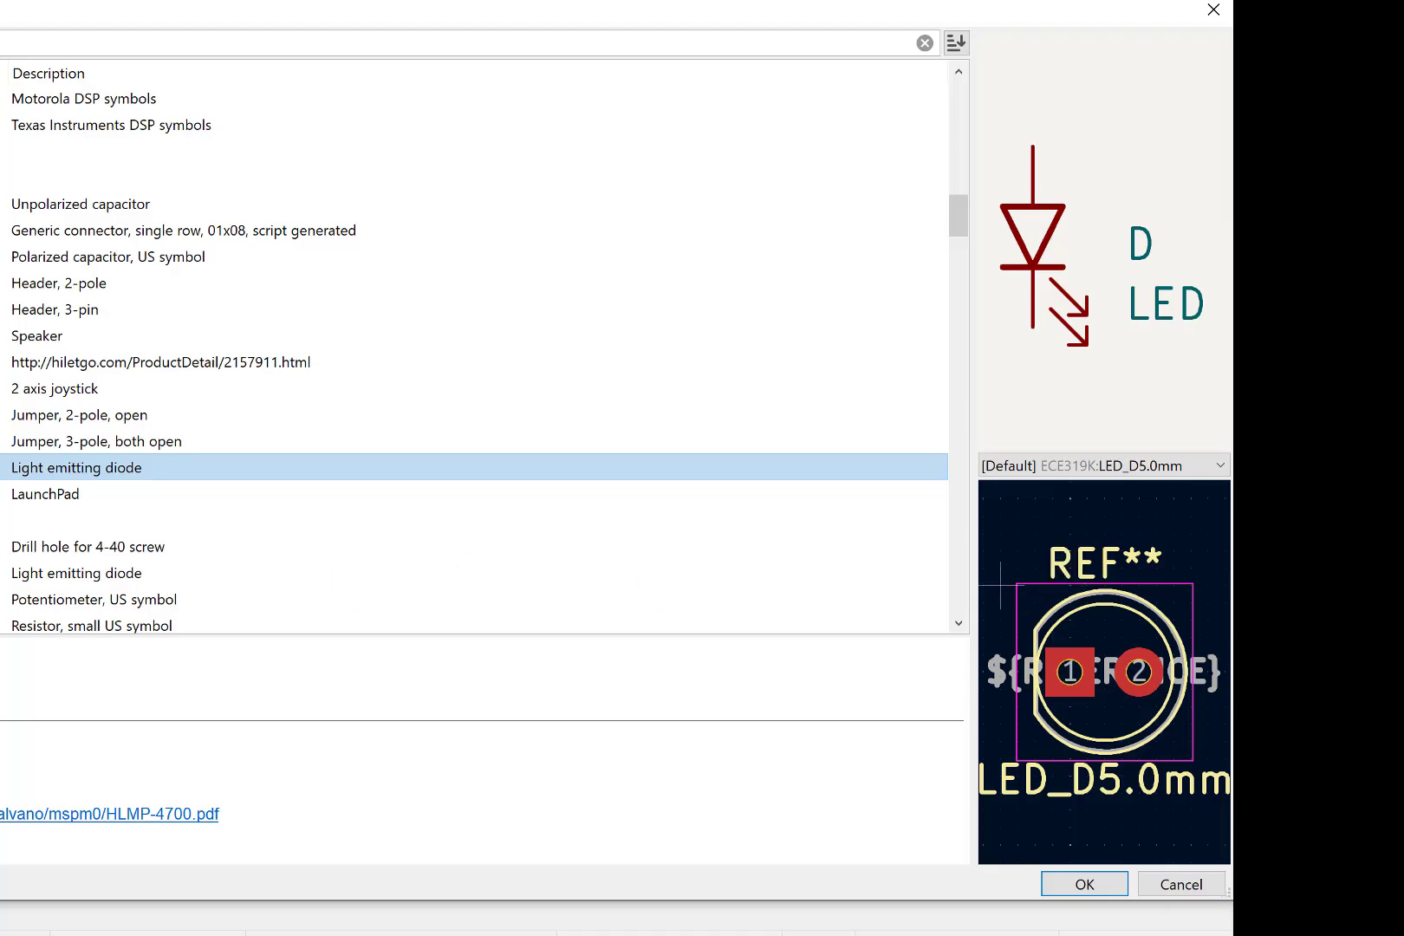
click(1077, 884)
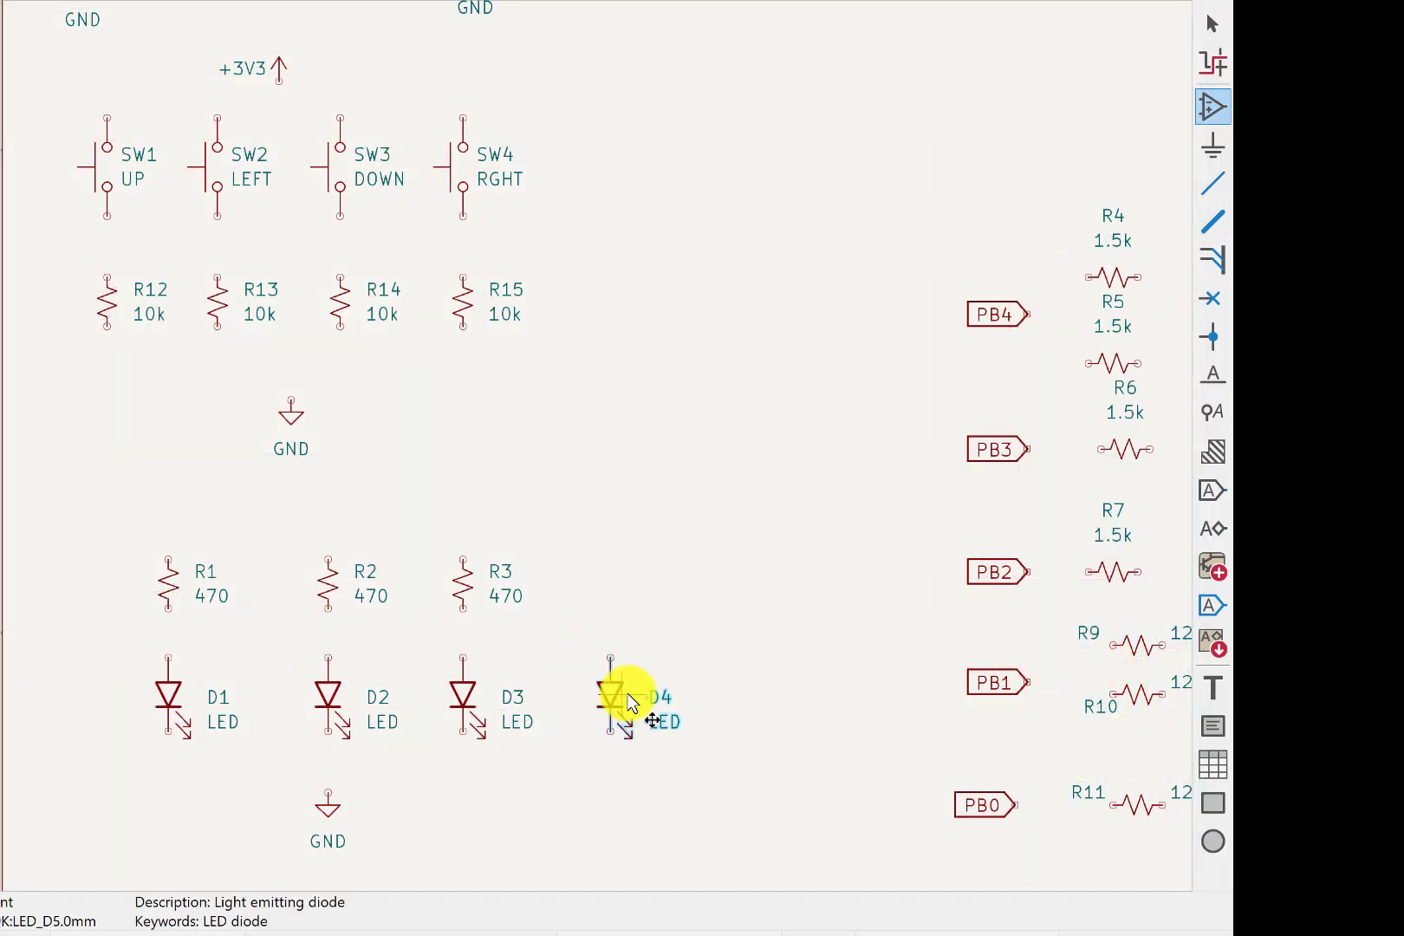
click(627, 701)
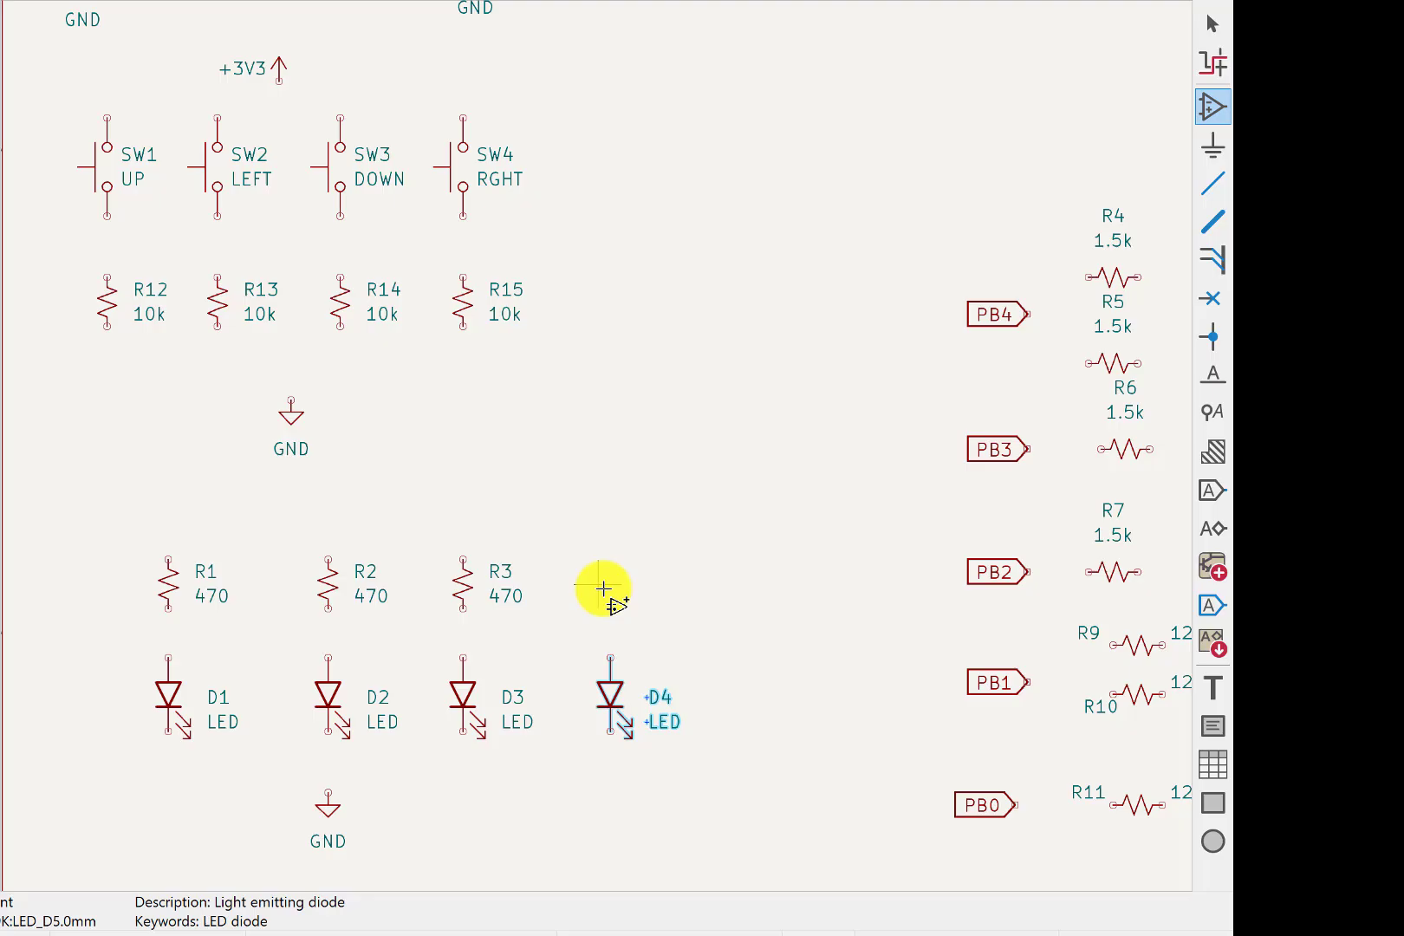
key(Escape)
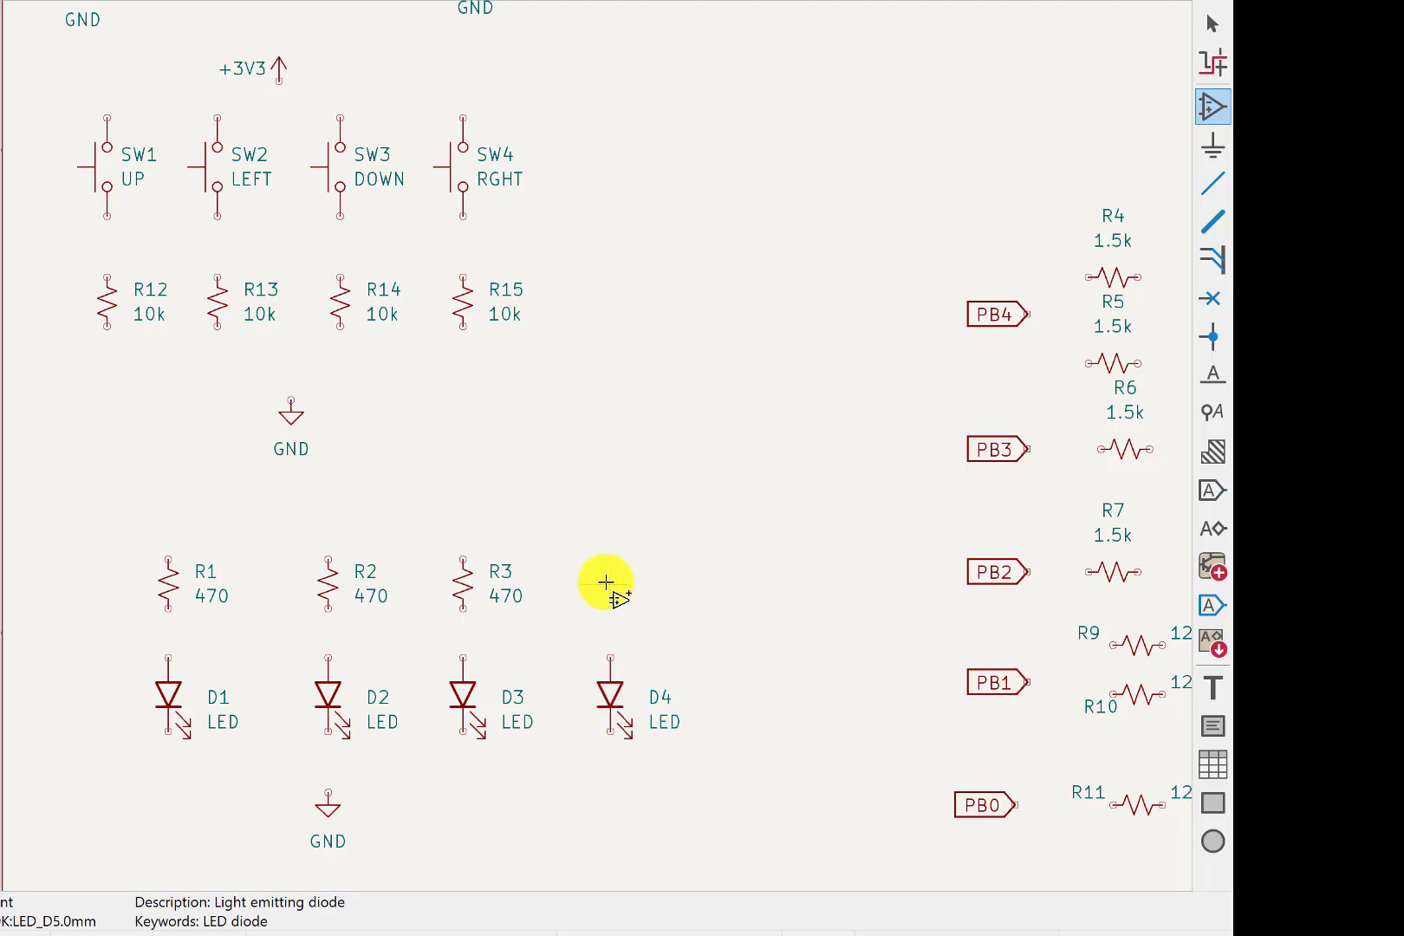
Place an ECE319K R_0.125W resistor as R16 above D4, beside R3.
click(605, 581)
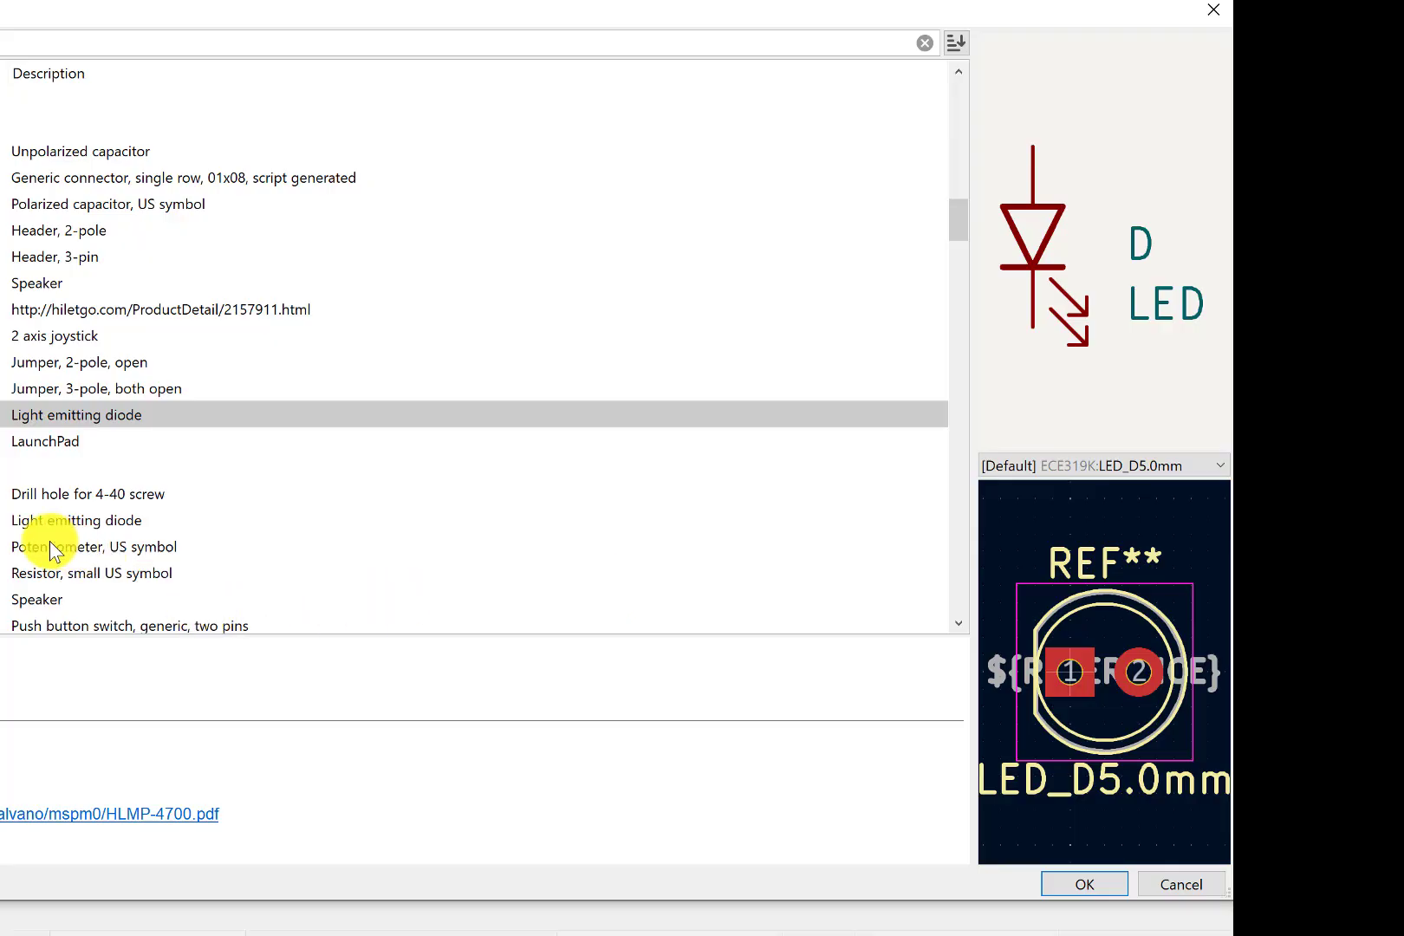
scroll(485, 363, down, 1)
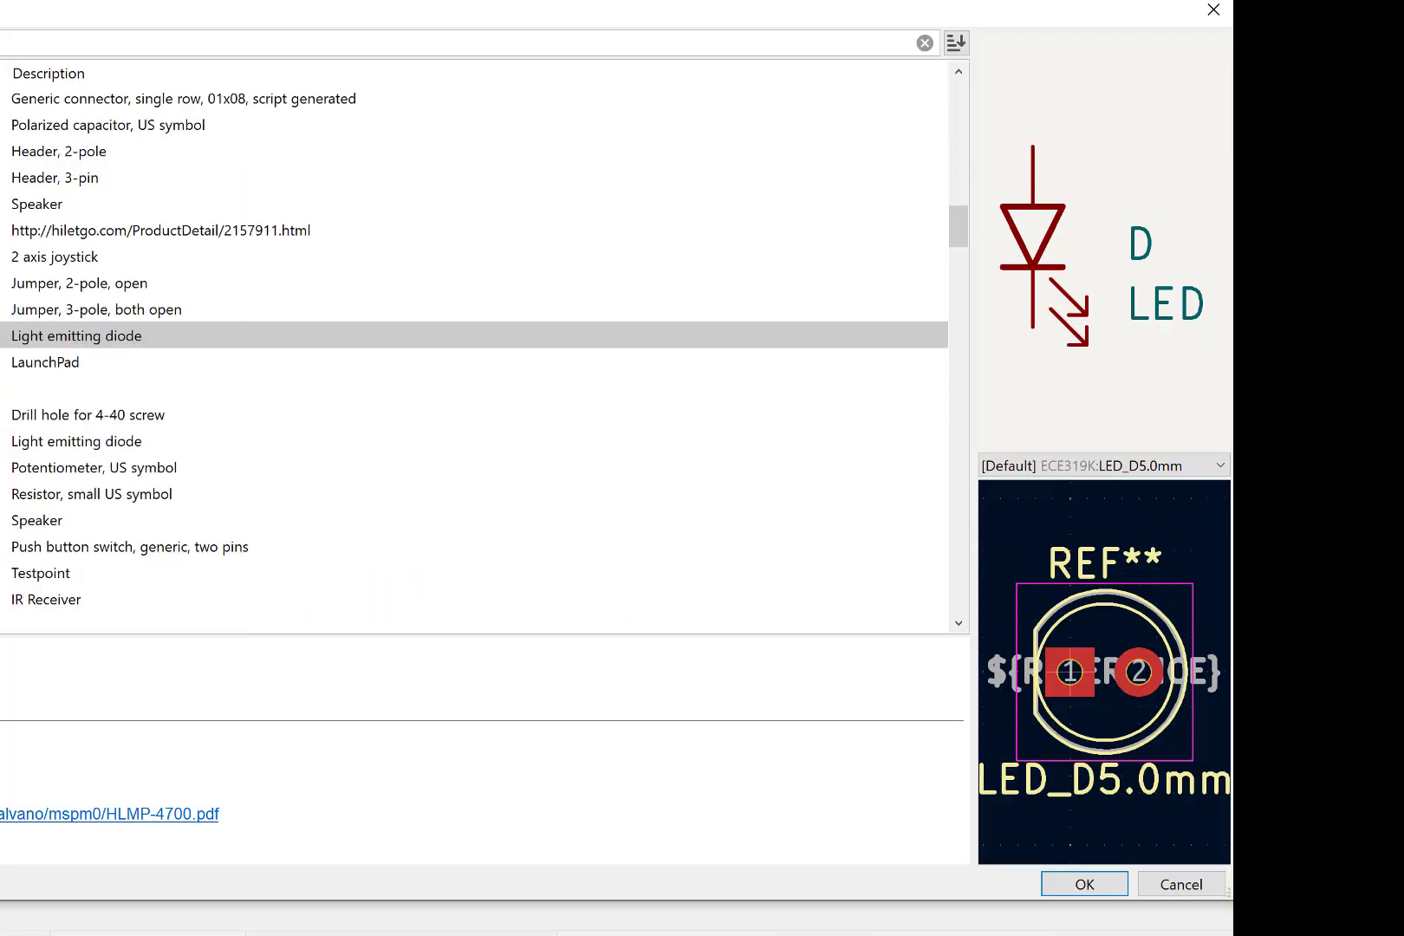
scroll(485, 363, down, 1)
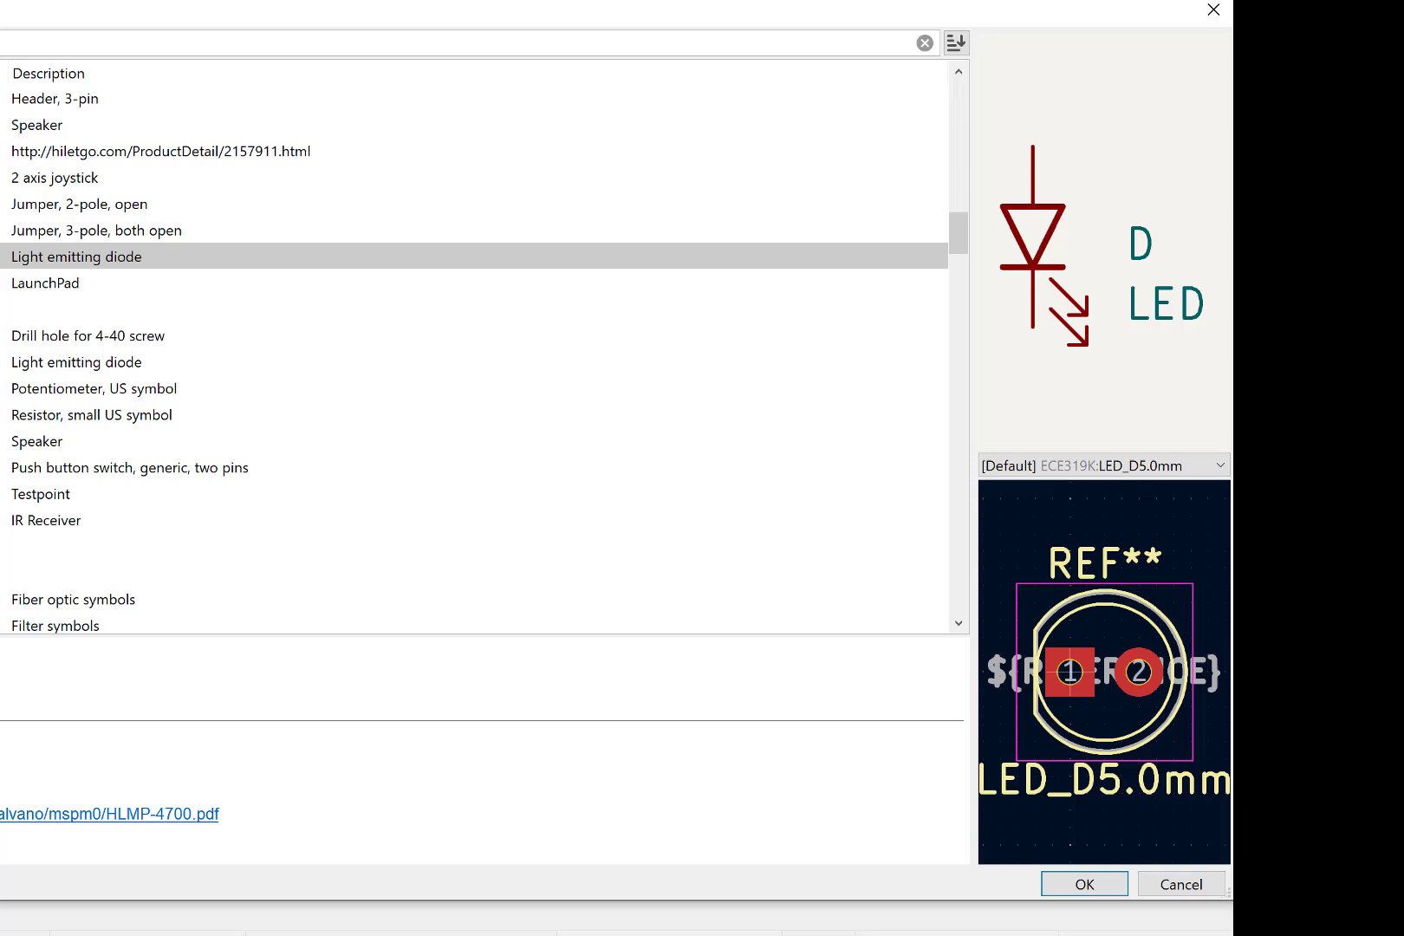
click(486, 414)
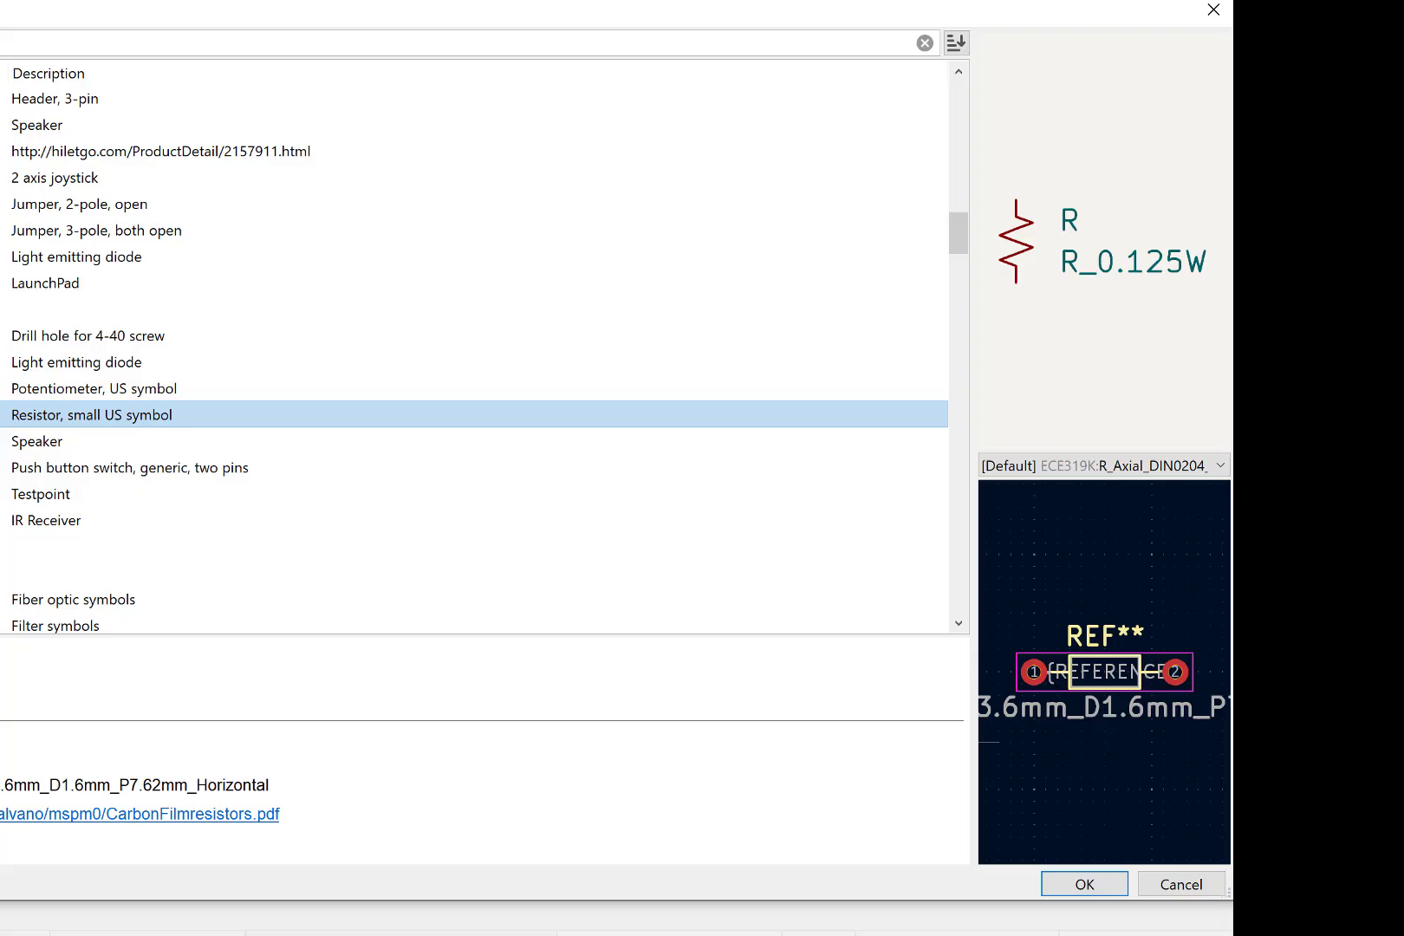
click(1091, 890)
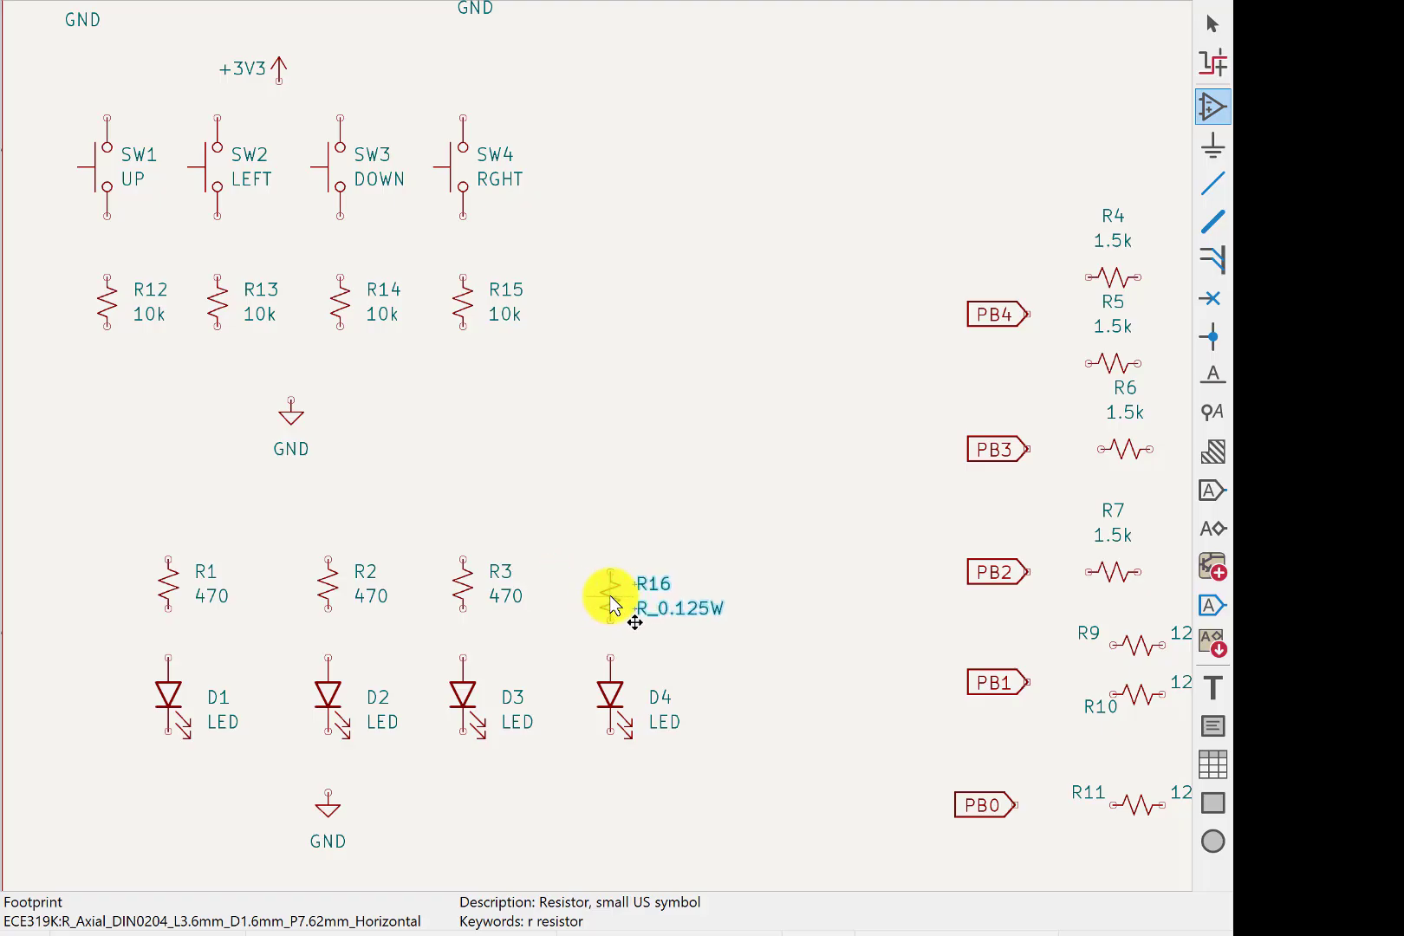
click(611, 587)
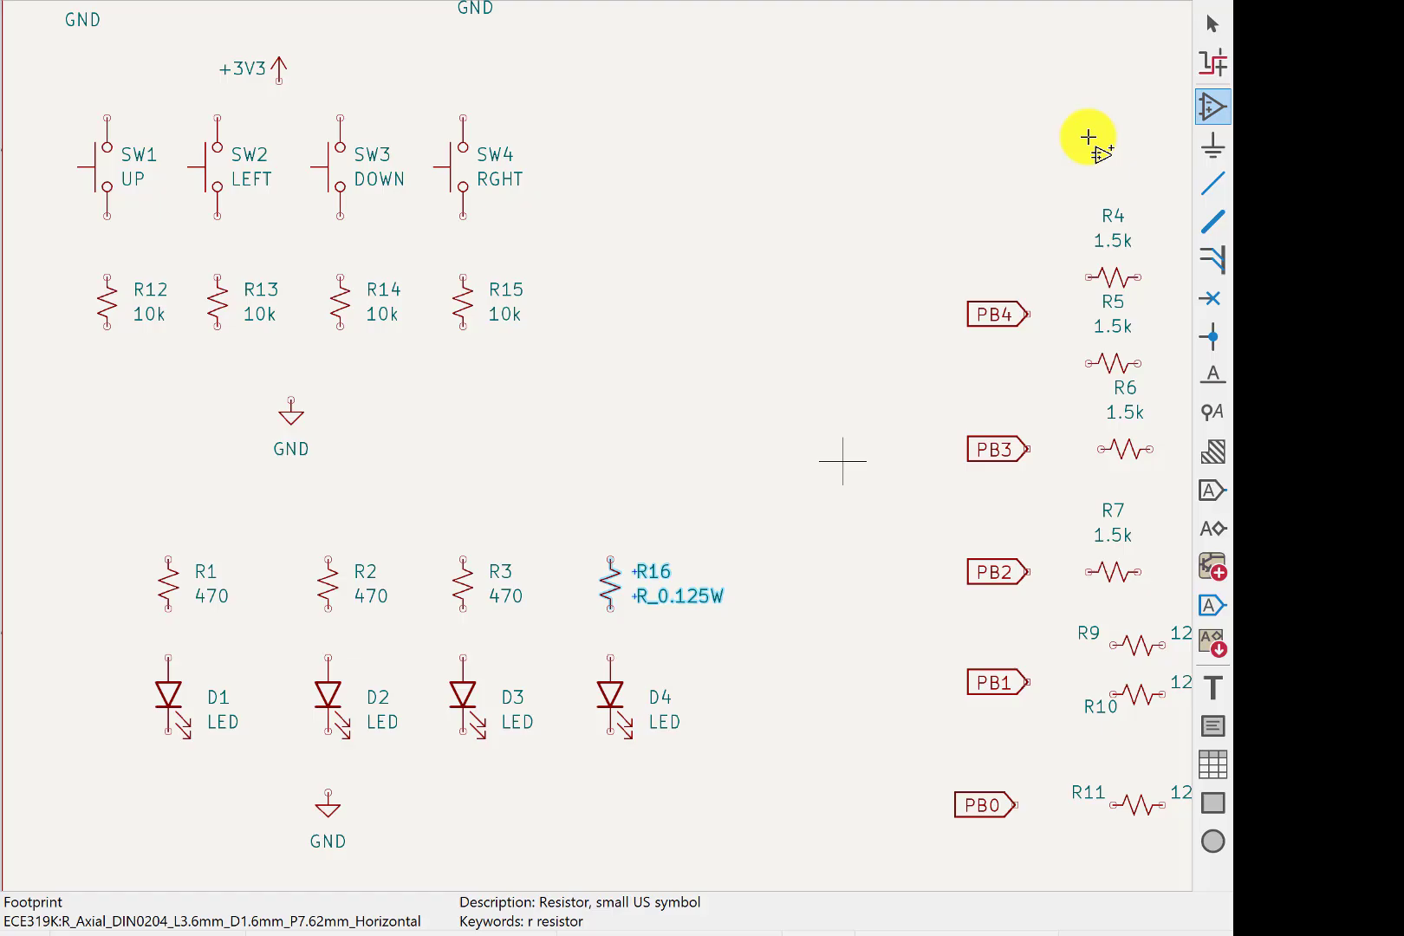
click(1212, 36)
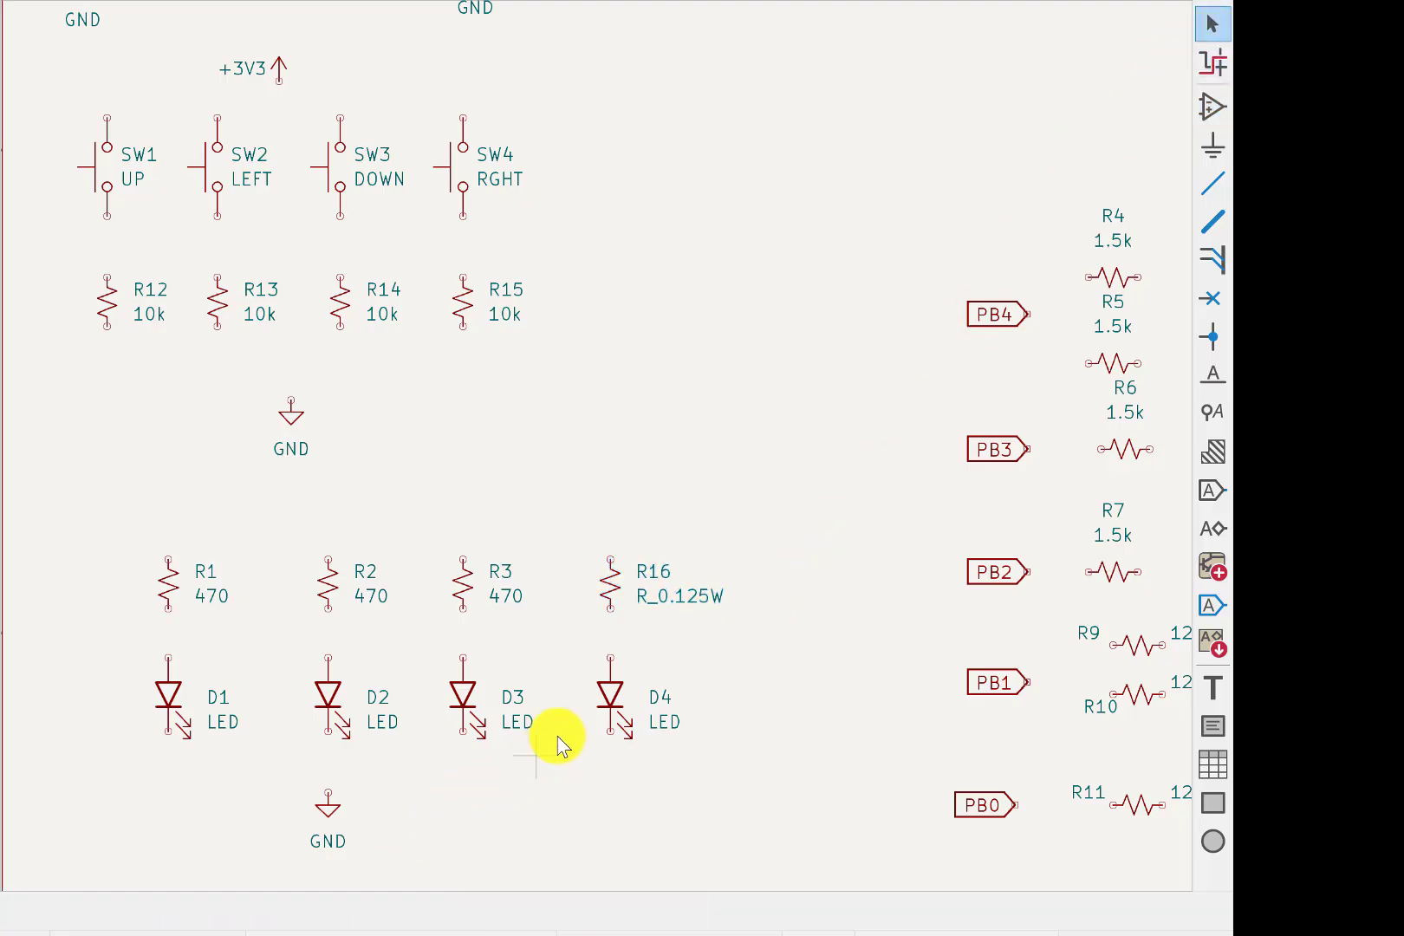
Change R16's Value field to 470.
double_click(607, 590)
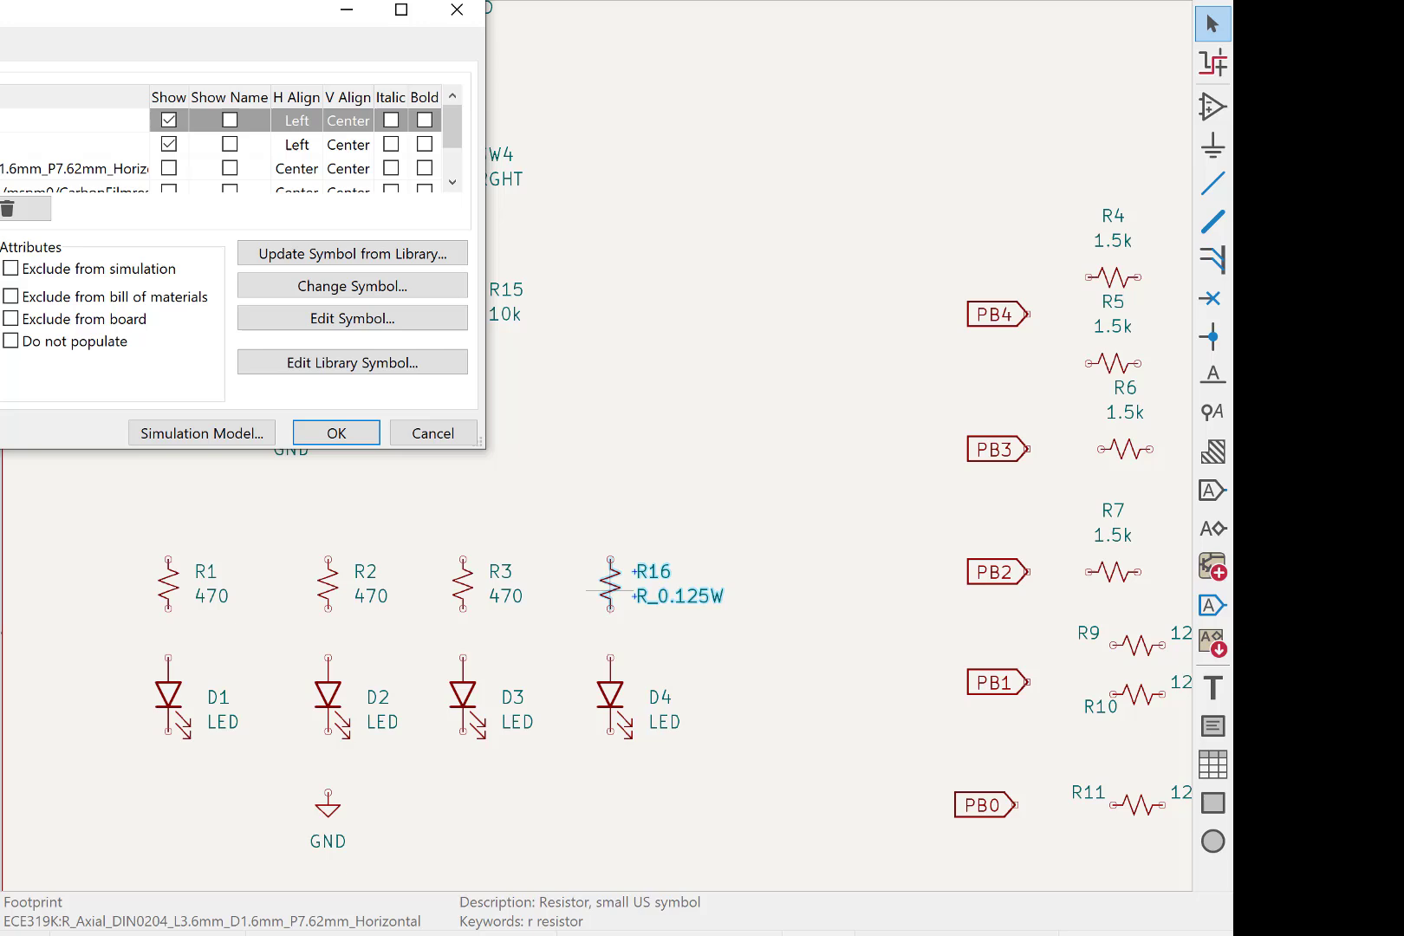
click(70, 144)
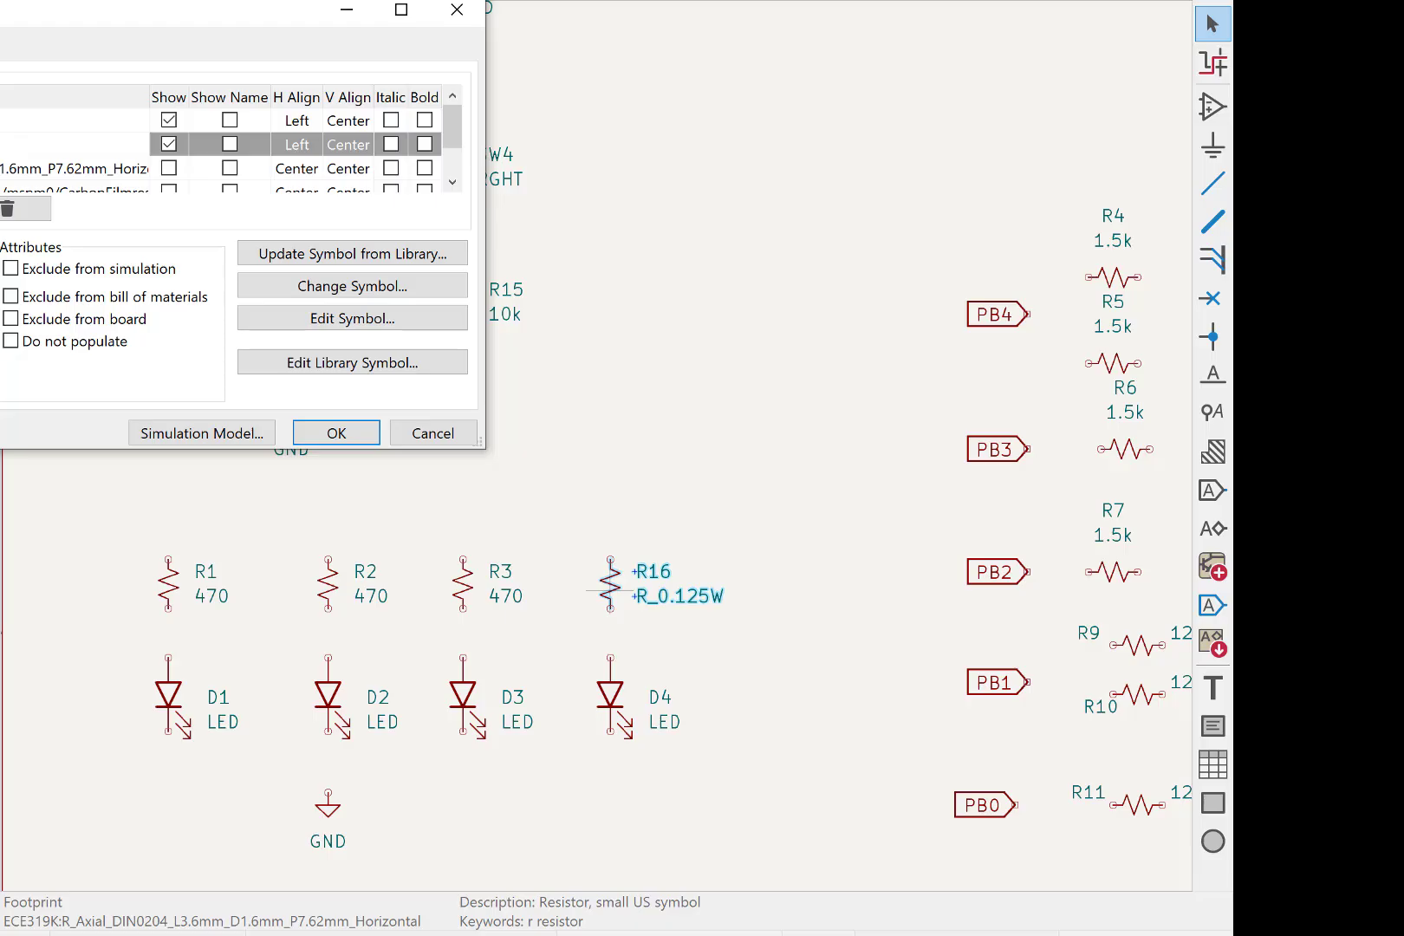
click(328, 431)
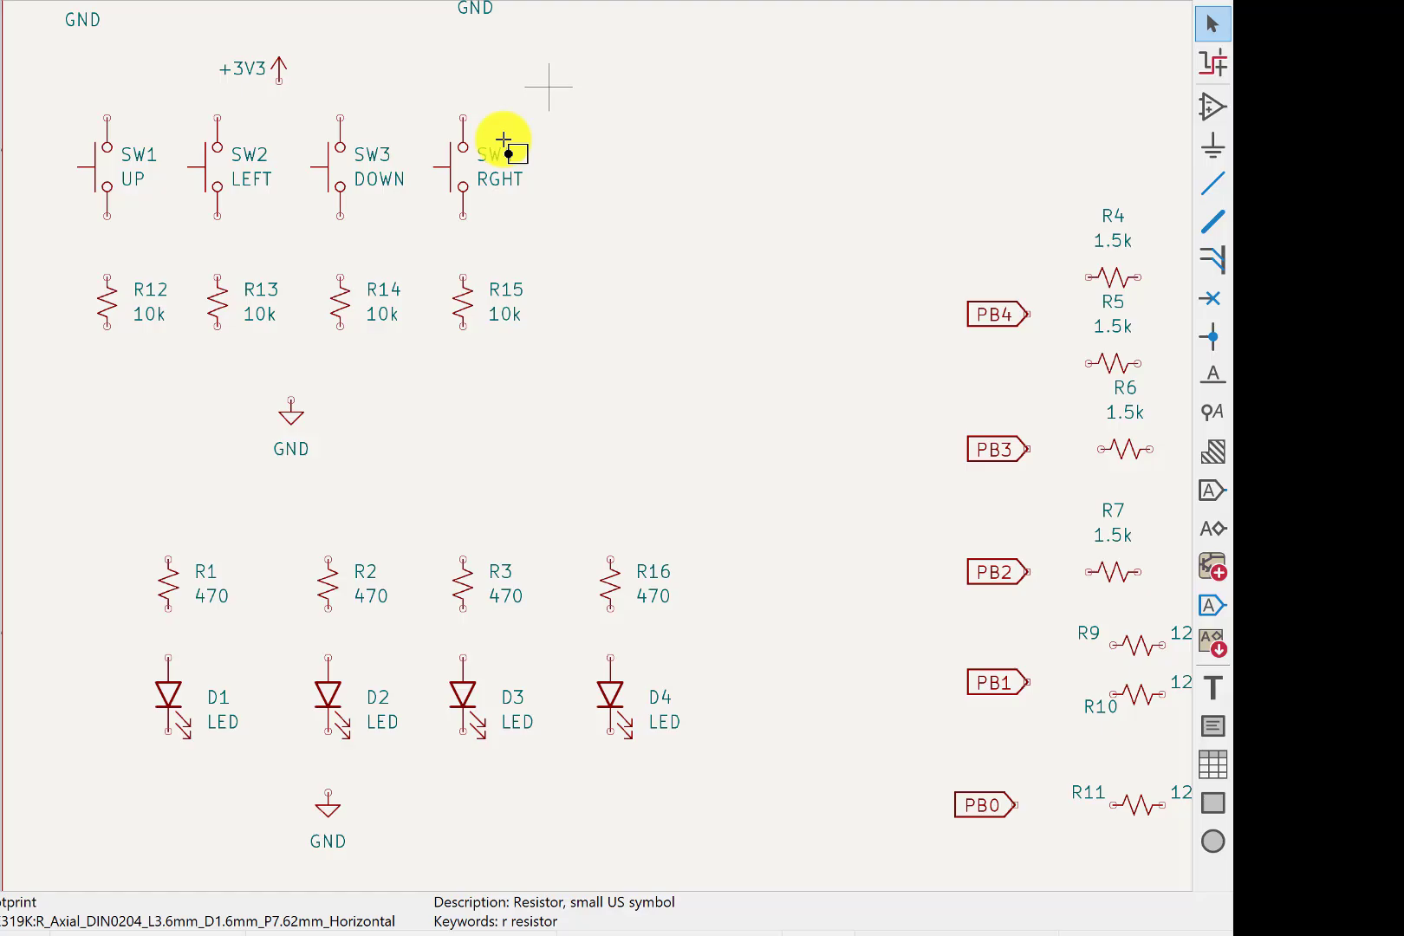
Delete SW4 with resistor R15, then SW2 with resistor R13.
drag(550, 79, 615, 269)
drag(633, 391, 408, 84)
drag(617, 358, 429, 84)
key(Delete)
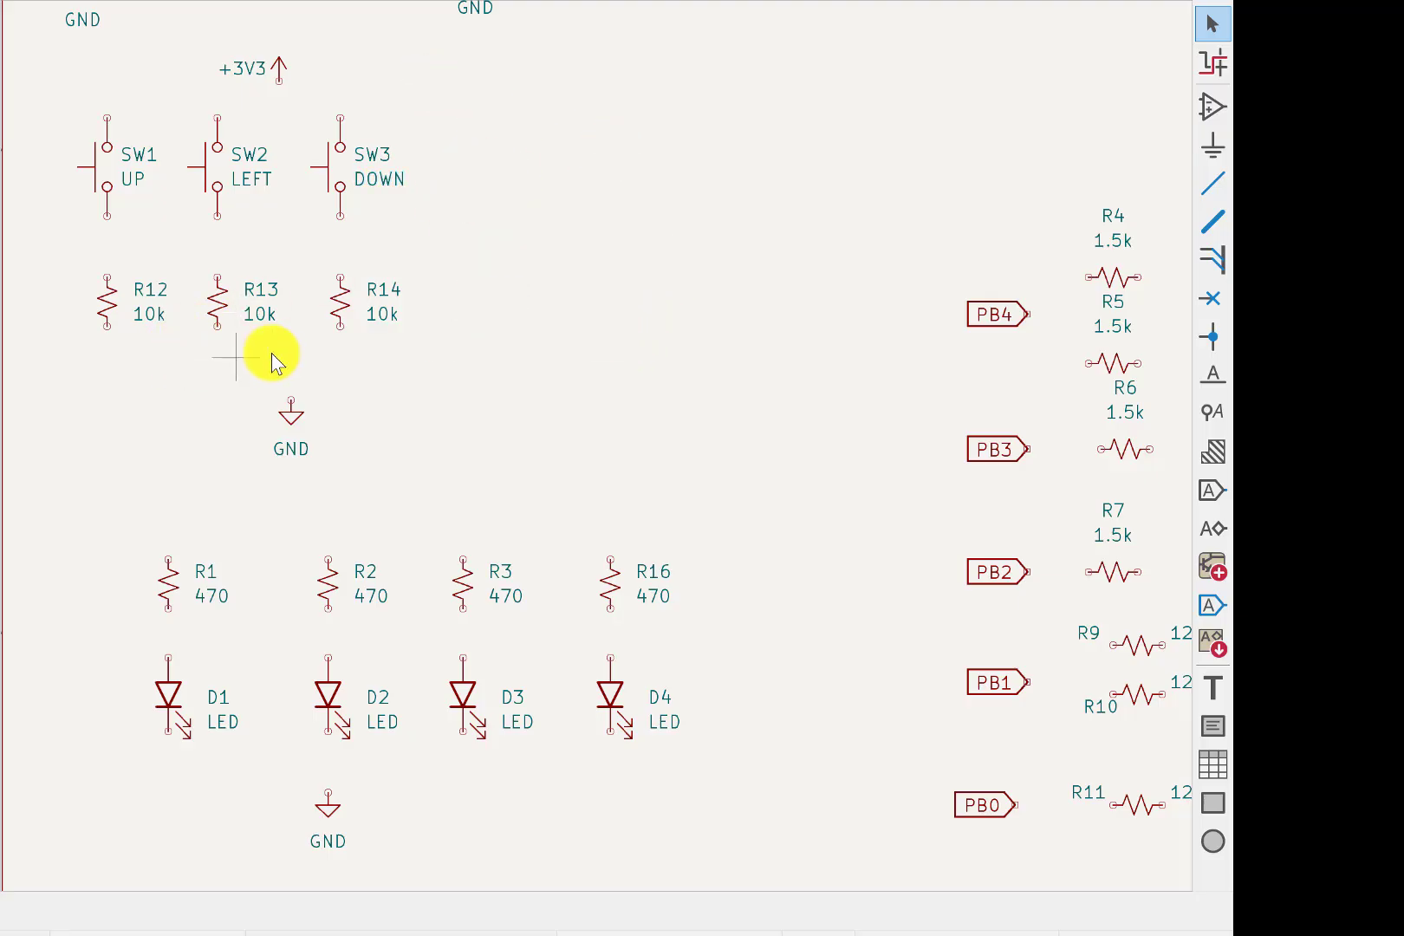
drag(263, 351, 200, 126)
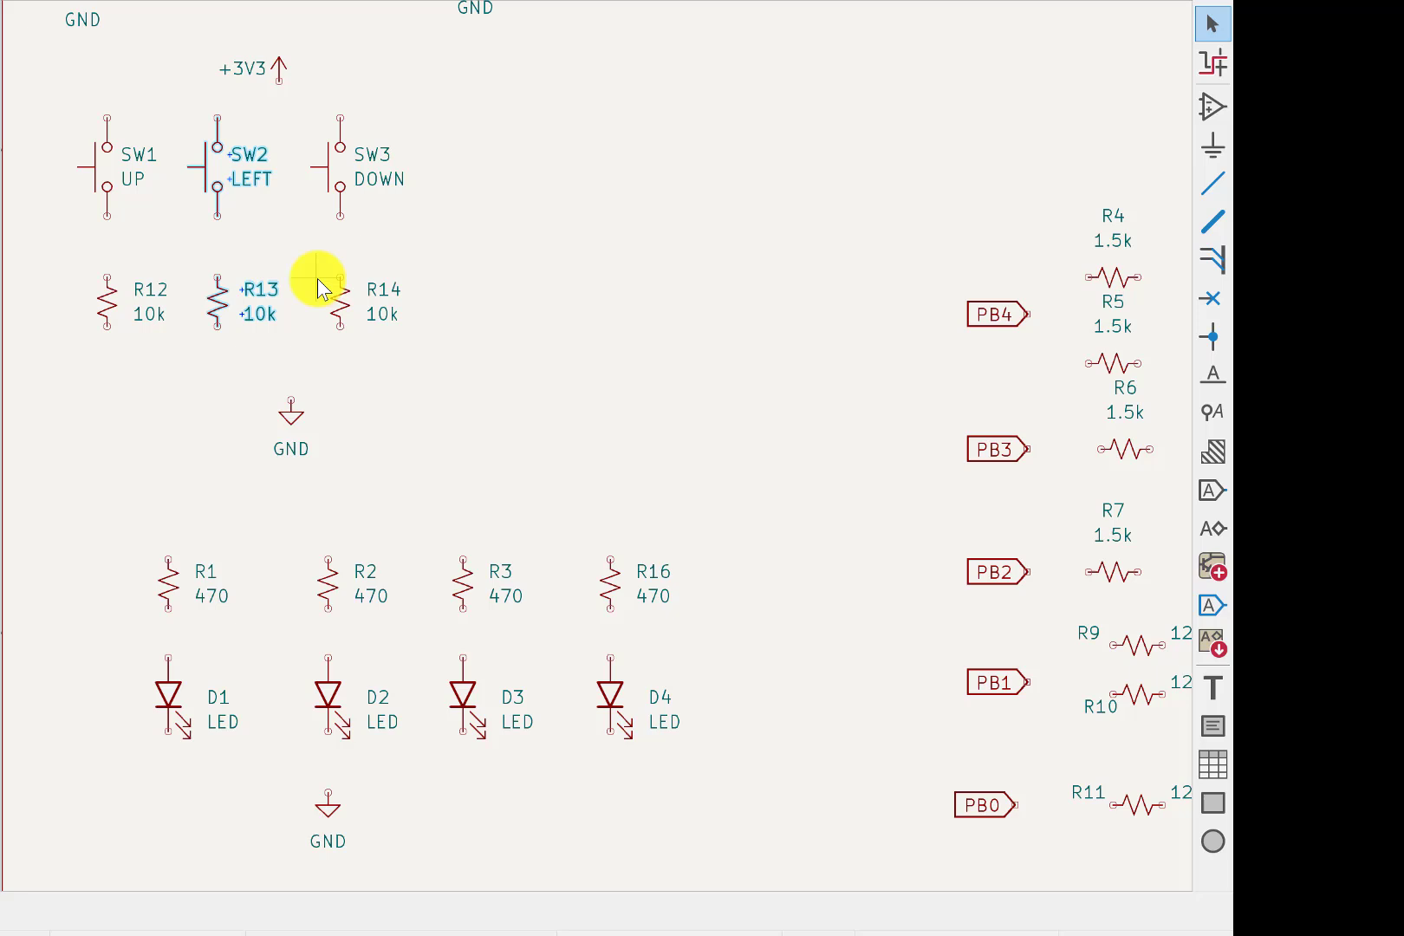
key(Delete)
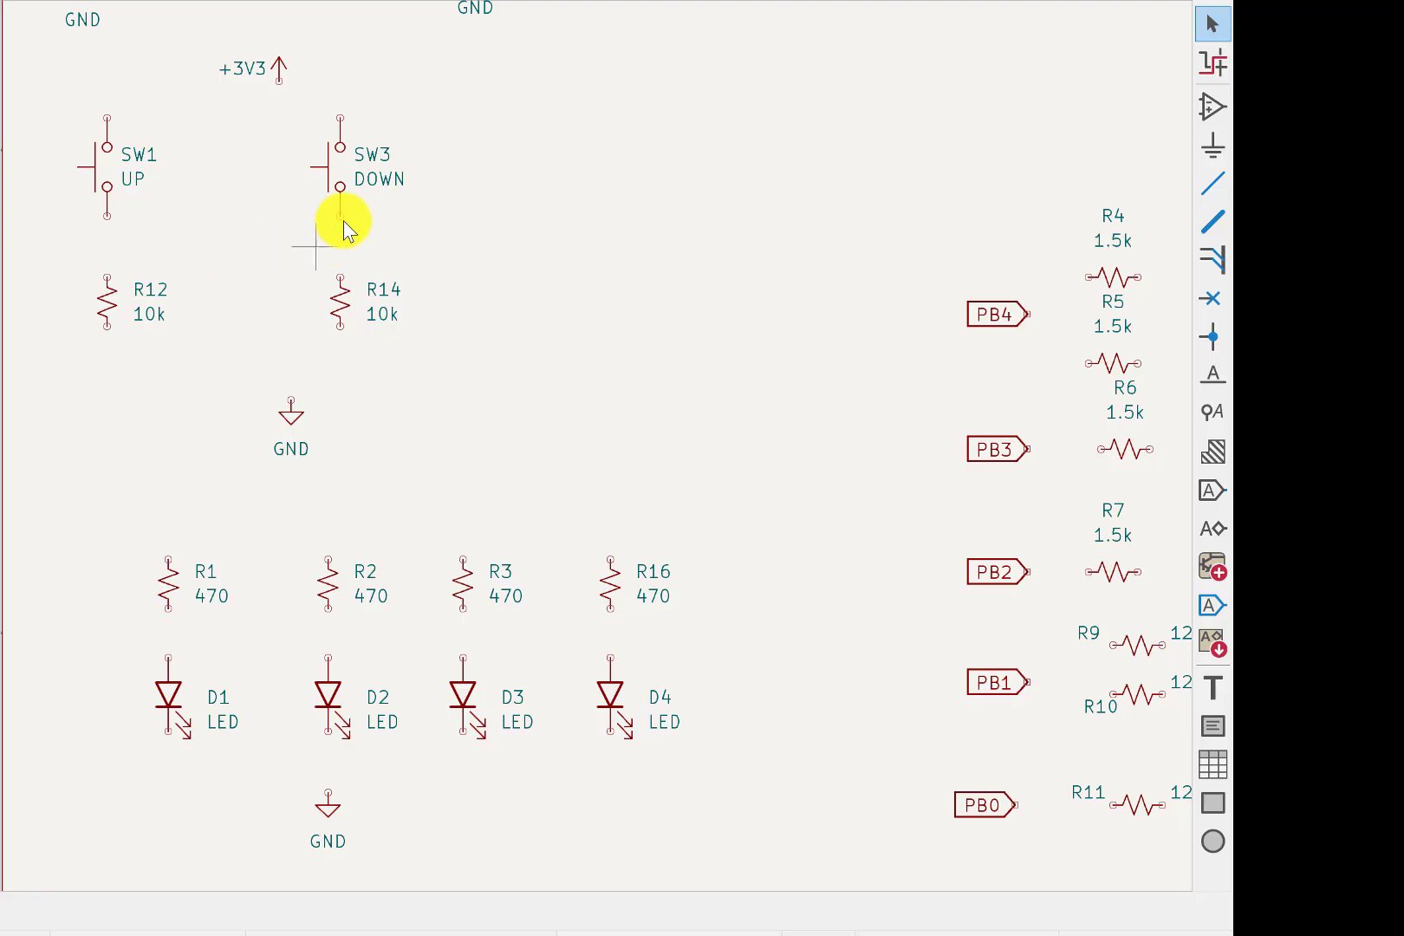
Select the PA28 label beside the MCU and add PA27, PA26 and PA25 to the selection.
scroll(414, 189, down, 1)
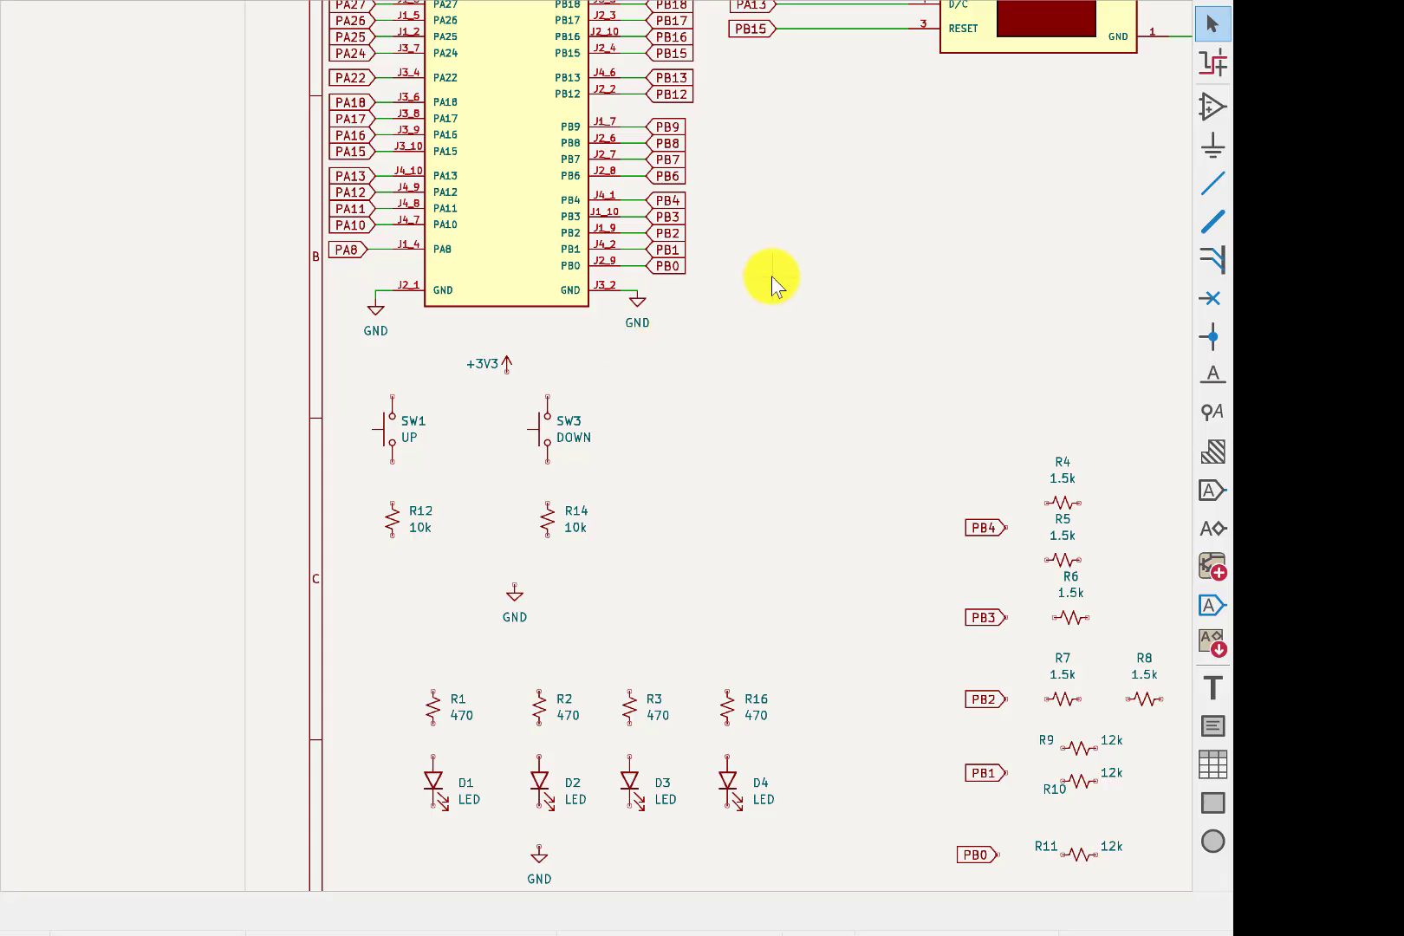
scroll(772, 276, up, 1)
scroll(596, 446, down, 1)
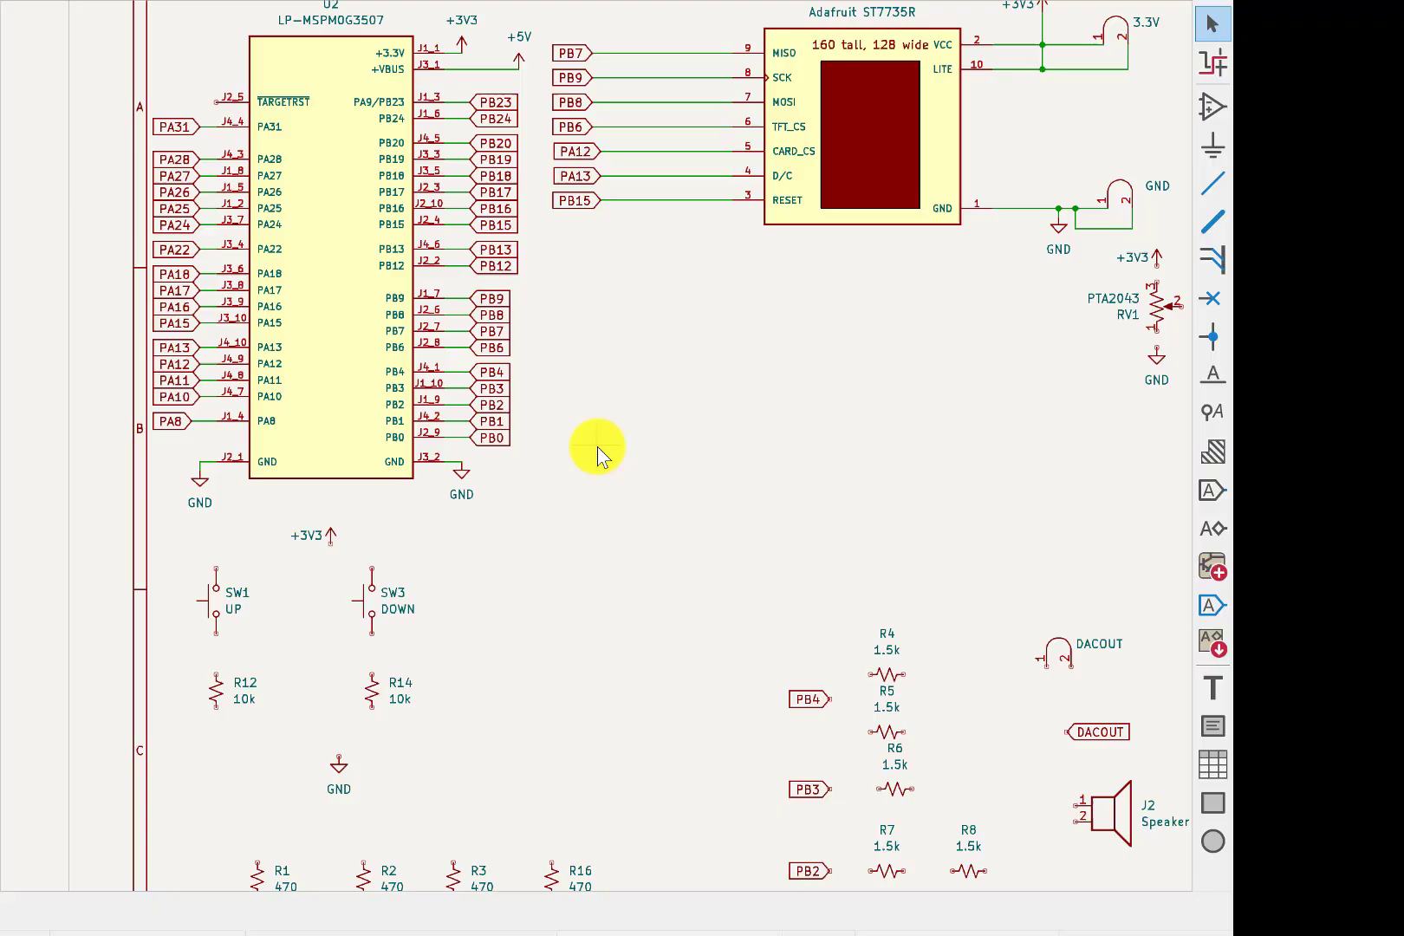
click(1213, 26)
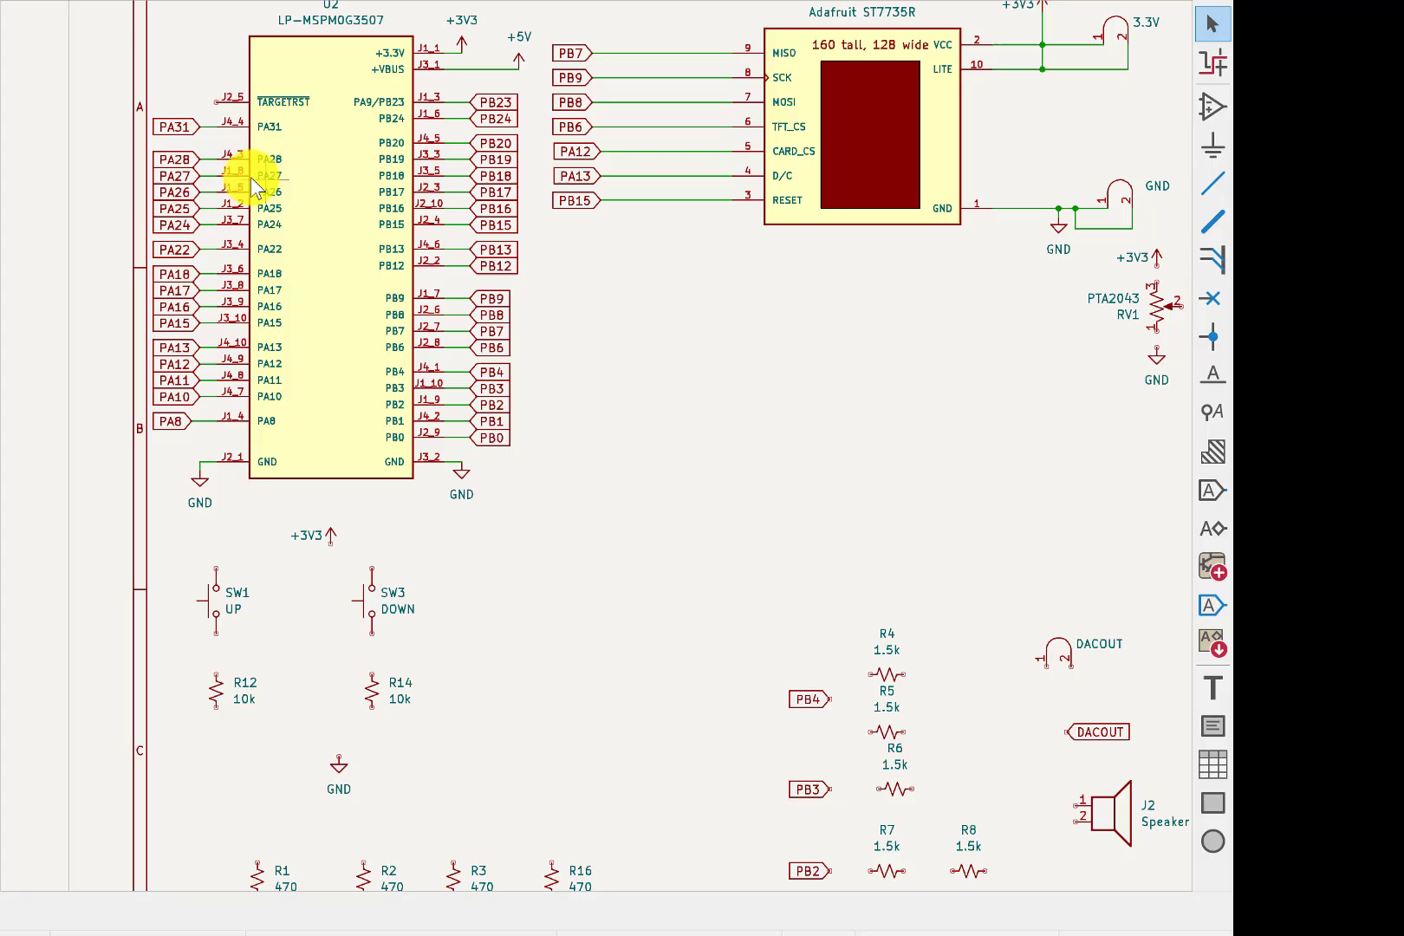
click(197, 163)
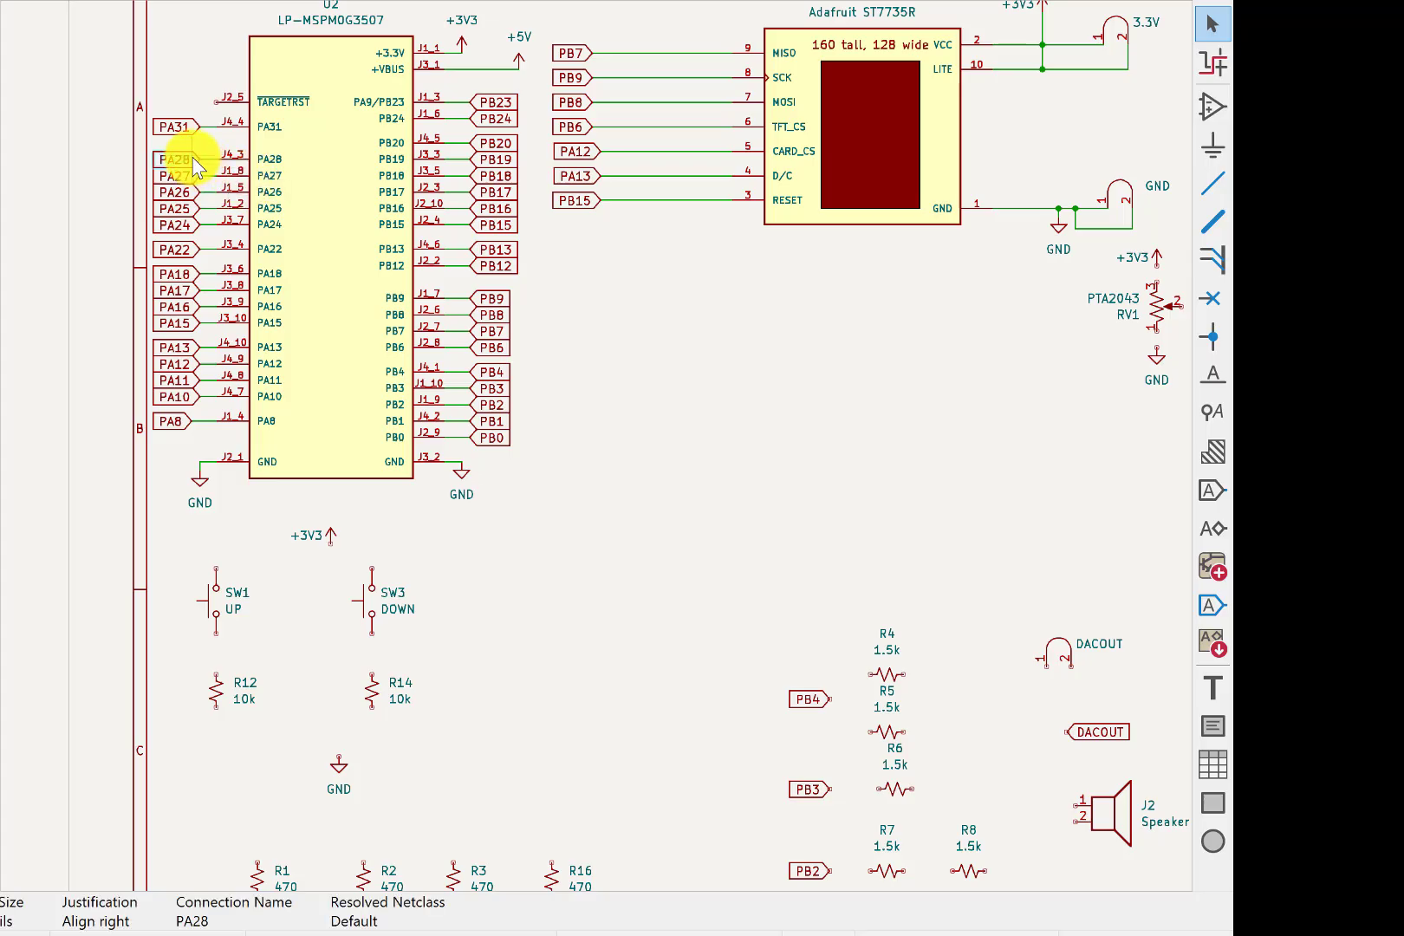
drag(197, 163, 189, 166)
key(Escape)
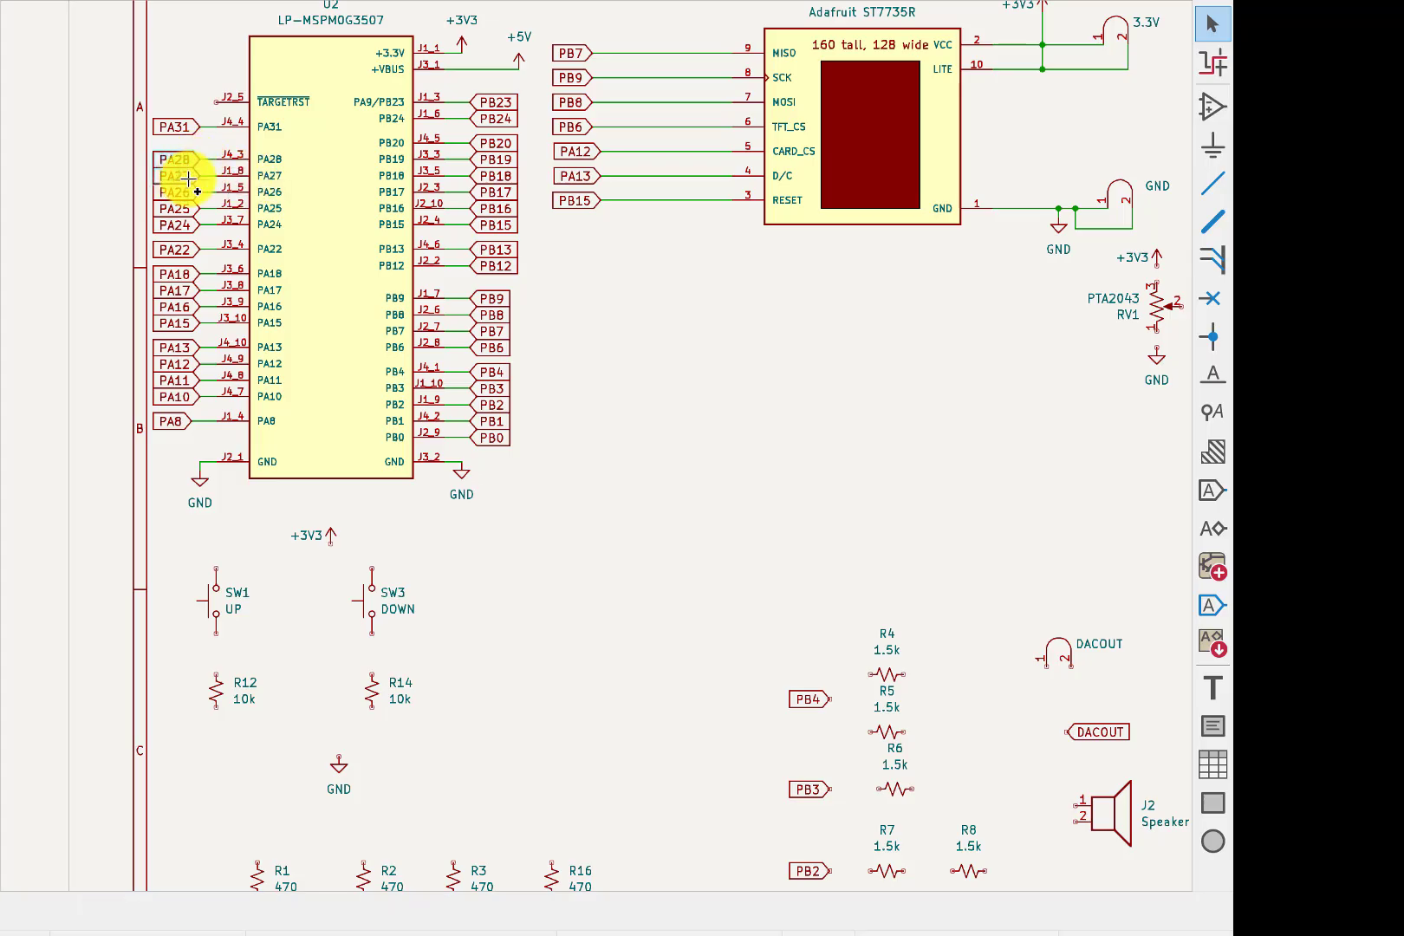
shift+click(176, 193)
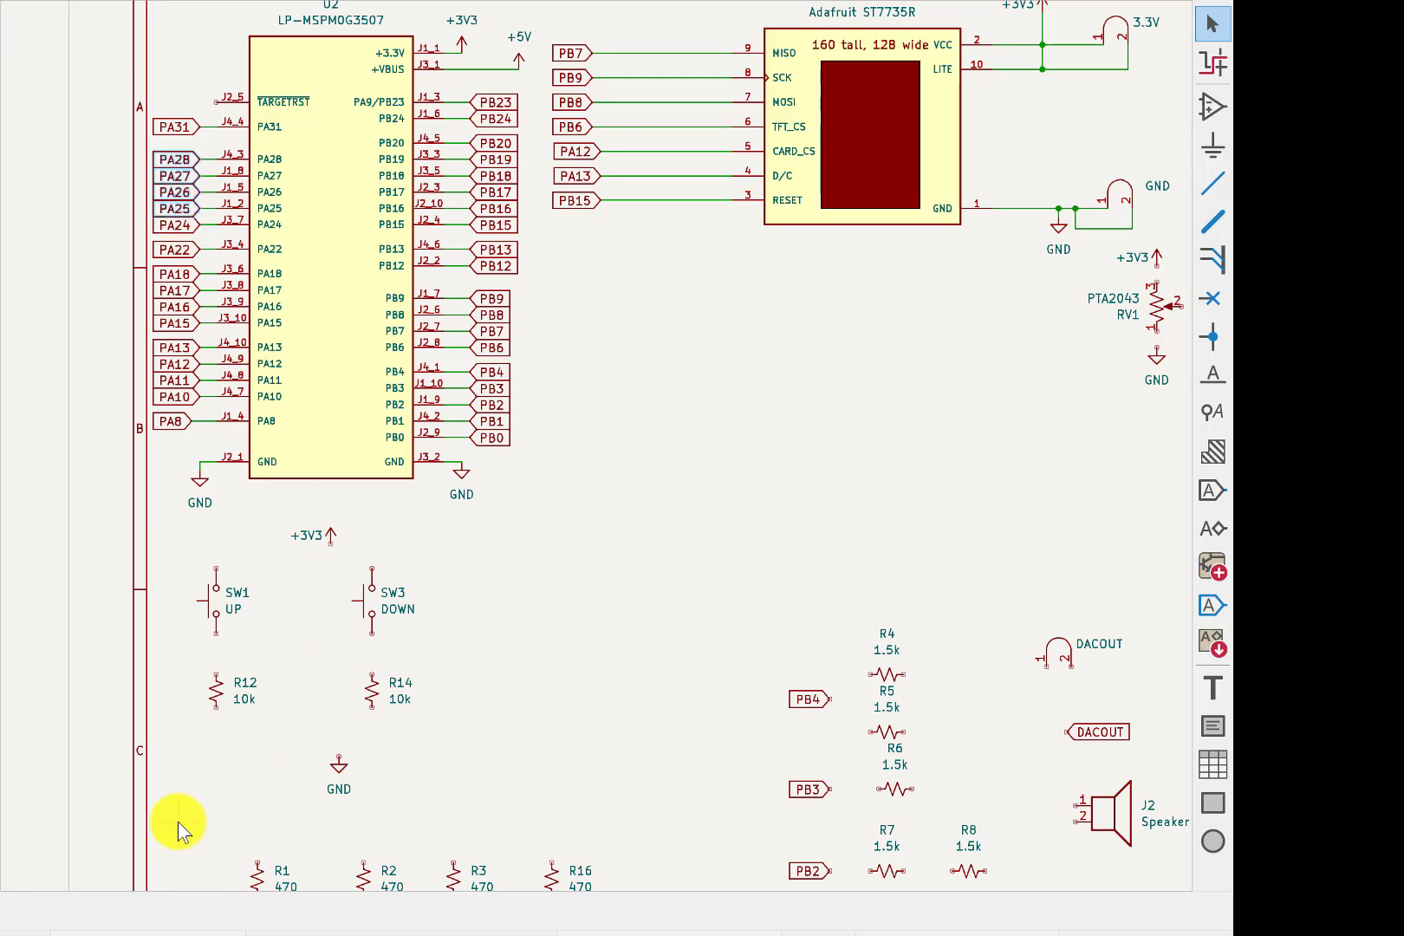
Paste copies of the PA25–PA28 labels to the left of LED D1.
scroll(189, 804, down, 2)
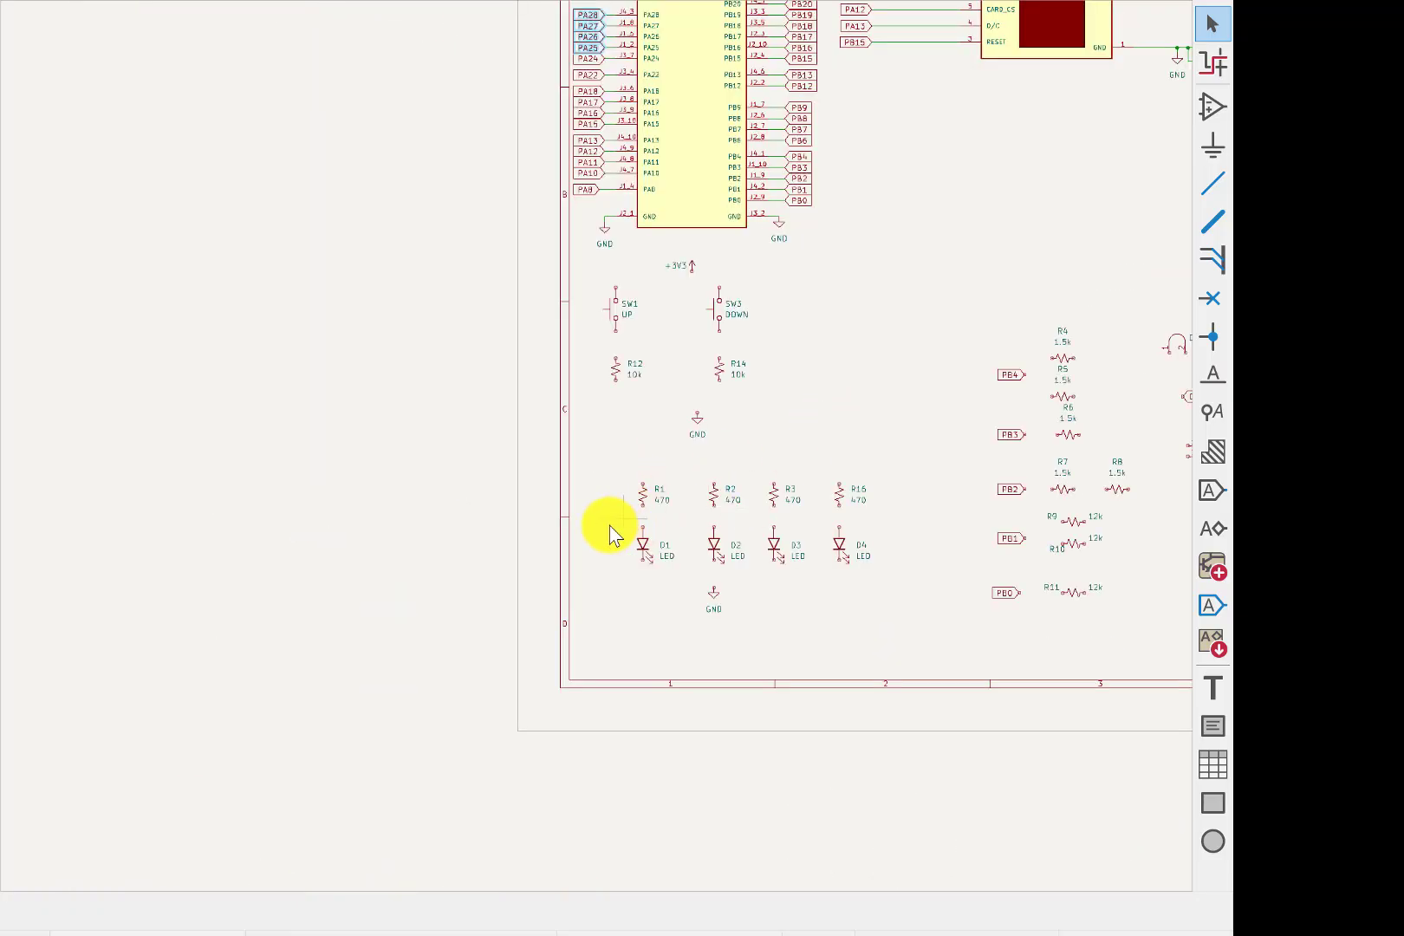
scroll(608, 525, up, 2)
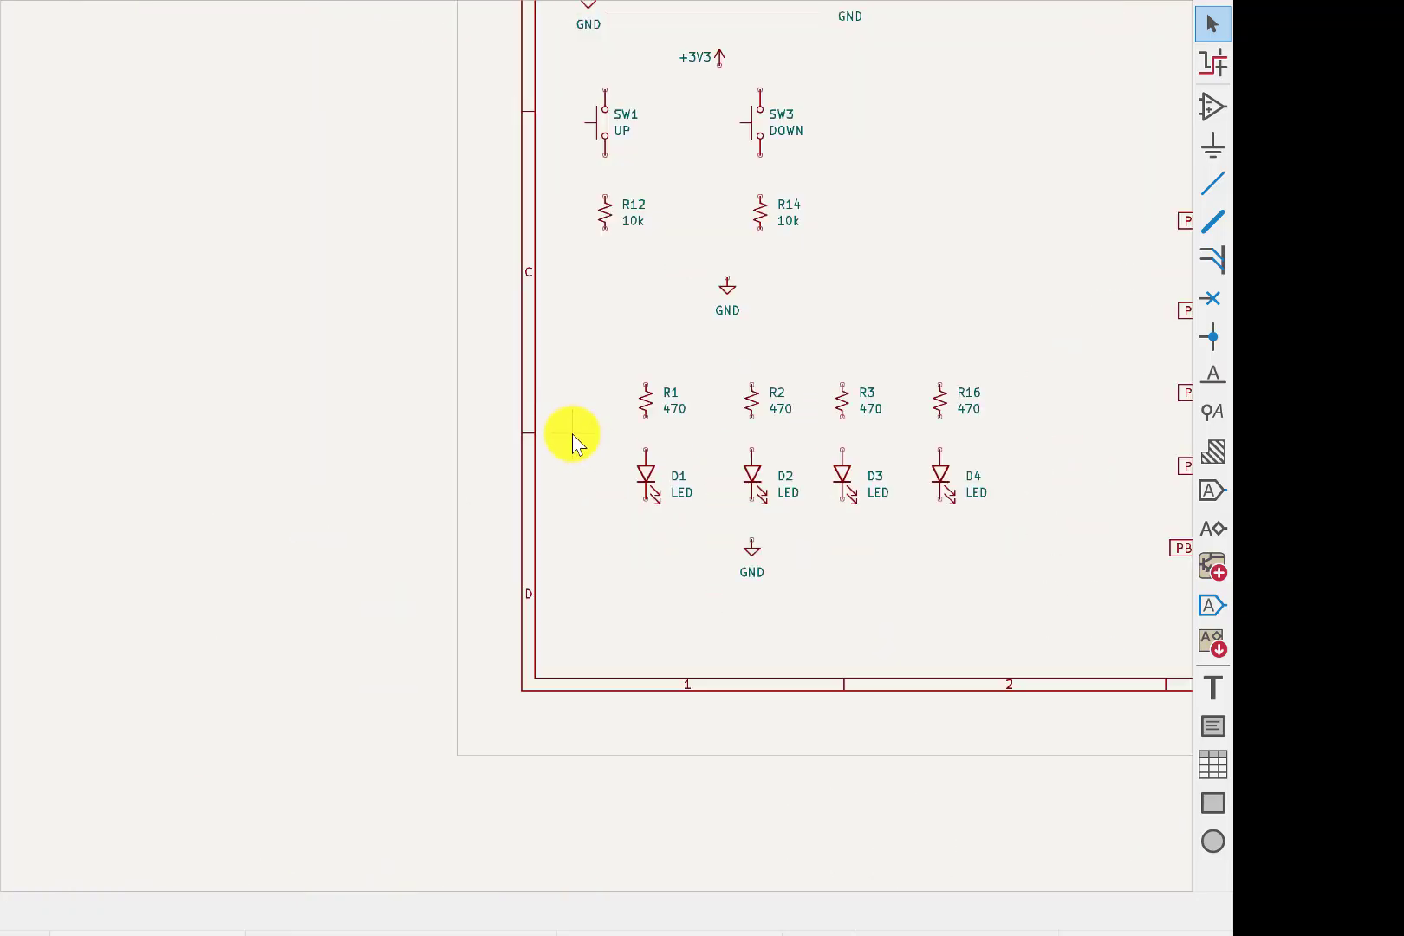
key(ctrl+v)
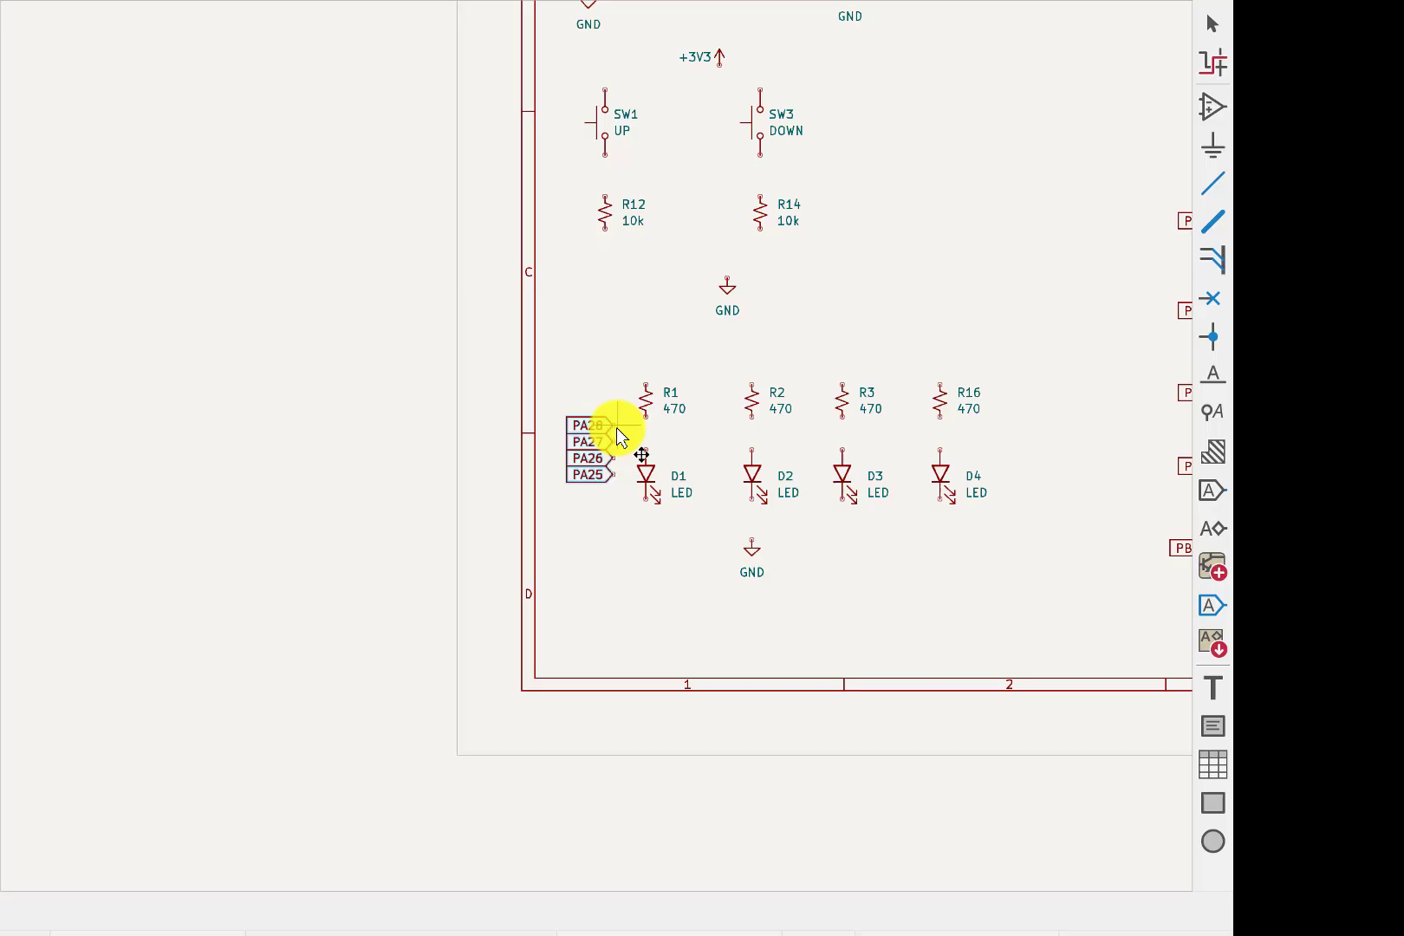
click(616, 427)
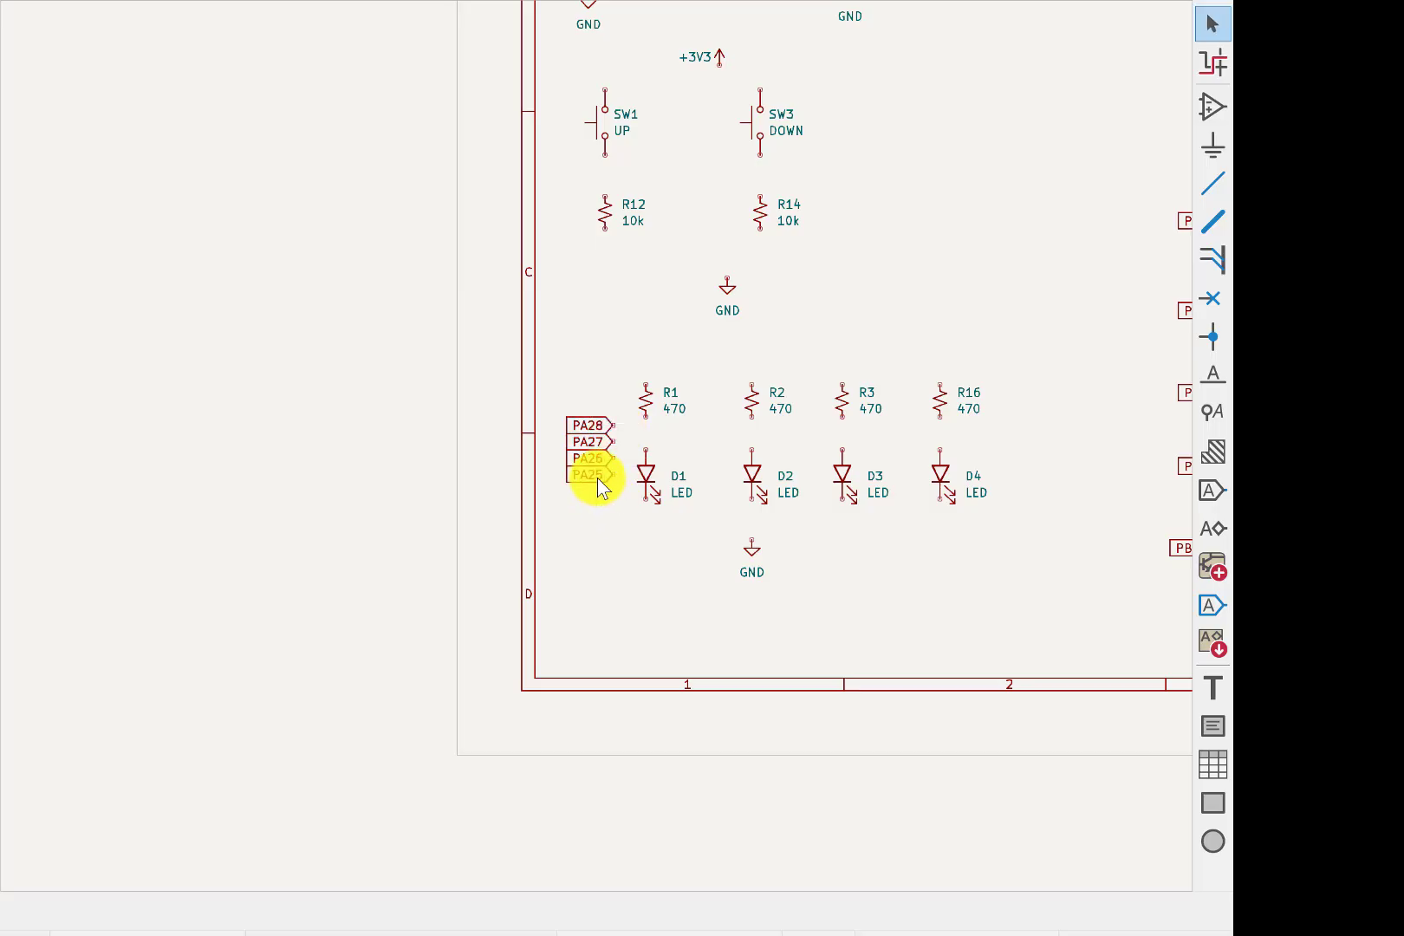
Line up PA28, PA27, PA26 and PA25 in a row above resistors R1, R2, R3 and R16.
drag(598, 485, 917, 341)
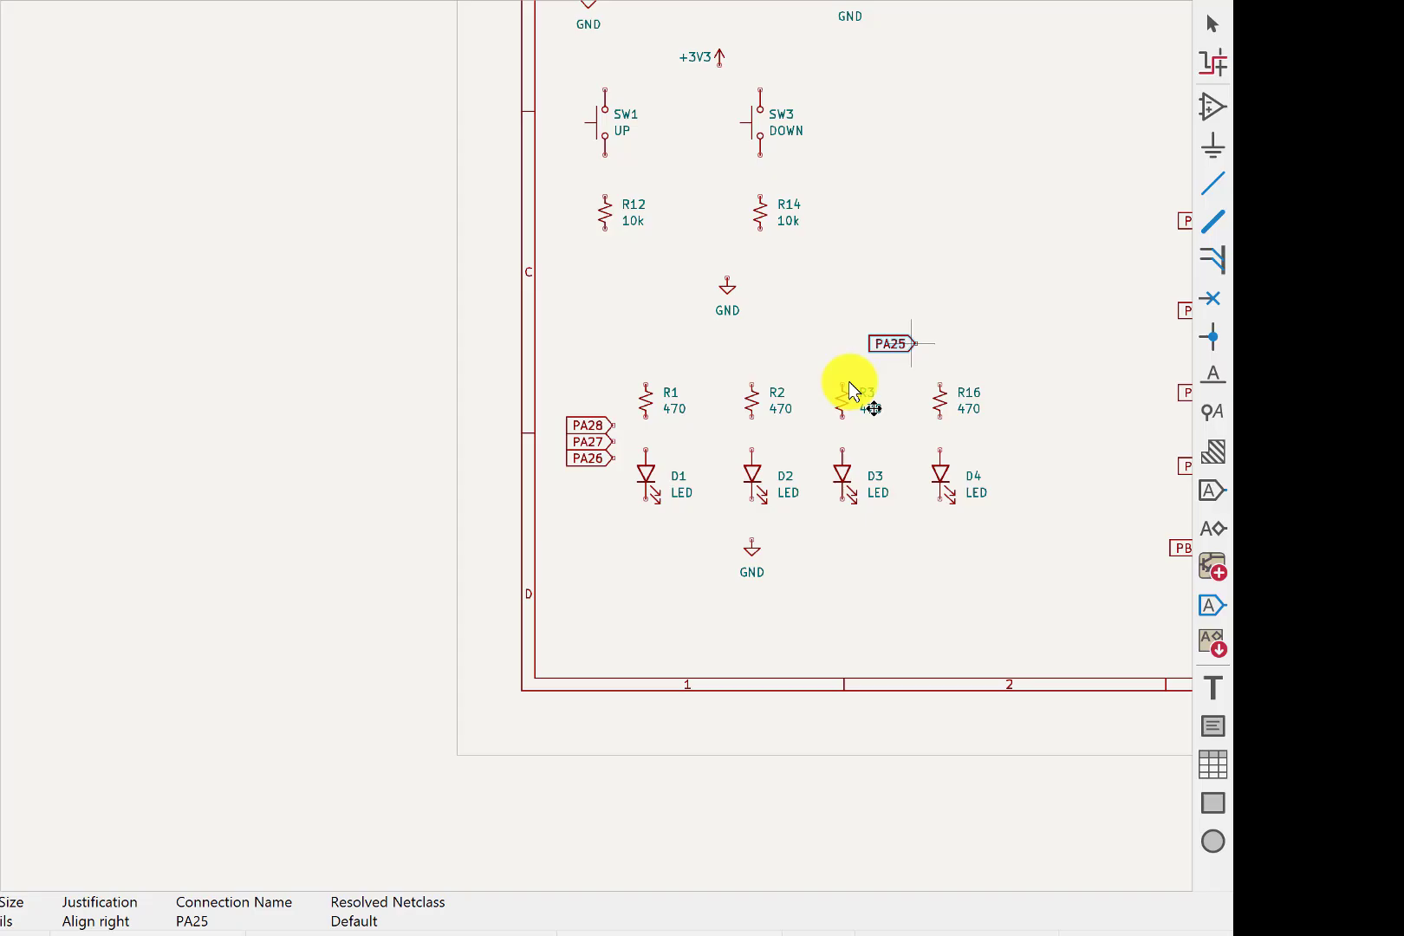
click(575, 468)
drag(574, 468, 826, 345)
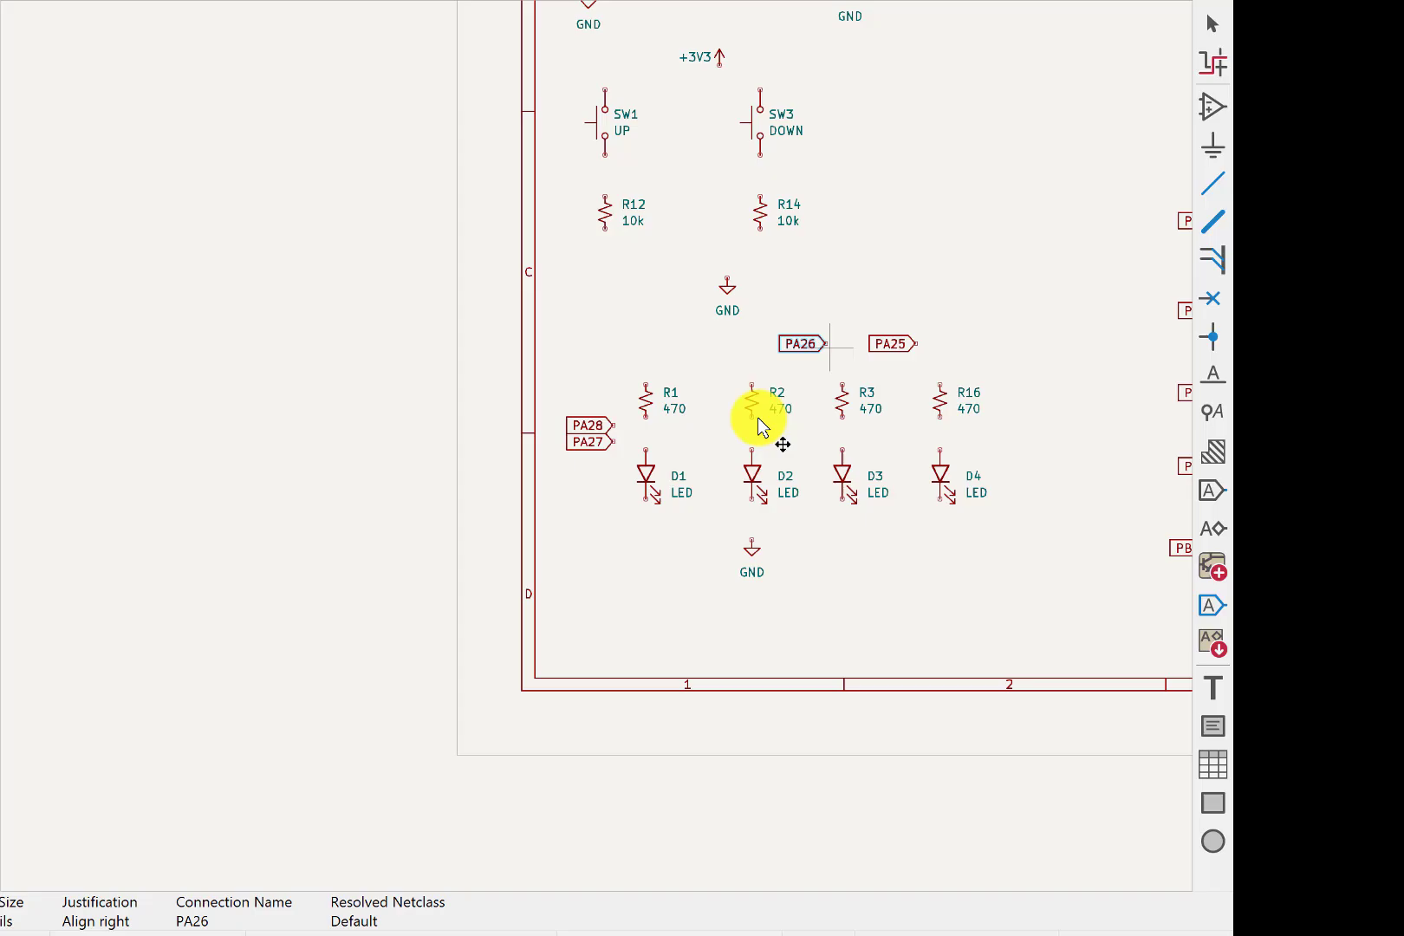
click(598, 442)
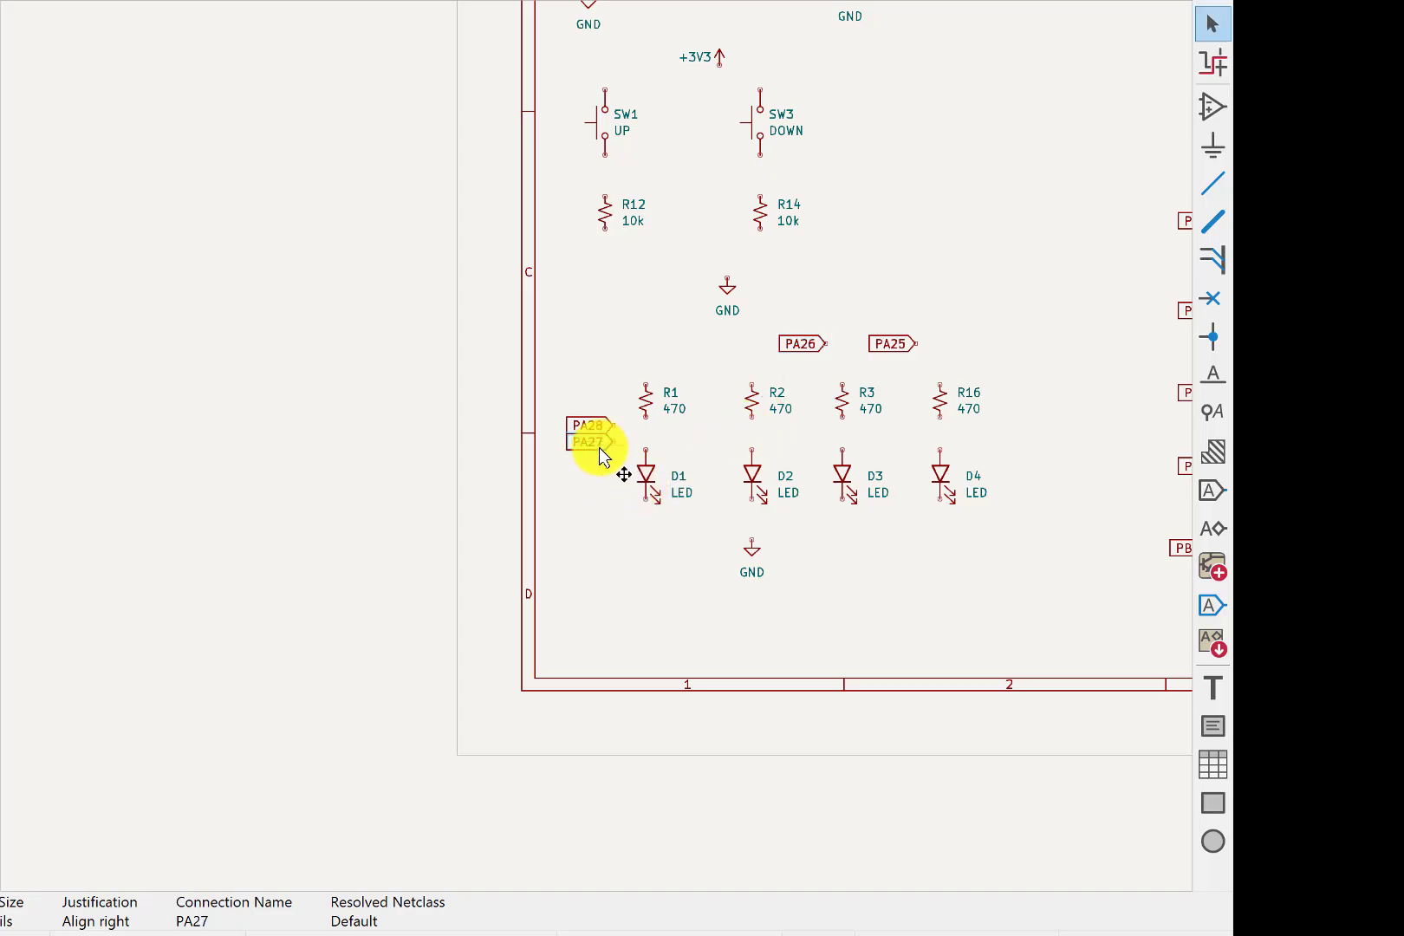
drag(598, 441, 727, 364)
click(593, 433)
drag(594, 433, 625, 364)
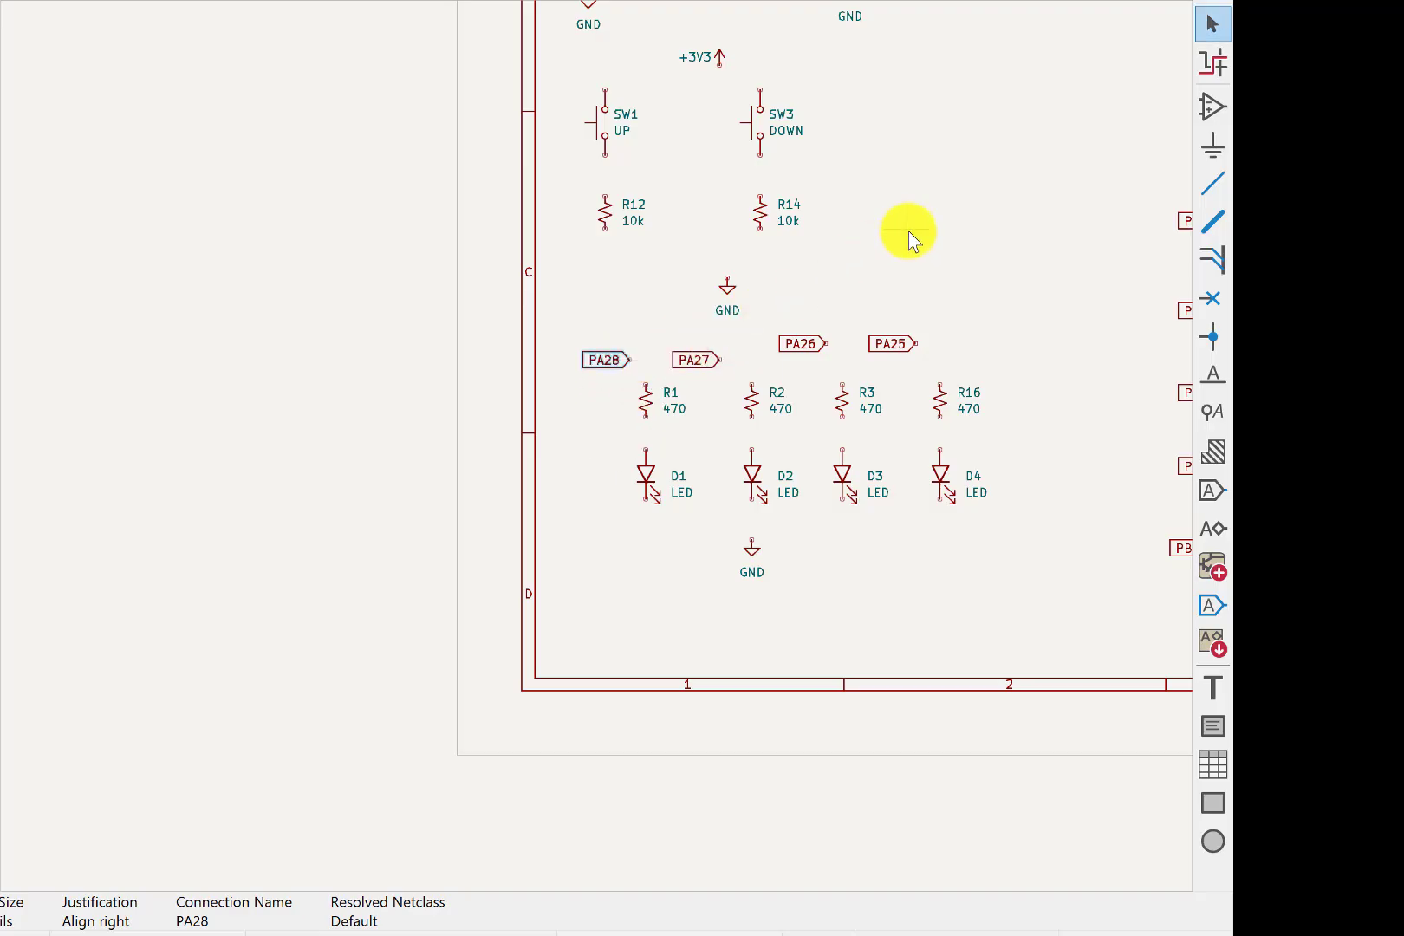
scroll(908, 231, down, 2)
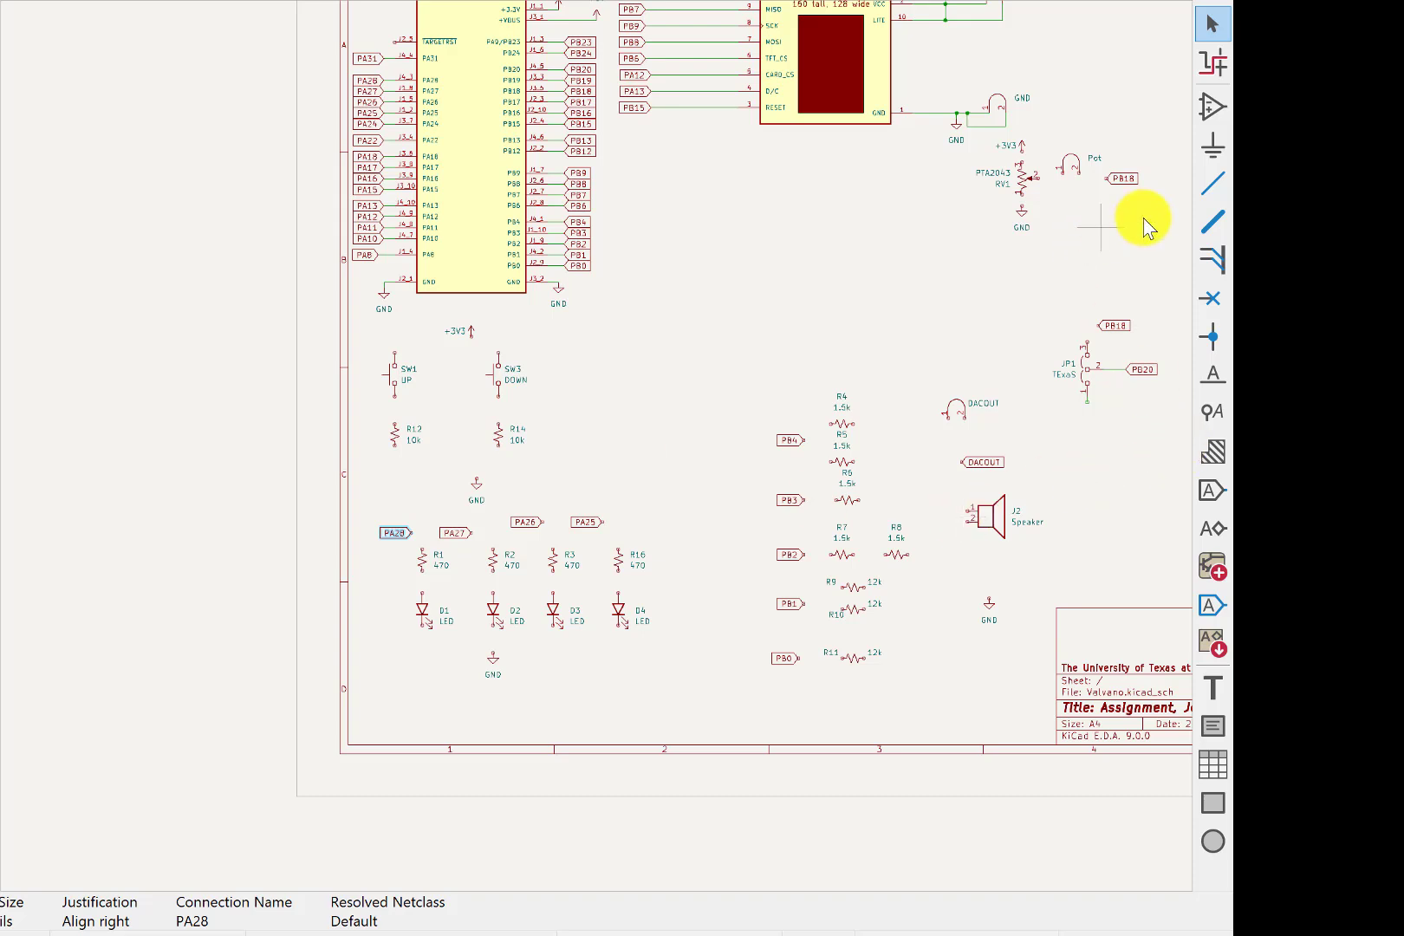
Select the PA18 and PA17 labels on the MCU and duplicate them with Ctrl+D.
scroll(1144, 225, up, 3)
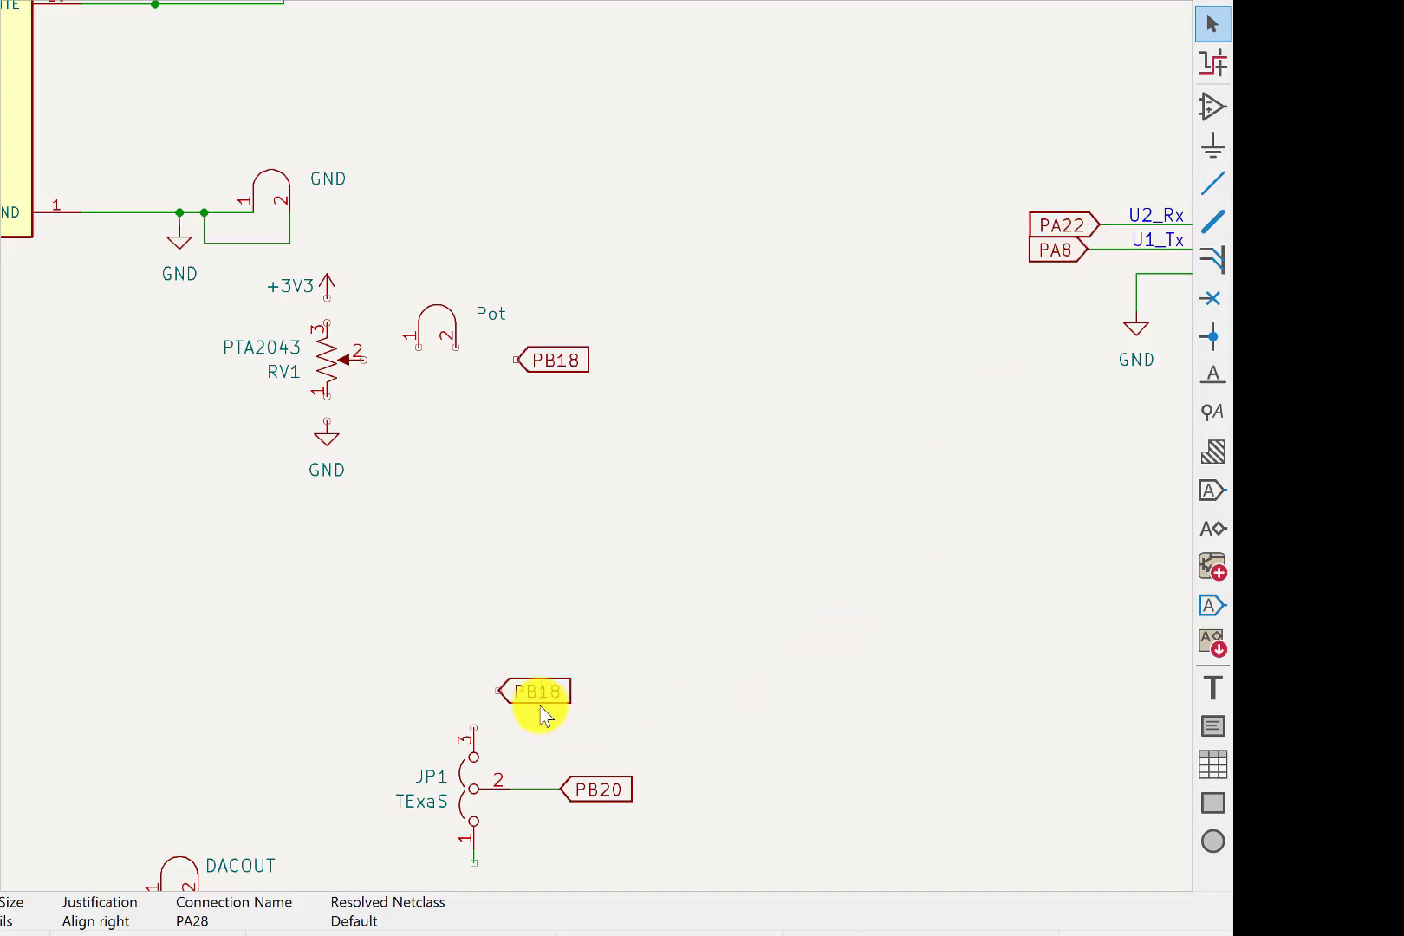
scroll(973, 598, down, 3)
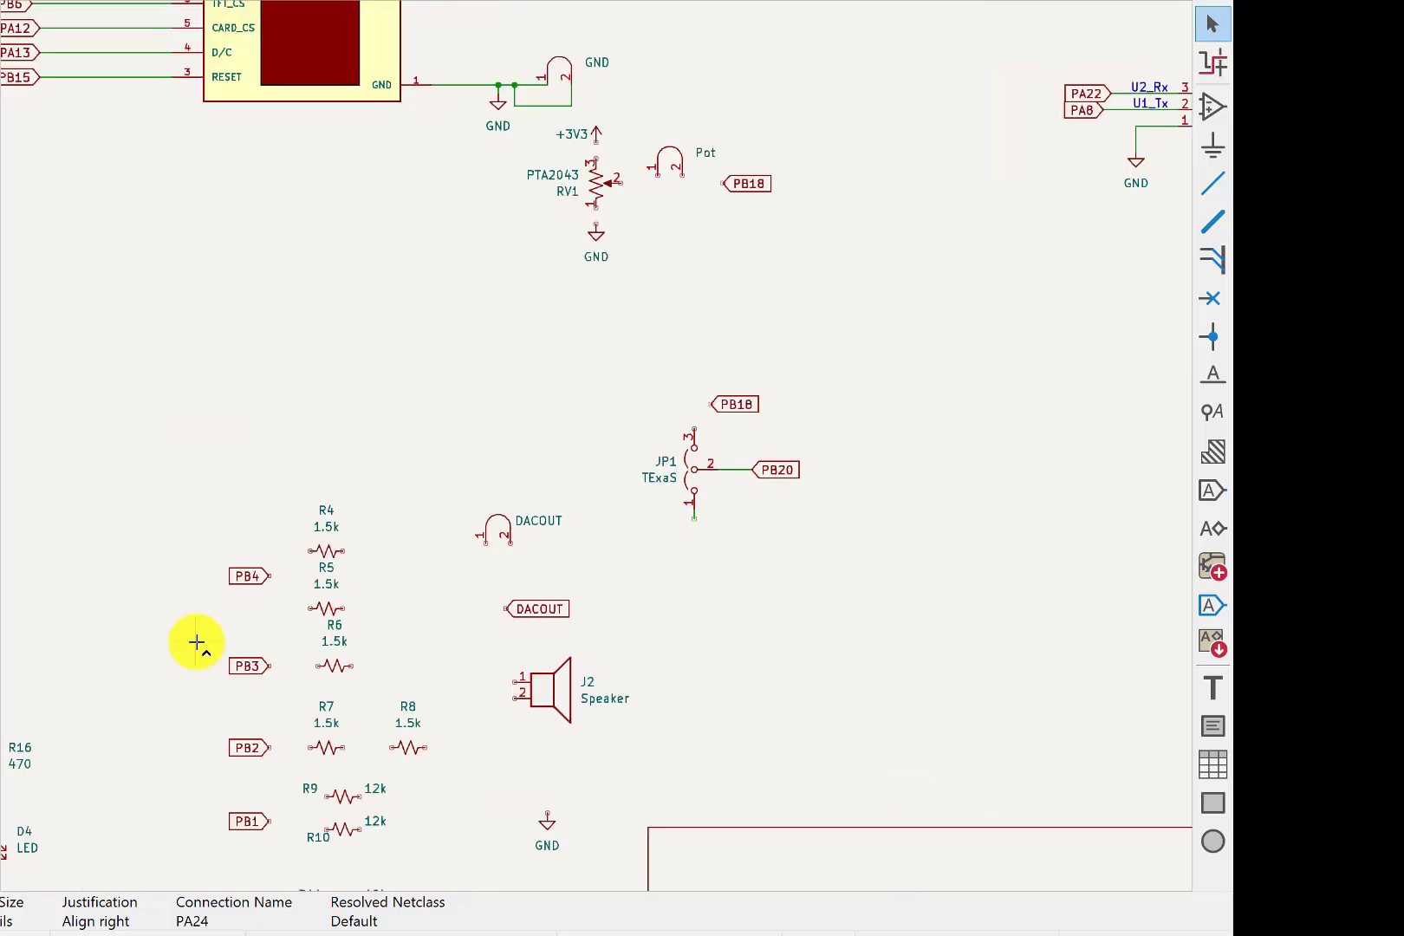
scroll(214, 295, left, 3)
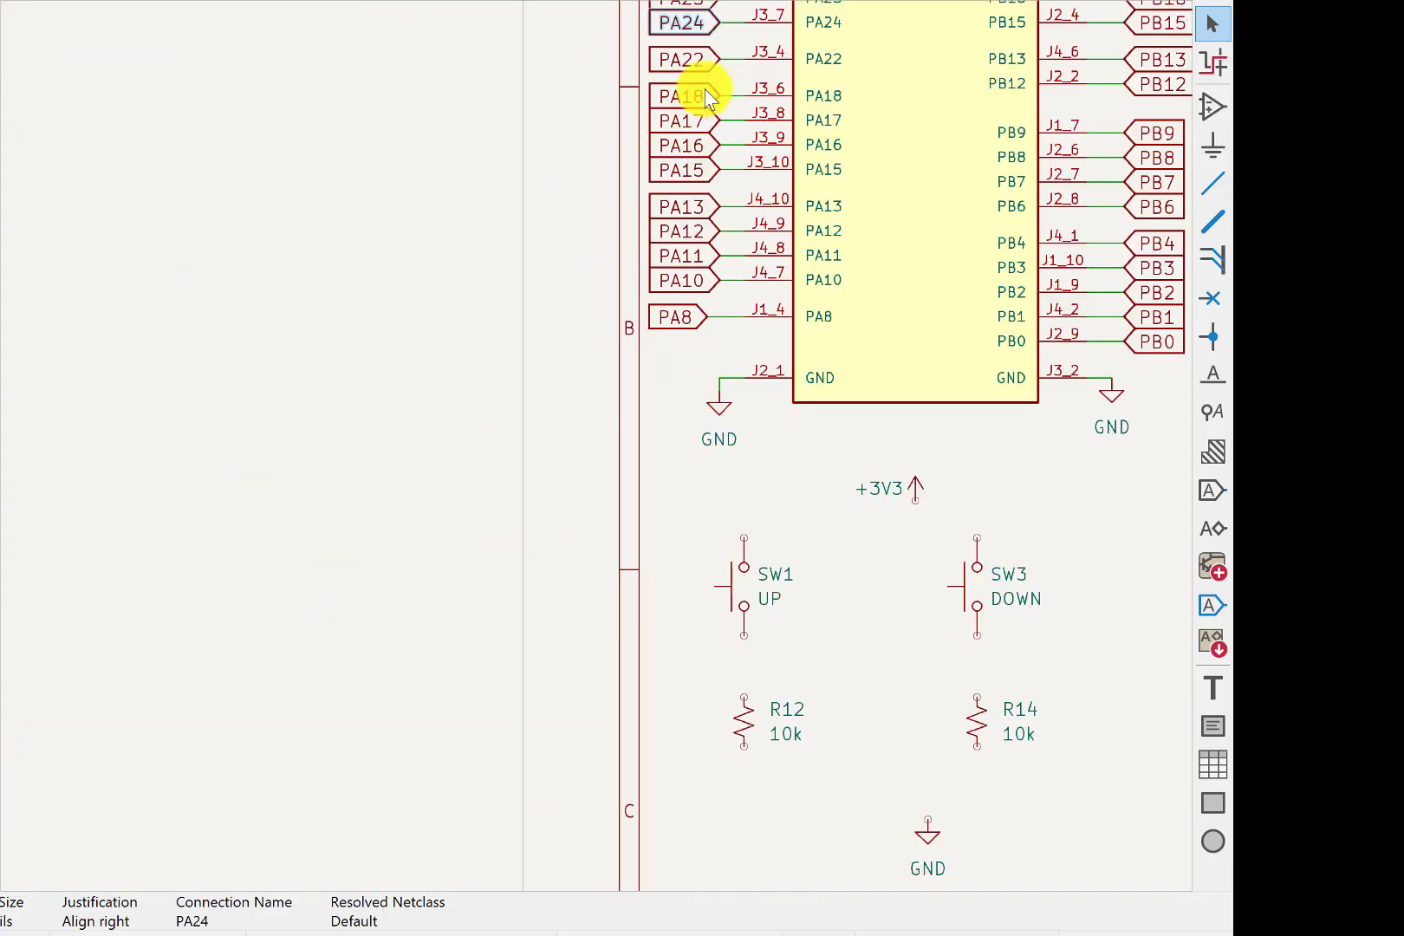
click(707, 96)
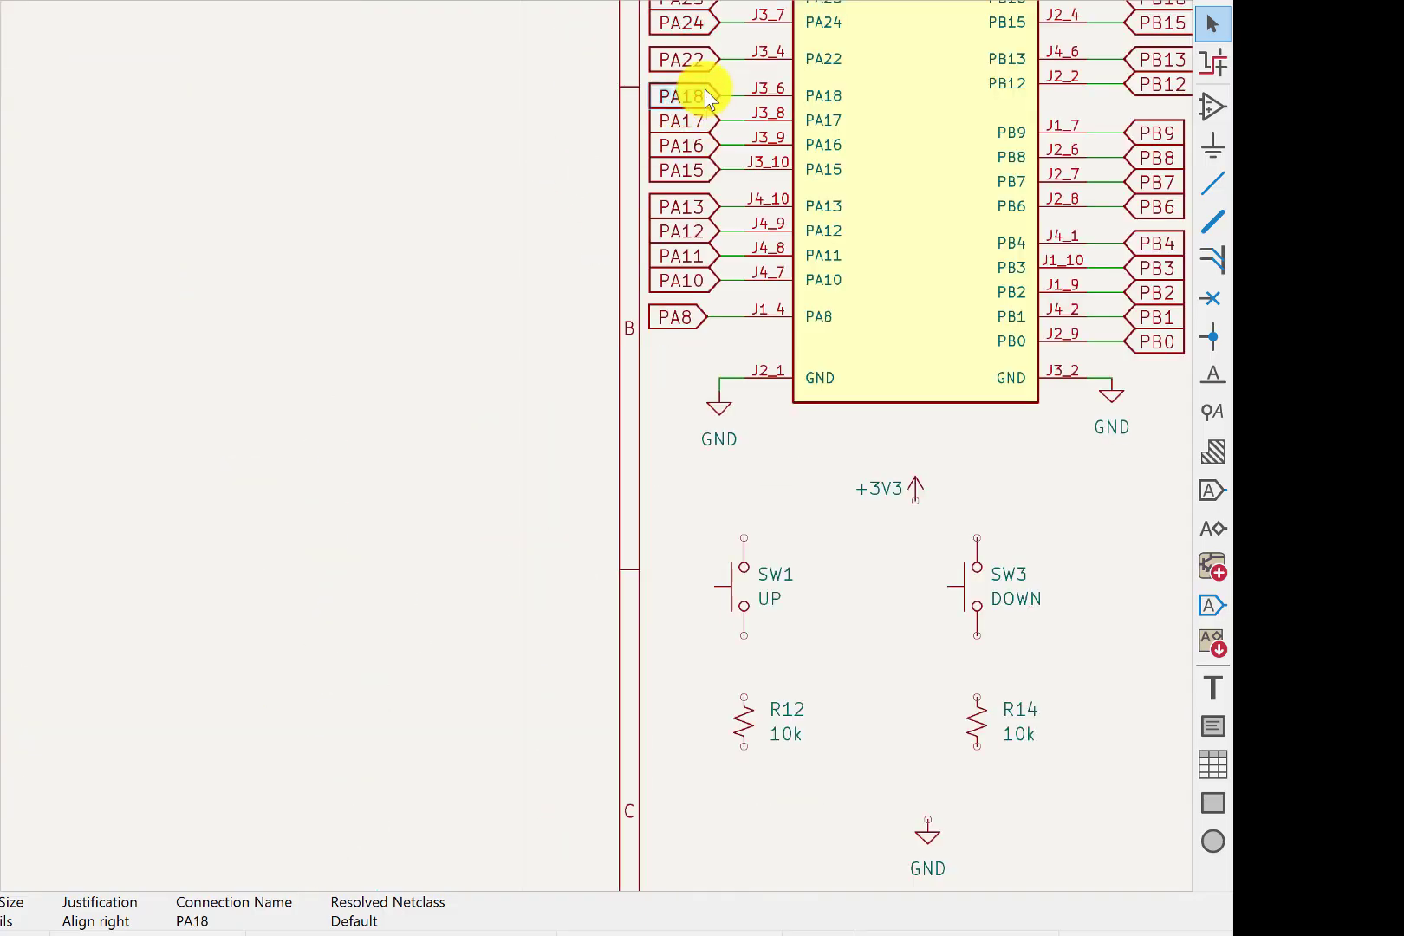
shift+click(699, 120)
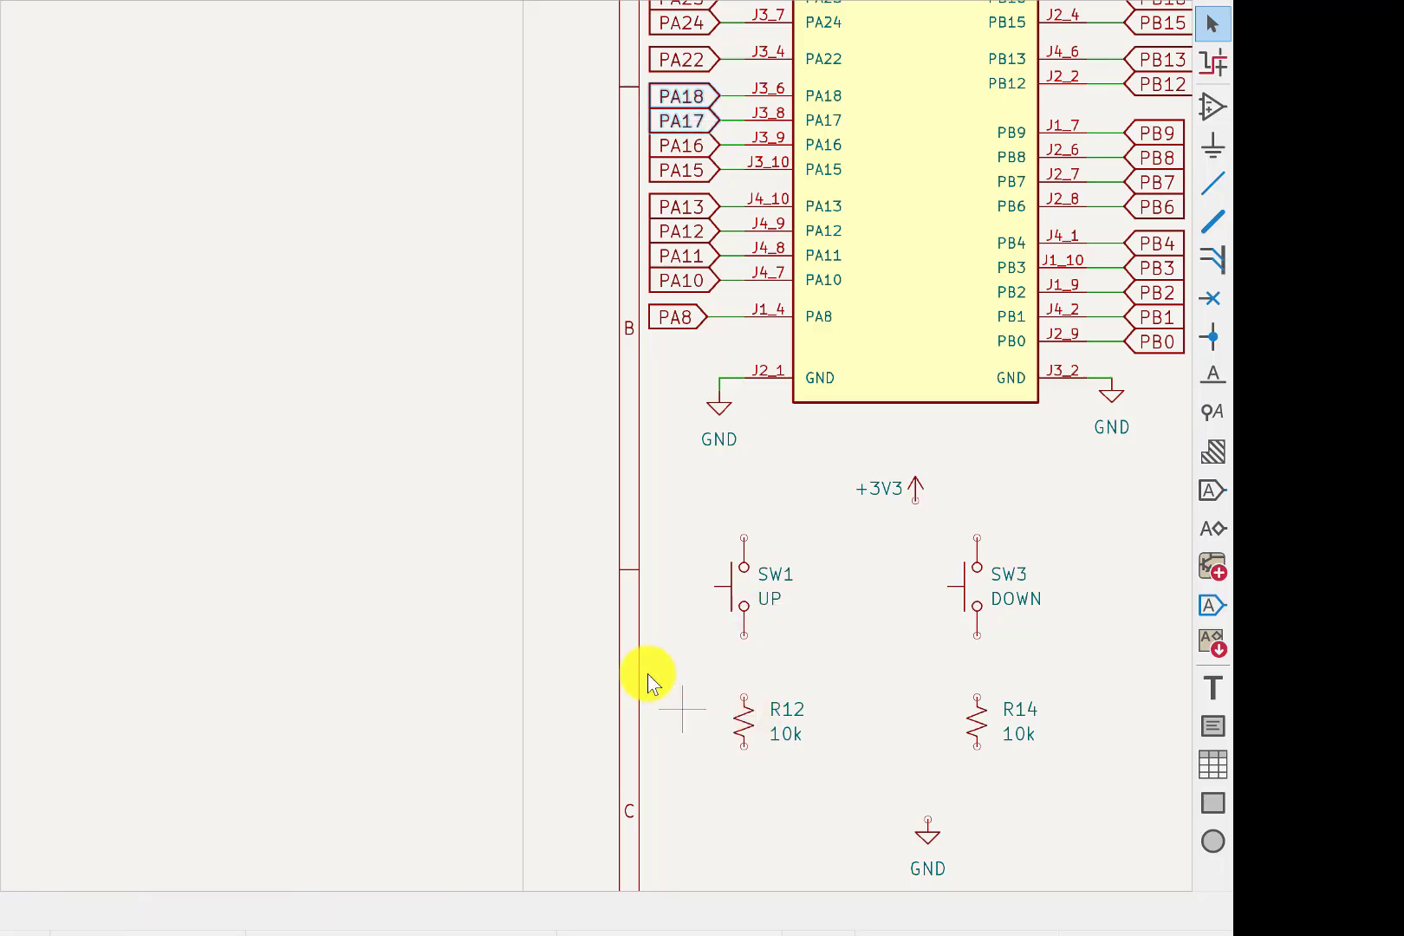
key(ctrl+d)
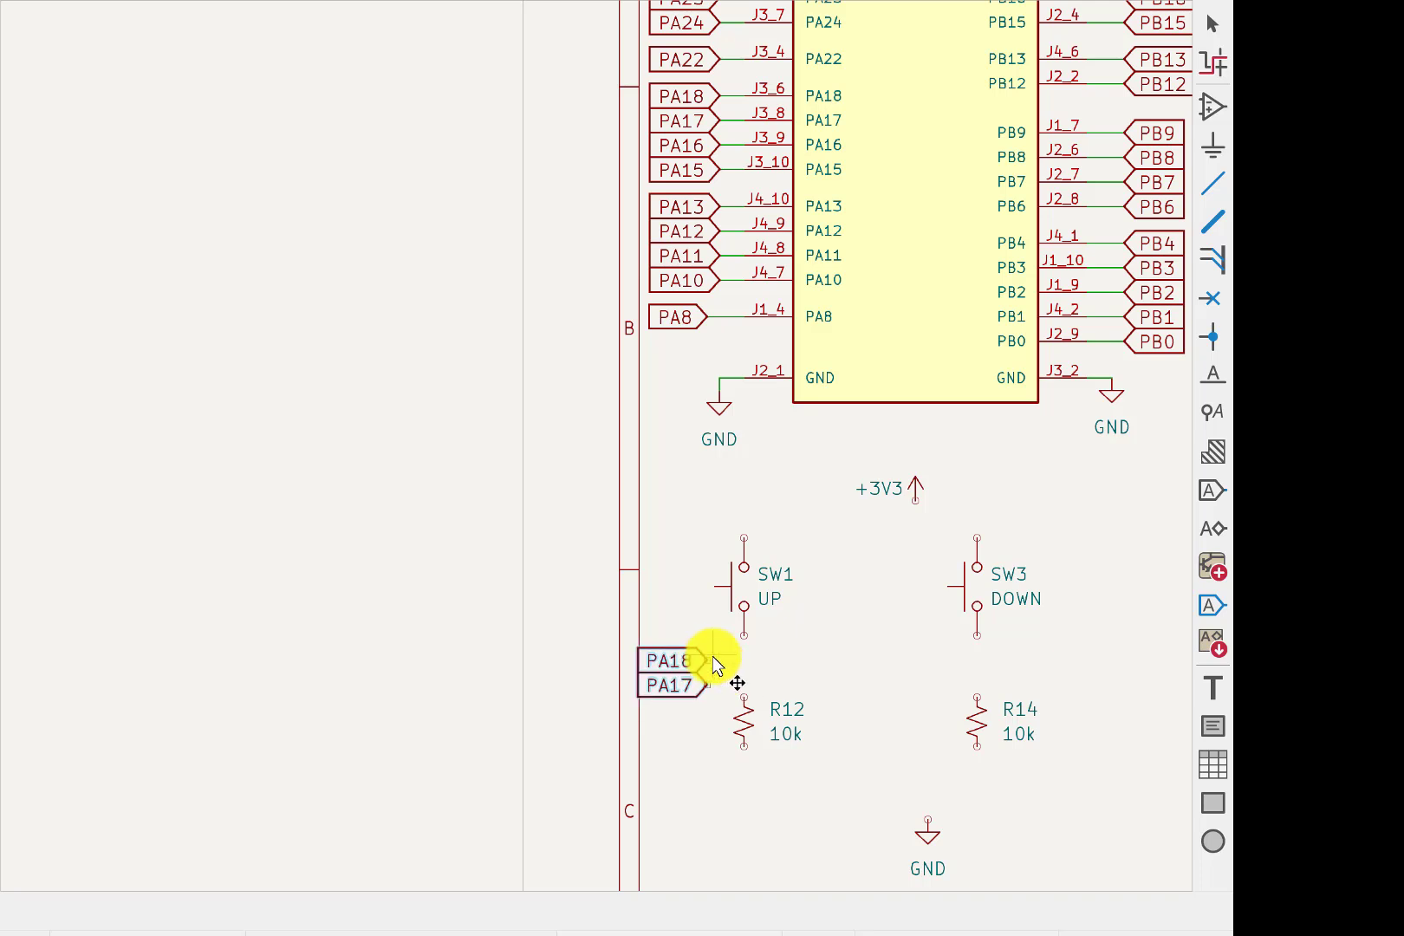
Drop the copied labels beside R12, then wire +3V3 to SW1's top pin and SW3's top pin.
click(713, 656)
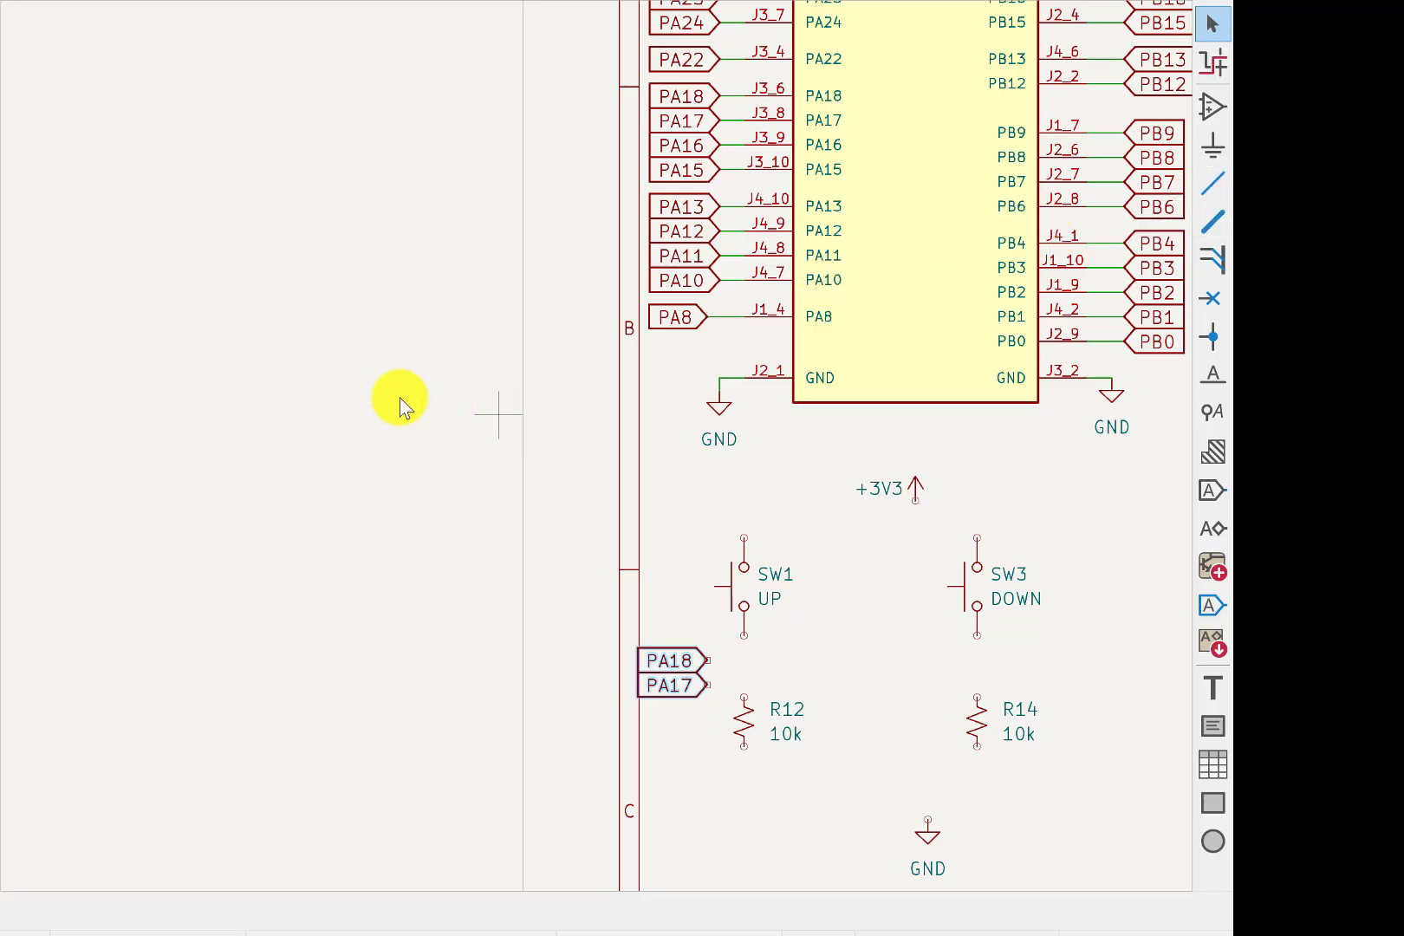
scroll(449, 433, right, 3)
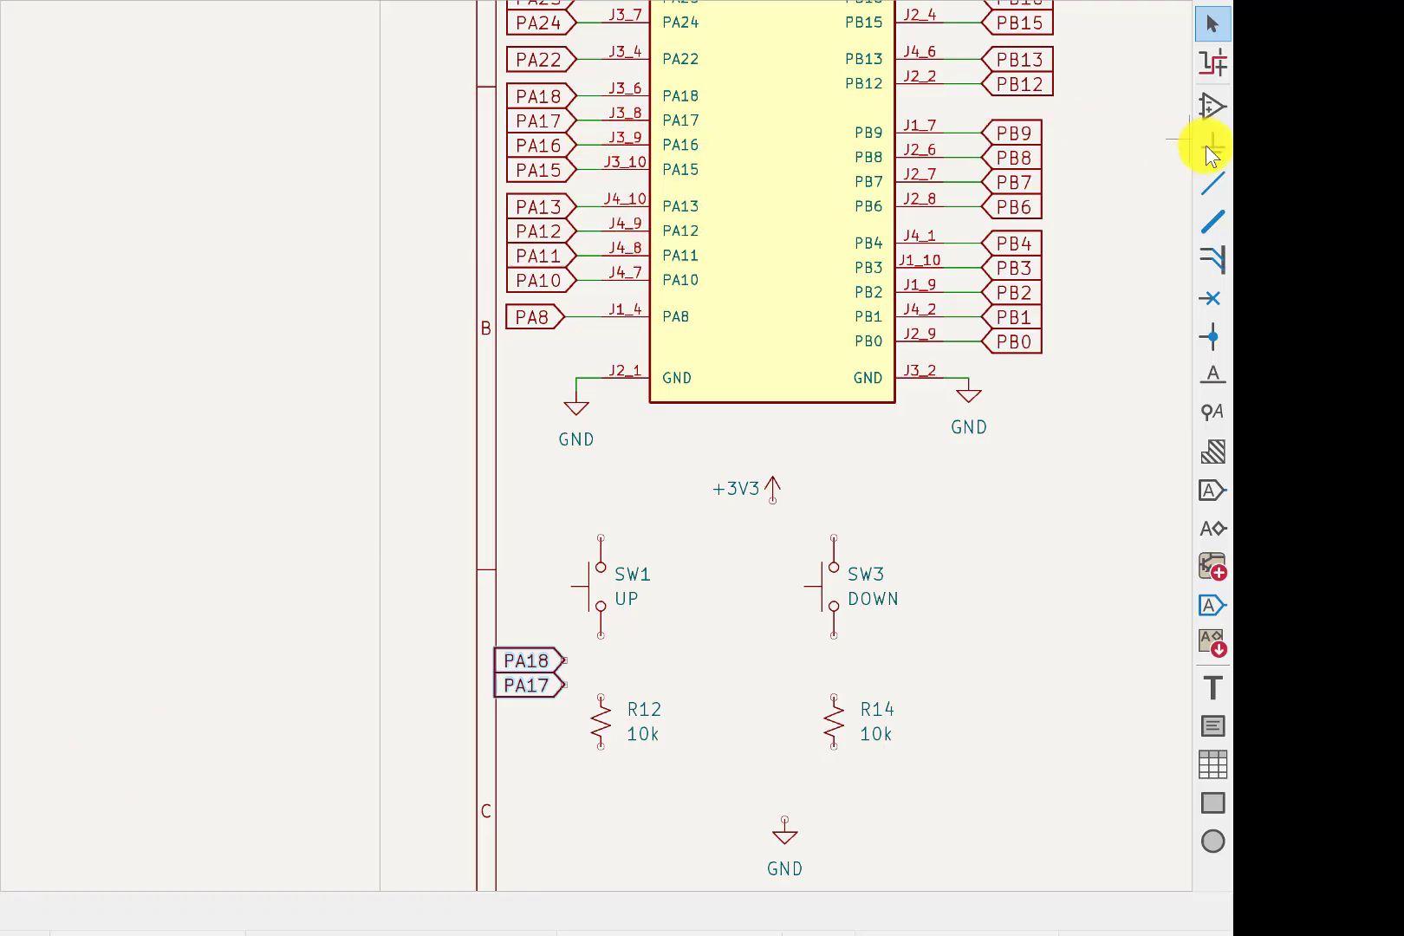
click(1213, 188)
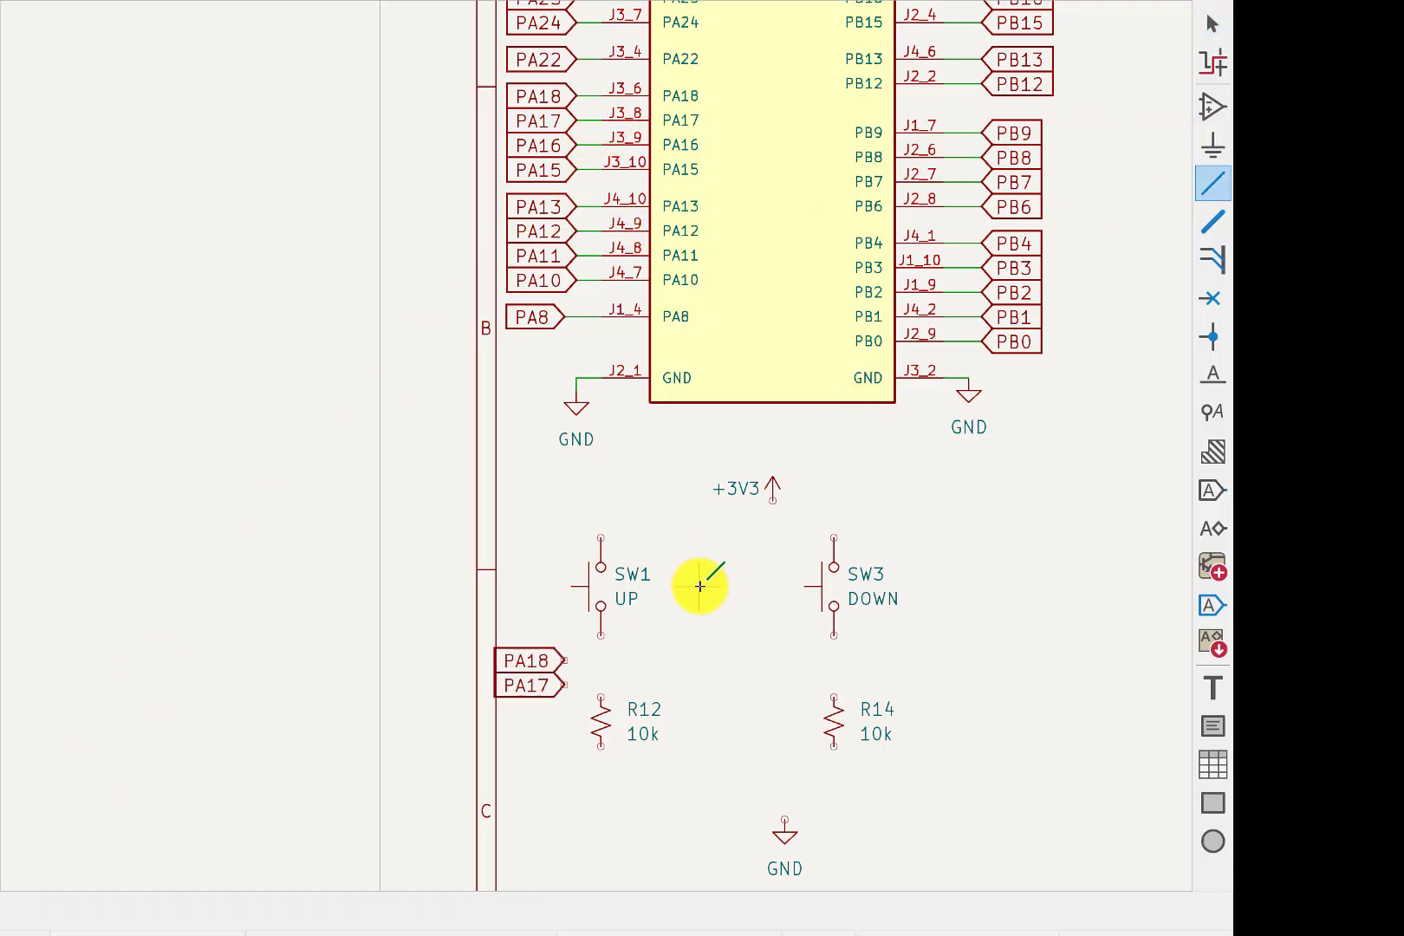
scroll(701, 584, up, 2)
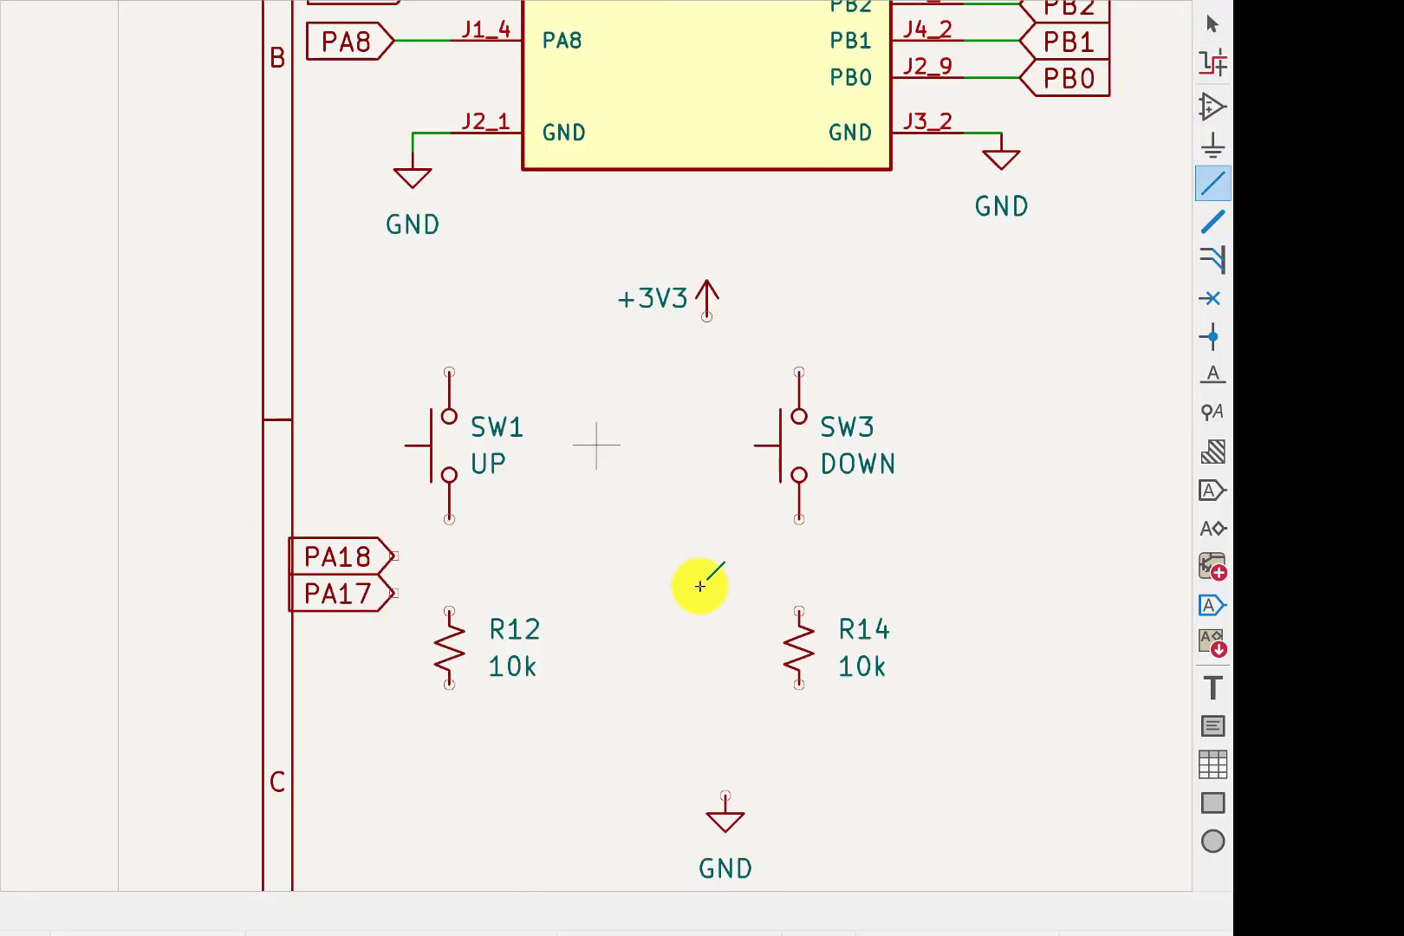
click(708, 316)
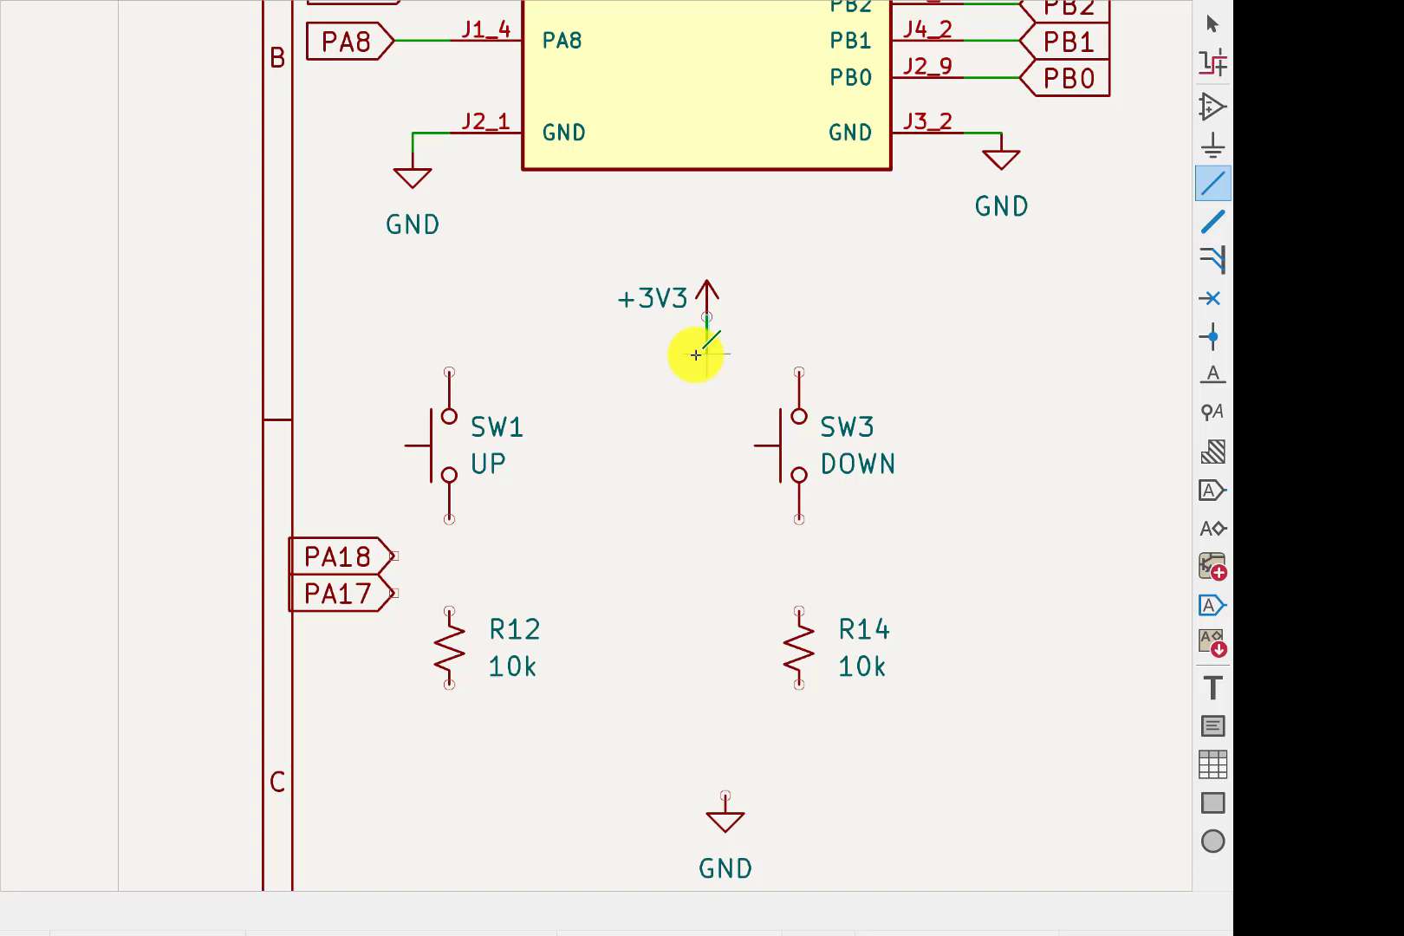
click(448, 373)
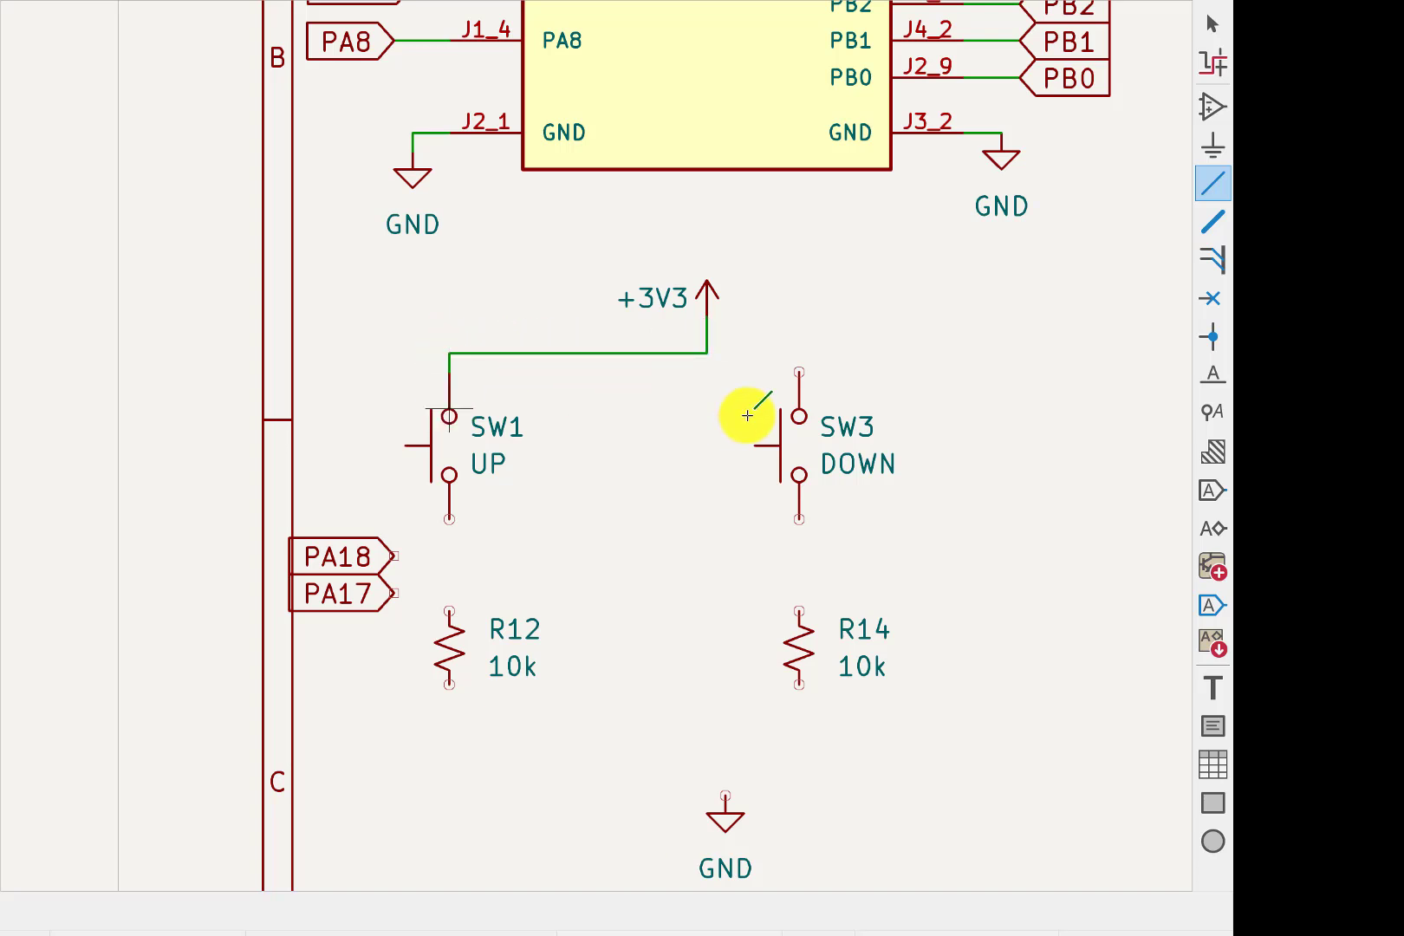
click(798, 373)
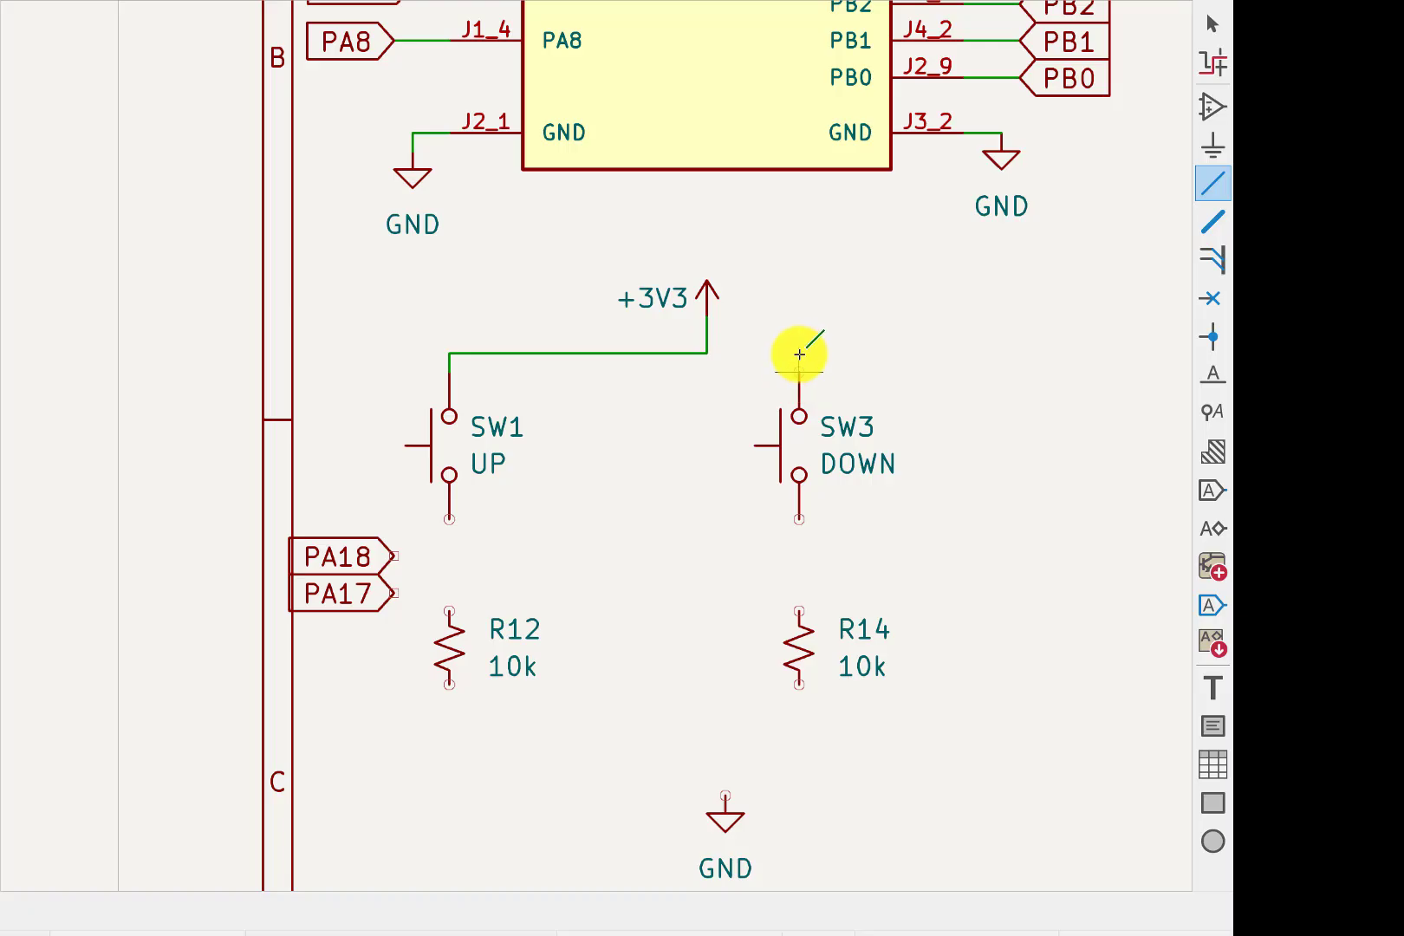
click(709, 355)
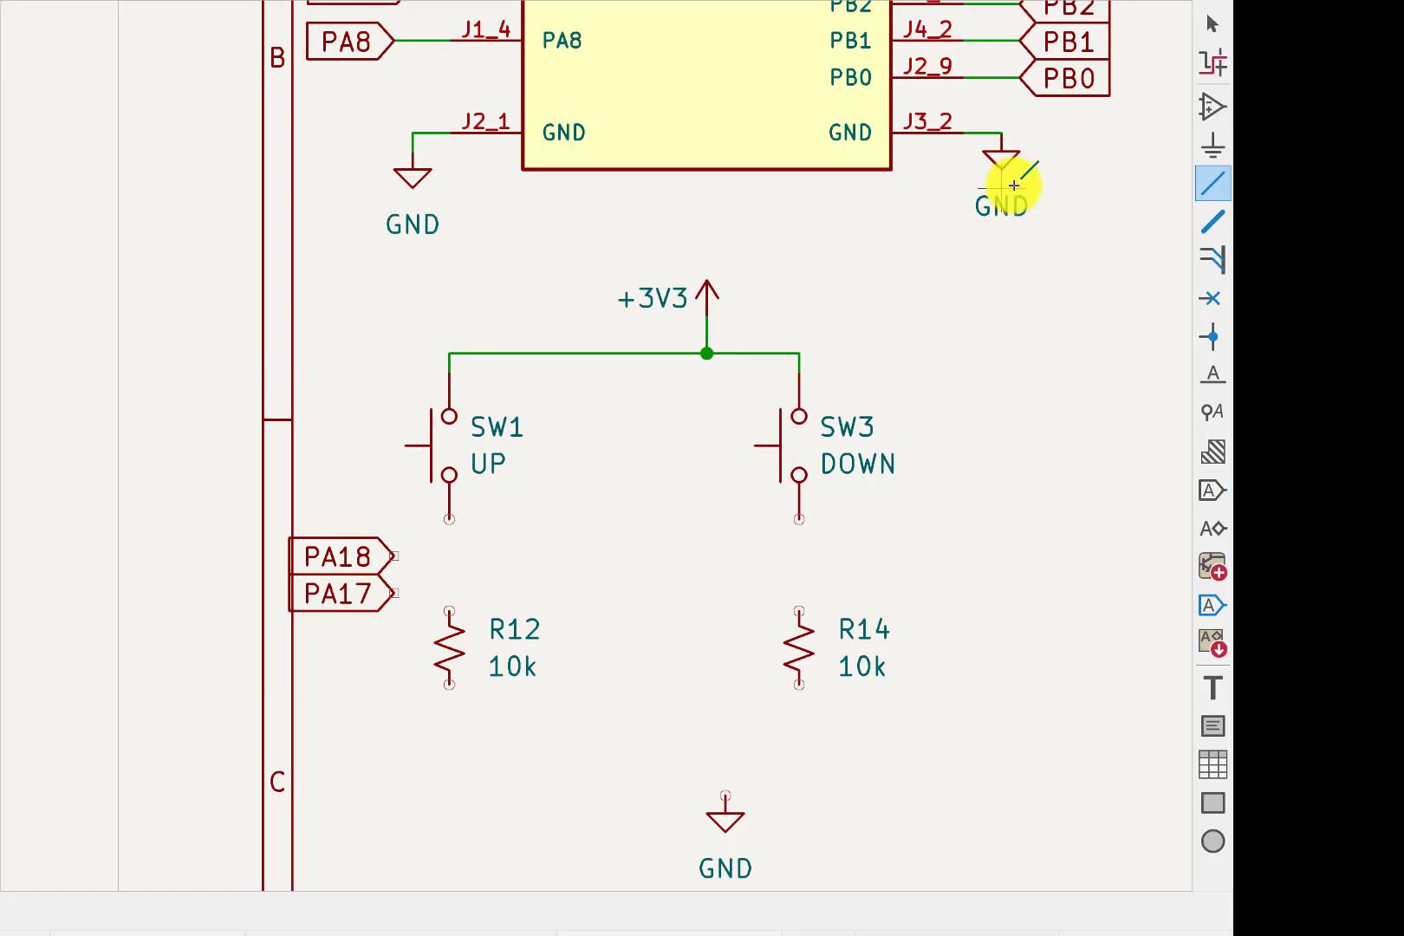
Move the copied PA17 label between the two switches and discard a stray wire.
click(1212, 25)
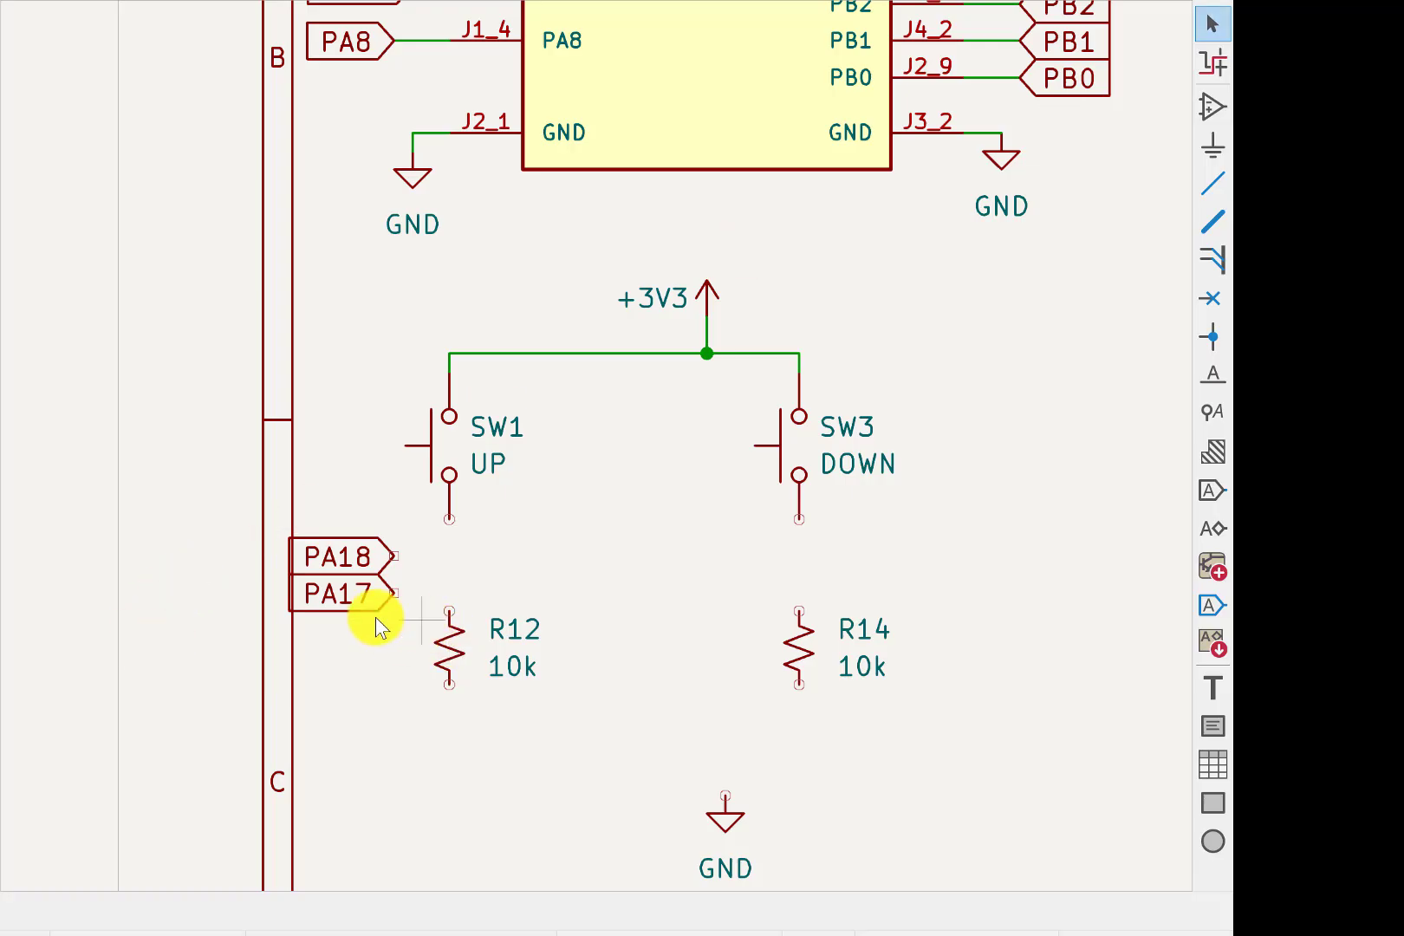
click(344, 606)
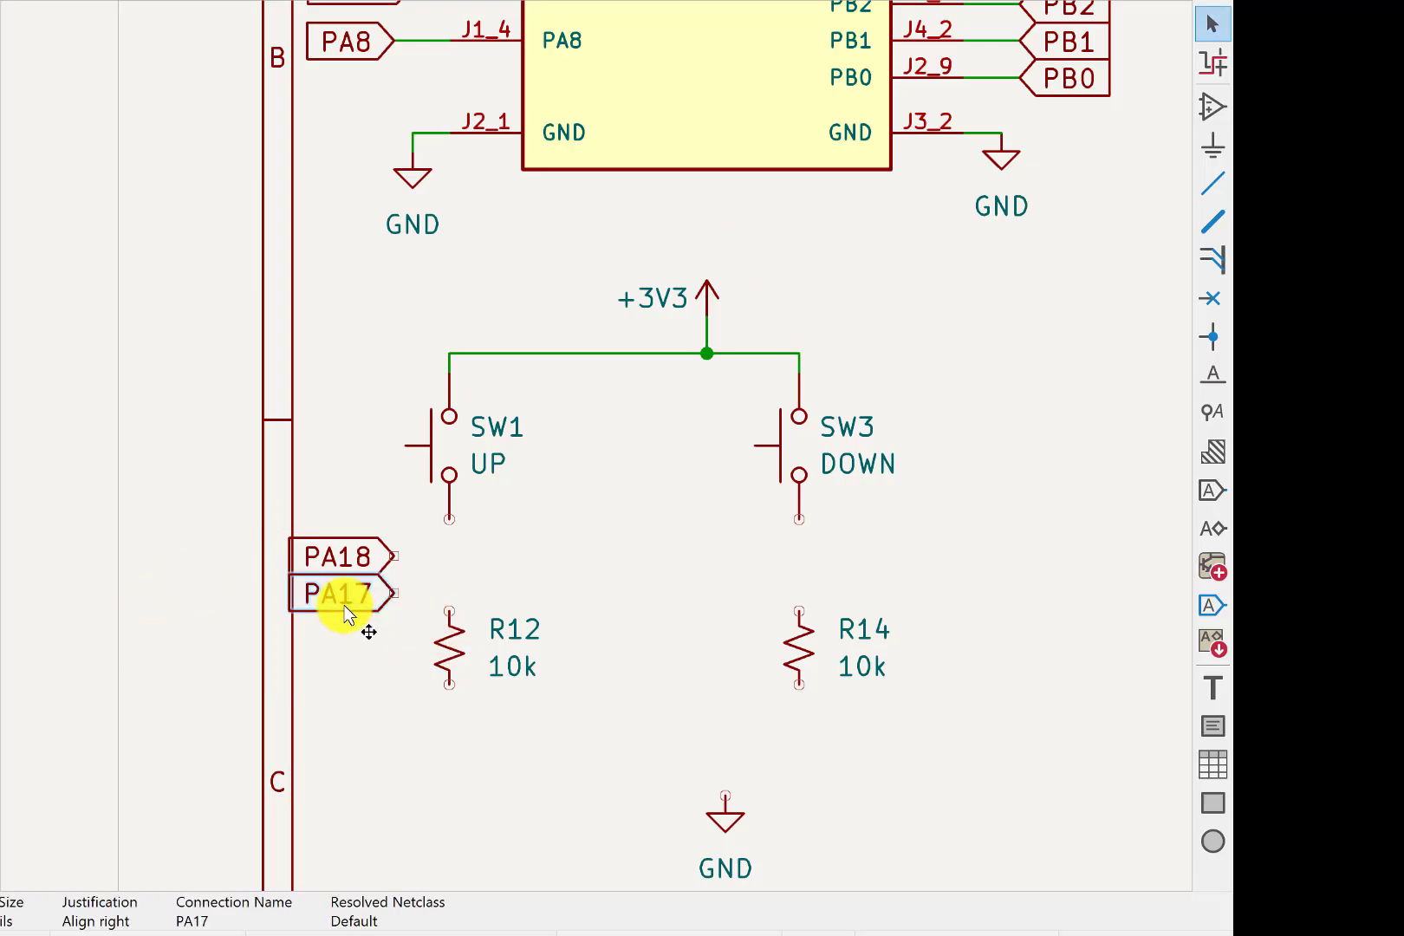
click(695, 551)
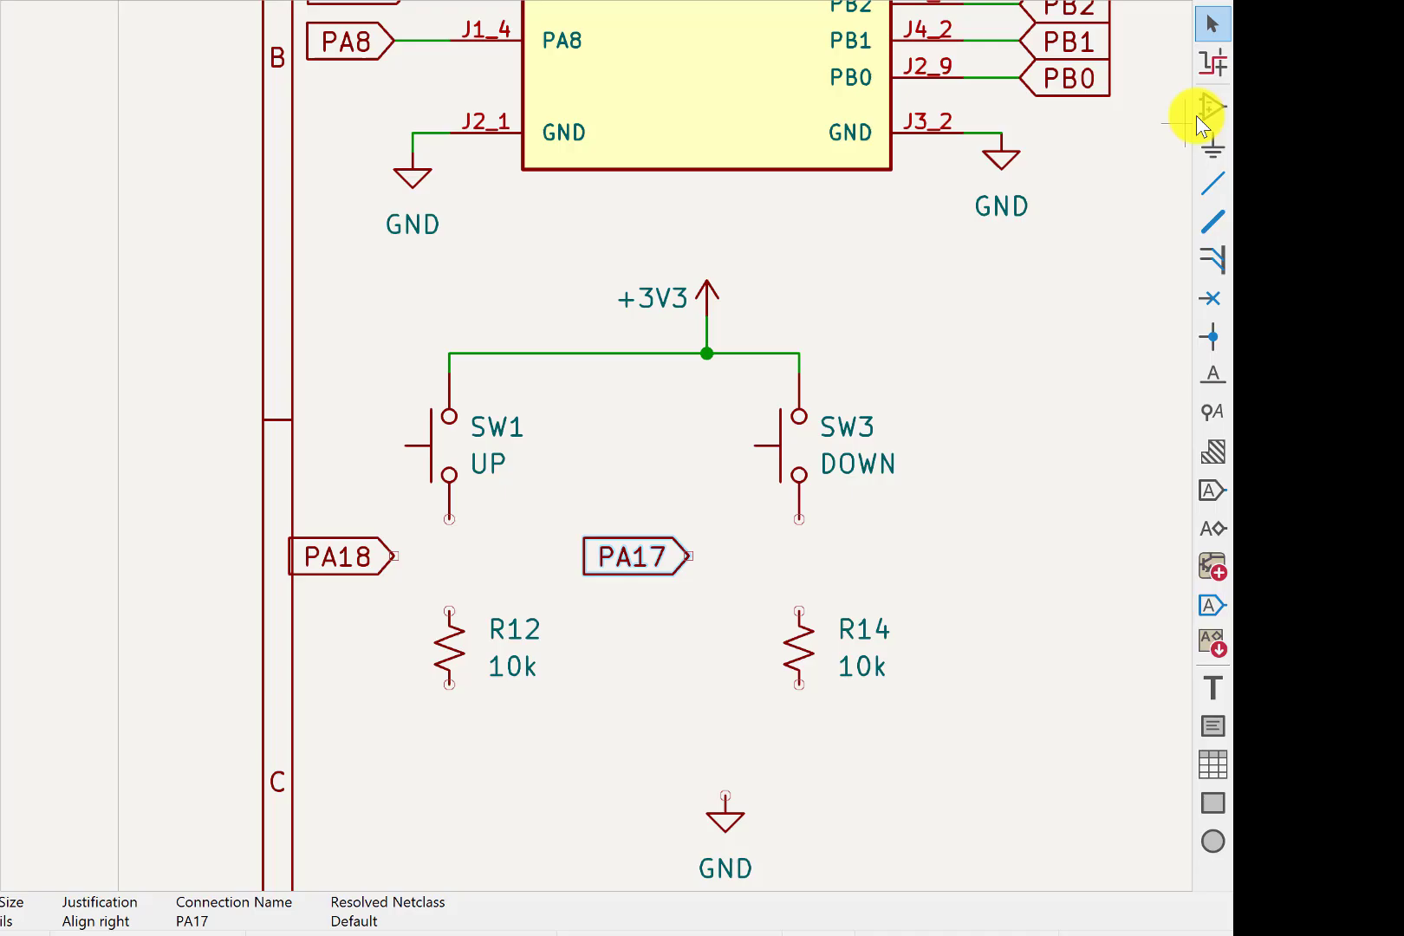
key(w)
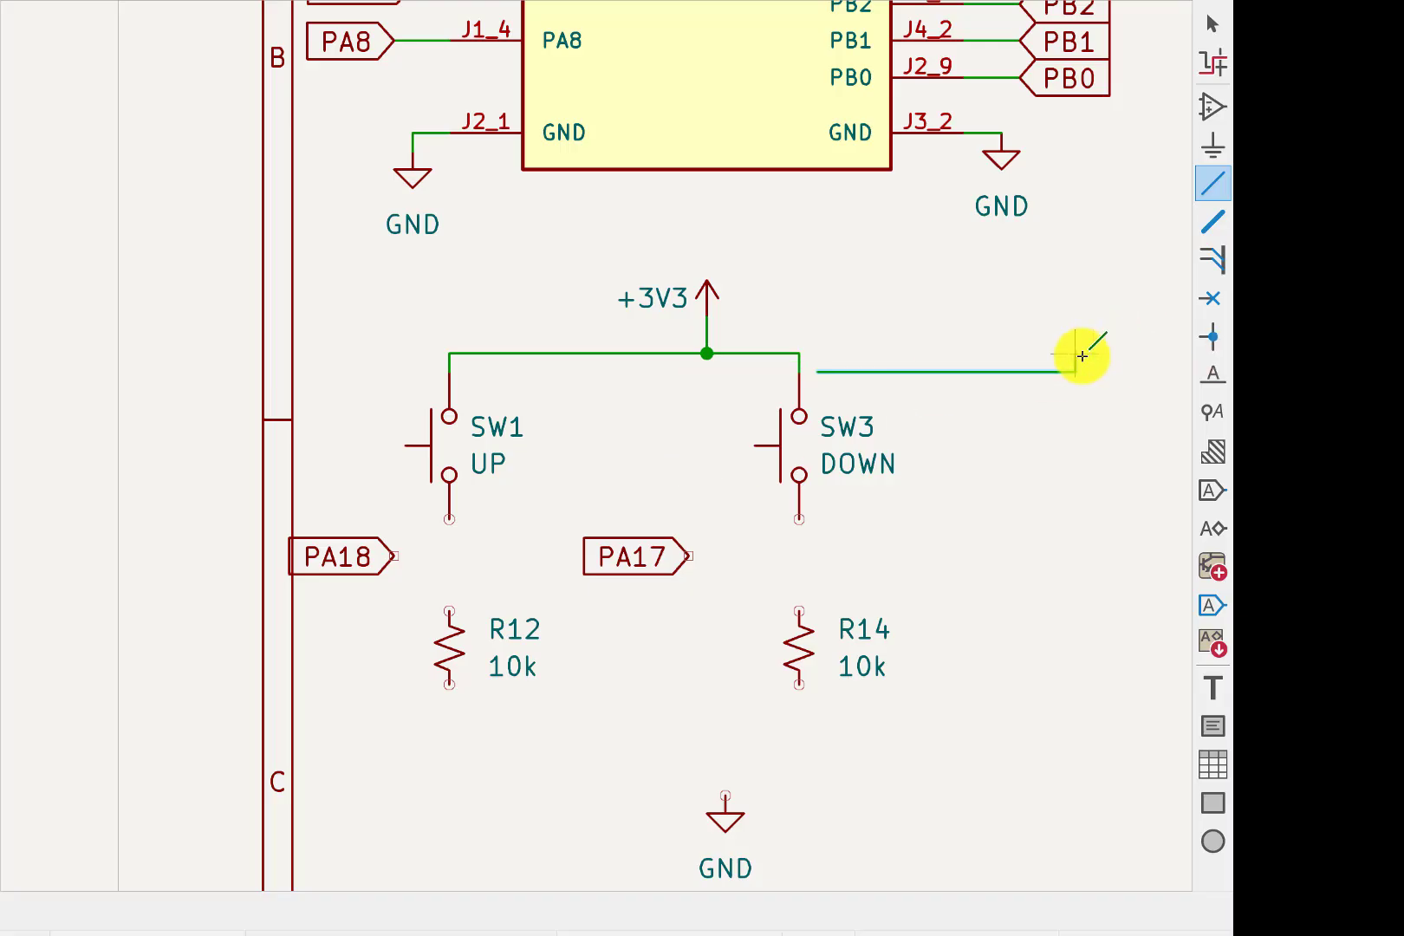
right_click(1083, 356)
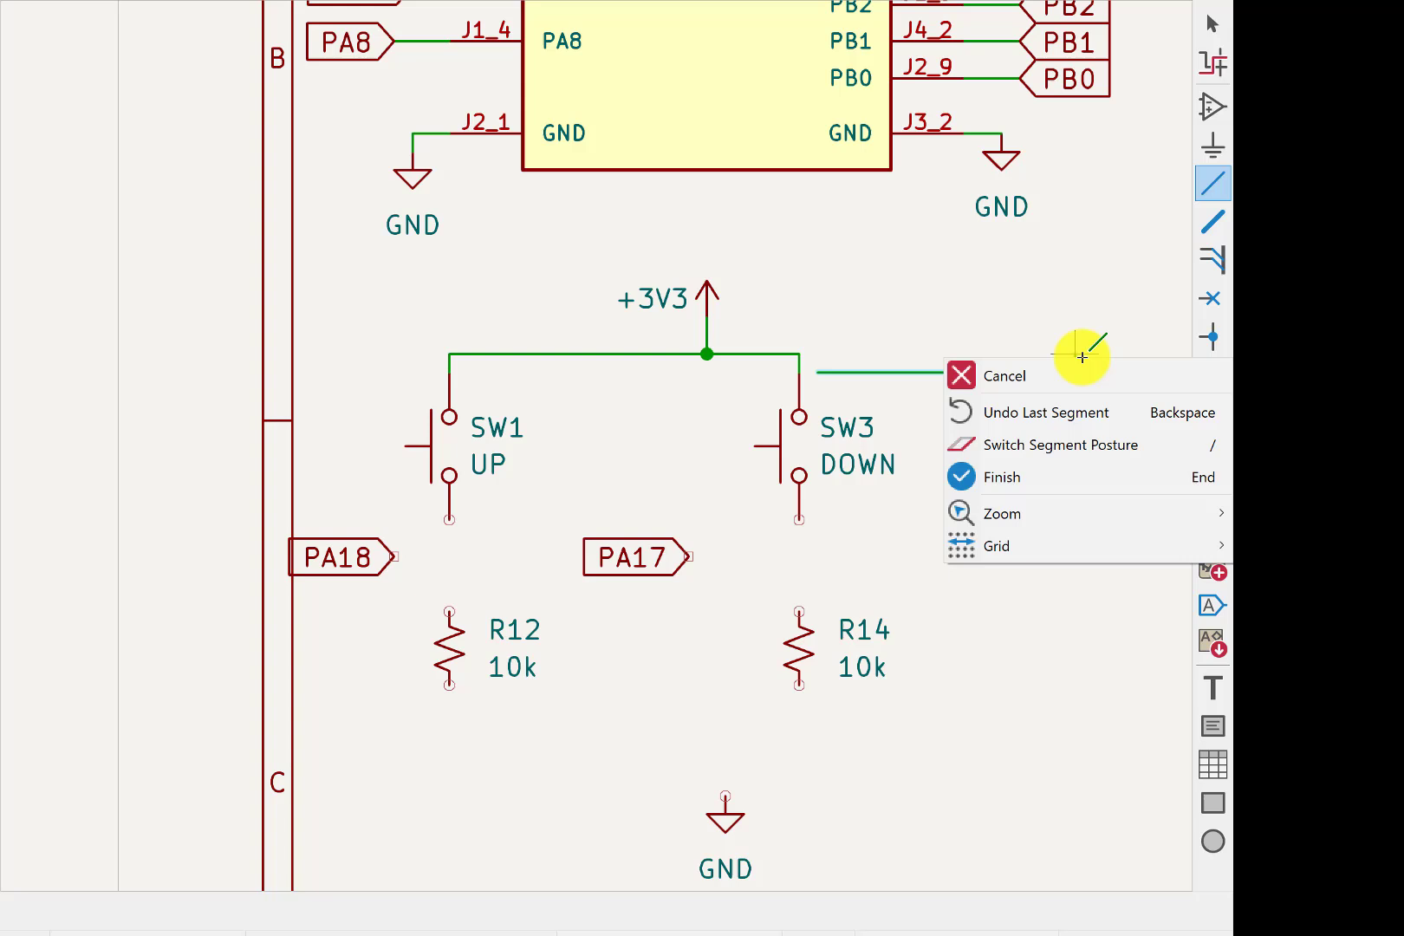
click(954, 371)
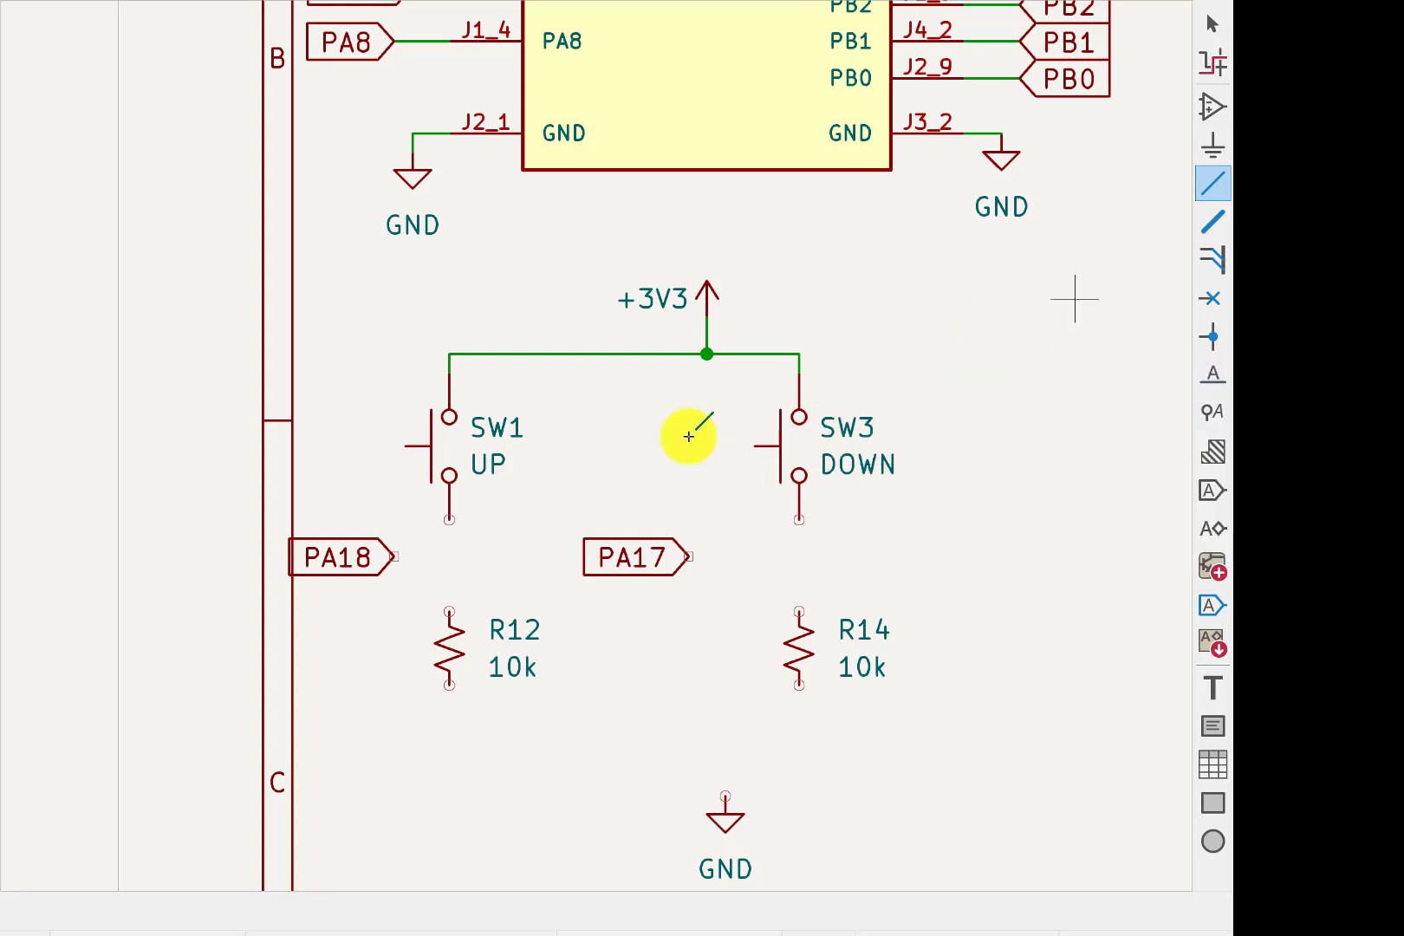
Wire PA18 to SW1's lower pin and R12's top pin, and PA17 to SW3 and R14.
click(396, 556)
click(449, 520)
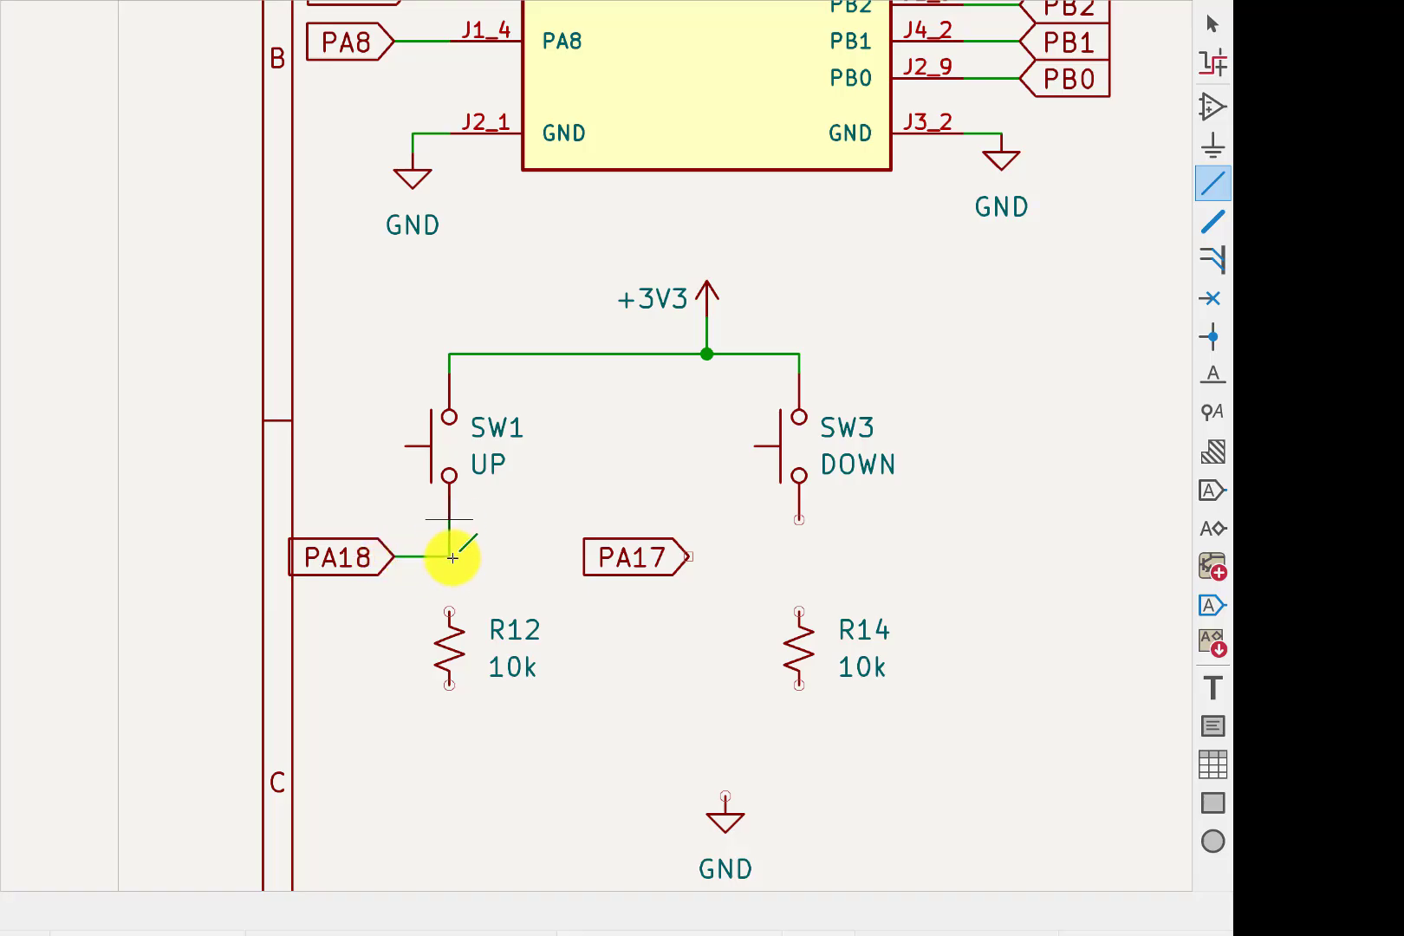
click(450, 611)
click(449, 556)
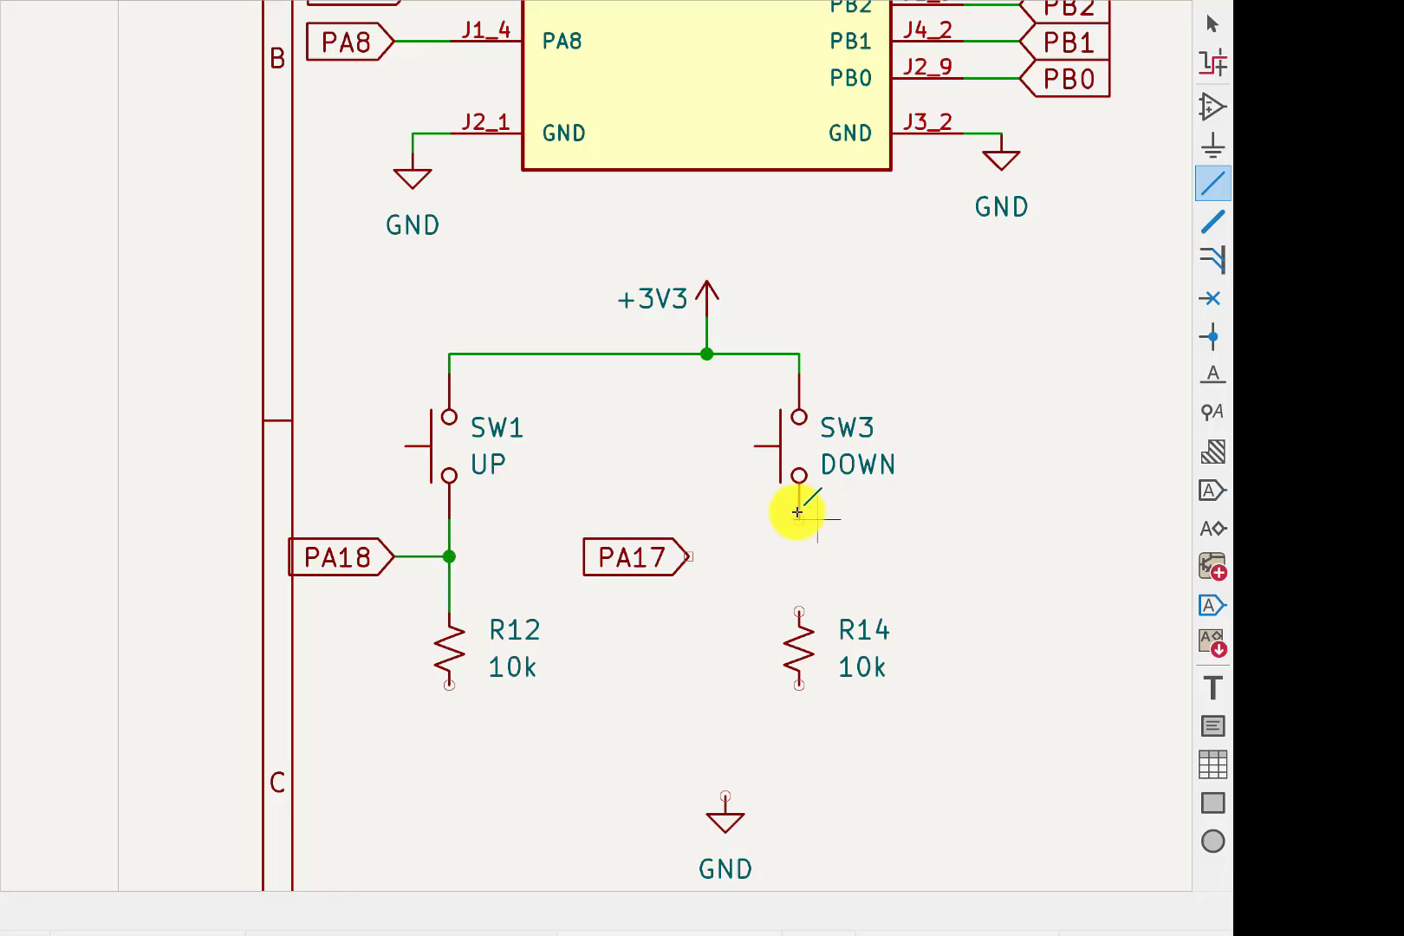
click(690, 555)
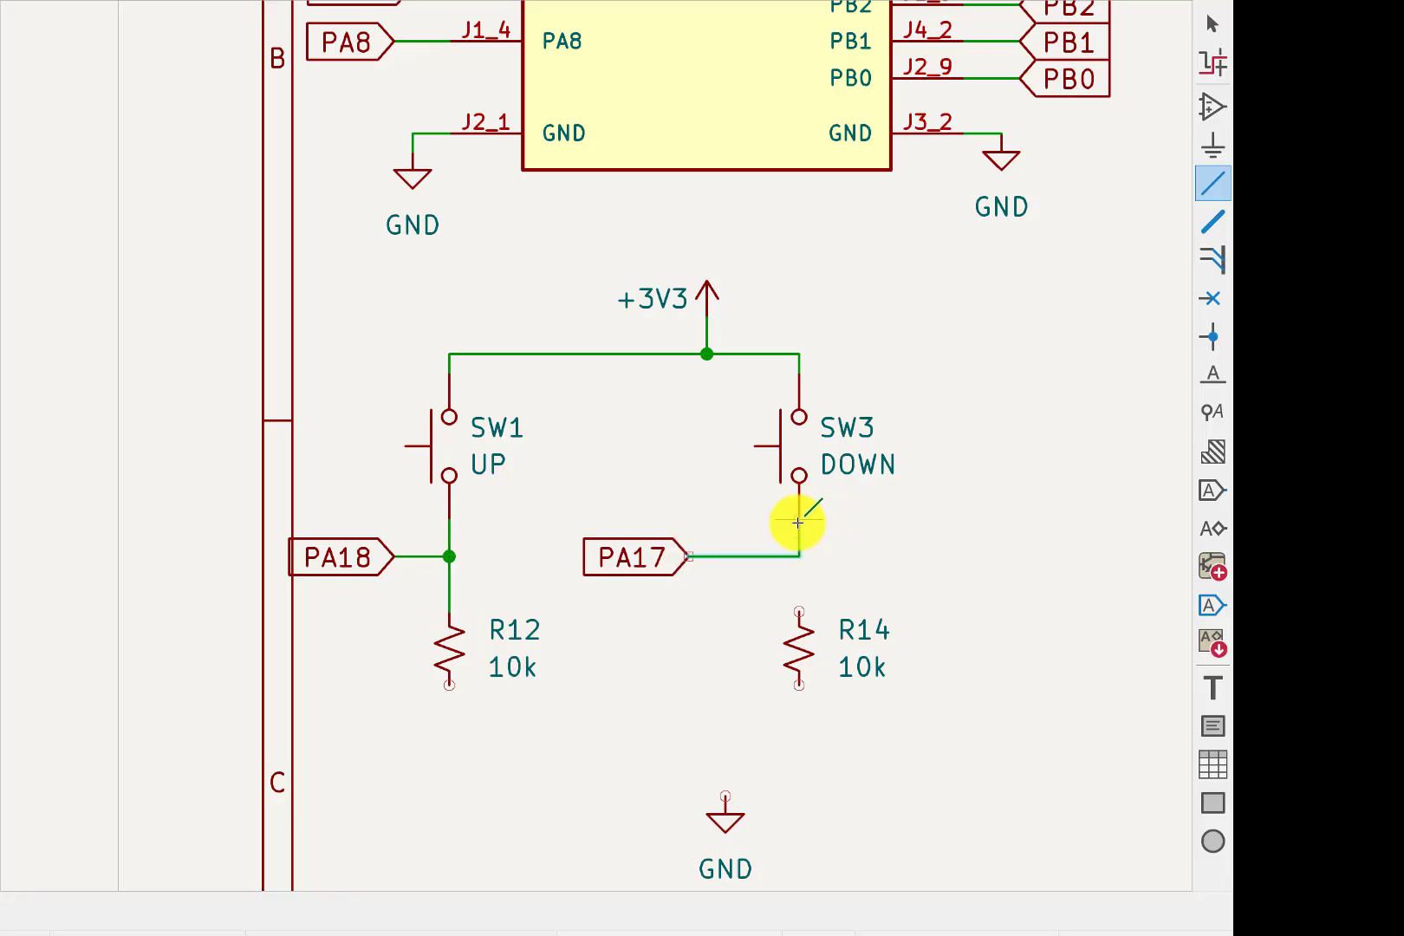
click(799, 518)
click(798, 609)
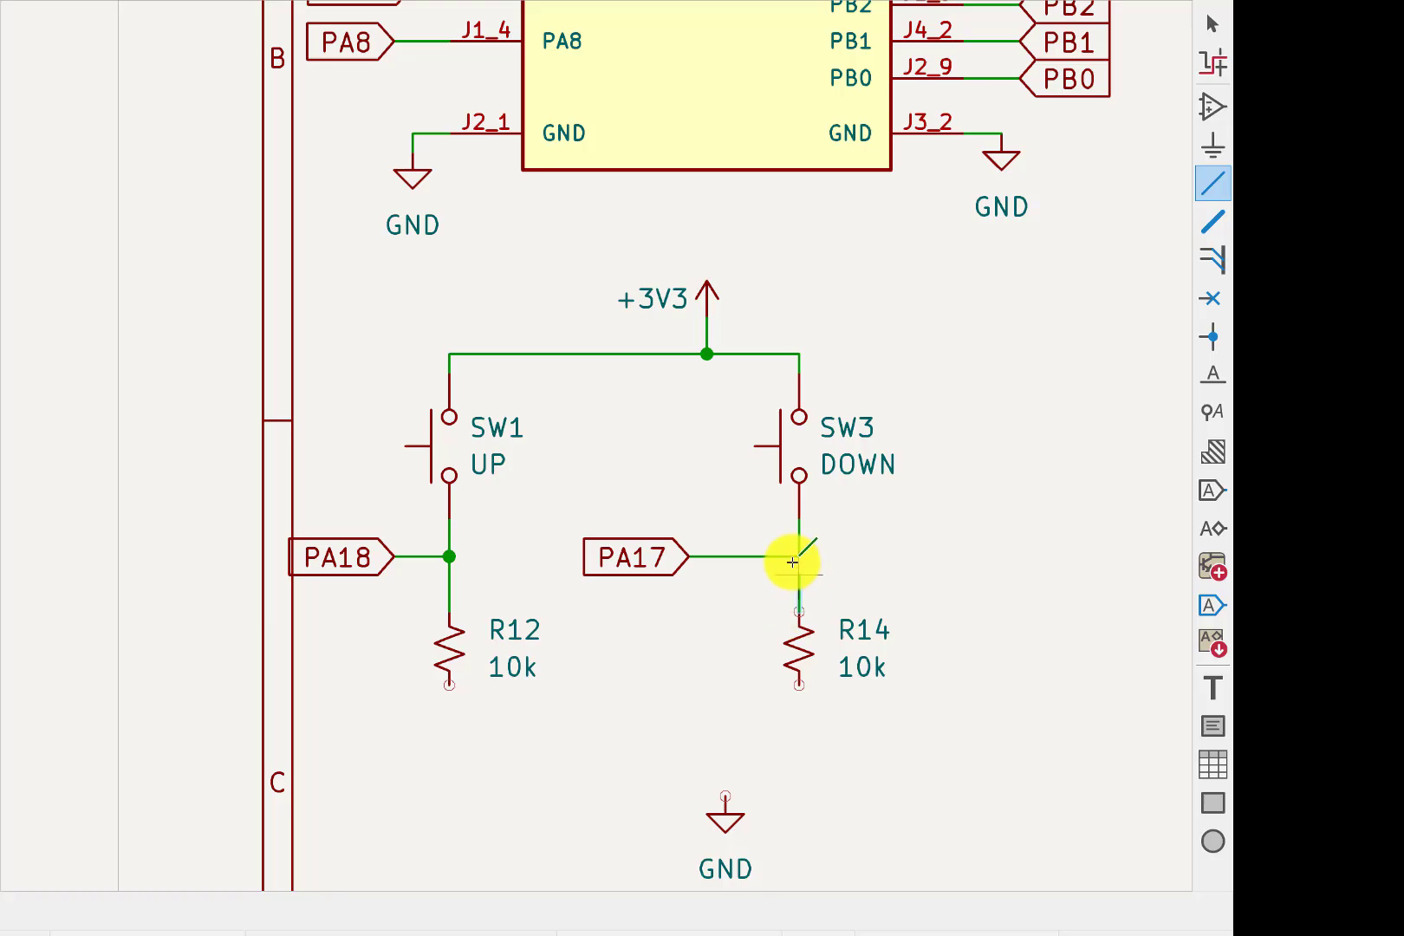
click(797, 557)
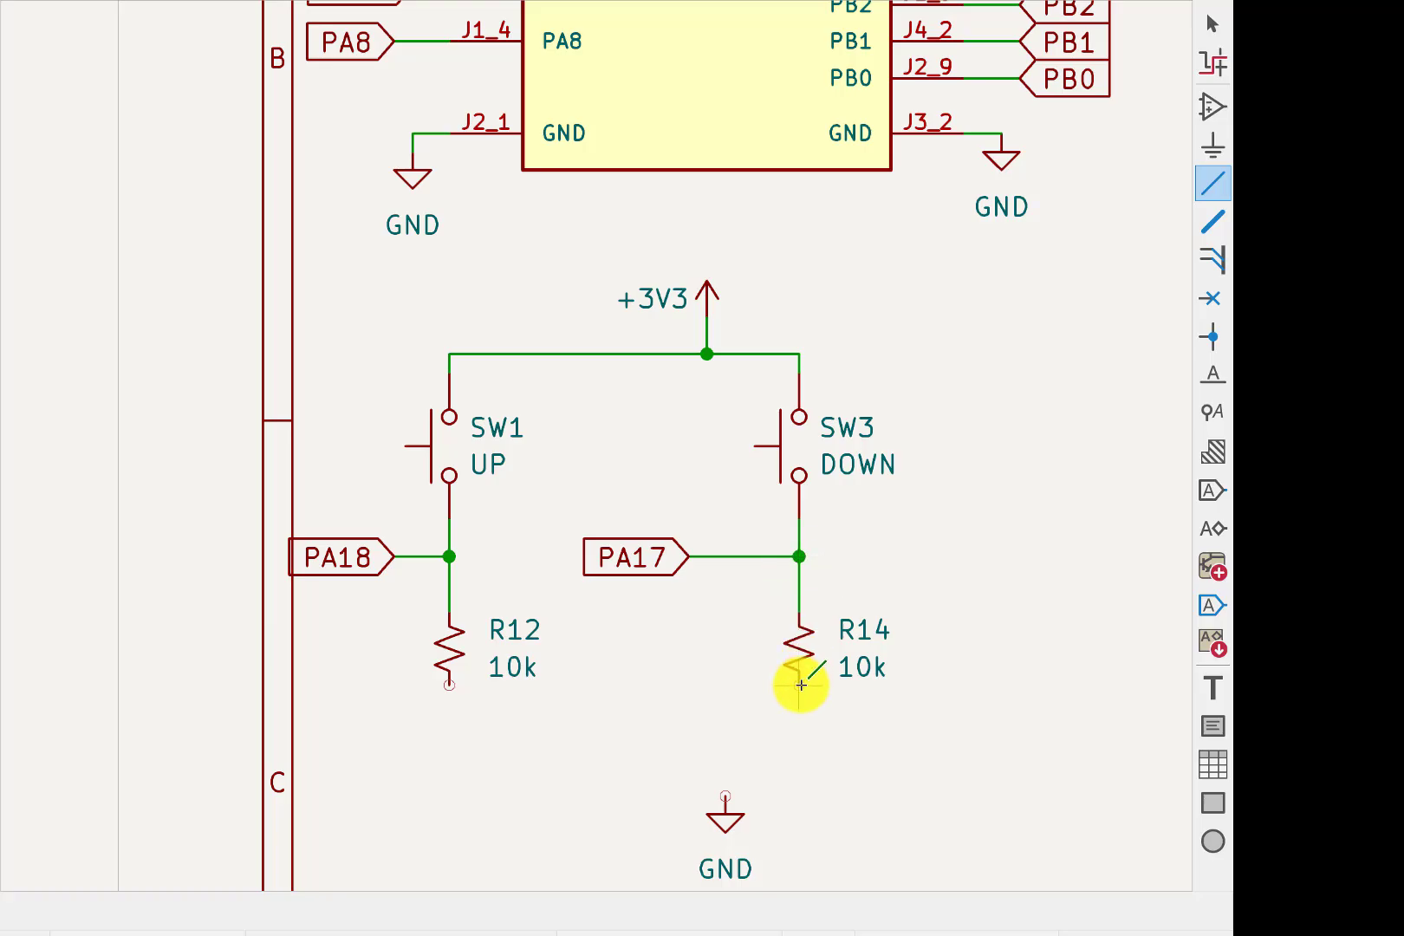
Connect the lower pins of R14 and R12 to the GND symbol.
click(797, 687)
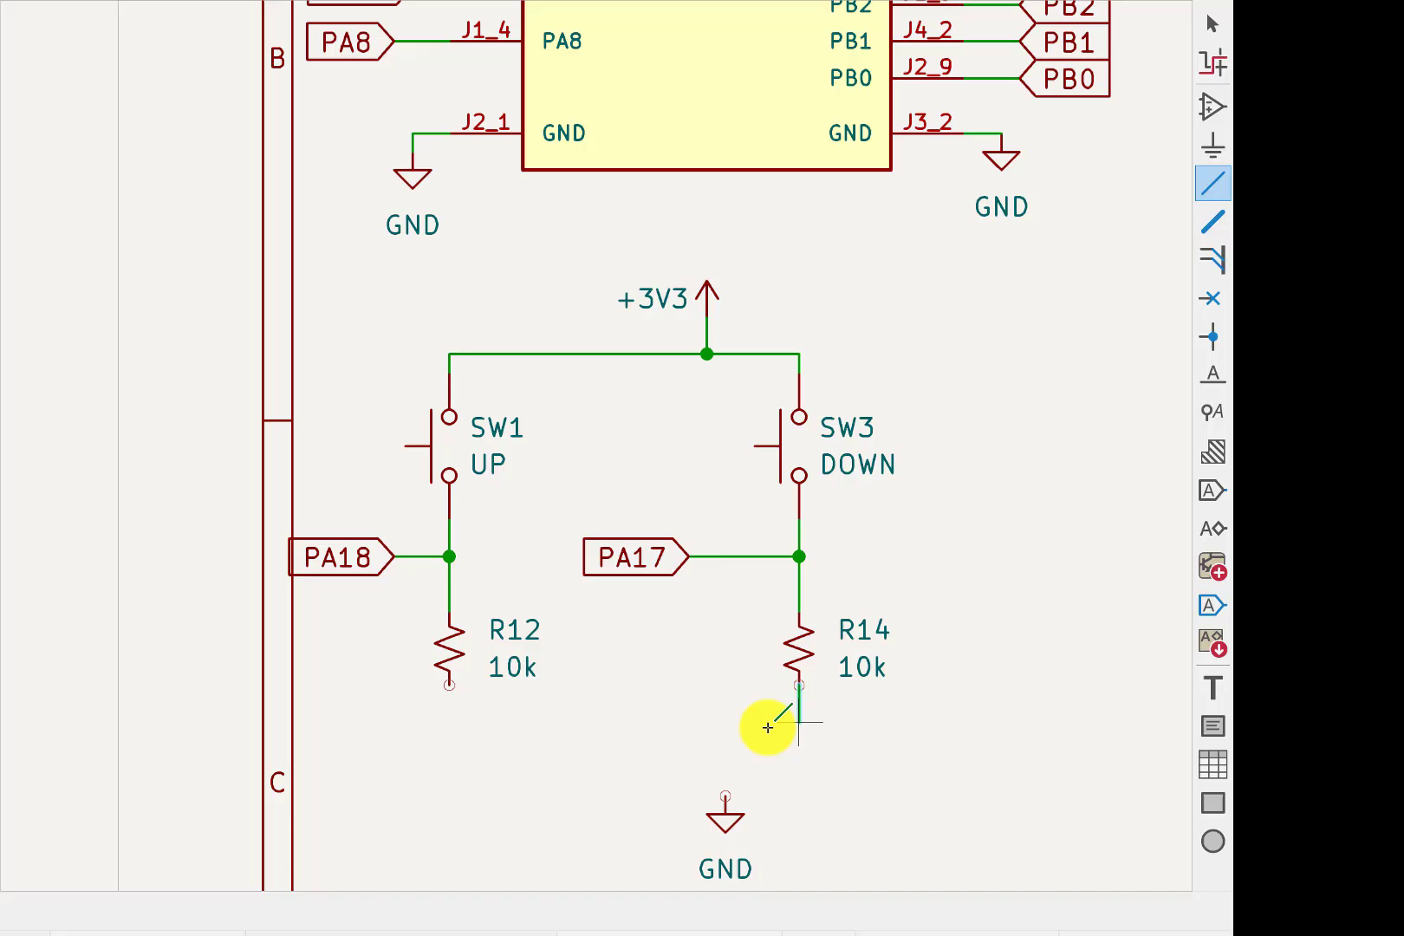
click(726, 796)
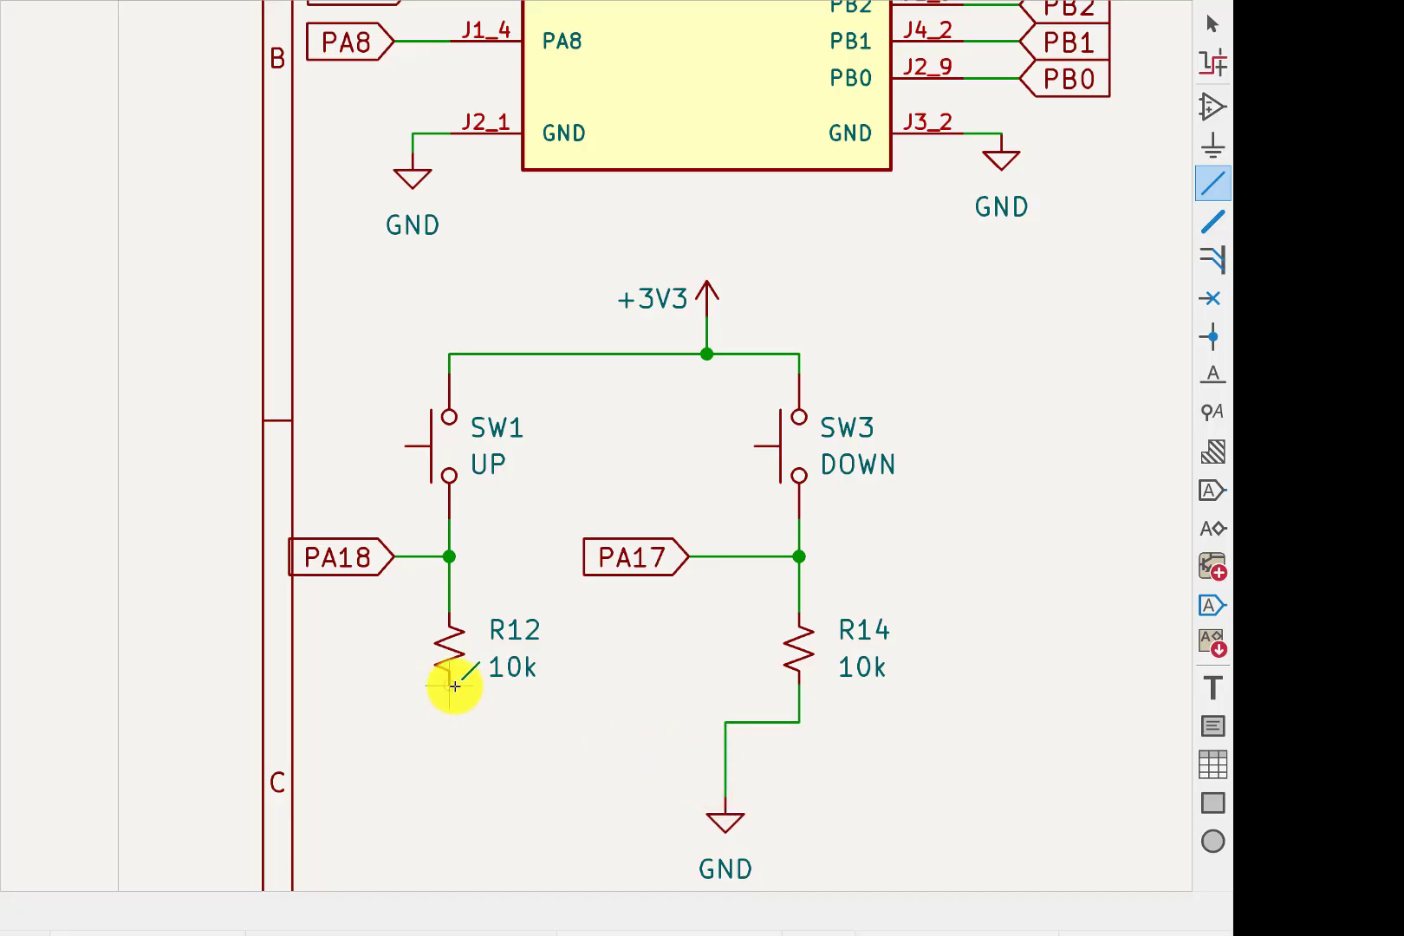
click(450, 685)
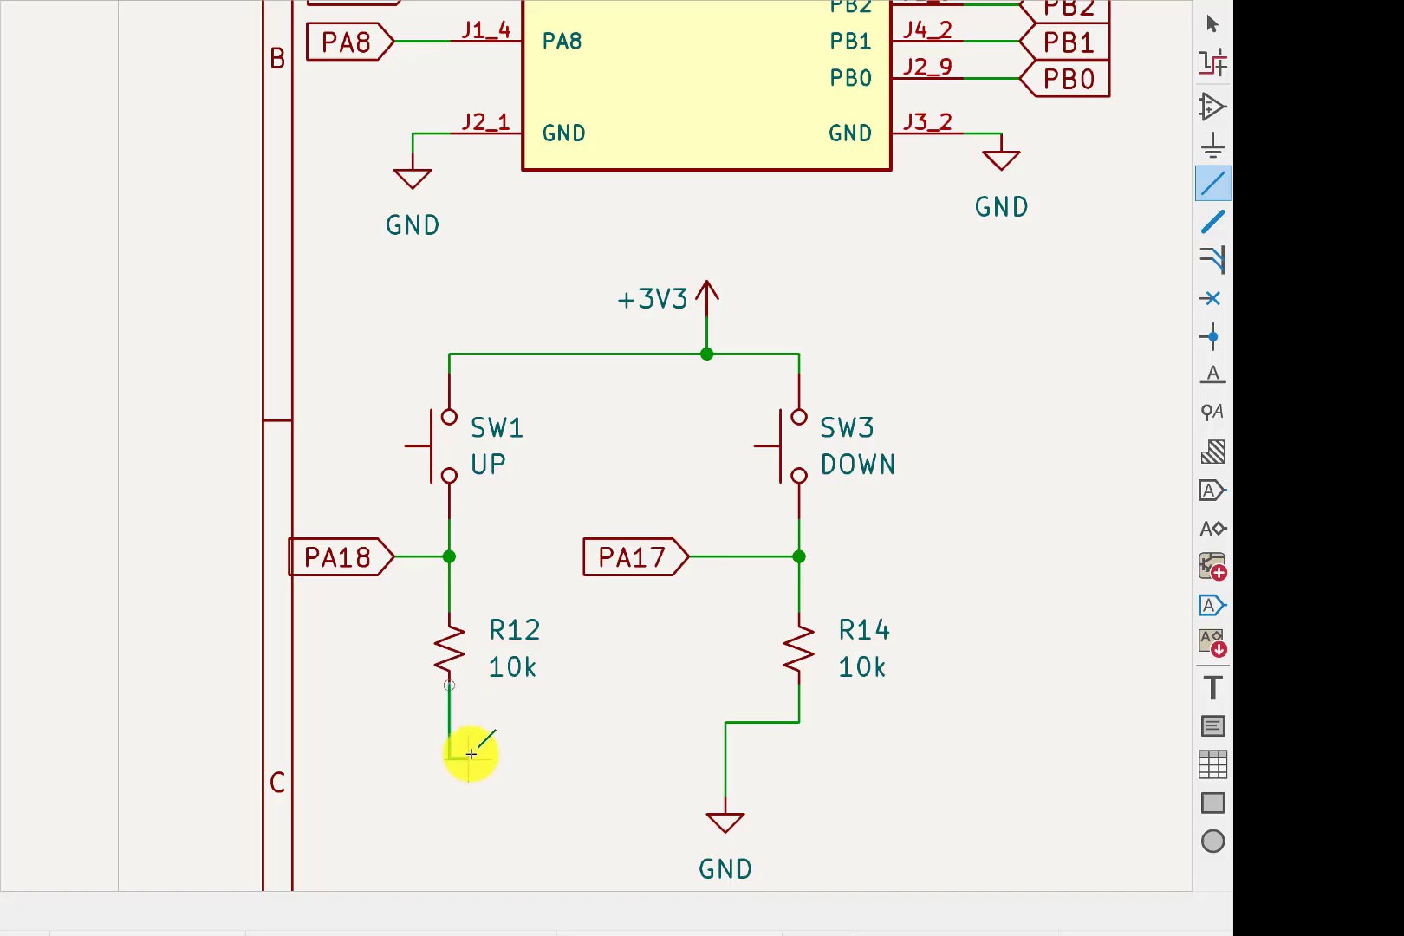
click(726, 721)
scroll(849, 727, down, 3)
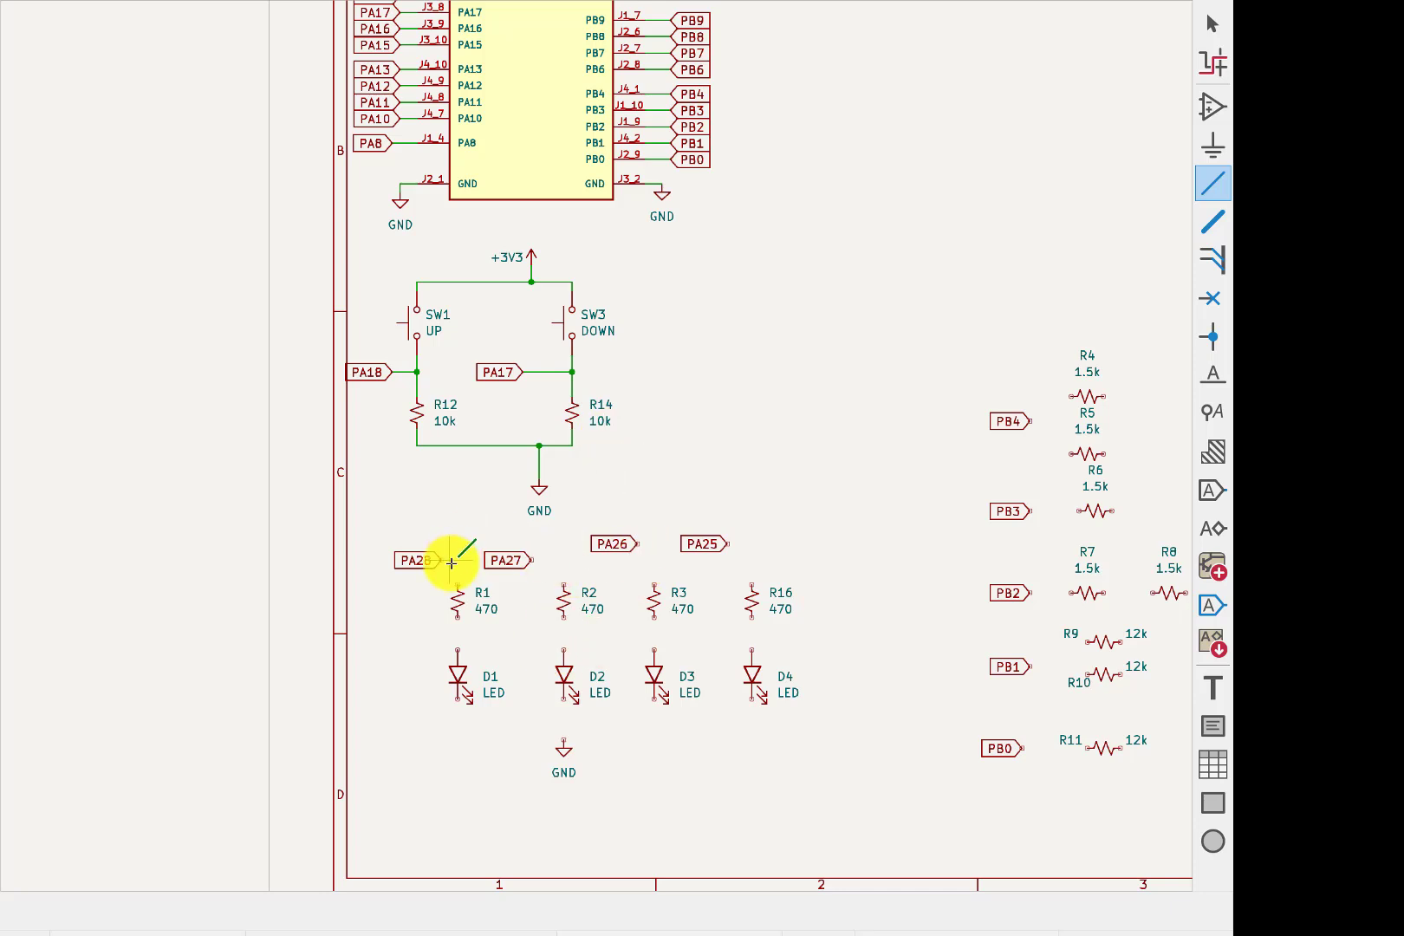
Wire PA28, PA27 and PA26 through resistors R1, R2 and R3 to LEDs D1, D2 and D3.
scroll(451, 563, up, 3)
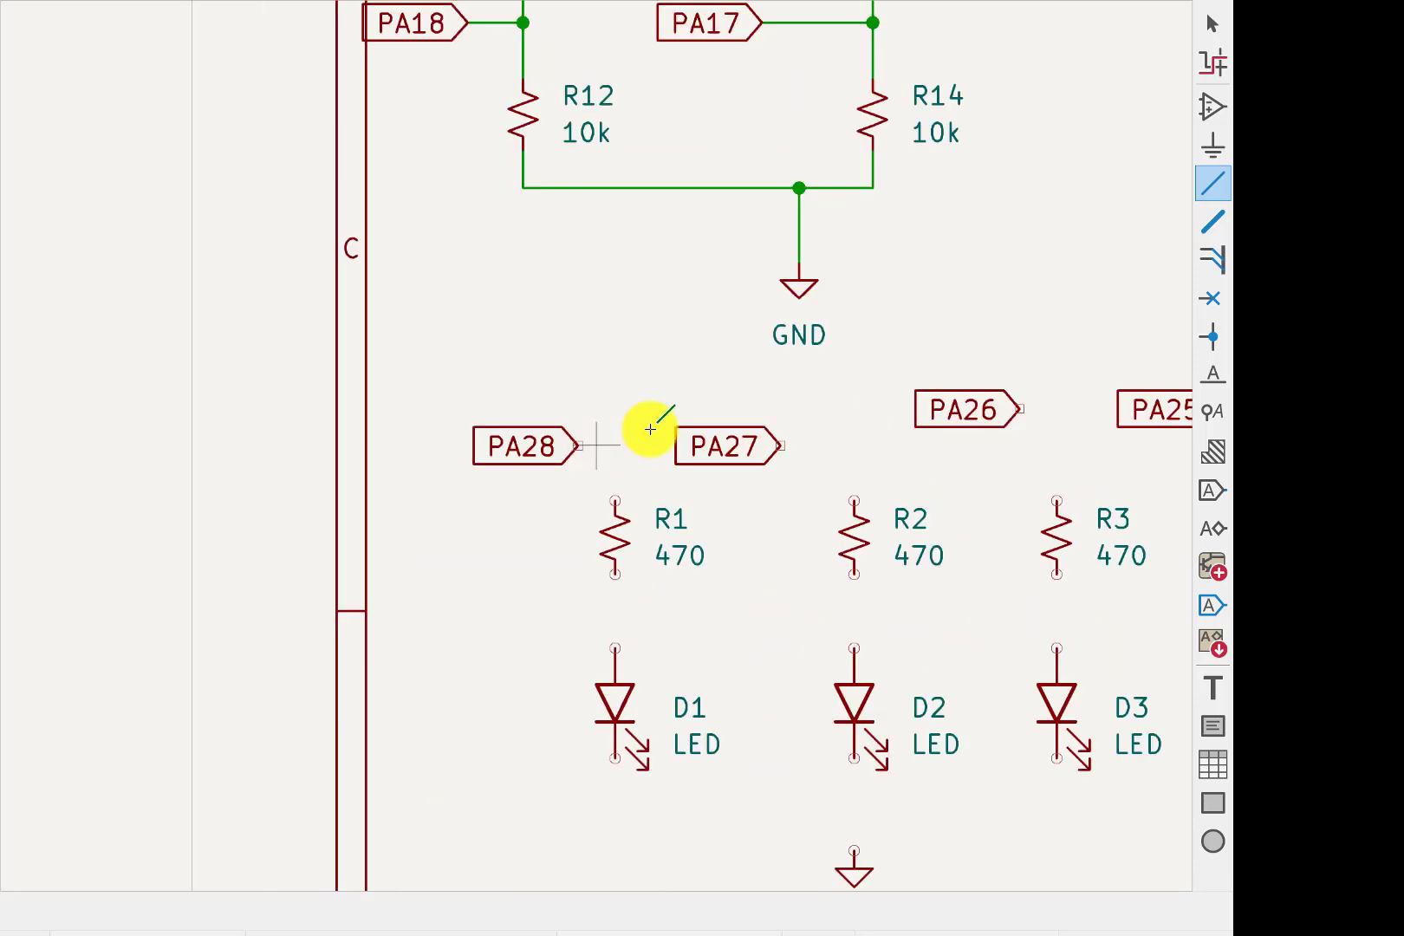
click(579, 447)
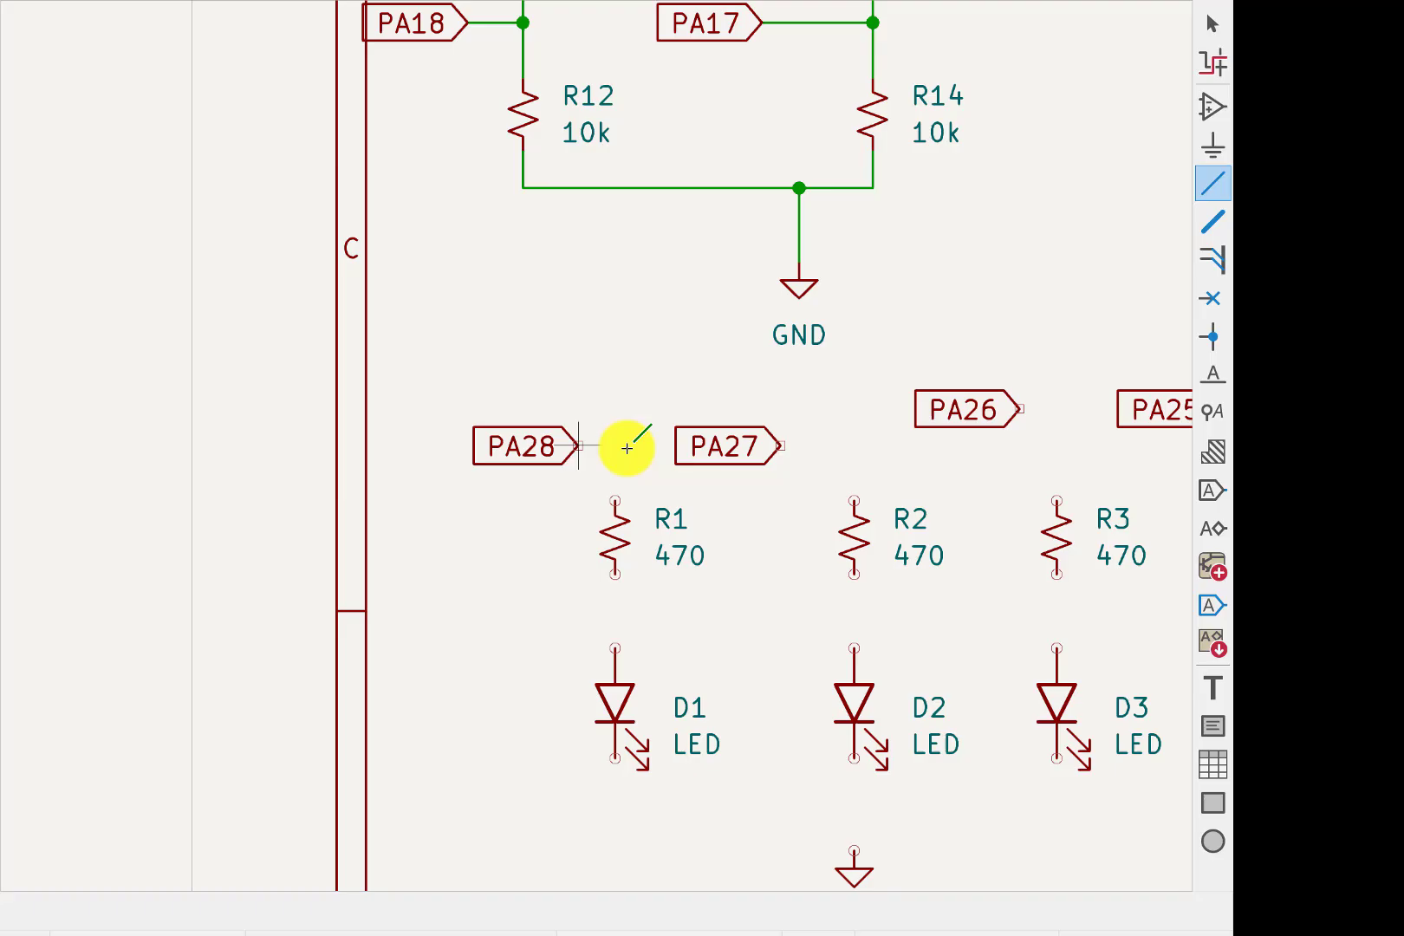
click(615, 500)
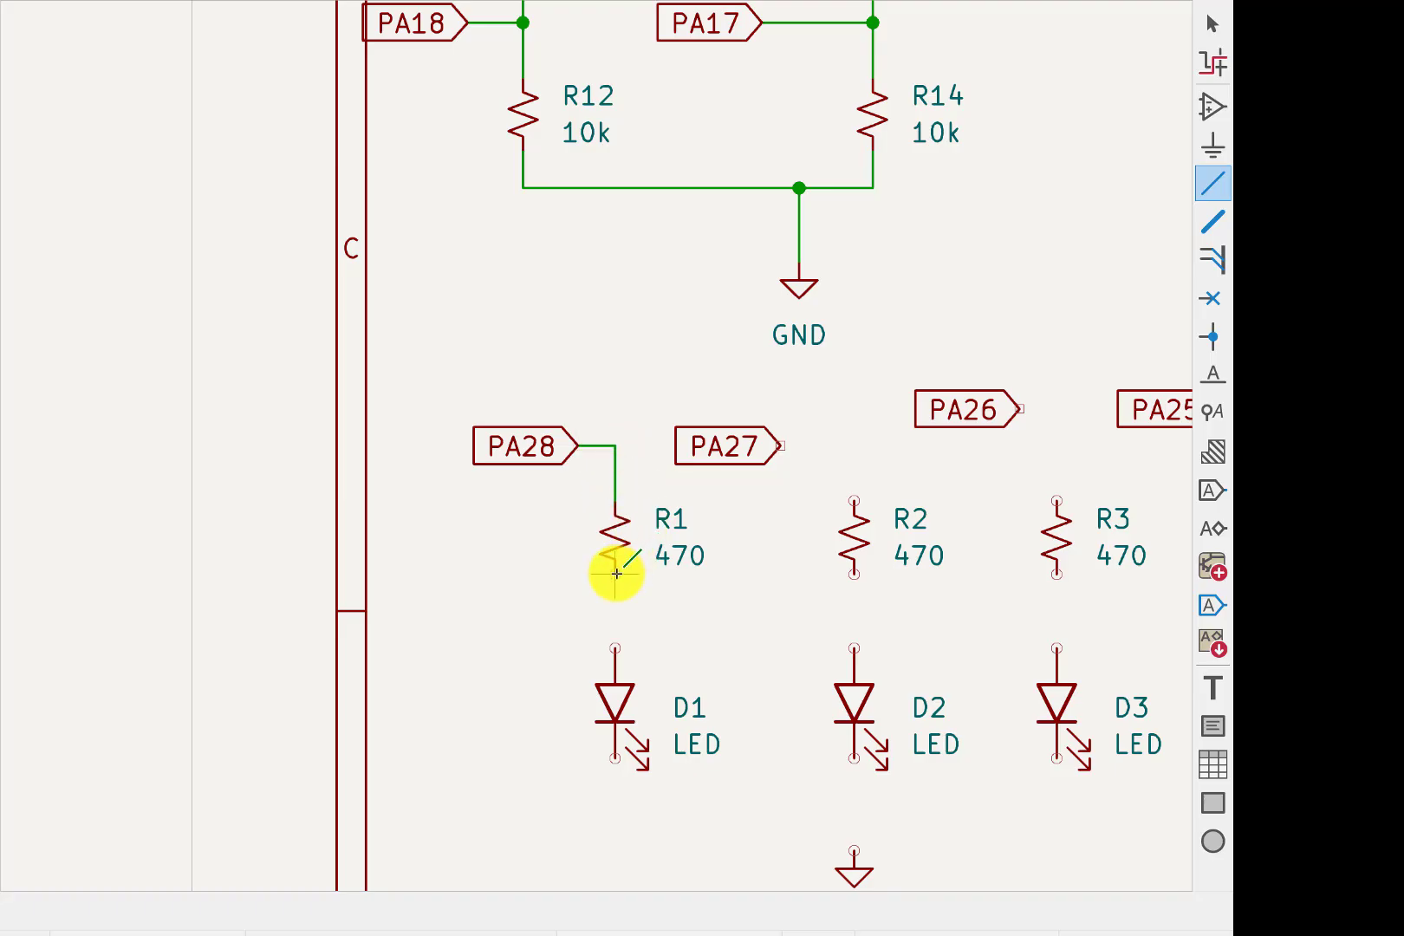
click(616, 574)
click(615, 649)
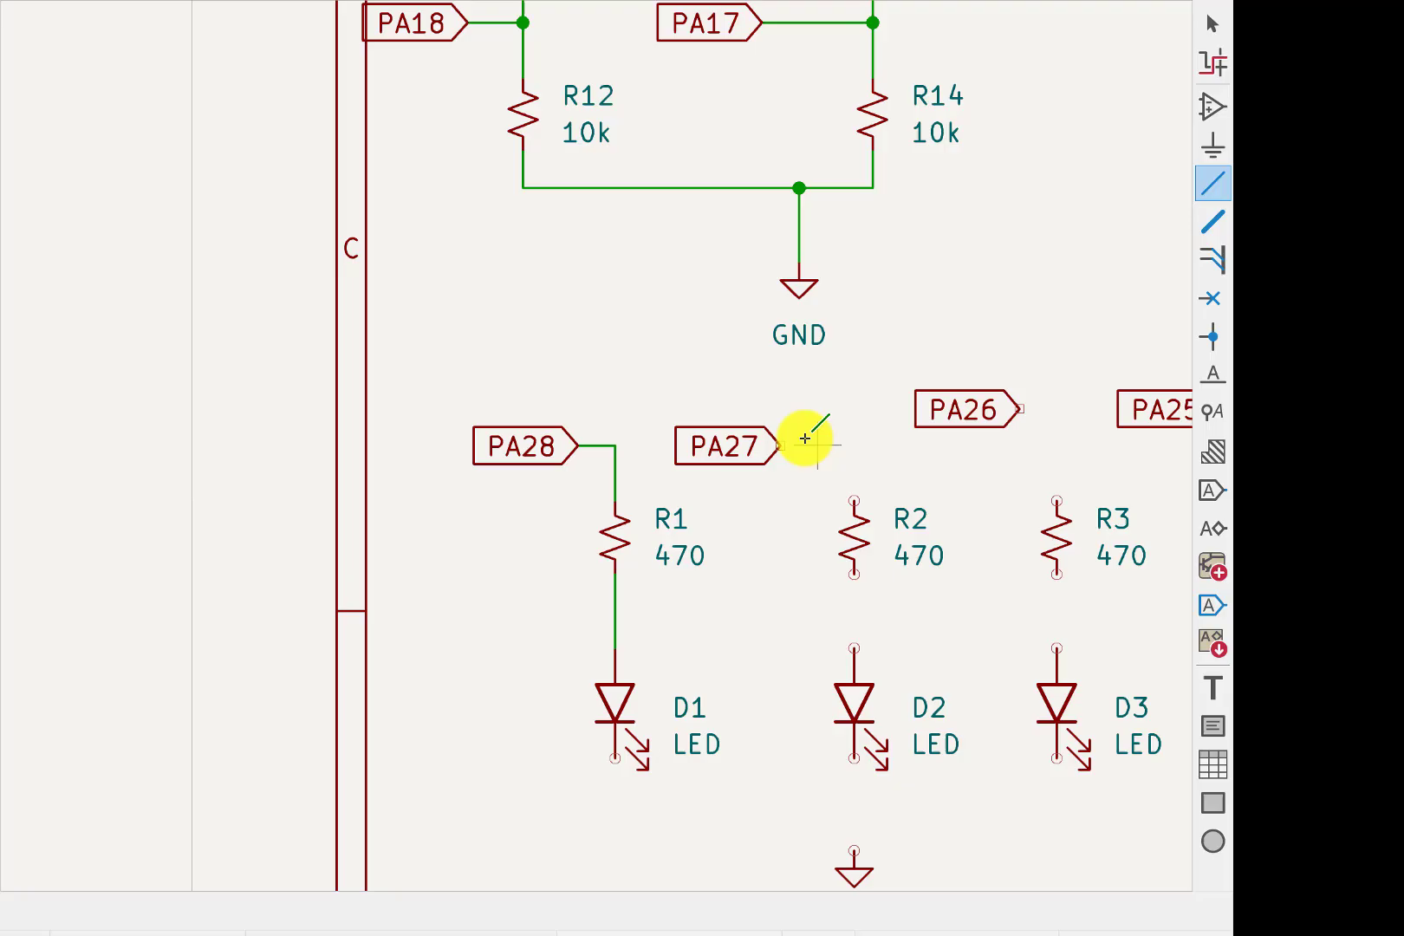
click(780, 447)
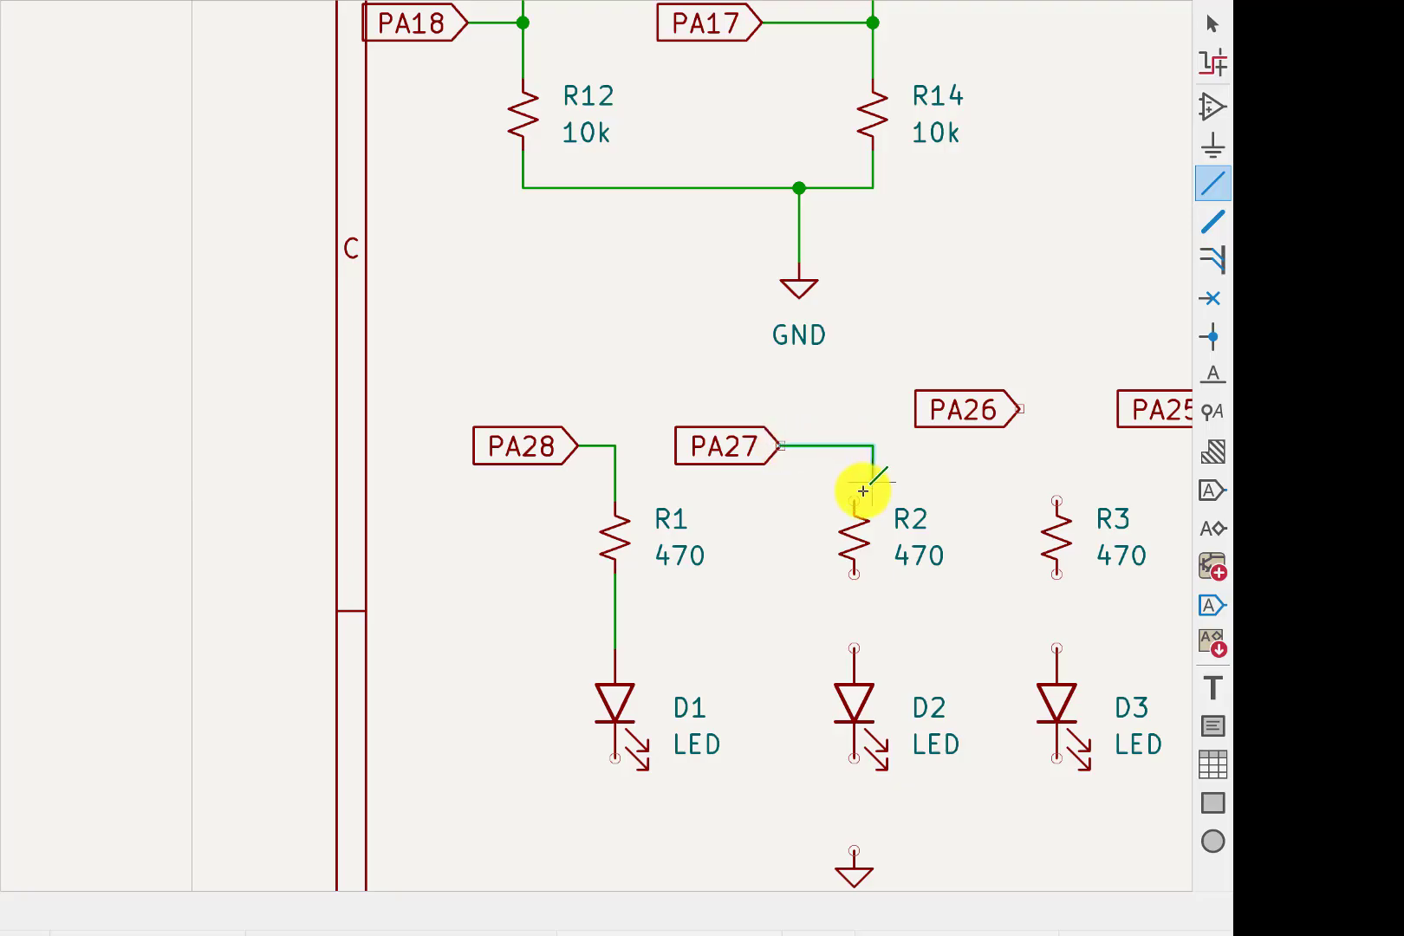
click(853, 500)
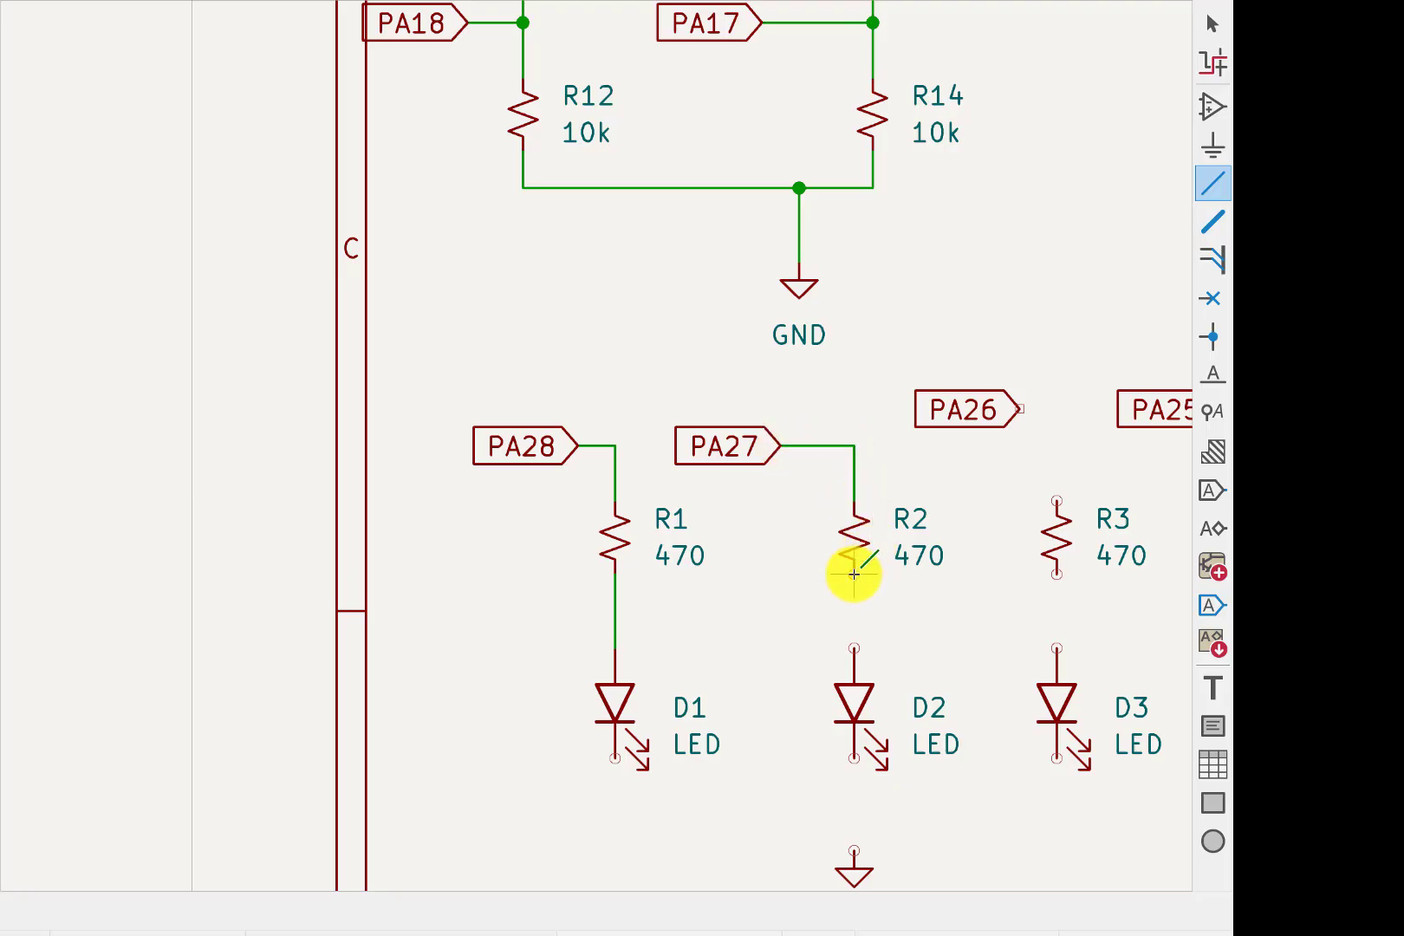
click(854, 646)
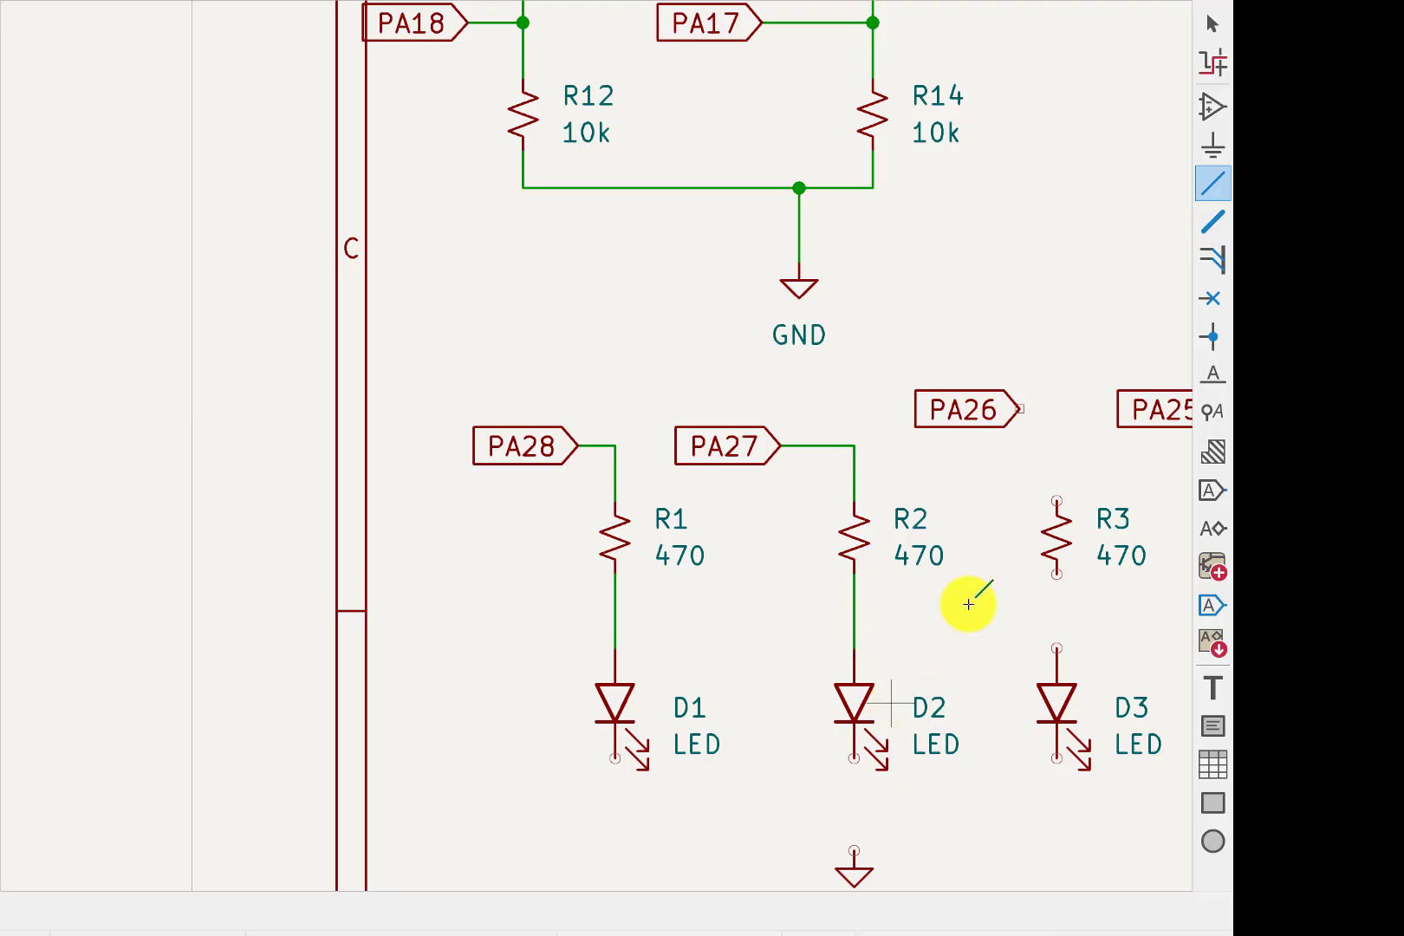
click(1020, 407)
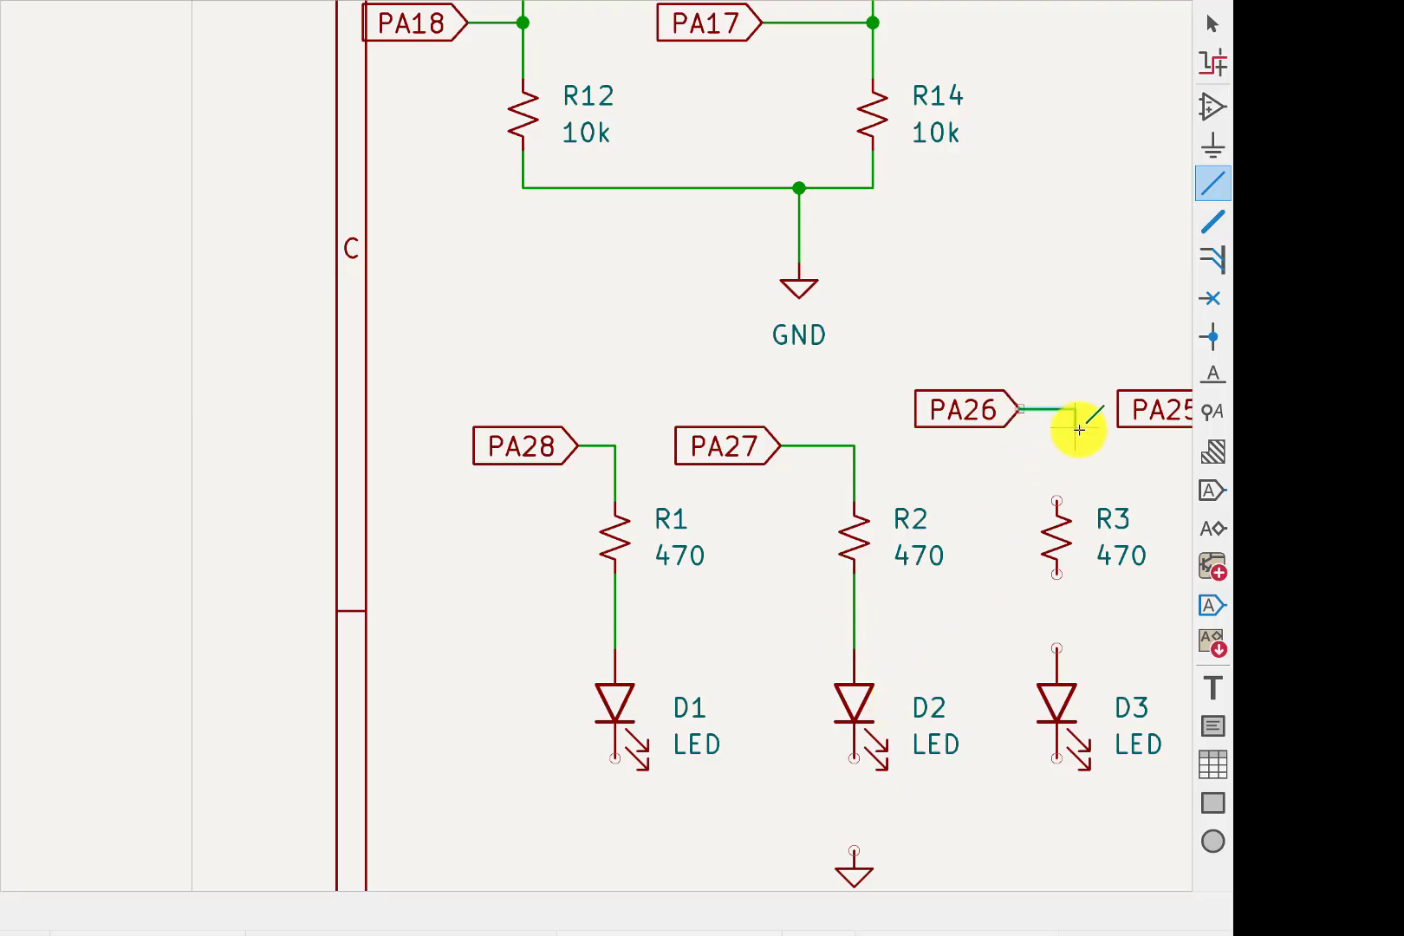
click(1056, 500)
click(1059, 576)
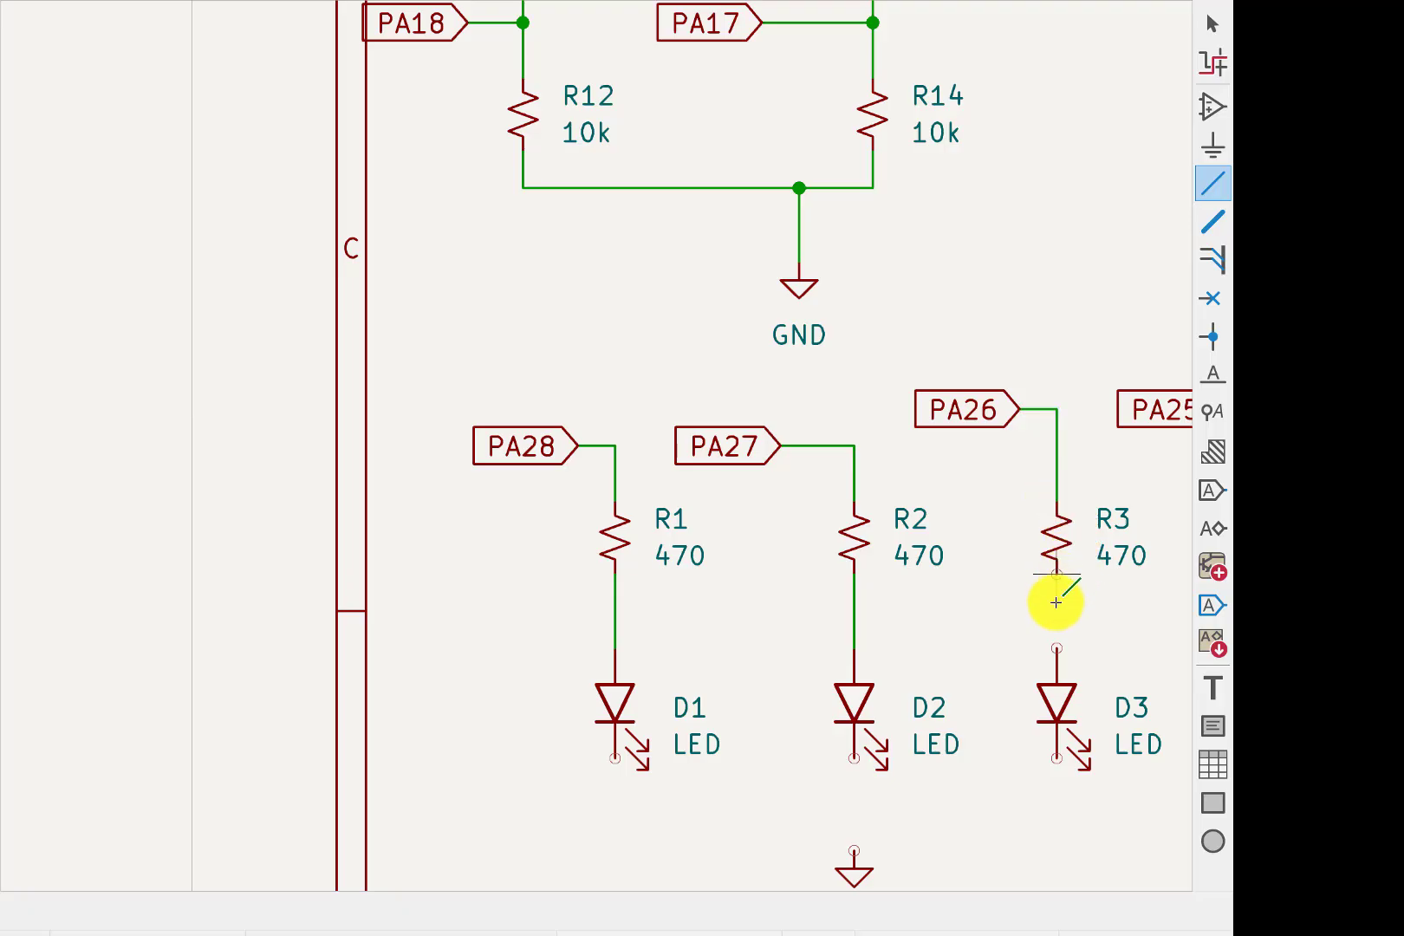
click(1057, 648)
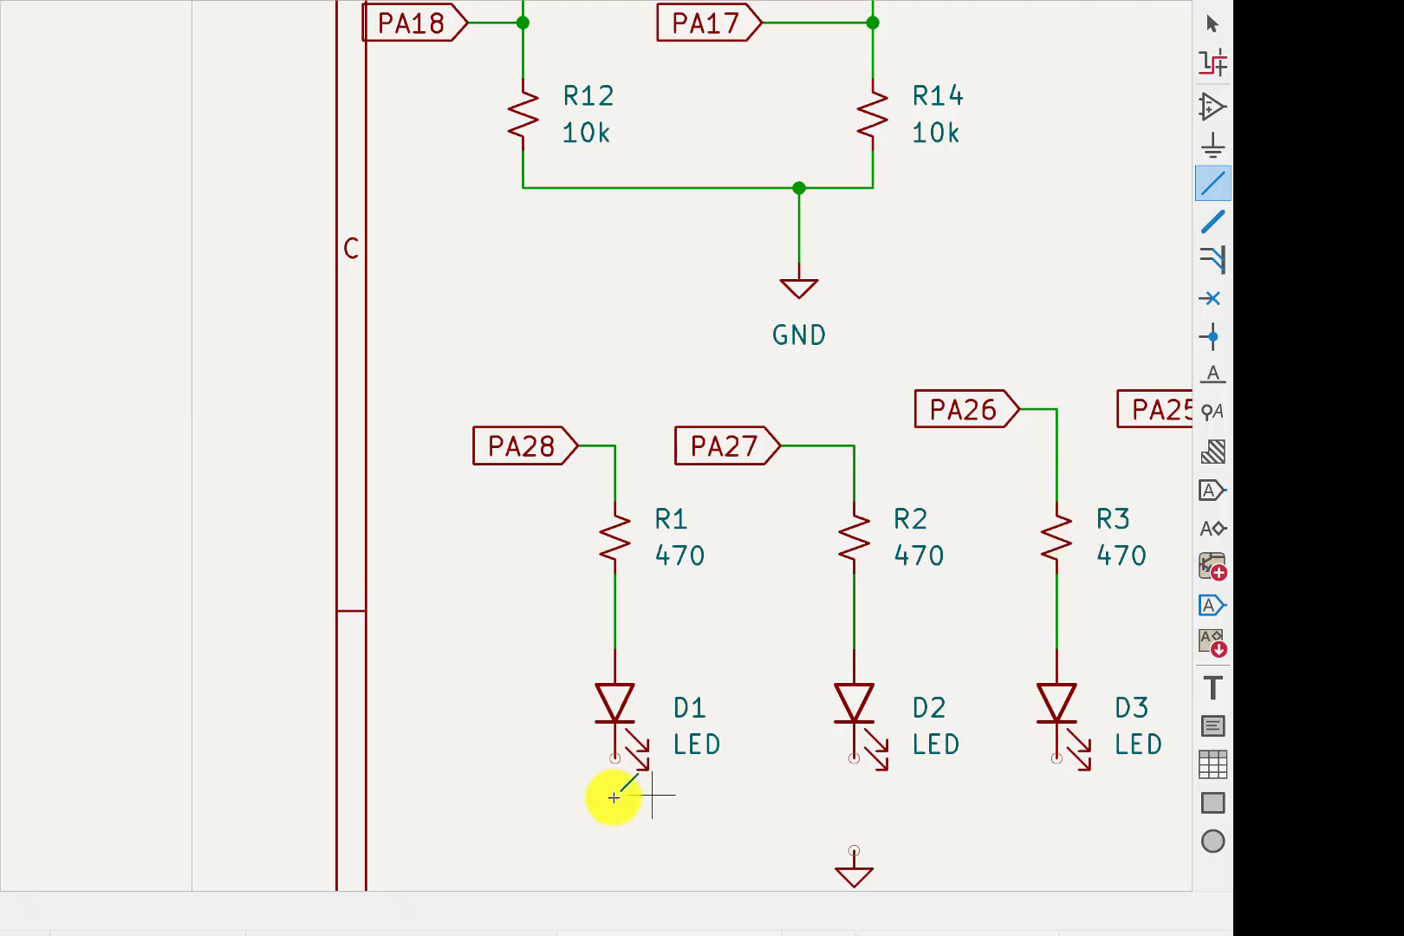
Tie the bottom pins of D1, D2 and D3 to GND on one shared ground wire.
click(613, 762)
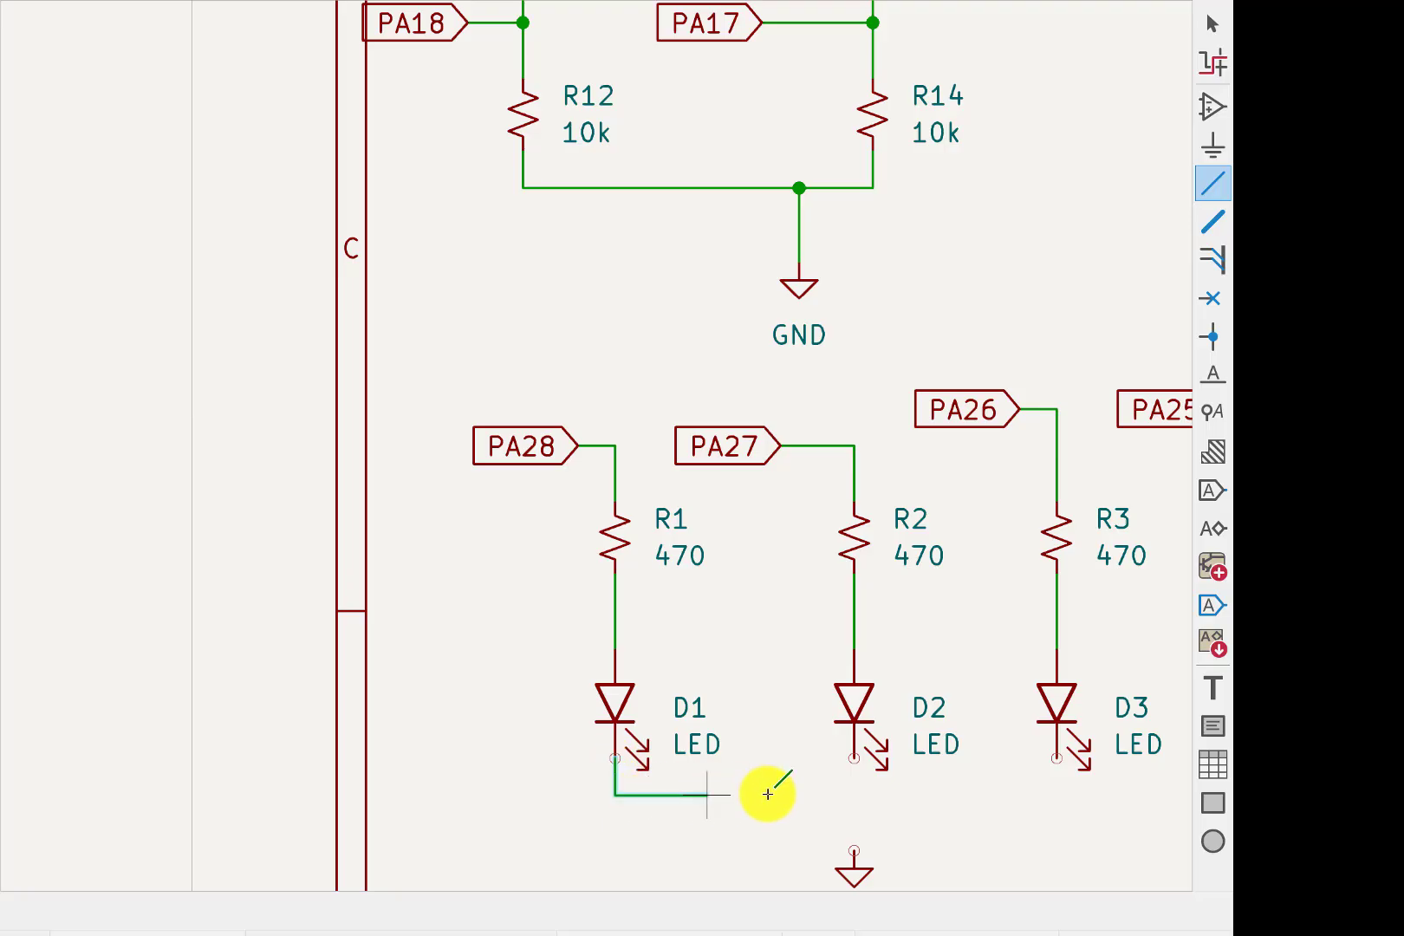
click(855, 863)
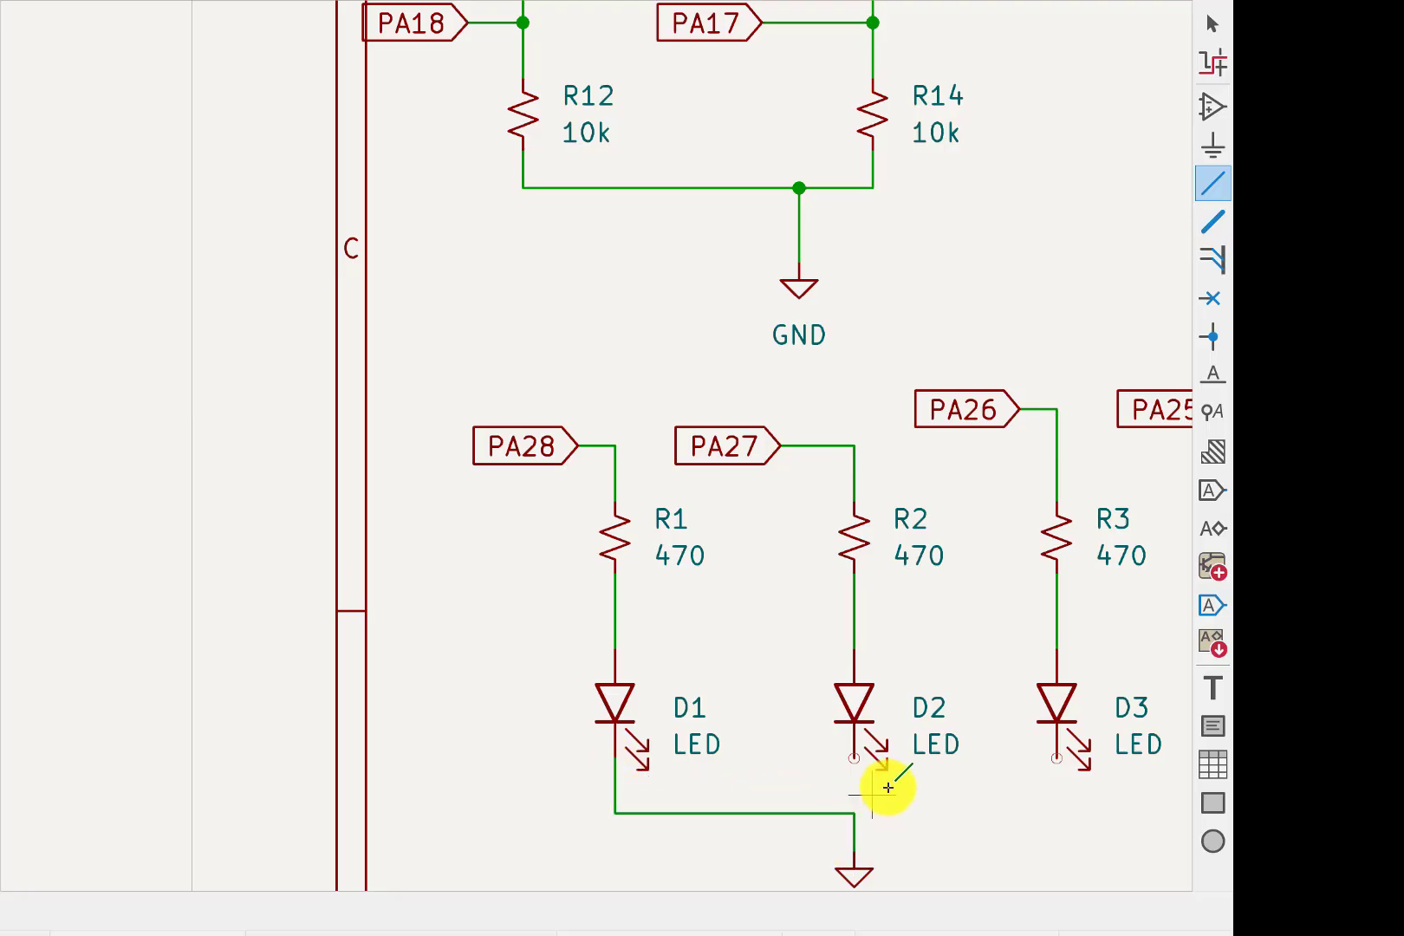
click(854, 757)
click(855, 814)
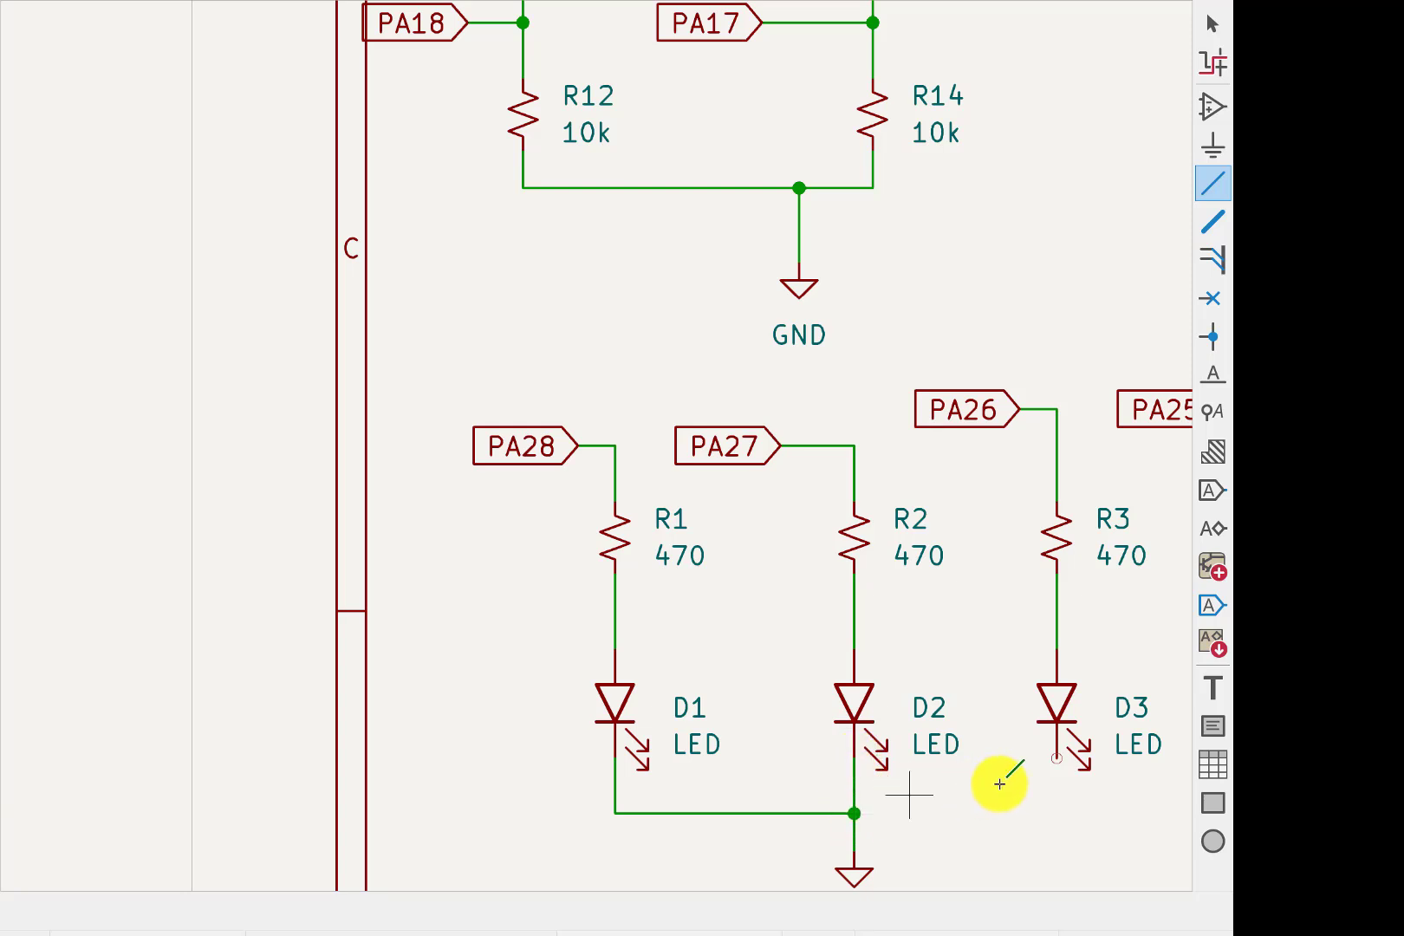
click(1063, 754)
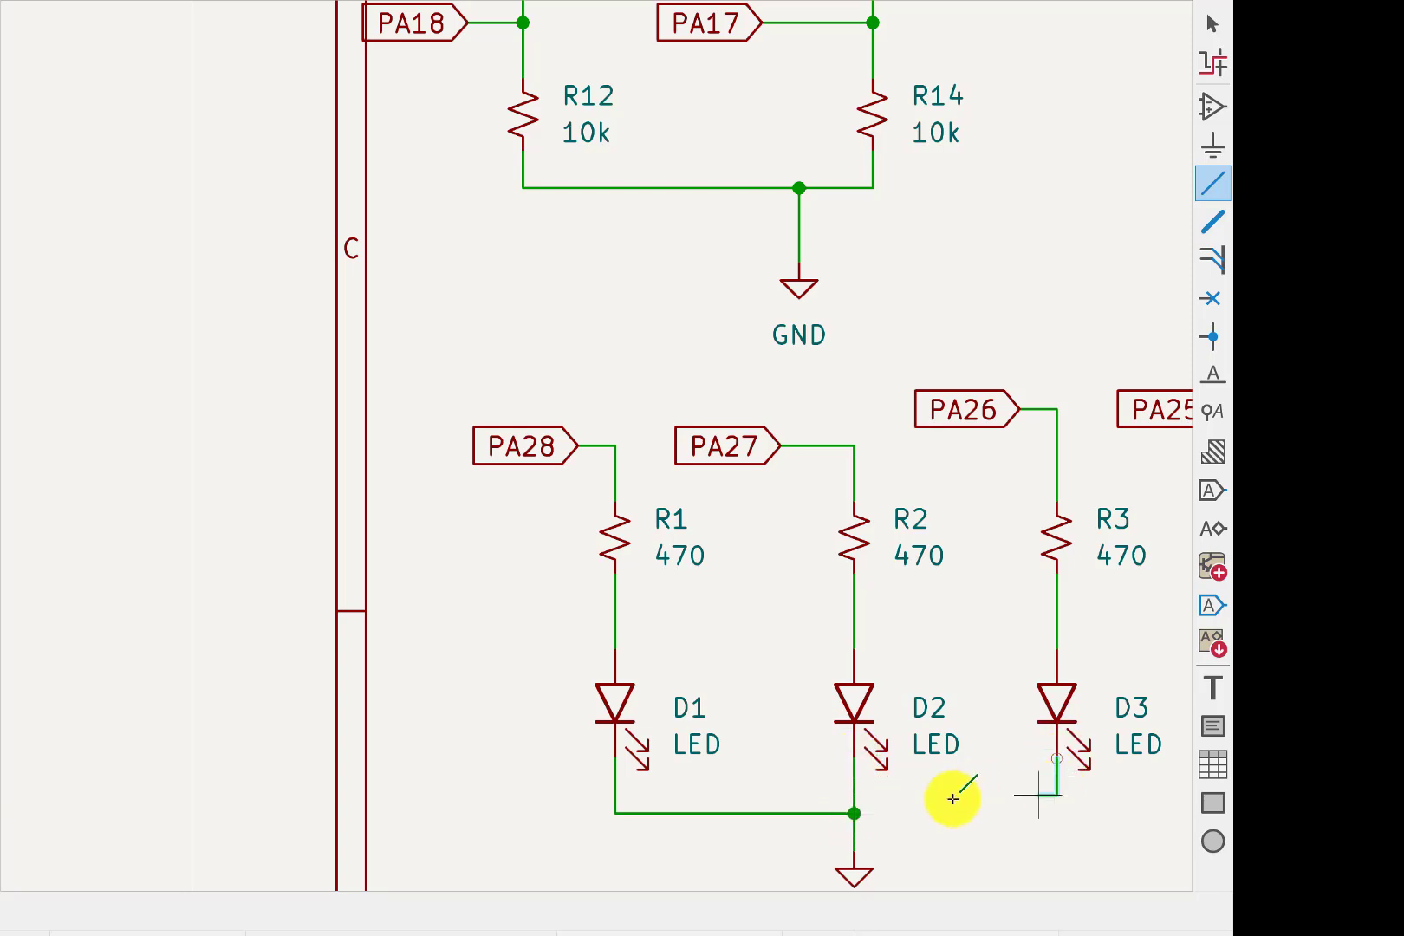
click(856, 812)
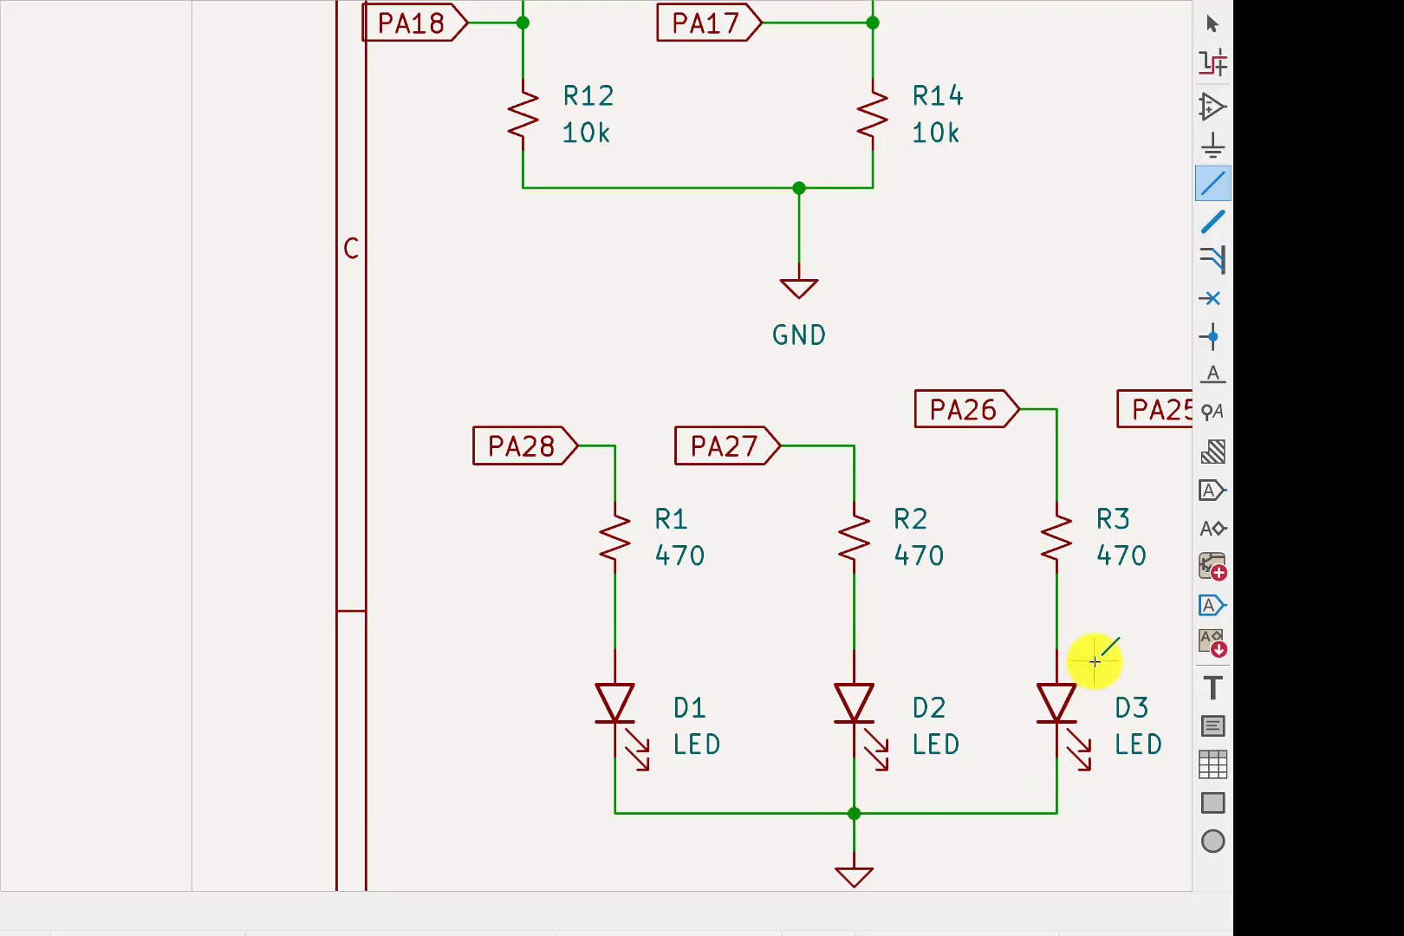
Wire PA25 through R16 to D4 and join D4's bottom pin to the ground line.
scroll(1095, 662, right, 4)
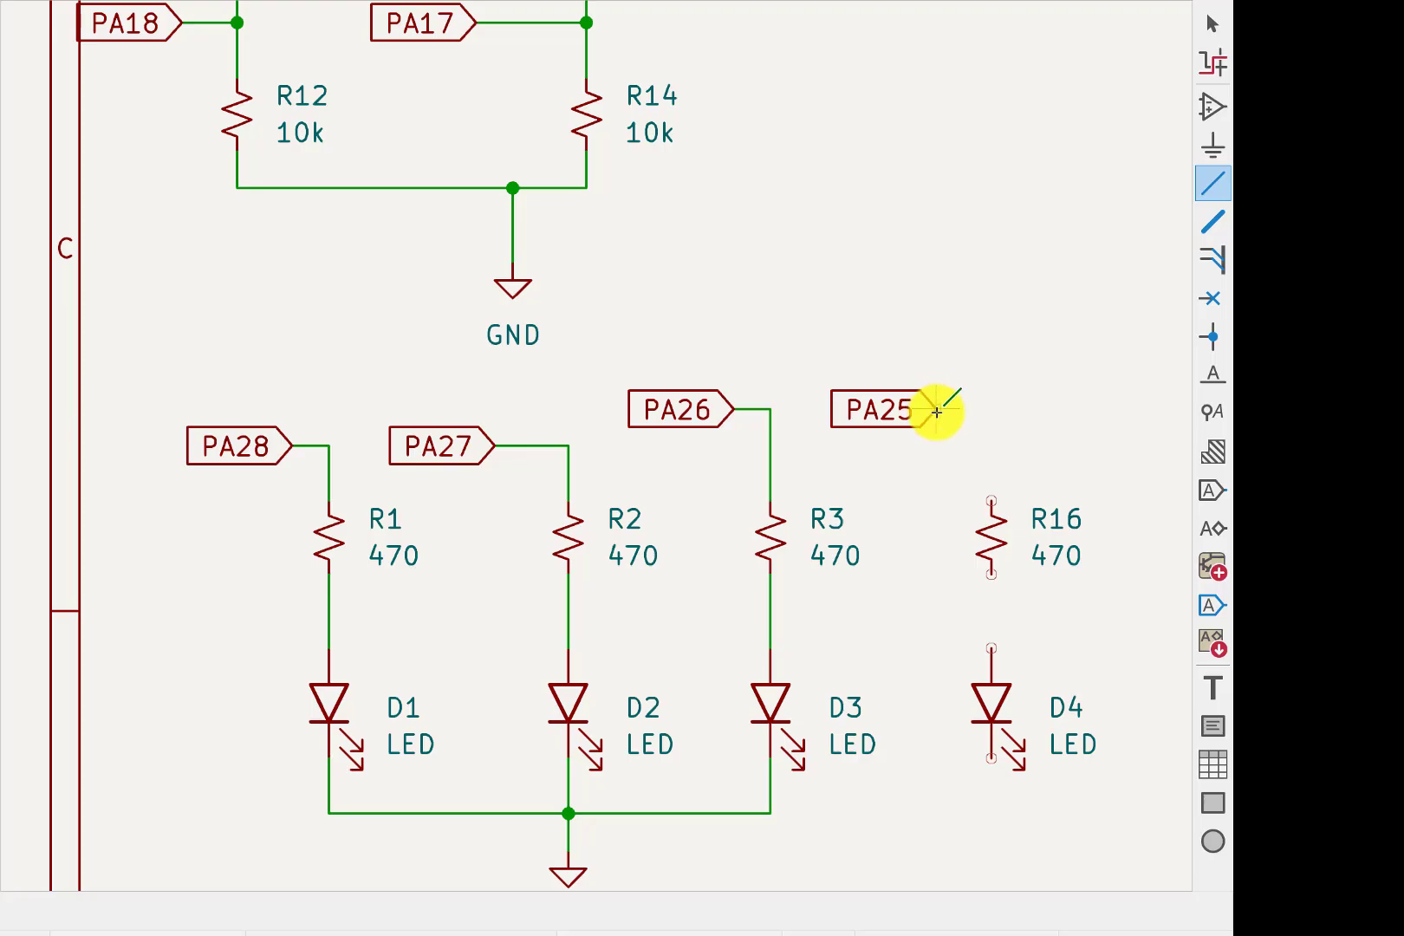
click(937, 412)
click(992, 508)
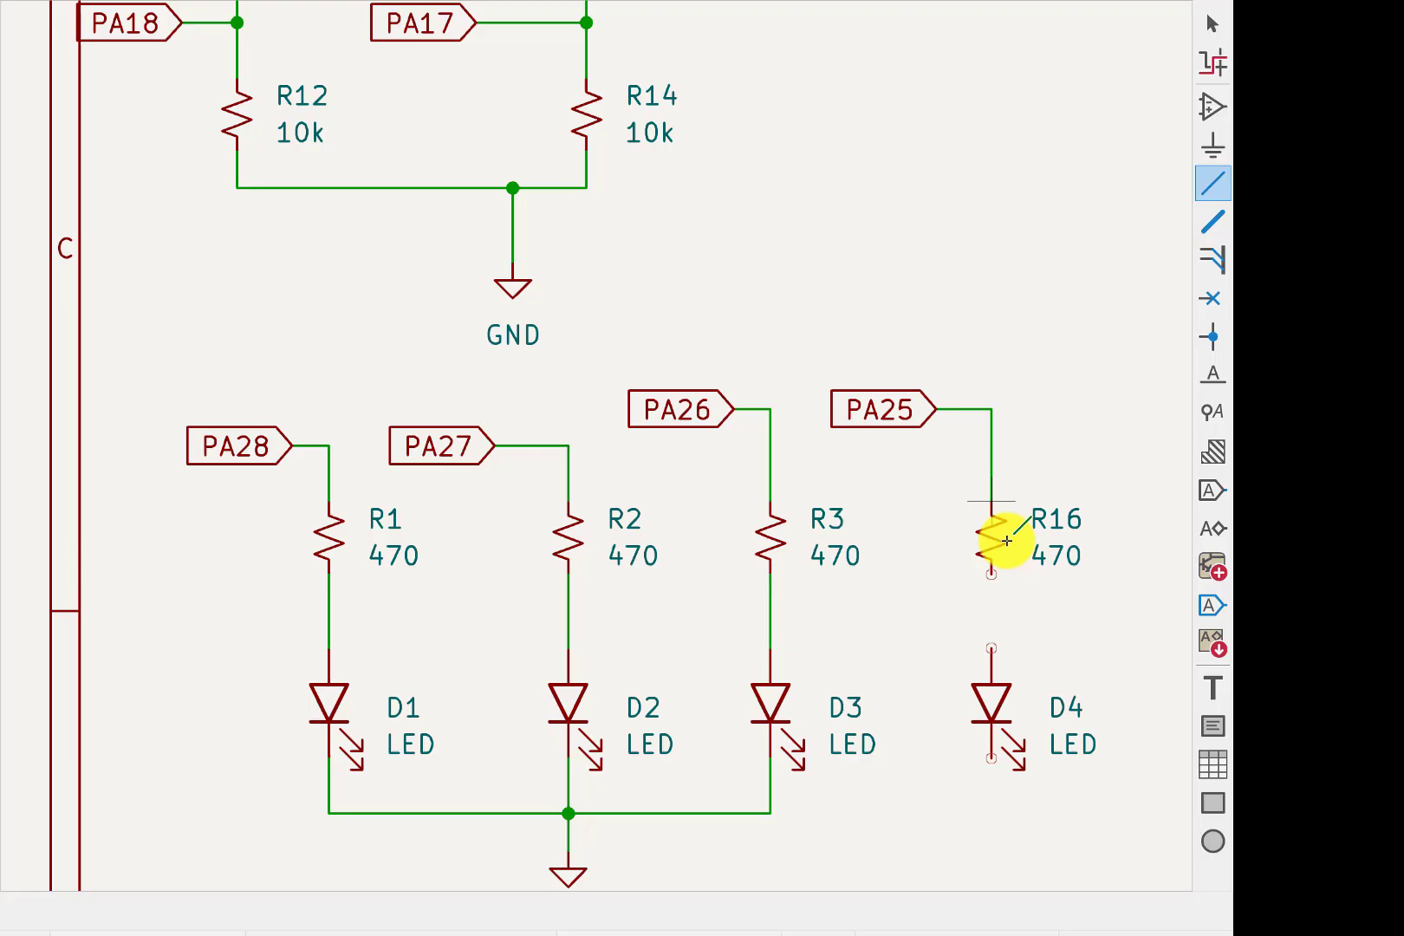
click(992, 574)
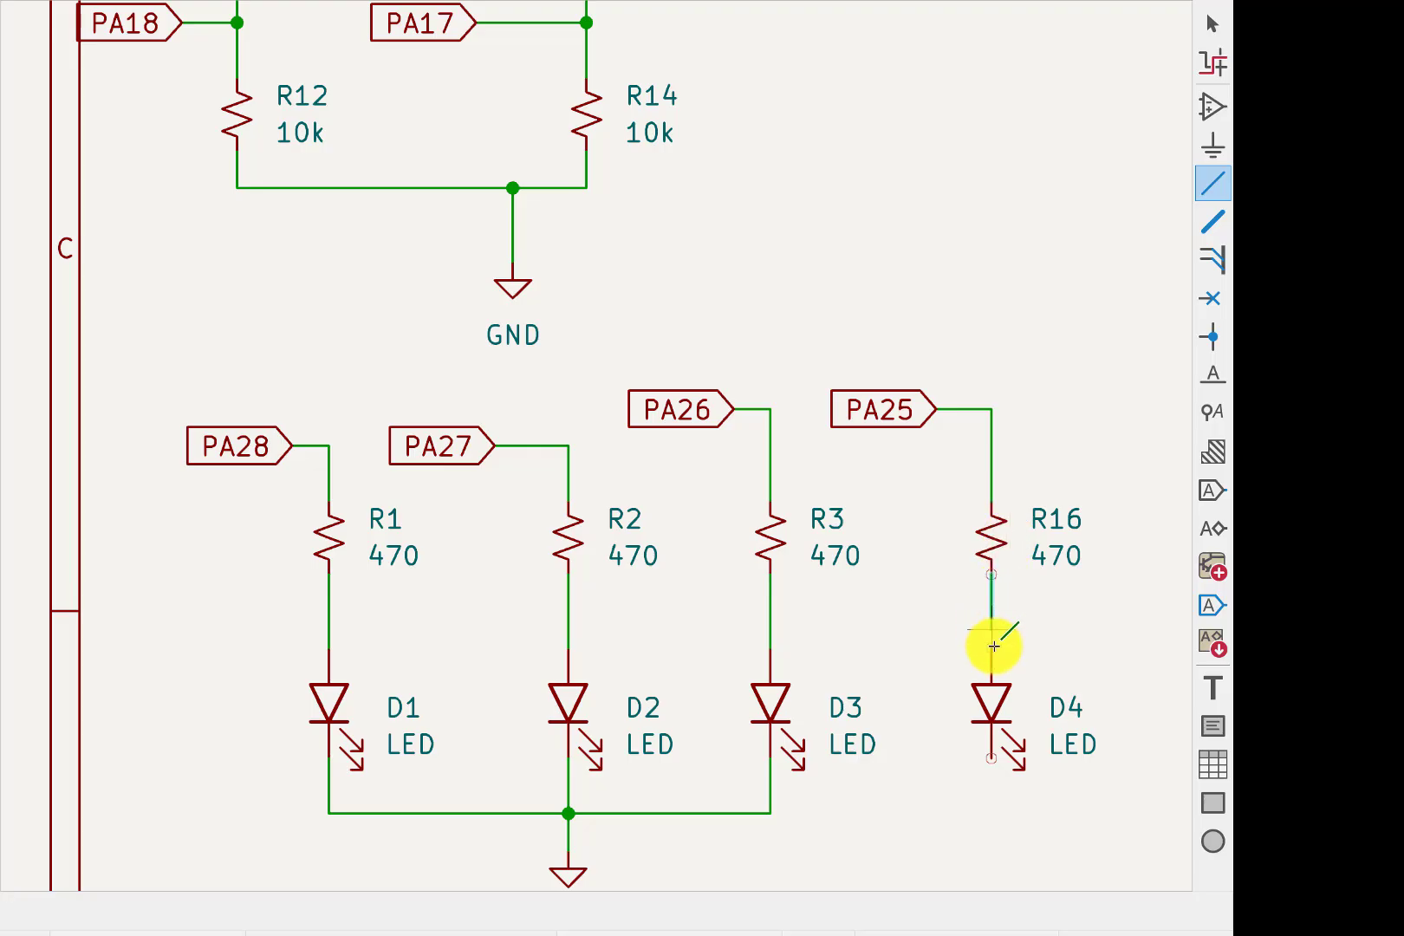
click(991, 685)
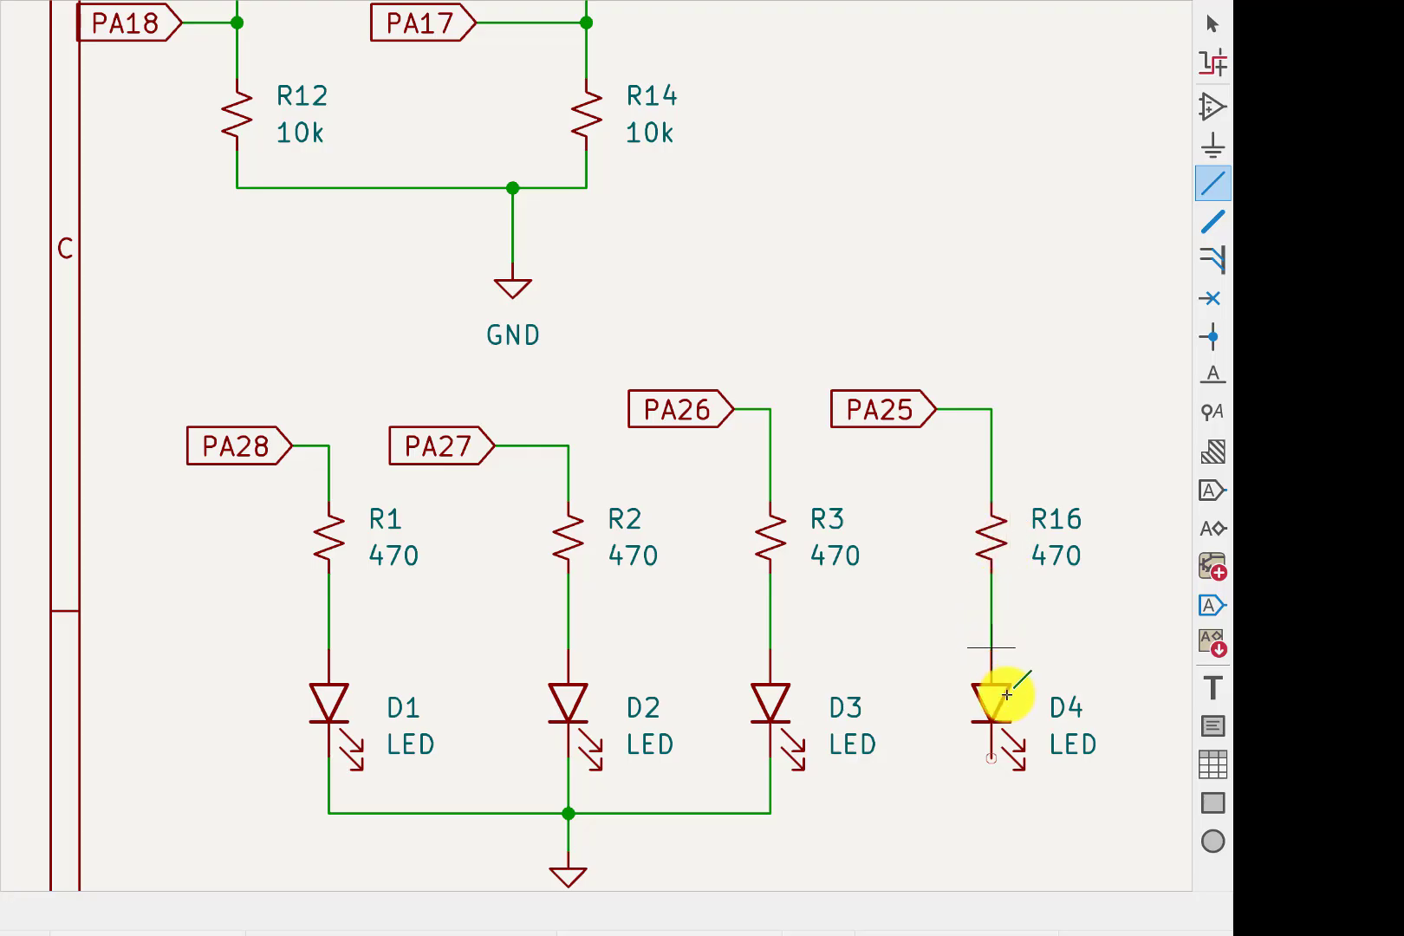
click(990, 758)
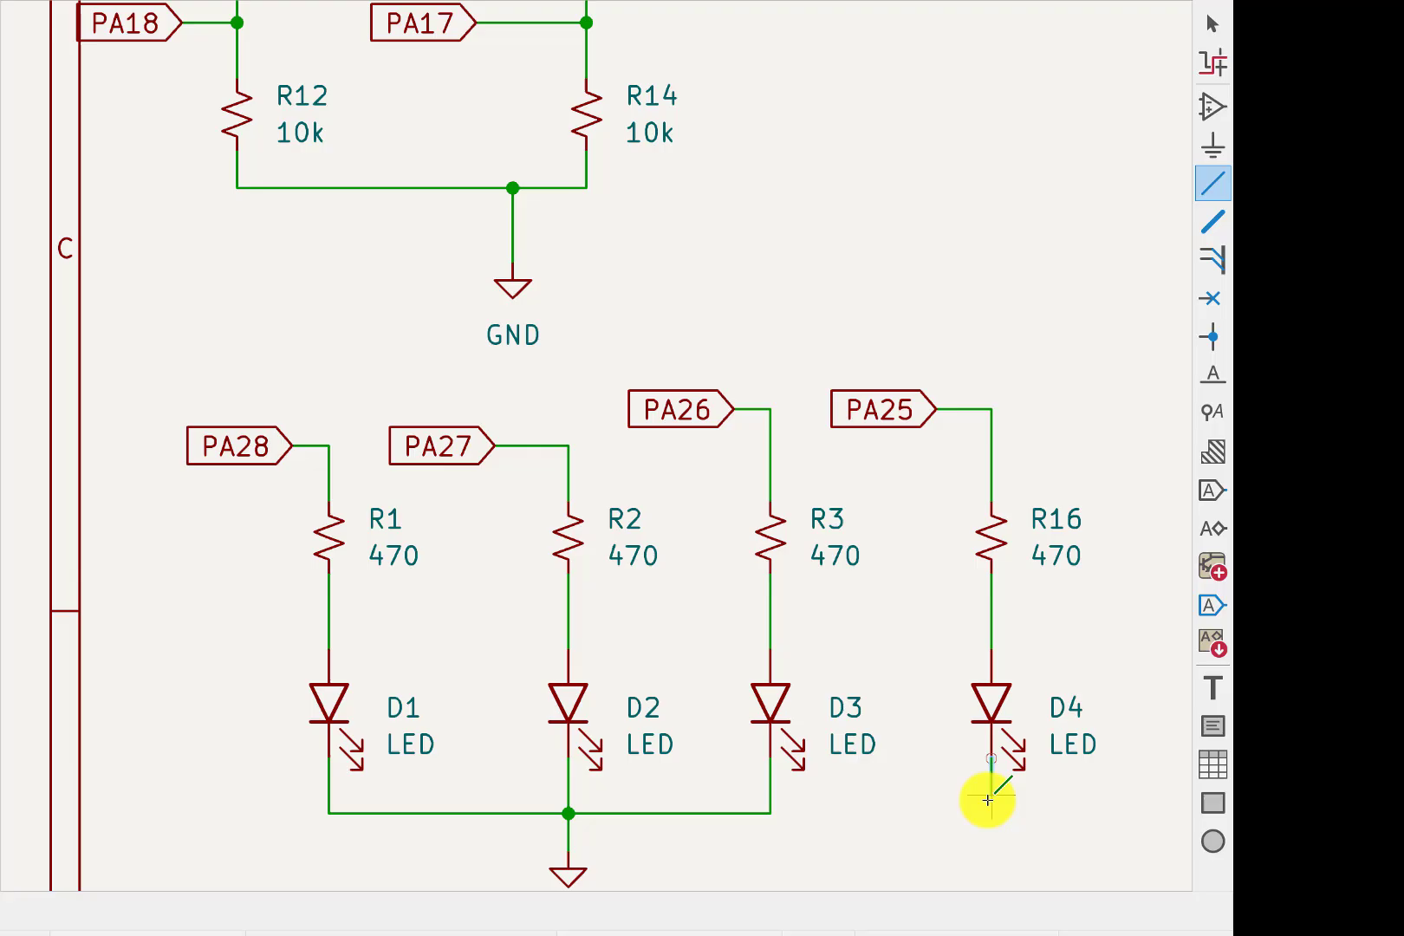
click(772, 808)
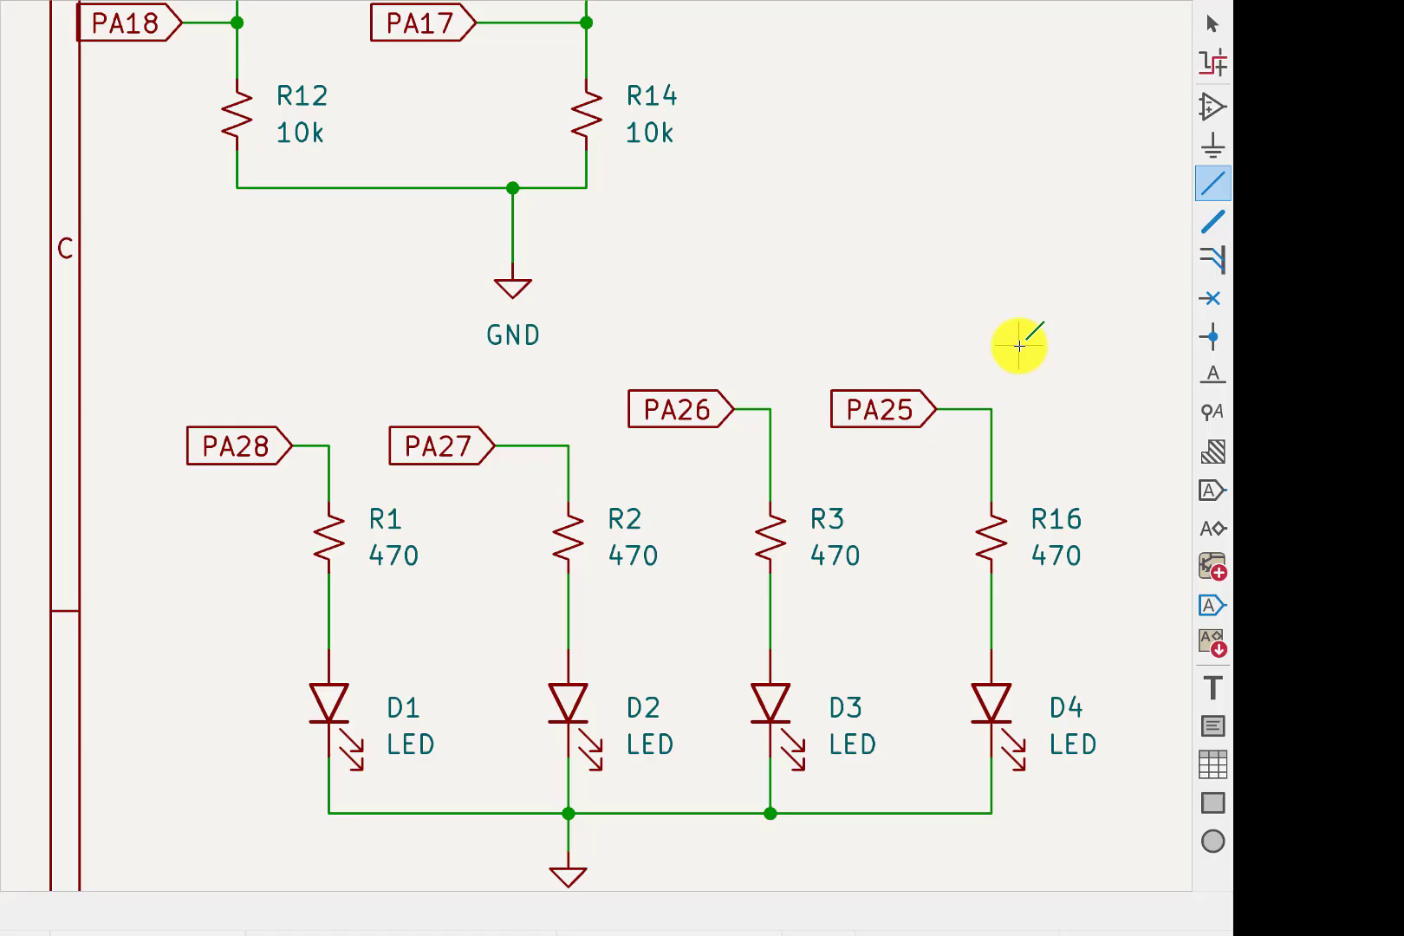
Cancel the accidental wire from R6, then wire PB0 to R11 and PB1 to R9.
scroll(1019, 346, right, 5)
scroll(1020, 346, right, 10)
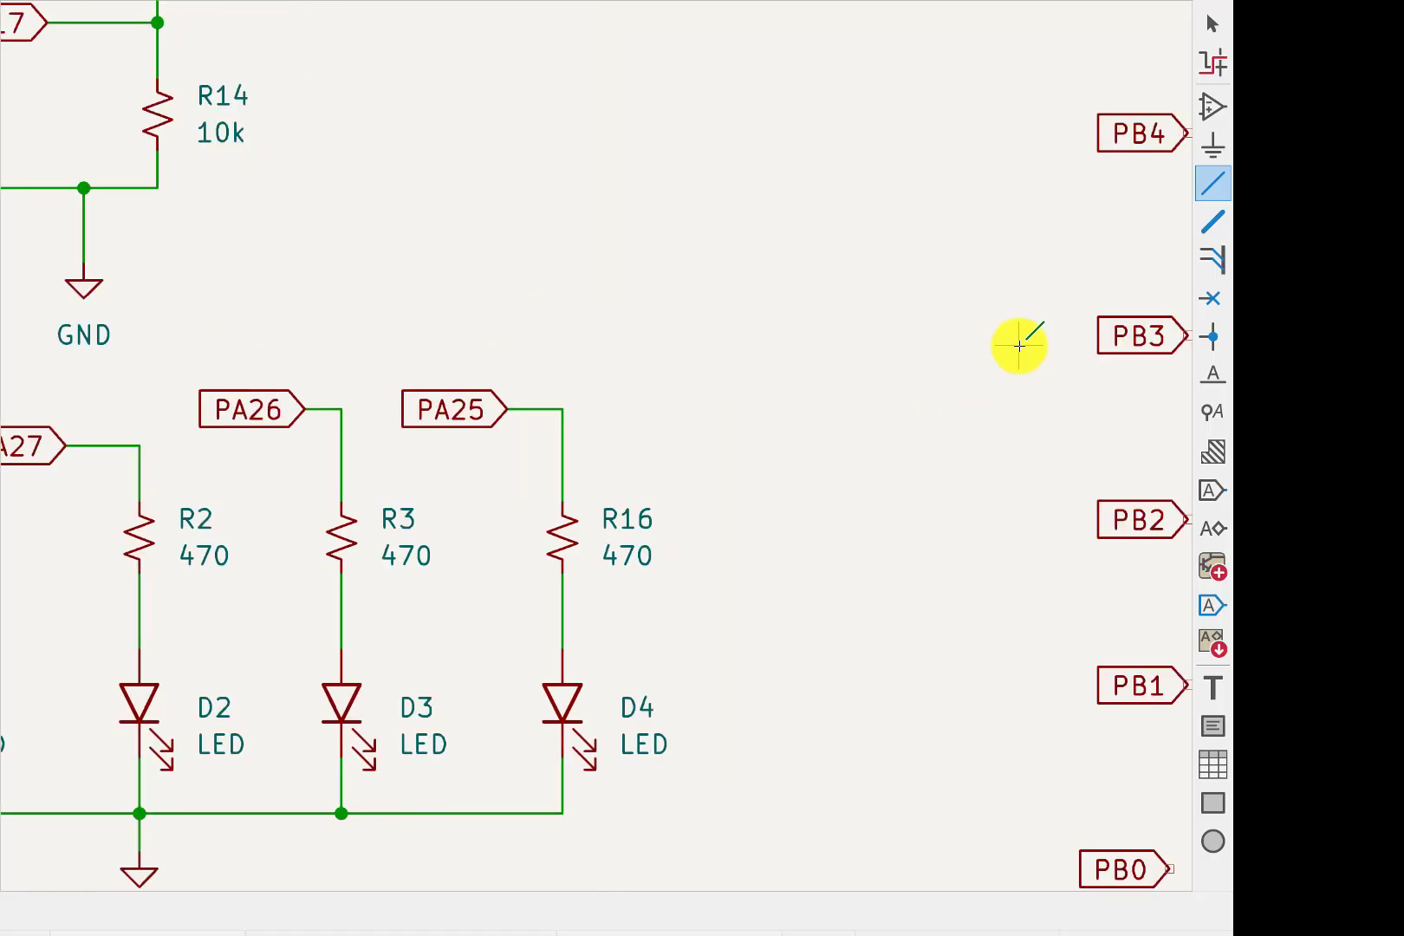
scroll(1019, 346, right, 3)
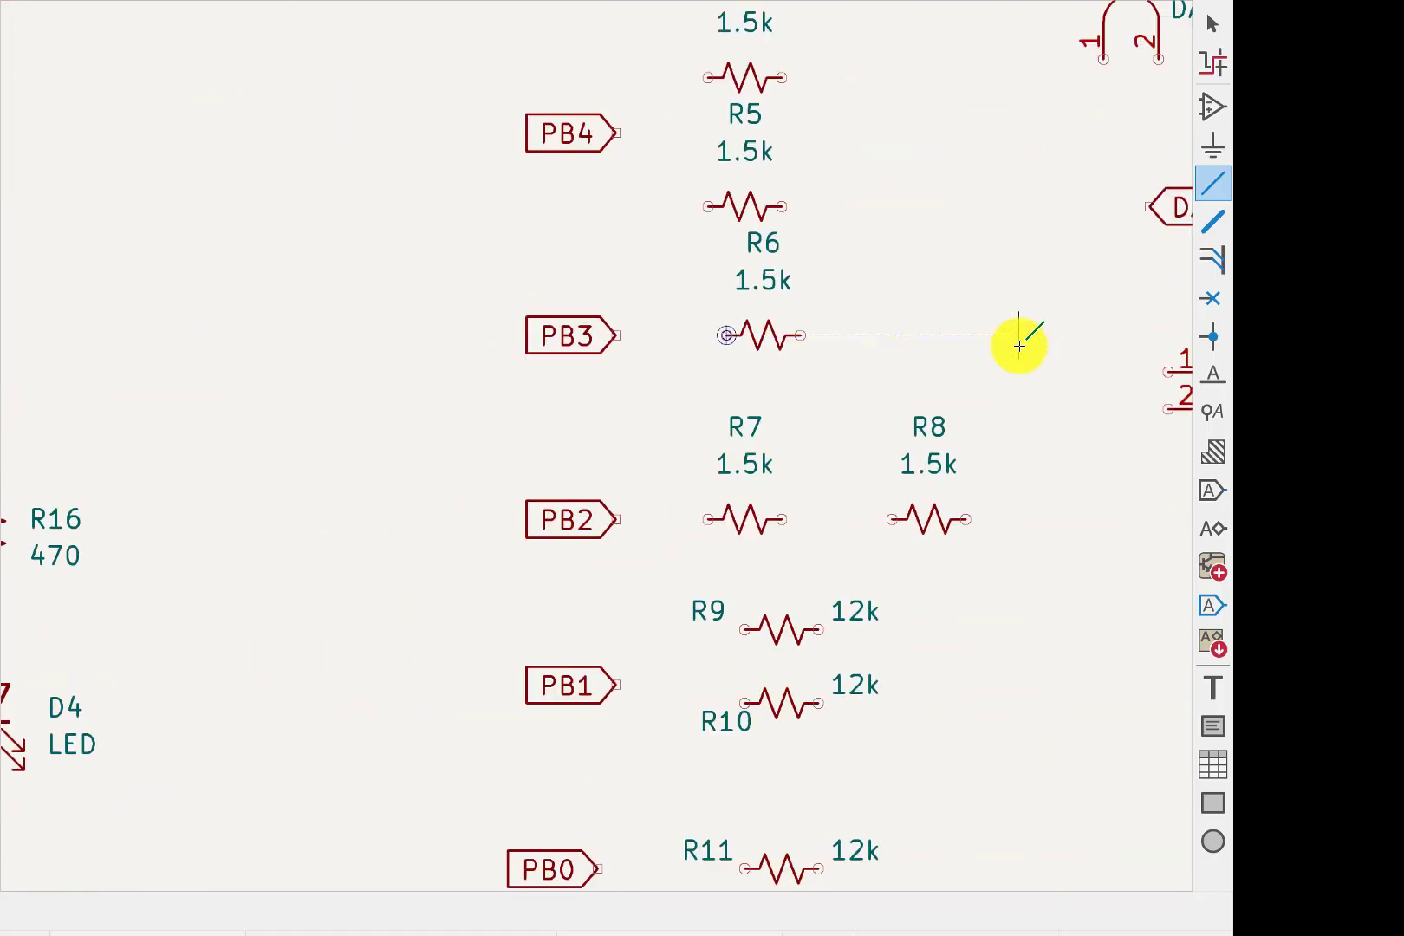
key(Escape)
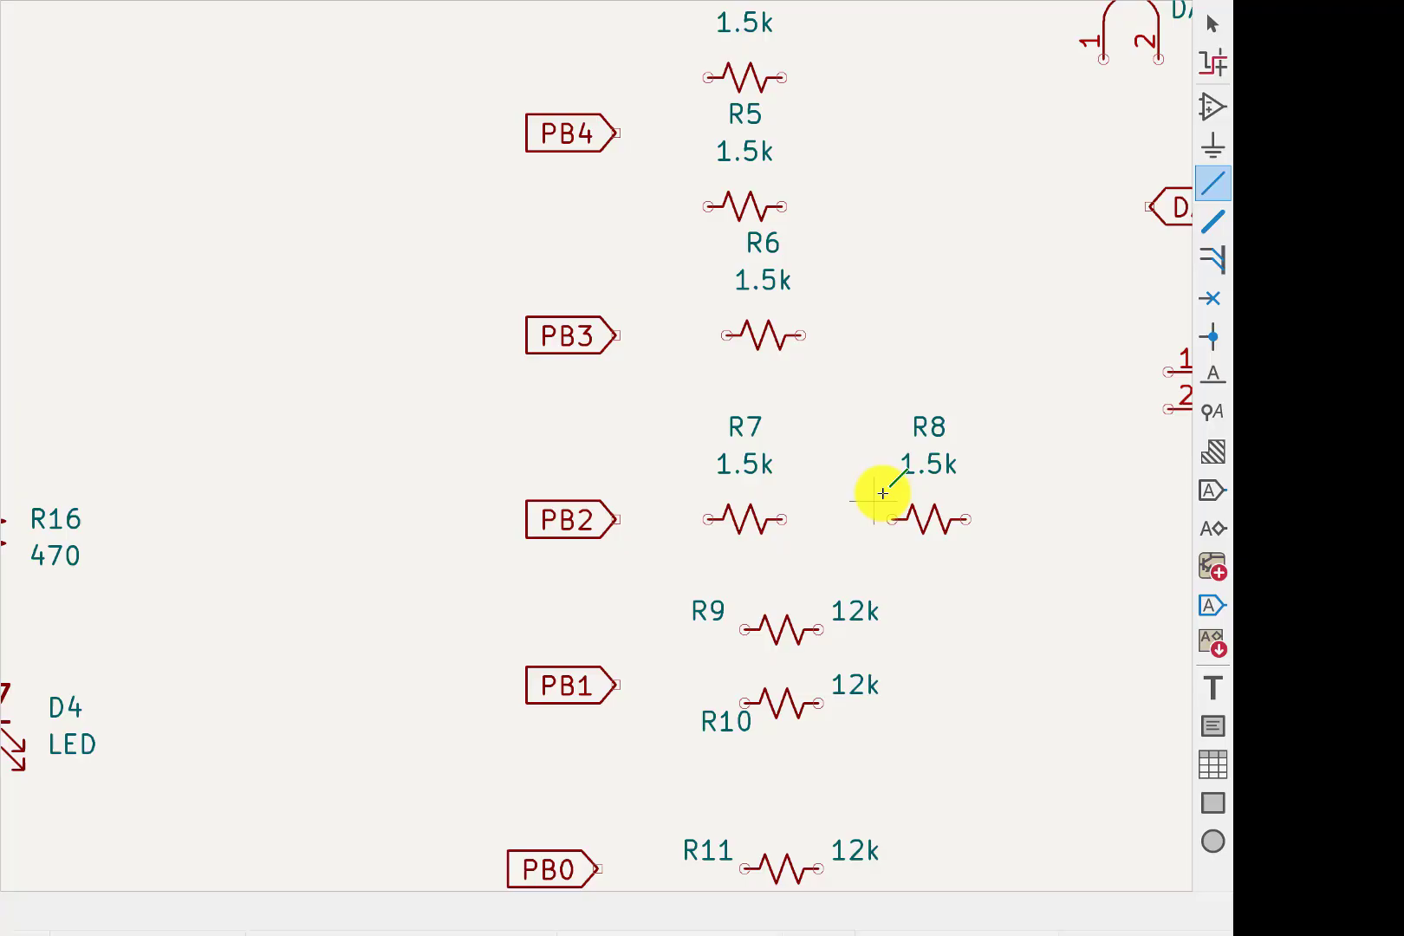
scroll(884, 493, down, 2)
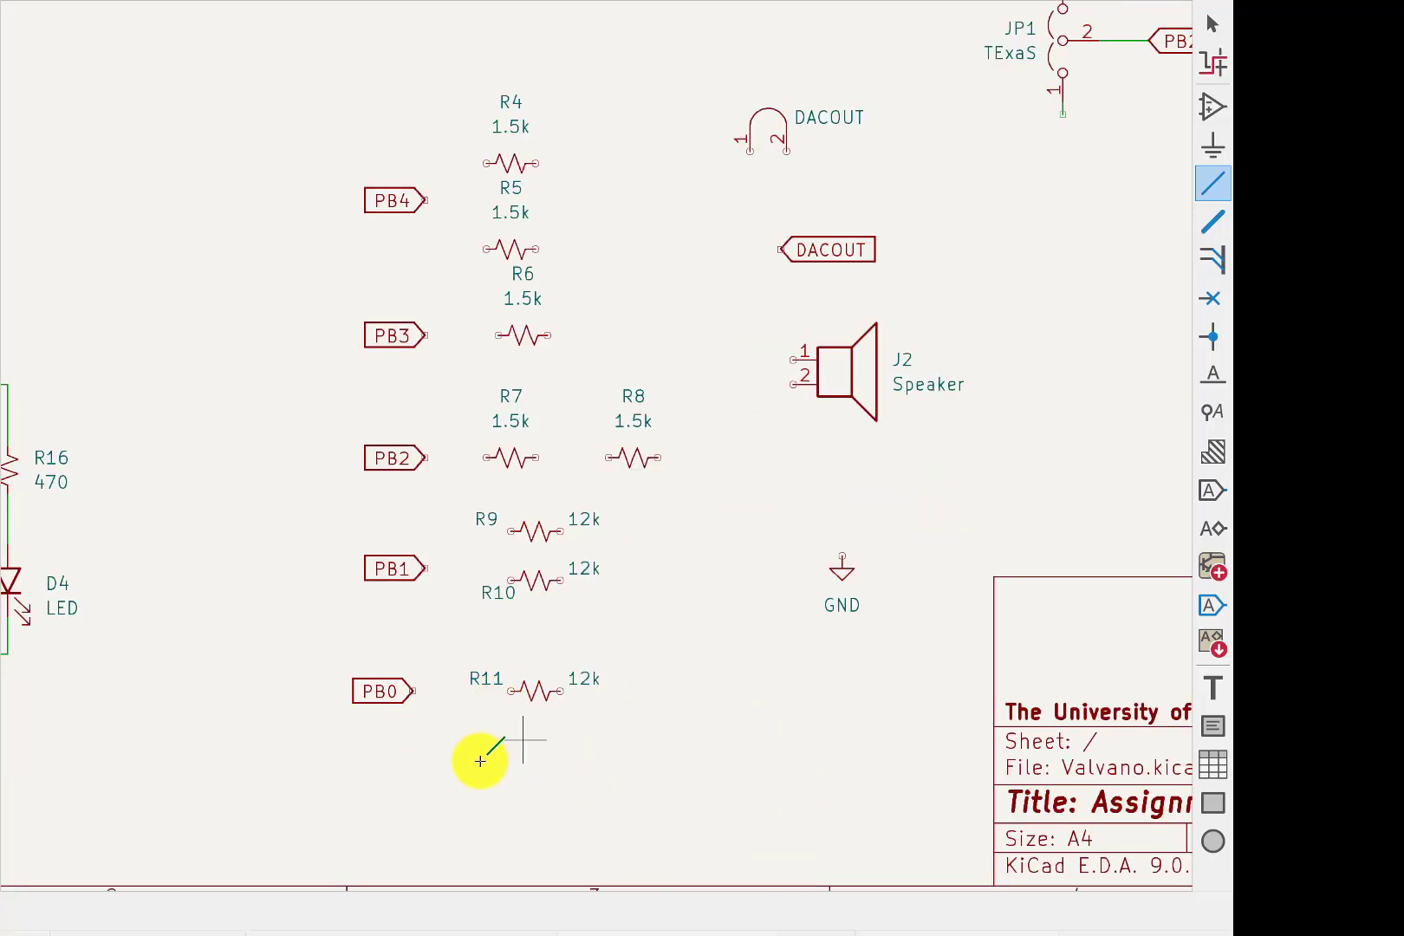
scroll(438, 709, up, 2)
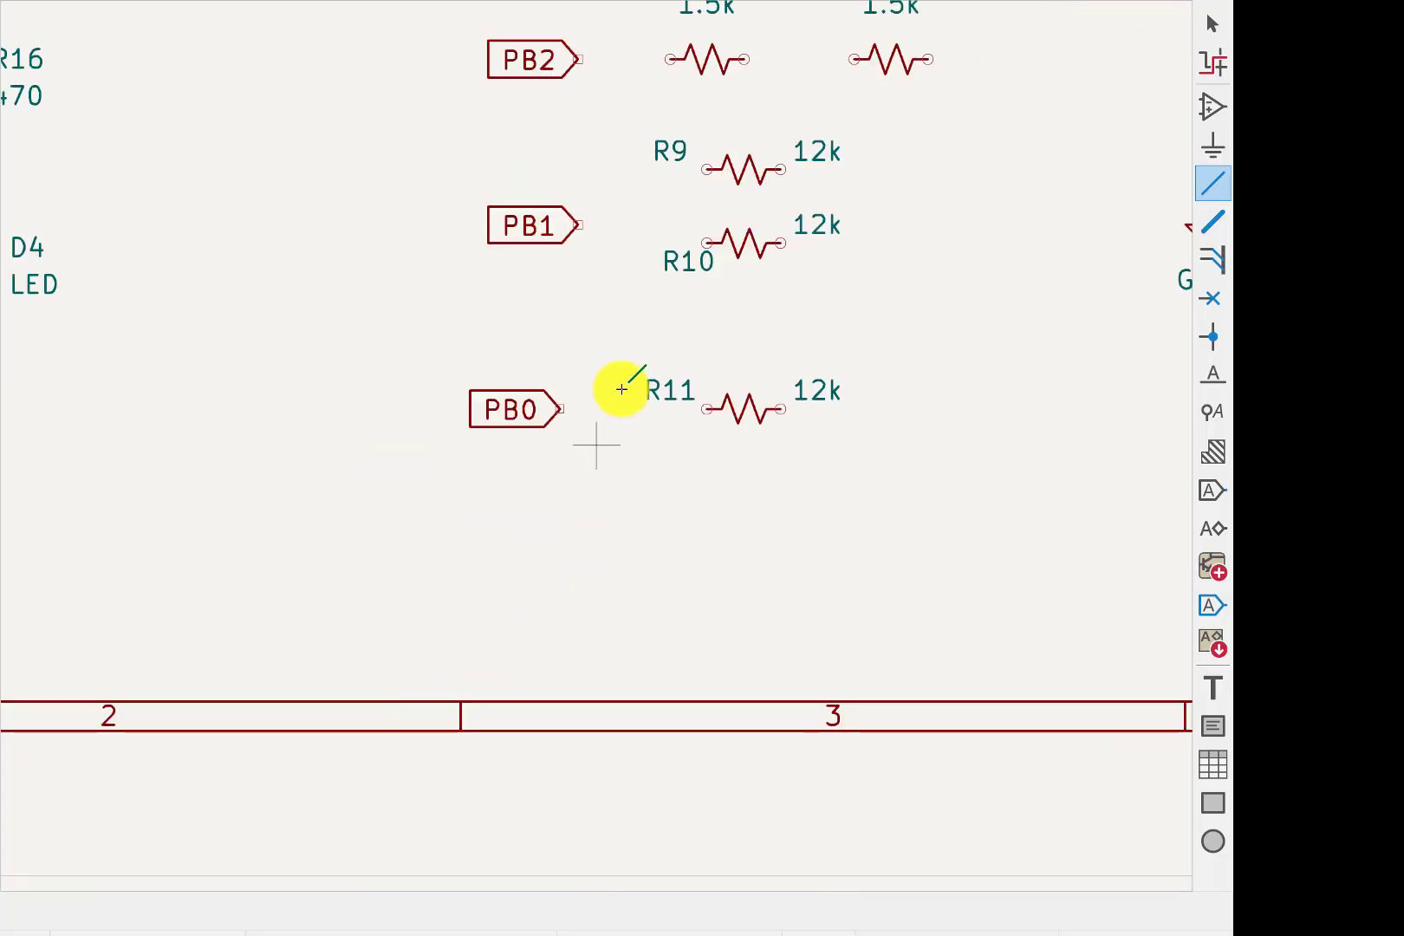
click(558, 409)
click(709, 409)
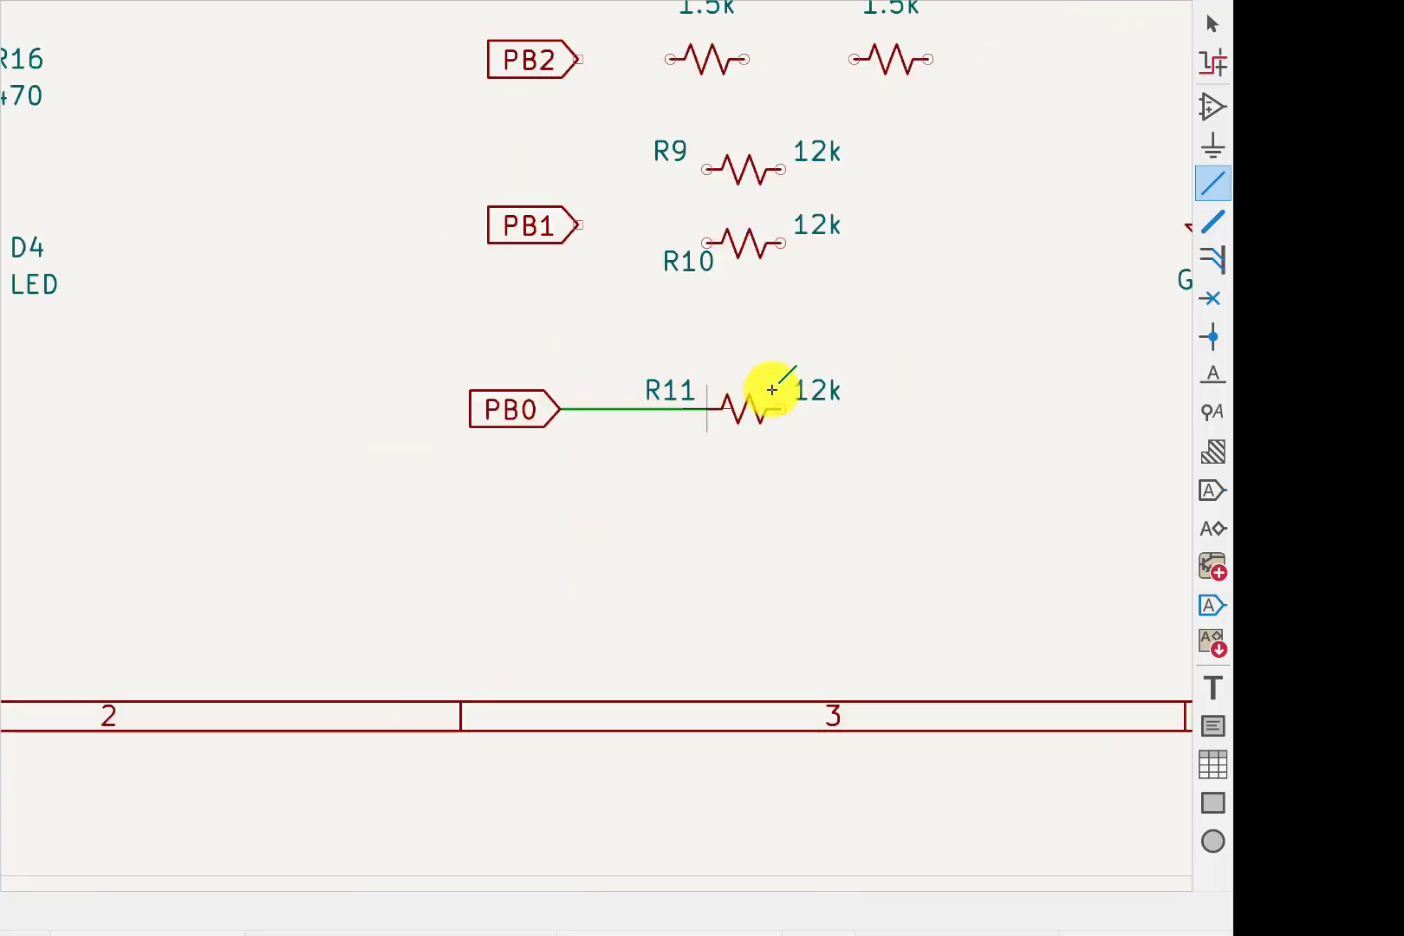
click(579, 225)
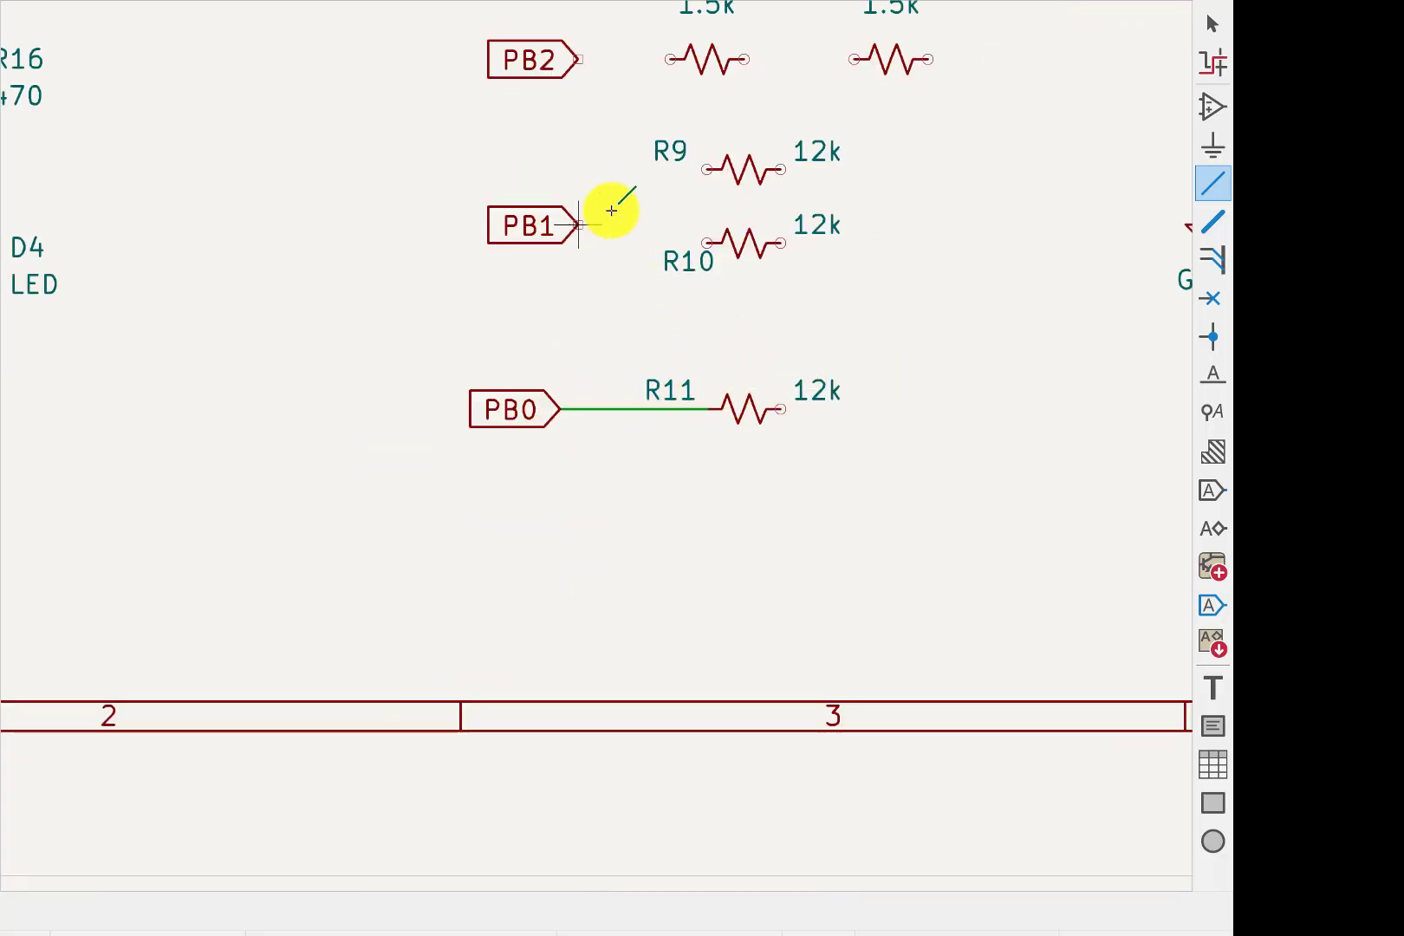
click(670, 151)
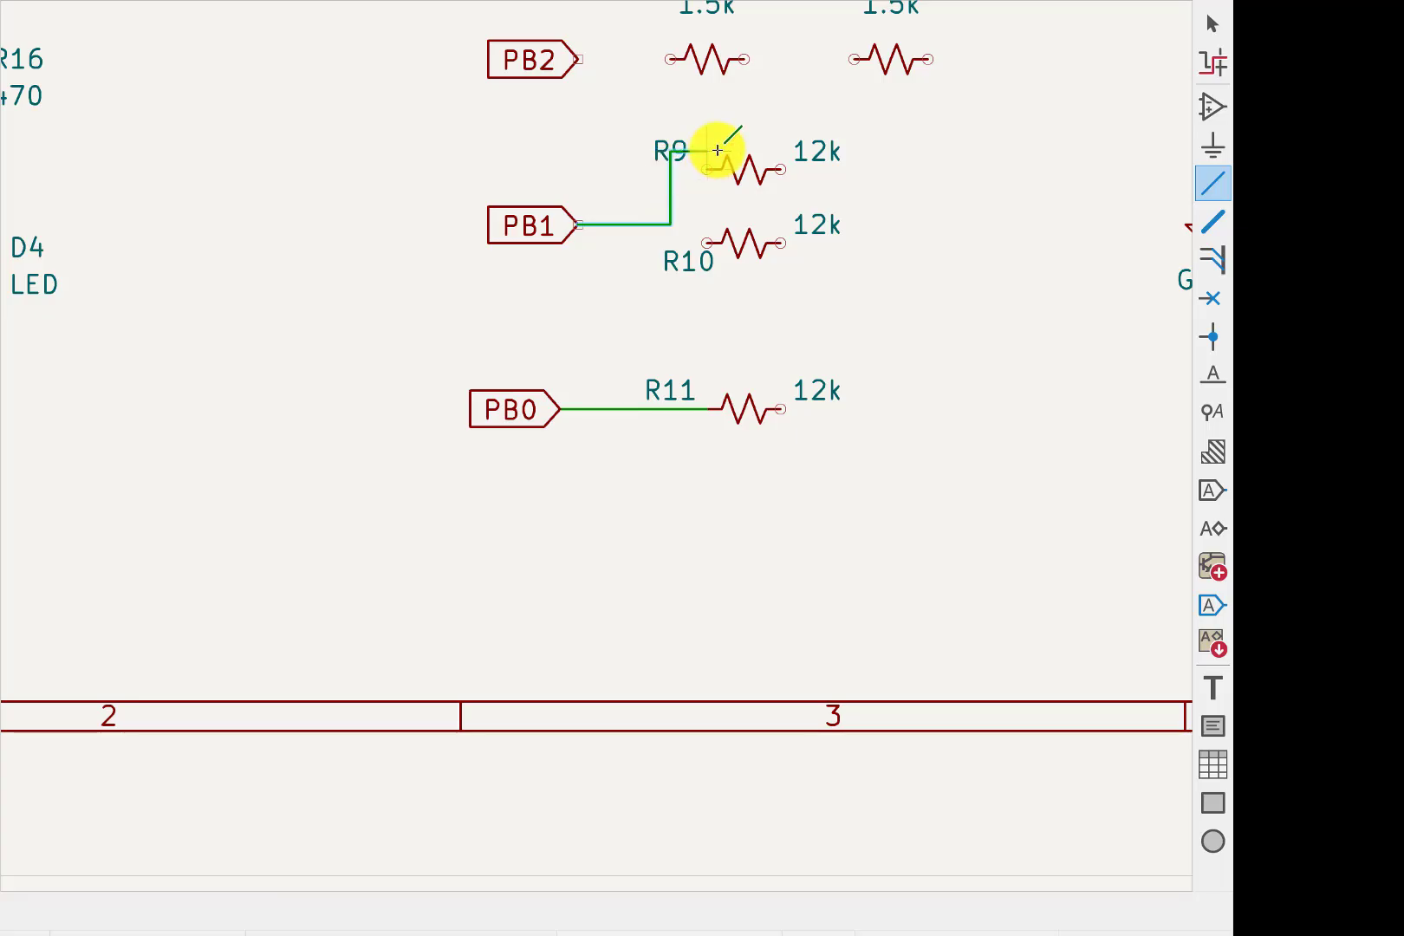
click(705, 169)
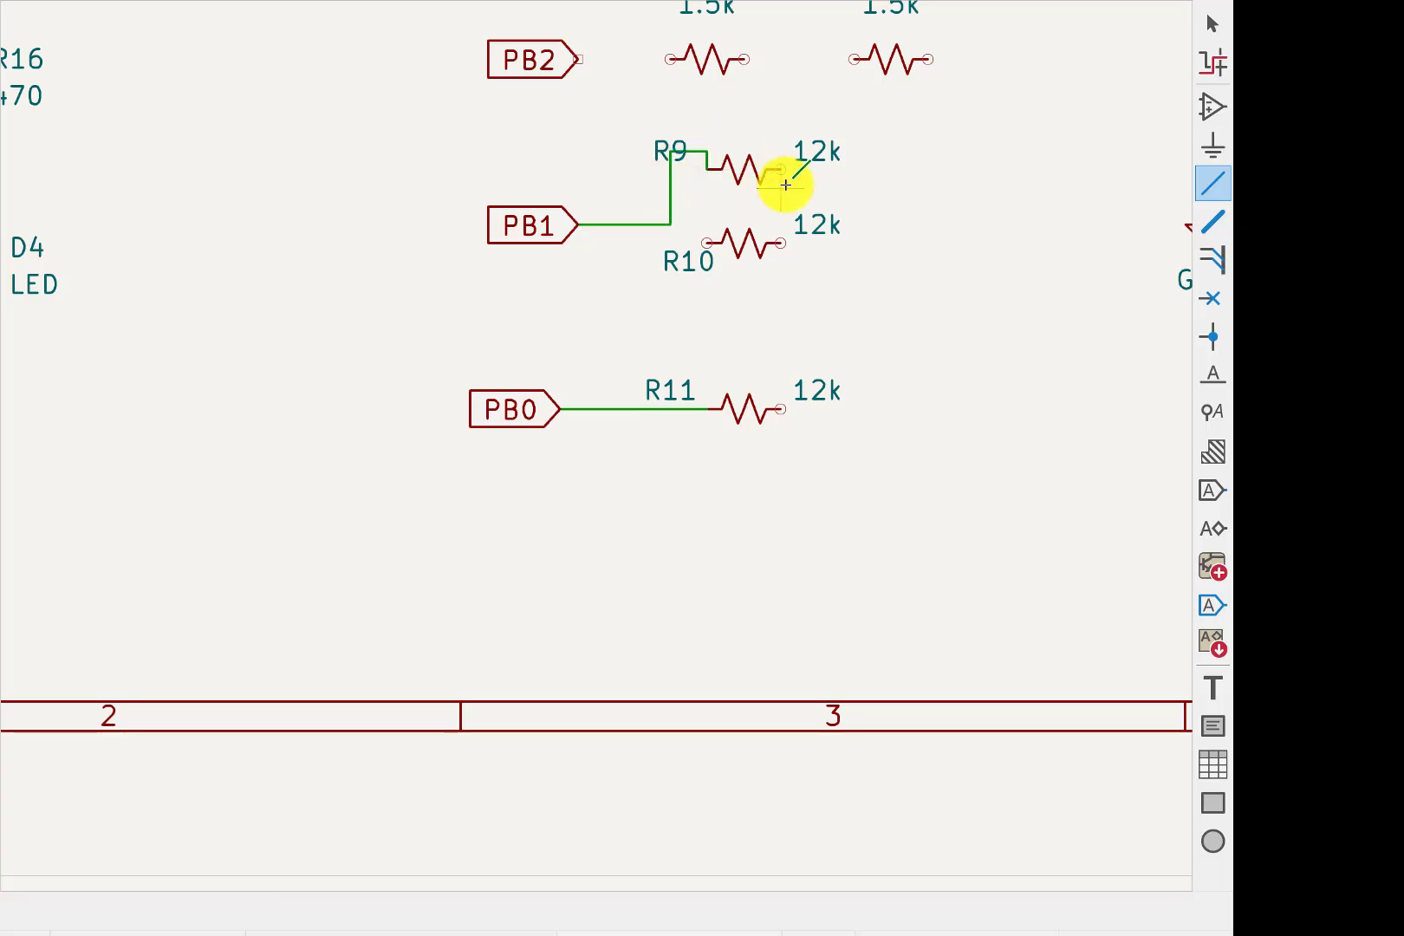
Drag the PB1 wire segment down so it lands on R9's pin.
click(1212, 26)
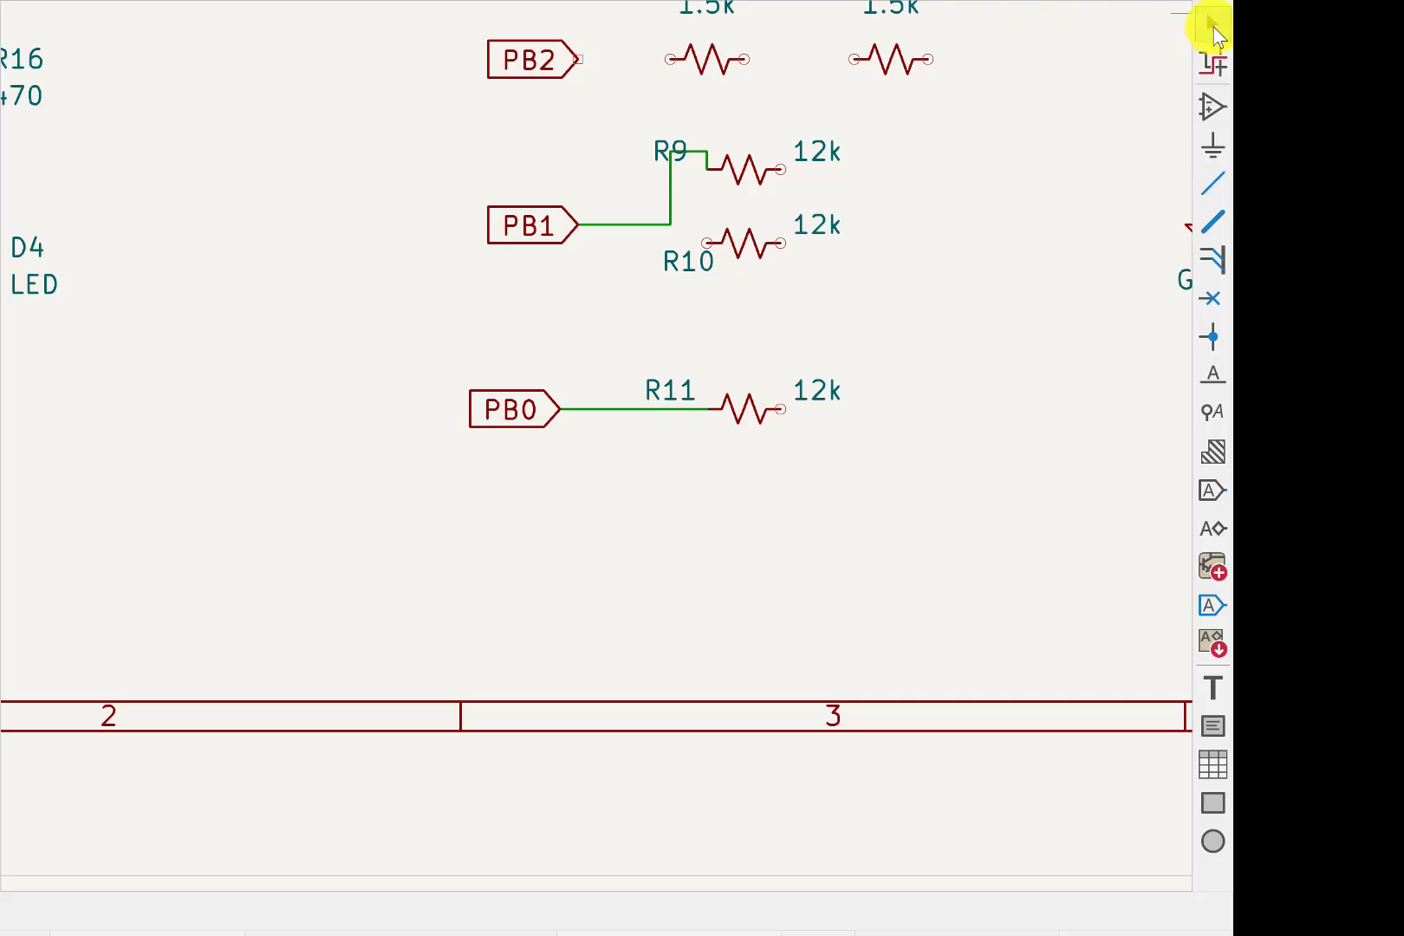
scroll(732, 173, up, 3)
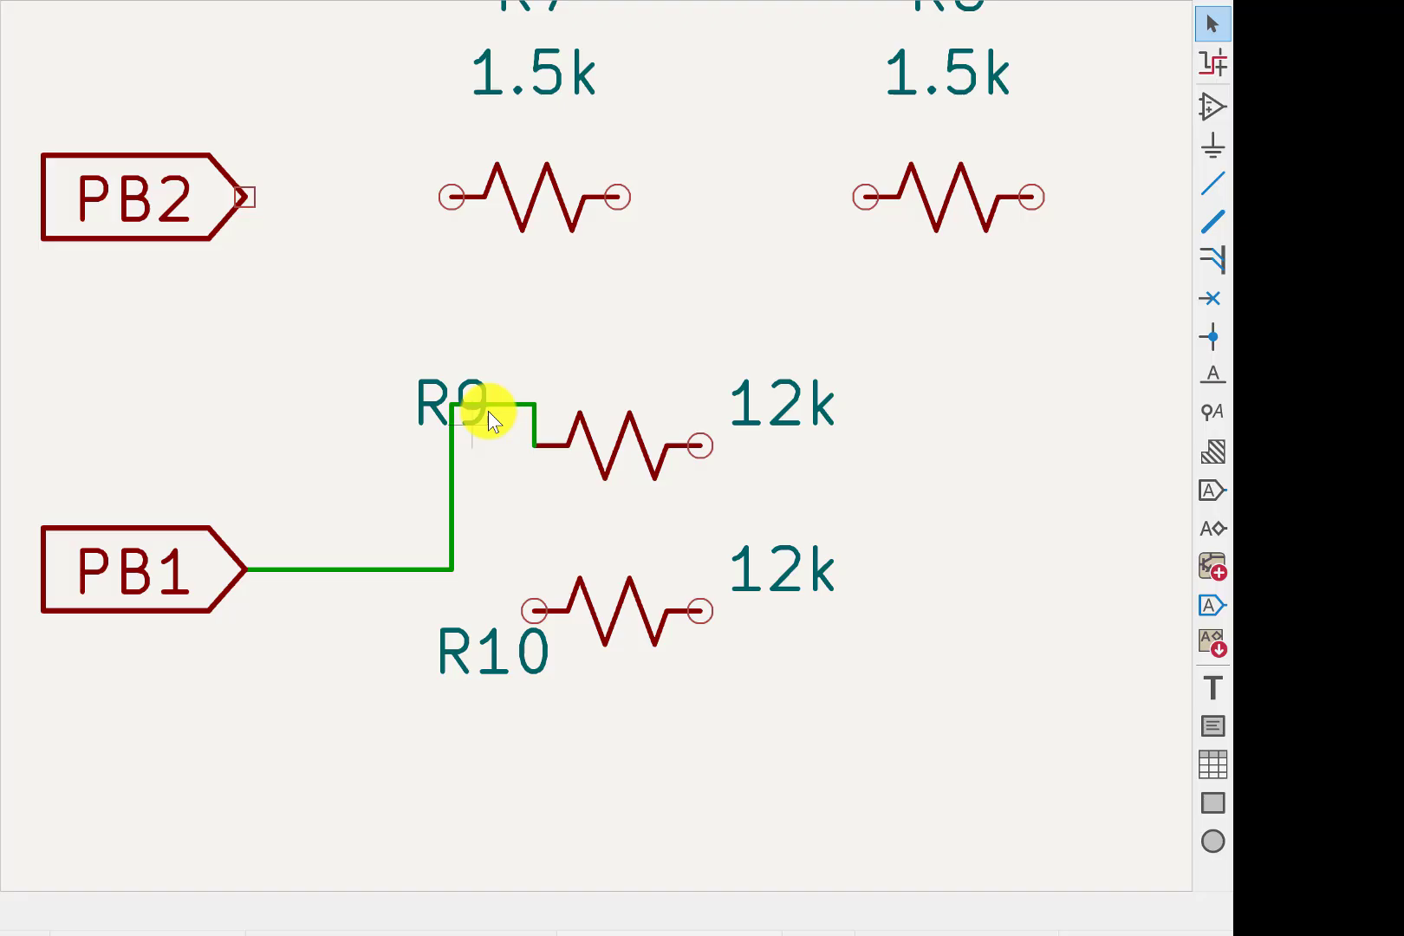
click(514, 414)
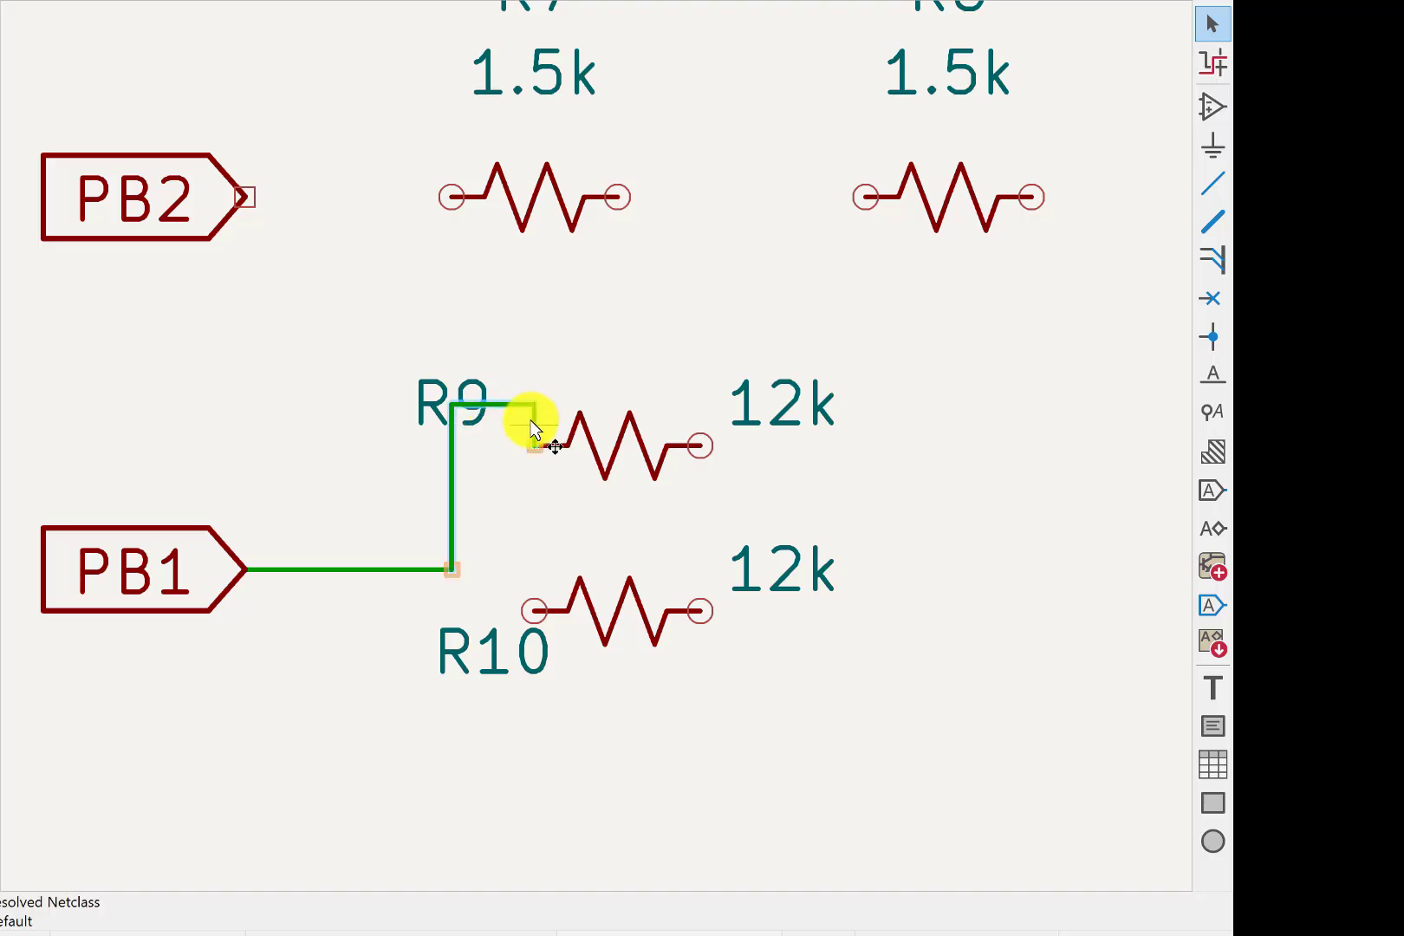
drag(531, 428, 523, 445)
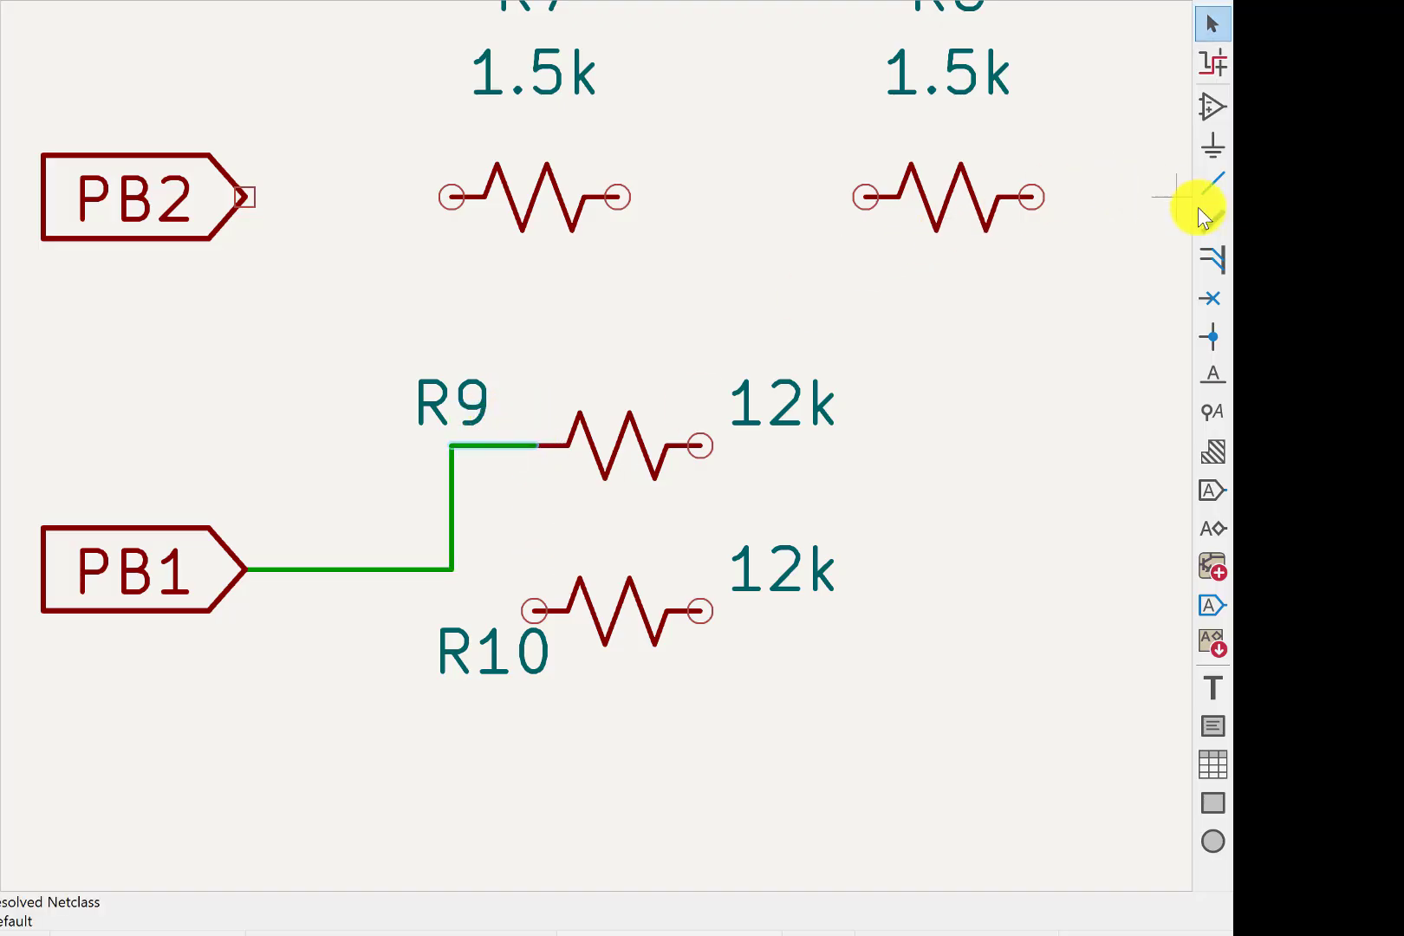
Branch the PB1 wire to R10, and wire PB2 to R7 with R7 in series to R8.
click(1216, 191)
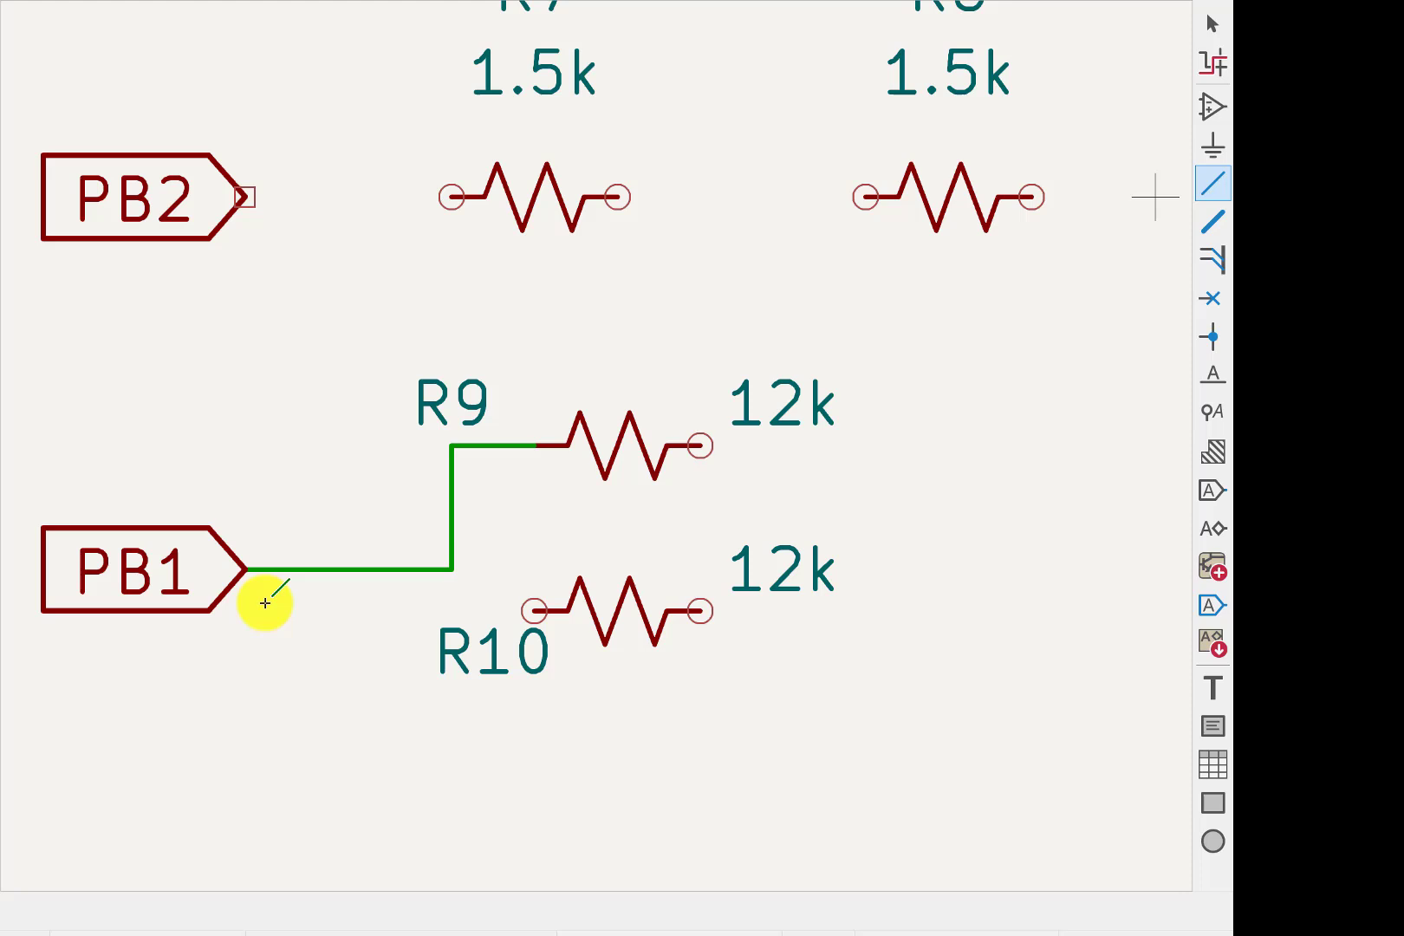
click(454, 569)
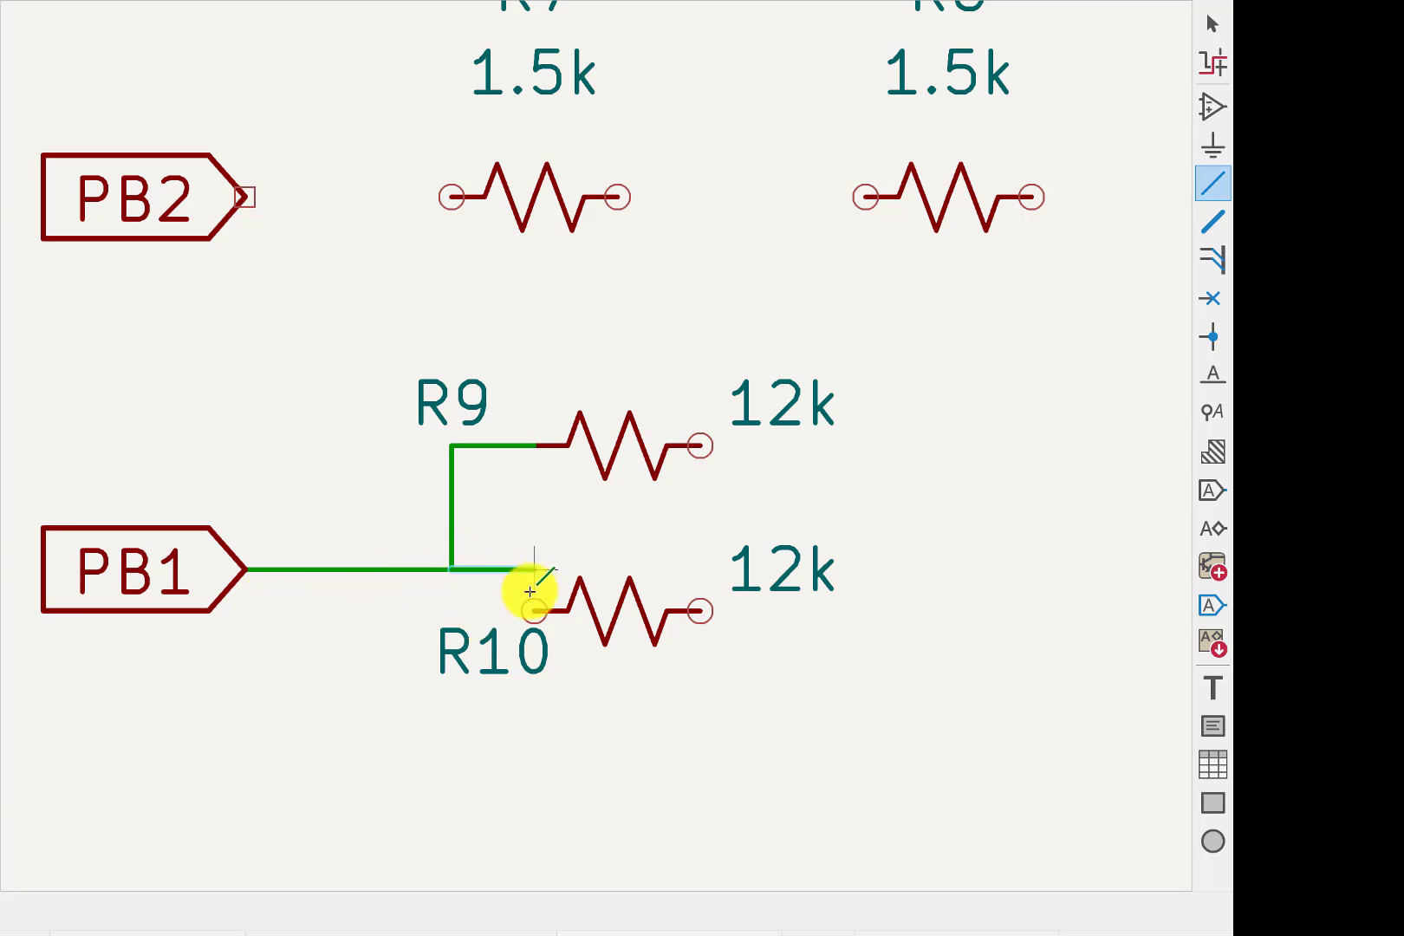
click(530, 615)
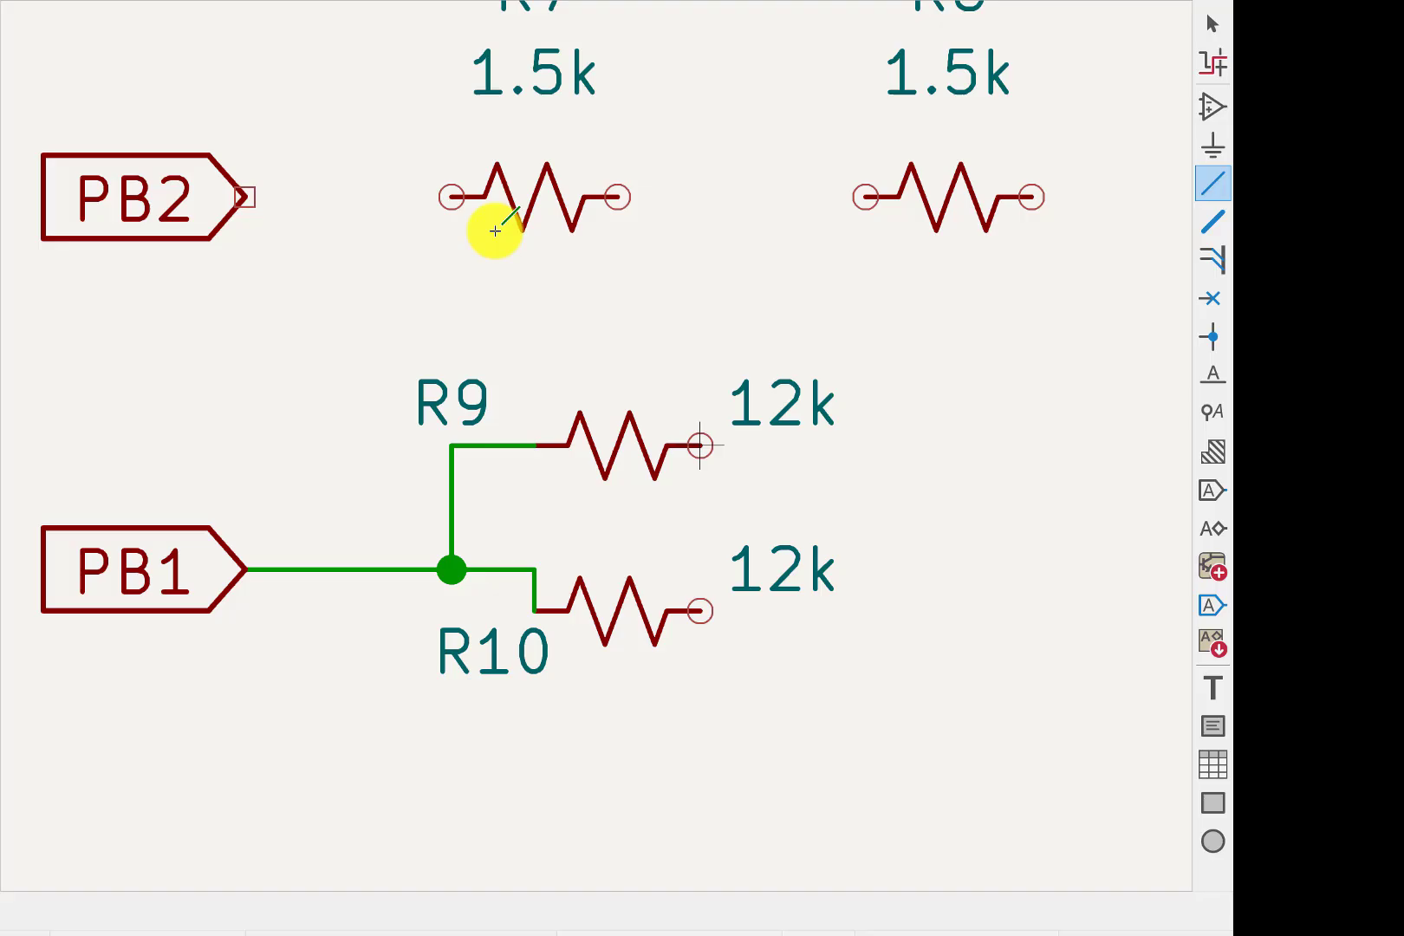
click(242, 198)
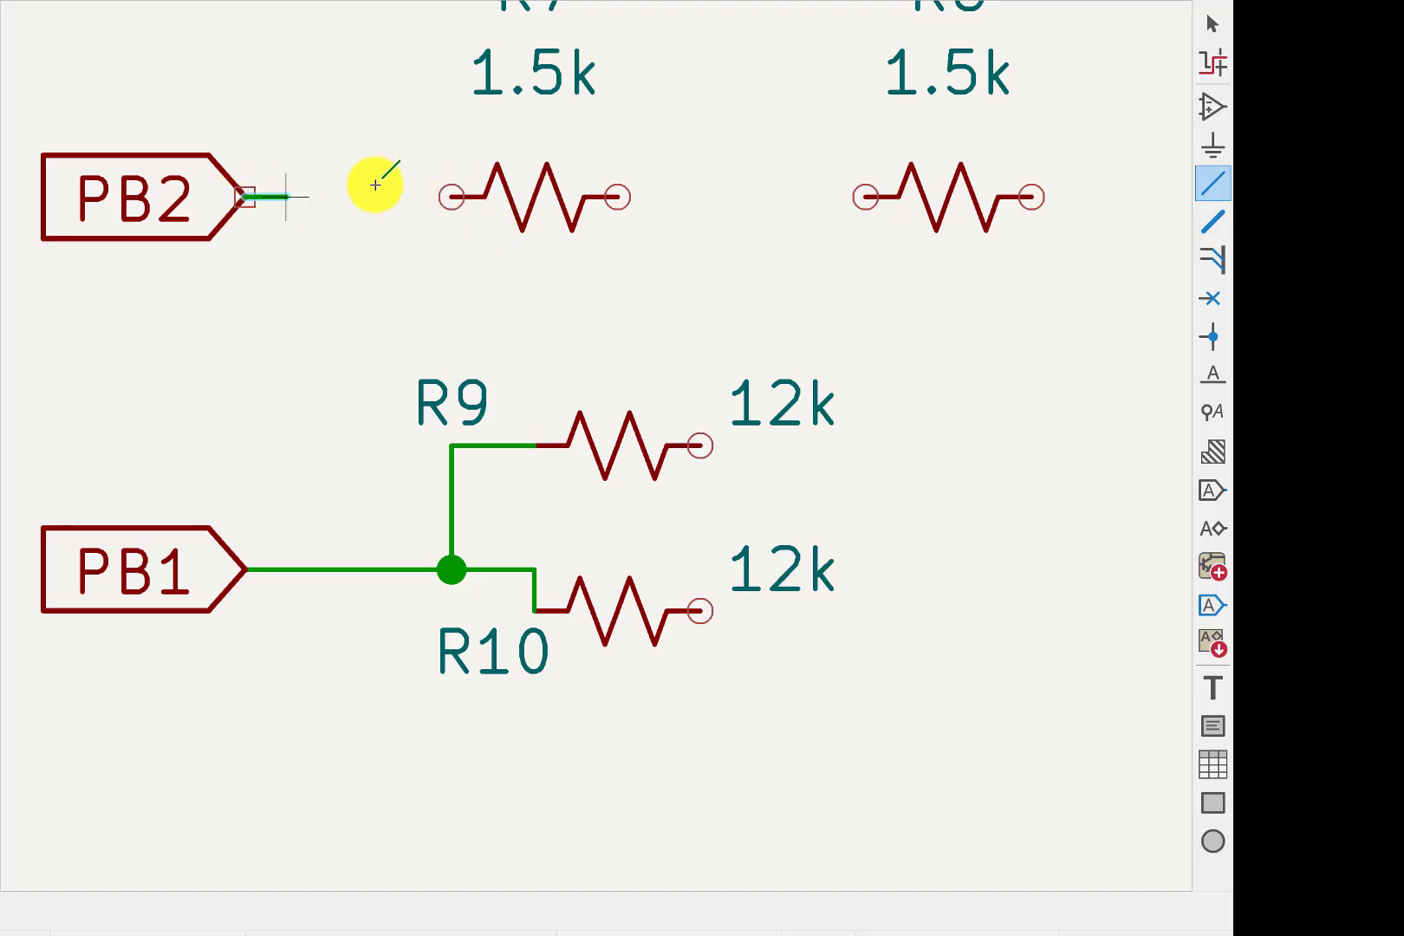
click(450, 196)
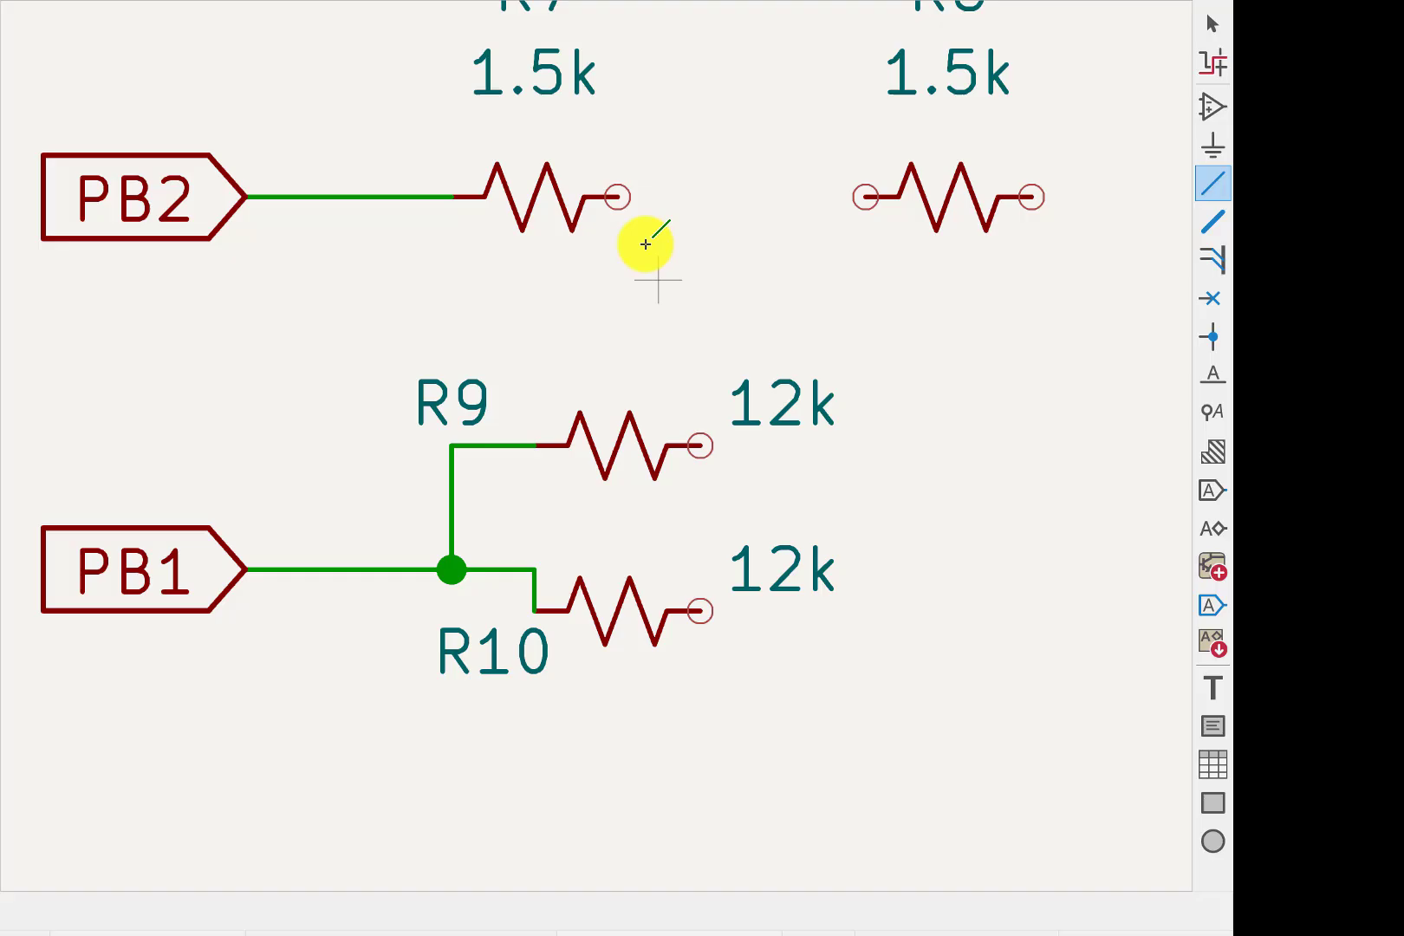
click(617, 196)
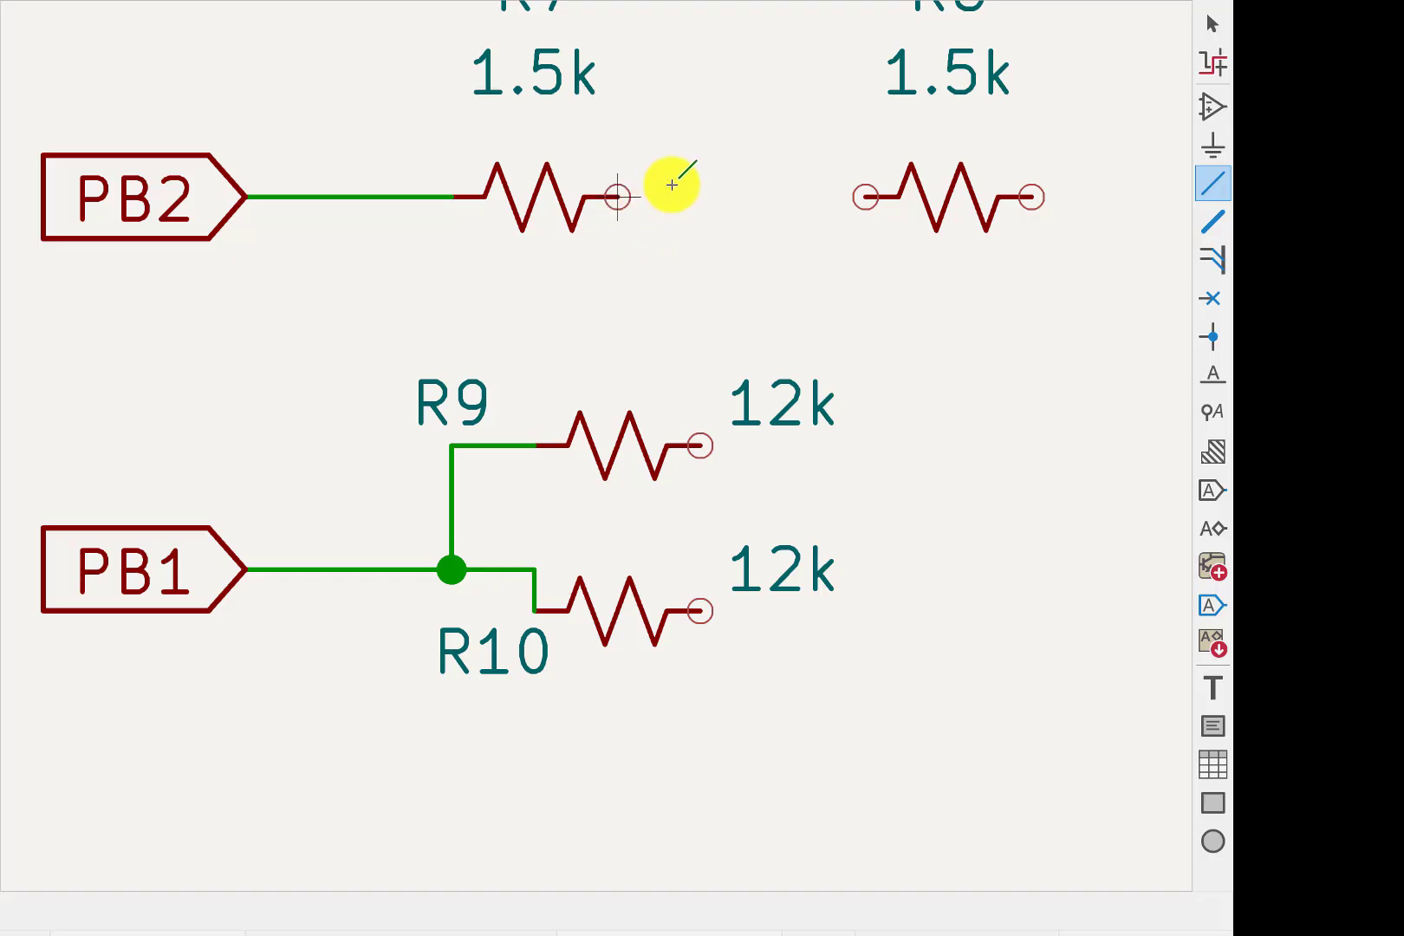
click(867, 197)
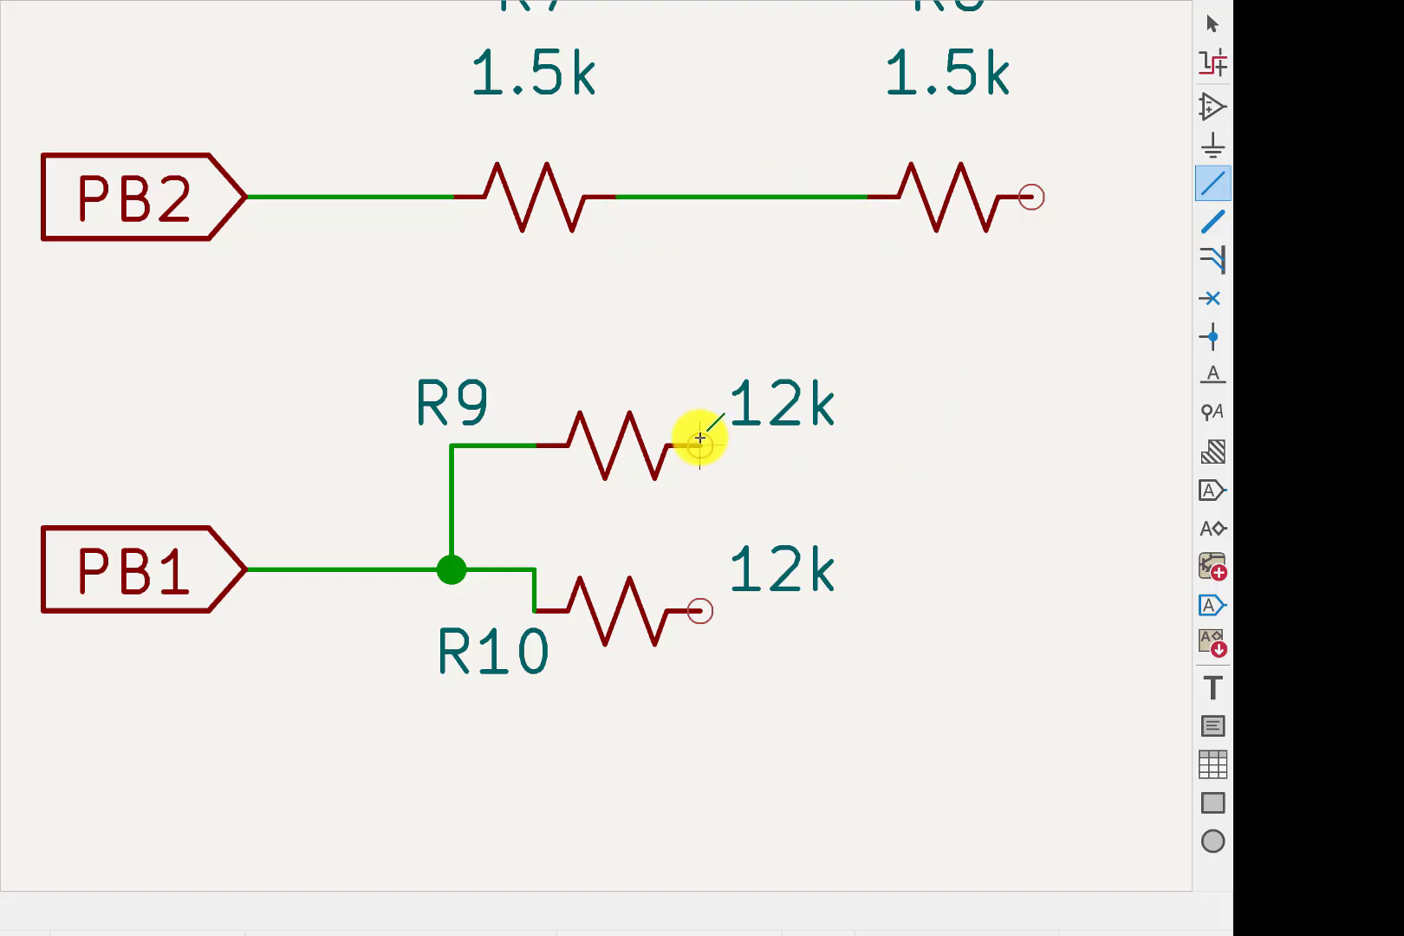
Wire PB3 to R6 and PB4 to the top 1.5k resistor.
scroll(581, 408, down, 2)
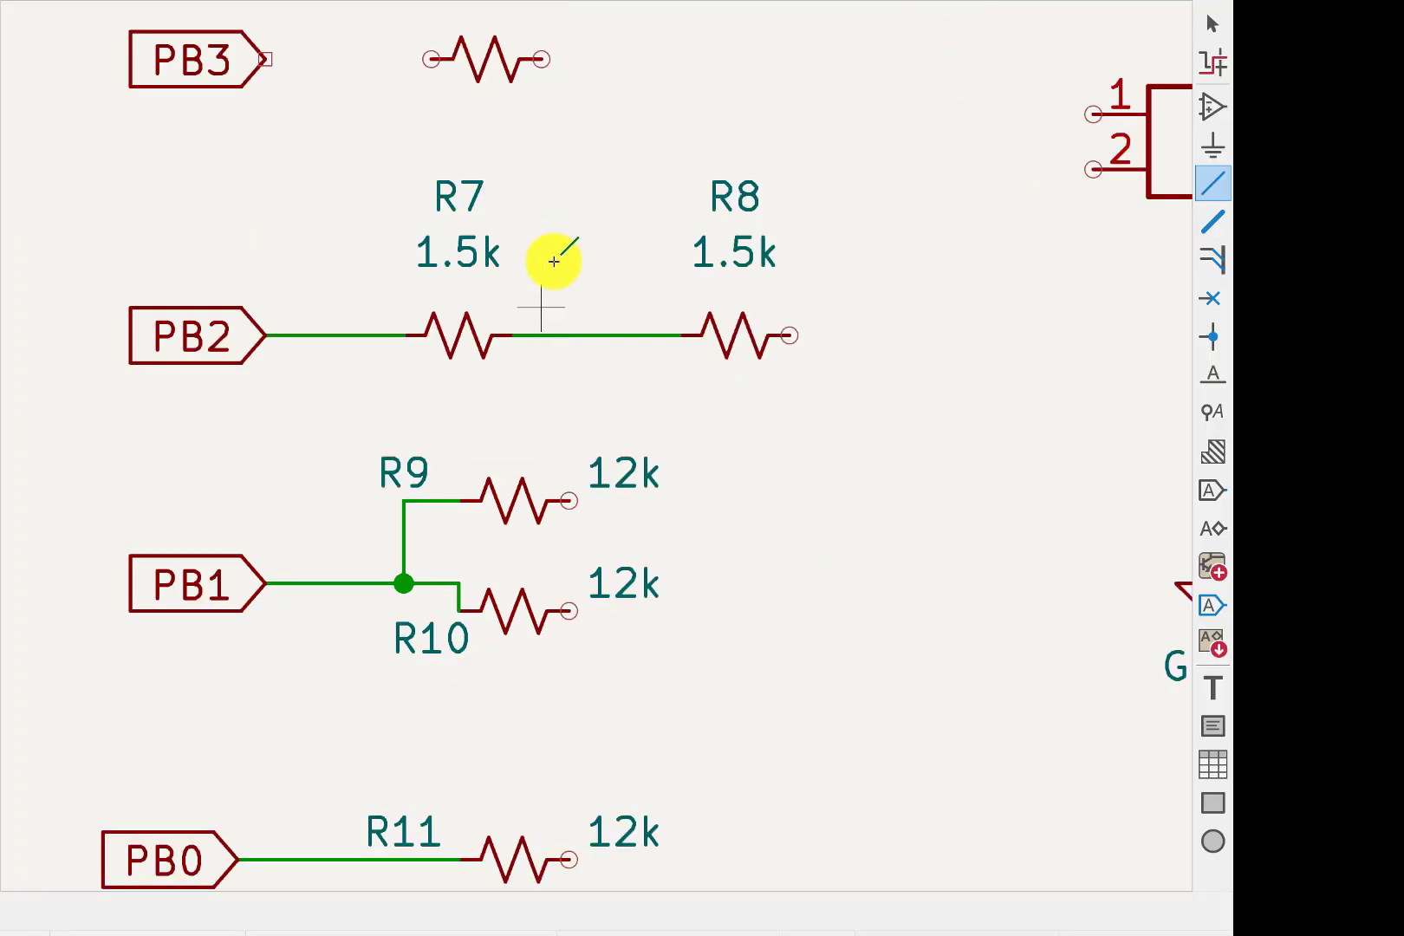
scroll(554, 261, down, 2)
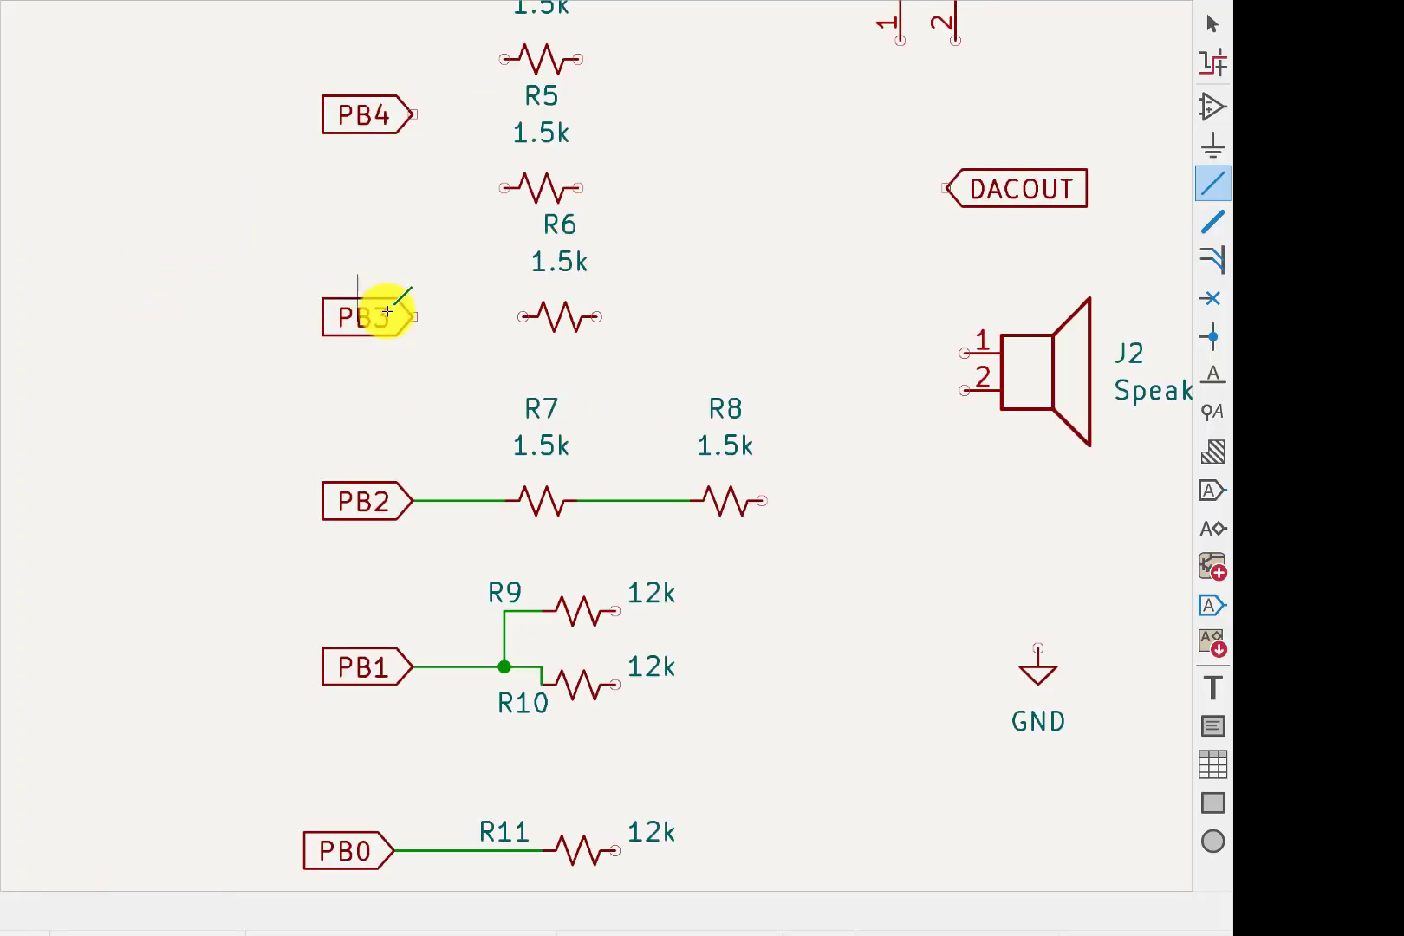
click(415, 318)
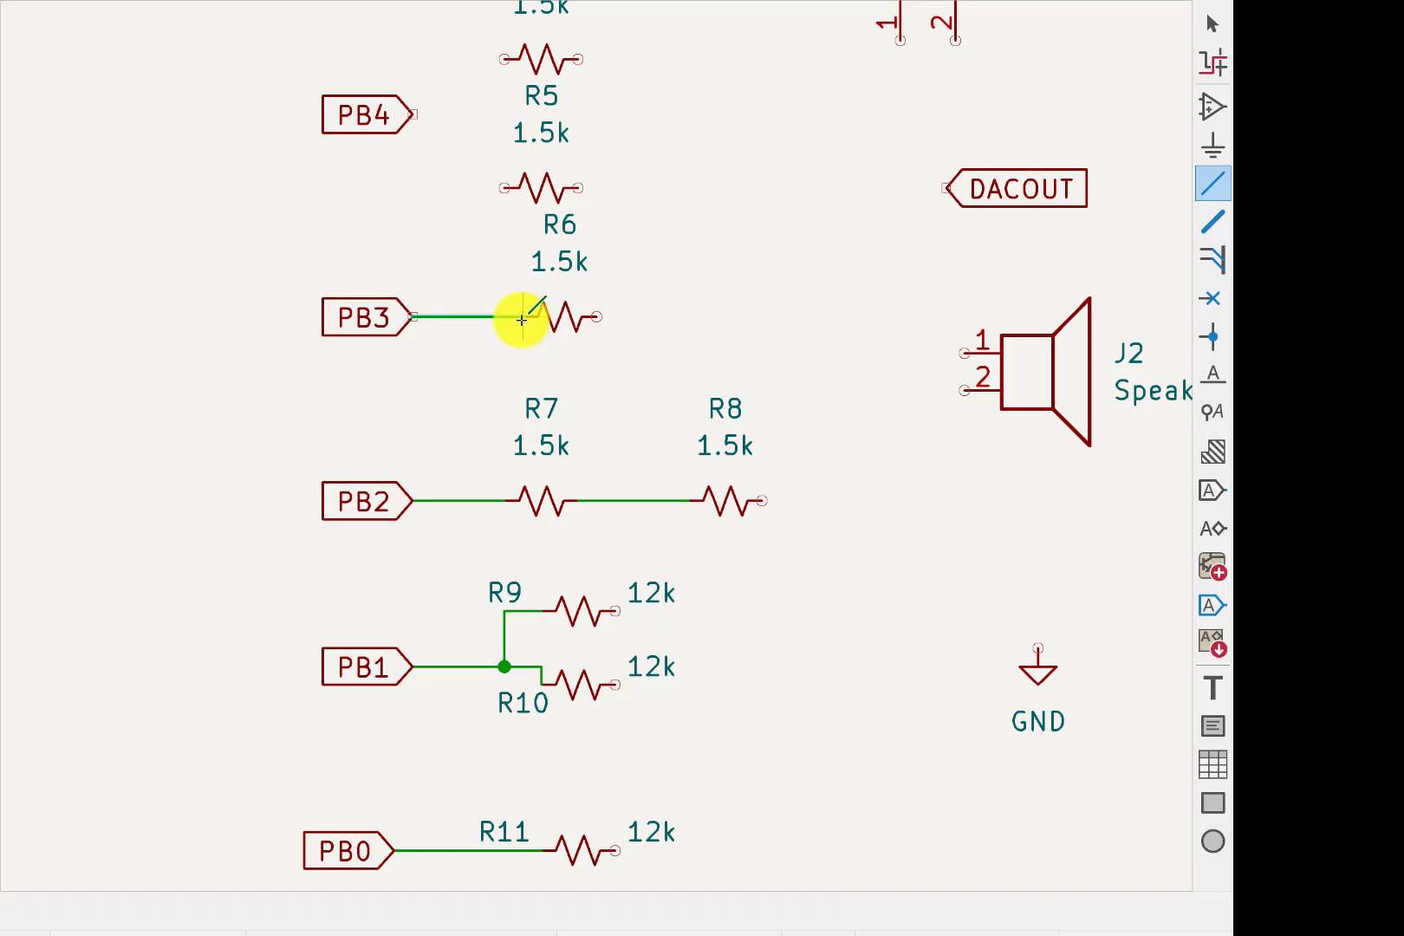
click(526, 317)
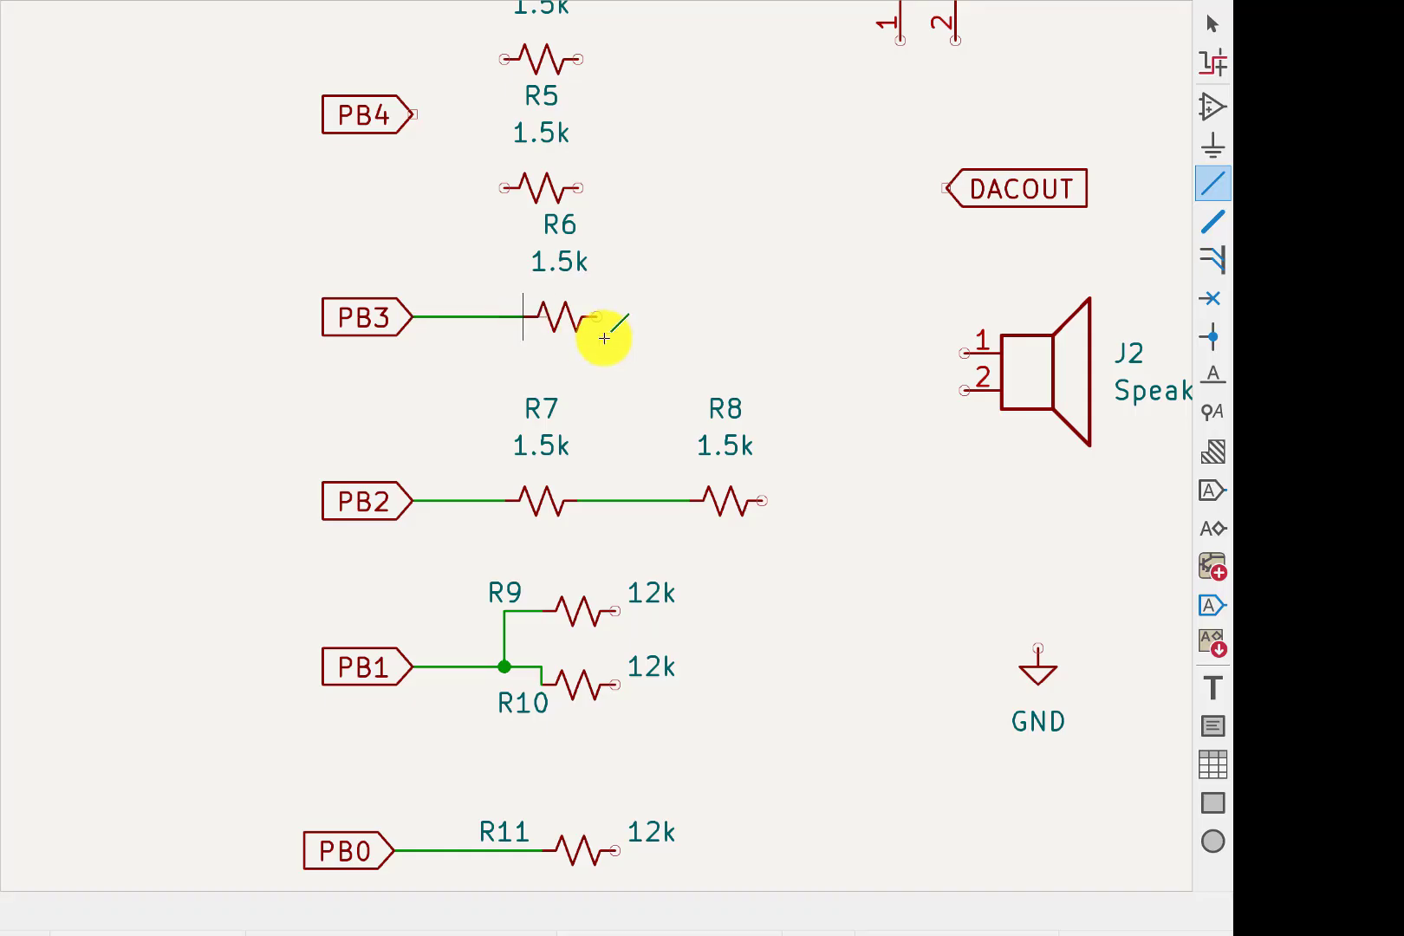
click(412, 113)
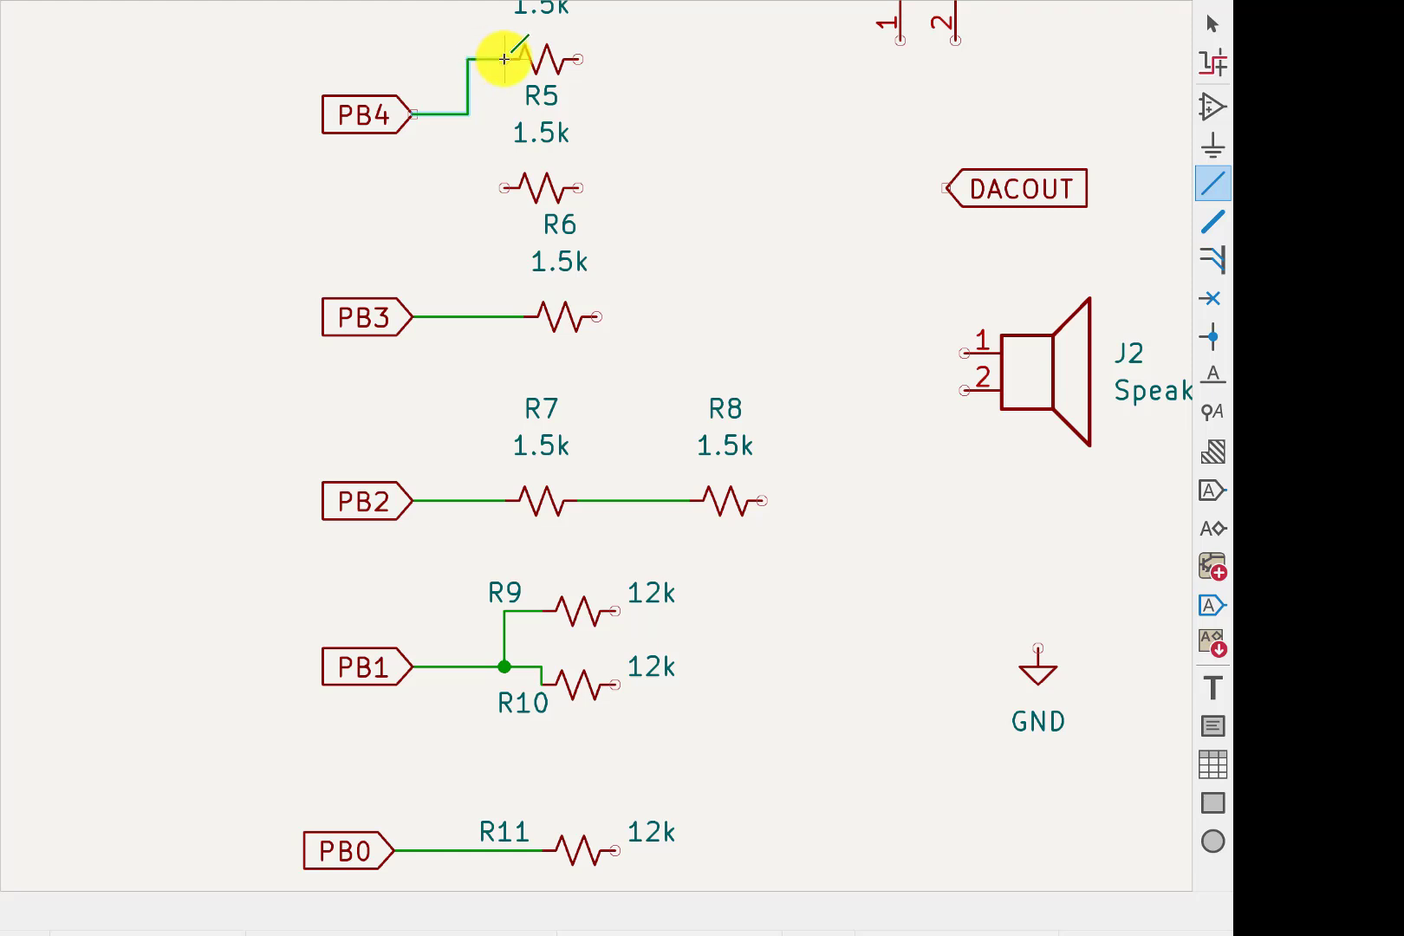
click(503, 58)
click(503, 188)
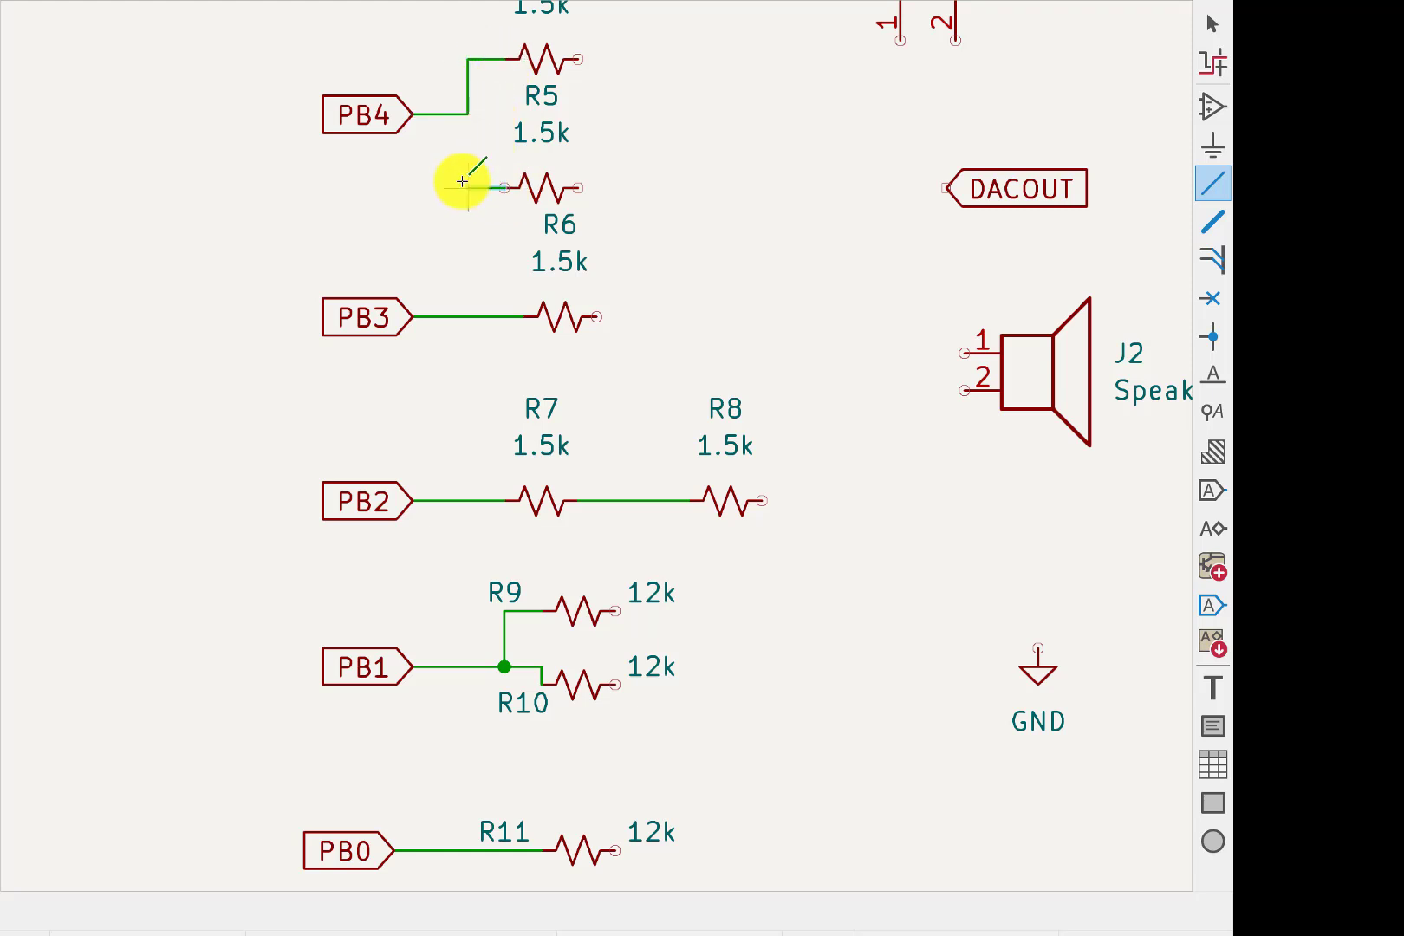
Tie the second 1.5k resistor to PB4, run the vertical net down to R11, and join R5.
click(465, 115)
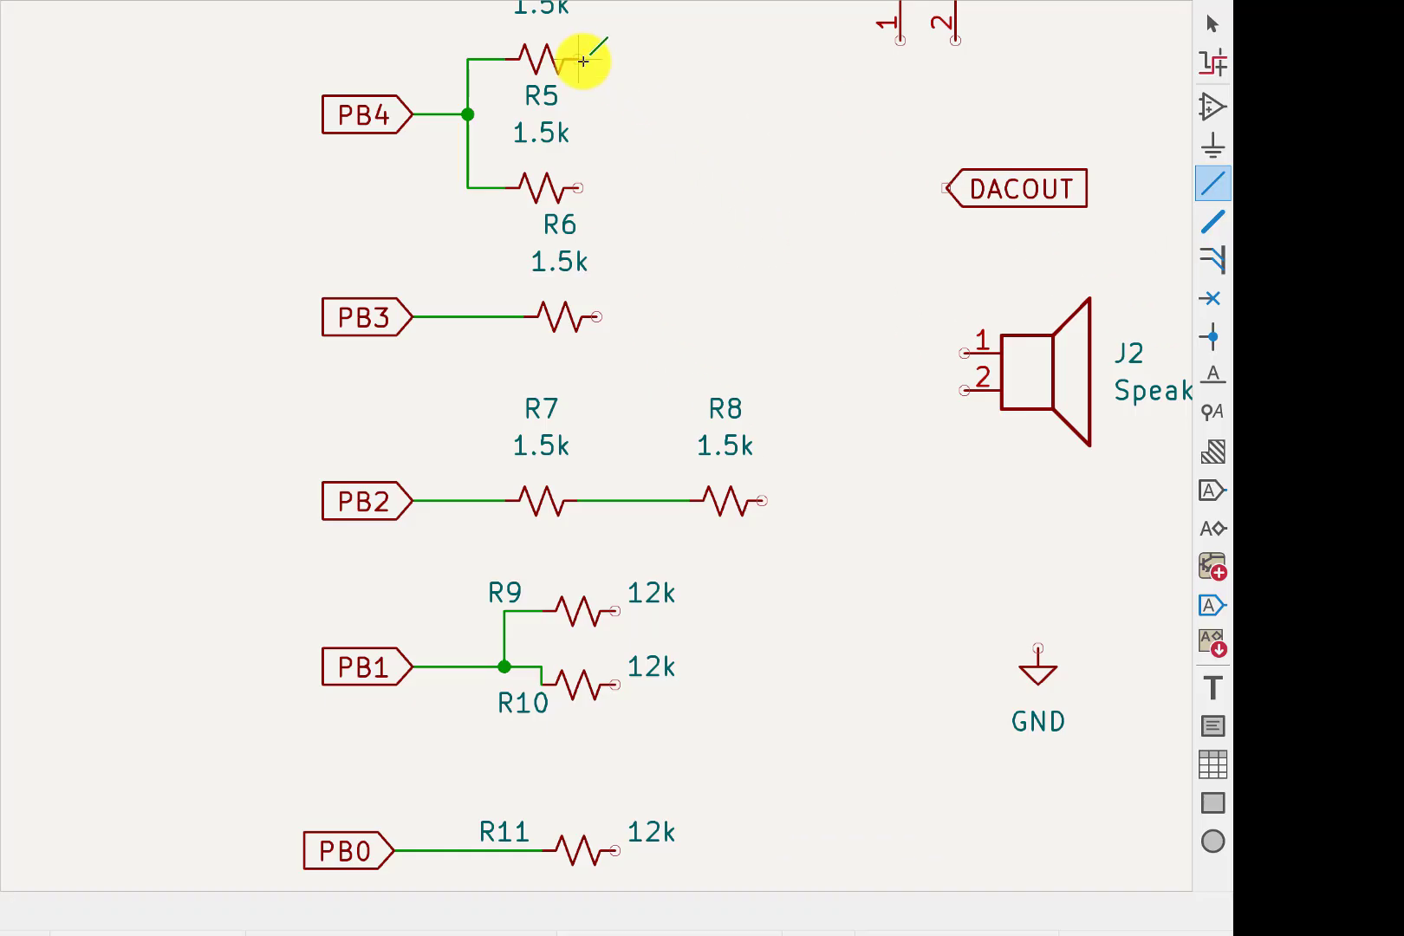
click(578, 58)
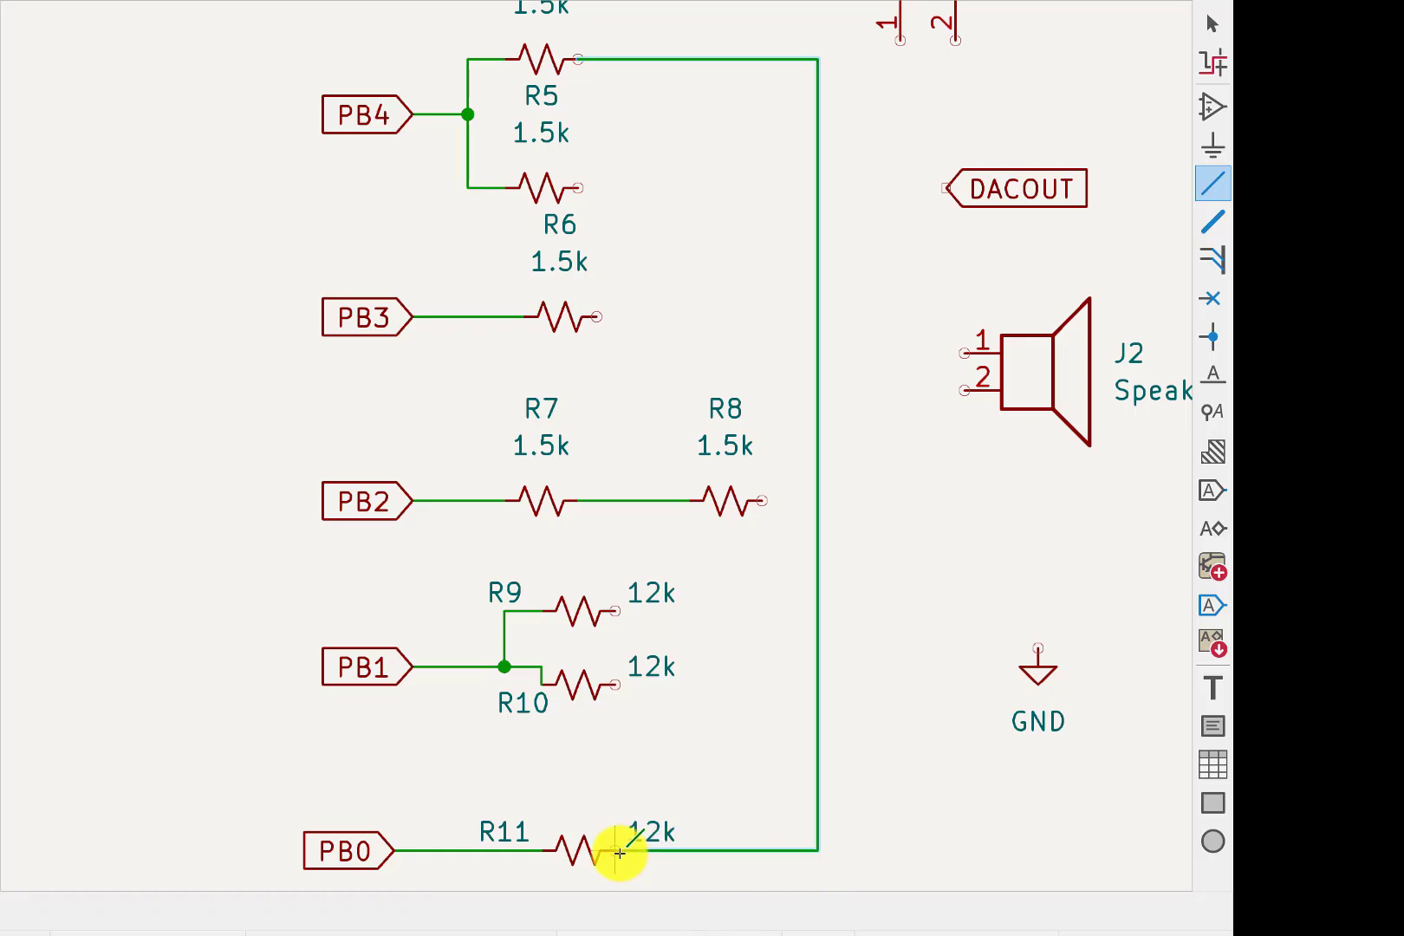
click(614, 850)
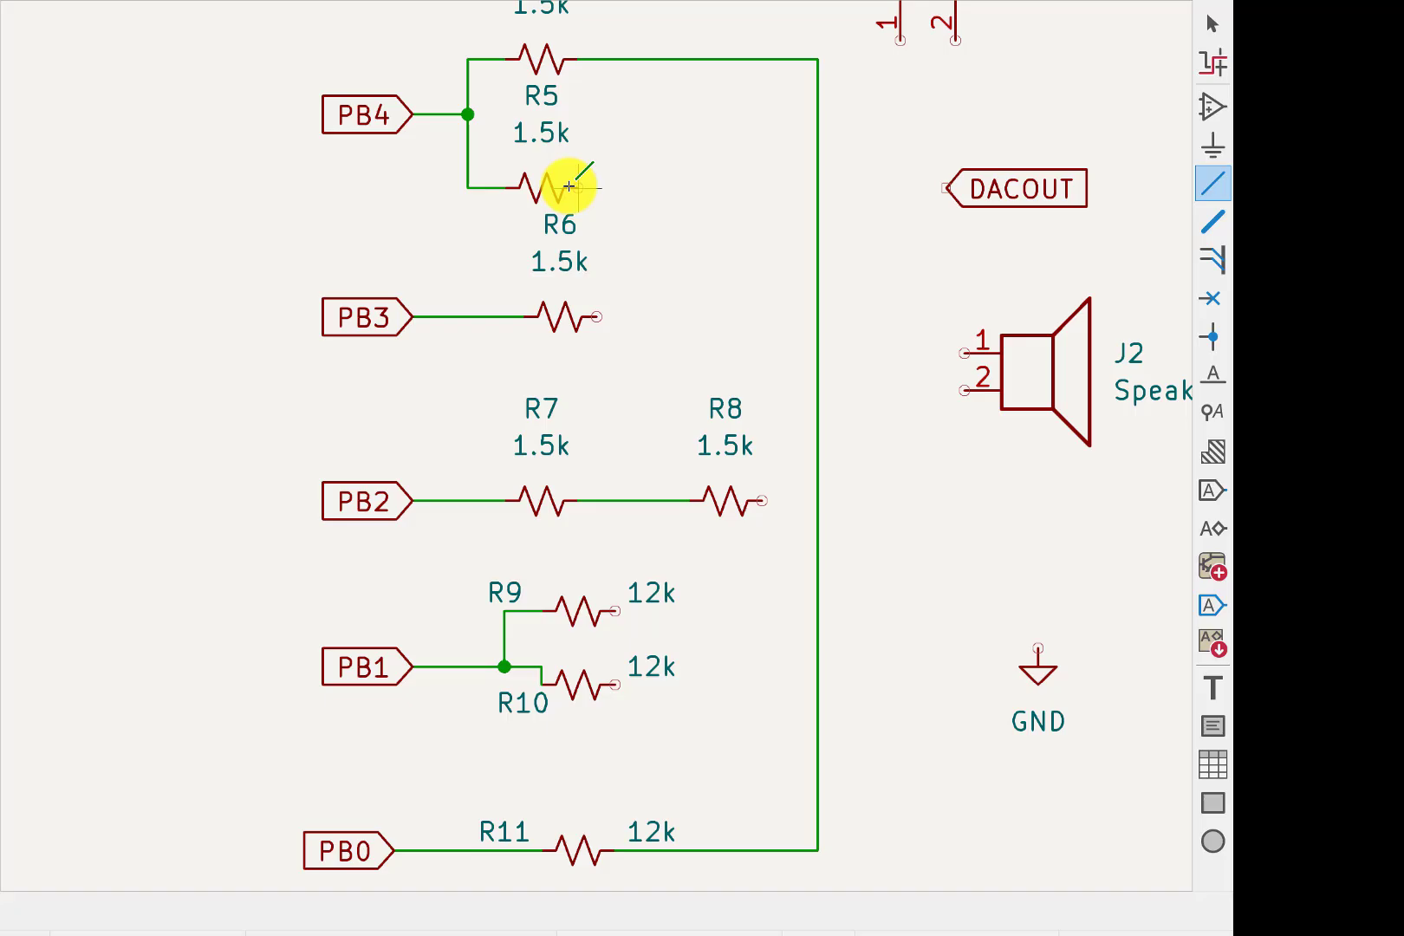
click(626, 176)
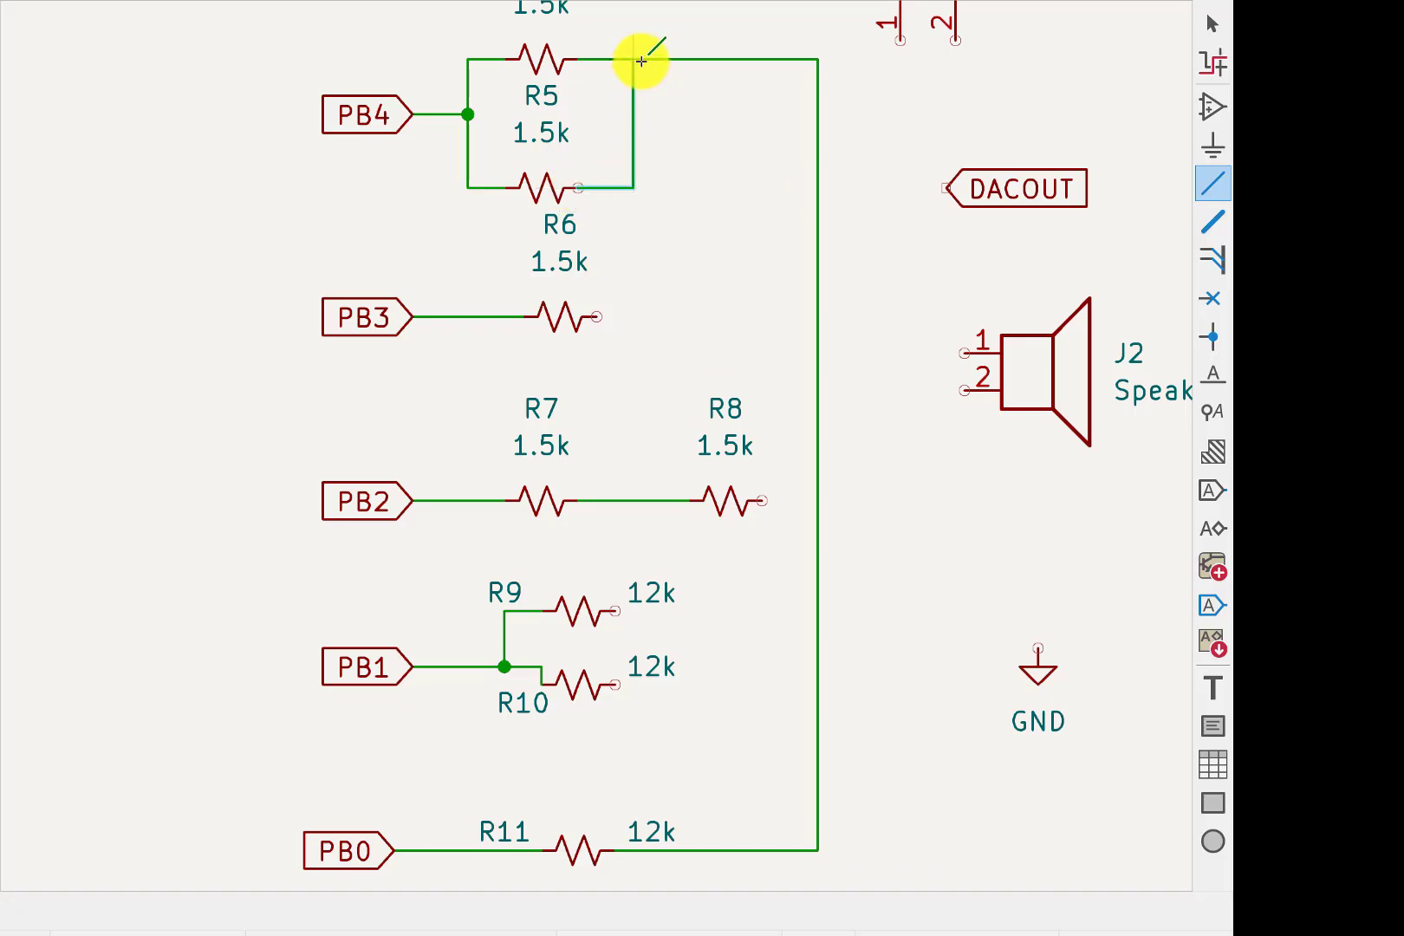
click(640, 60)
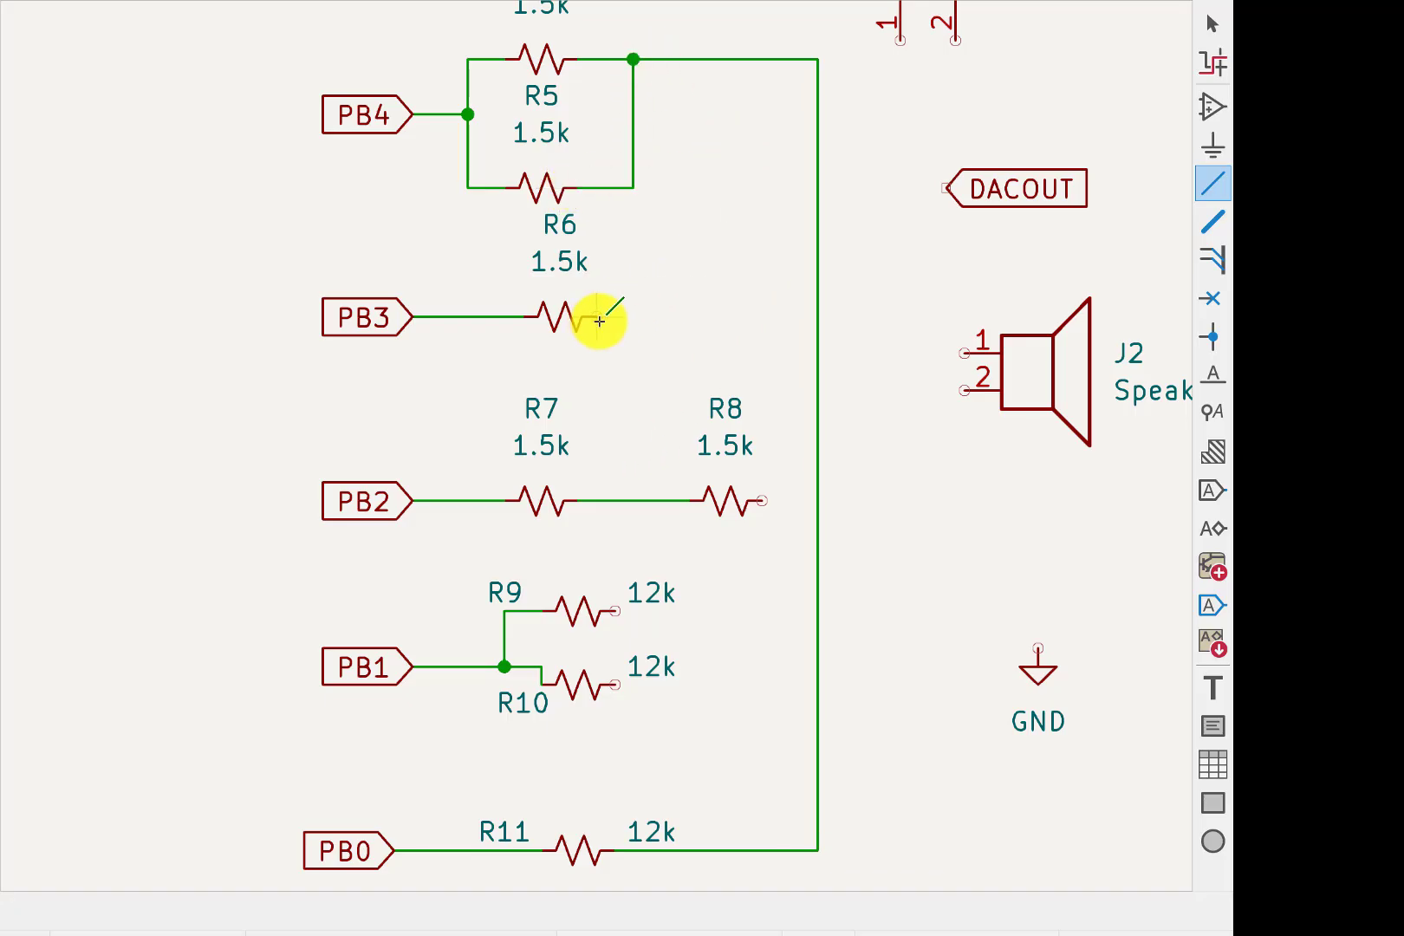
Connect the free ends of R6, R8, R9 and R10 to the vertical net.
click(599, 322)
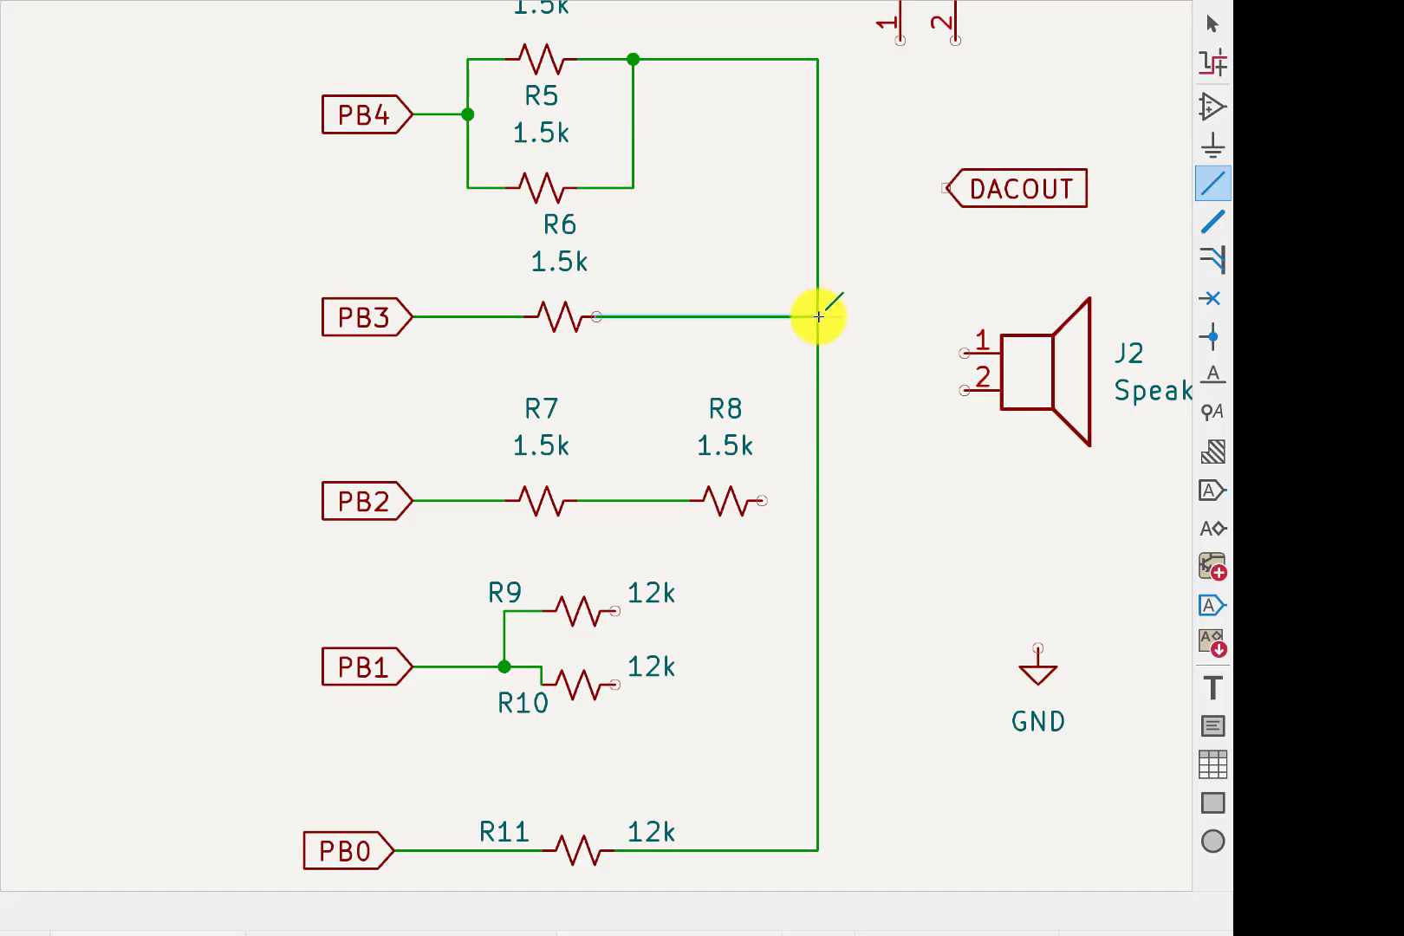
click(818, 317)
click(763, 502)
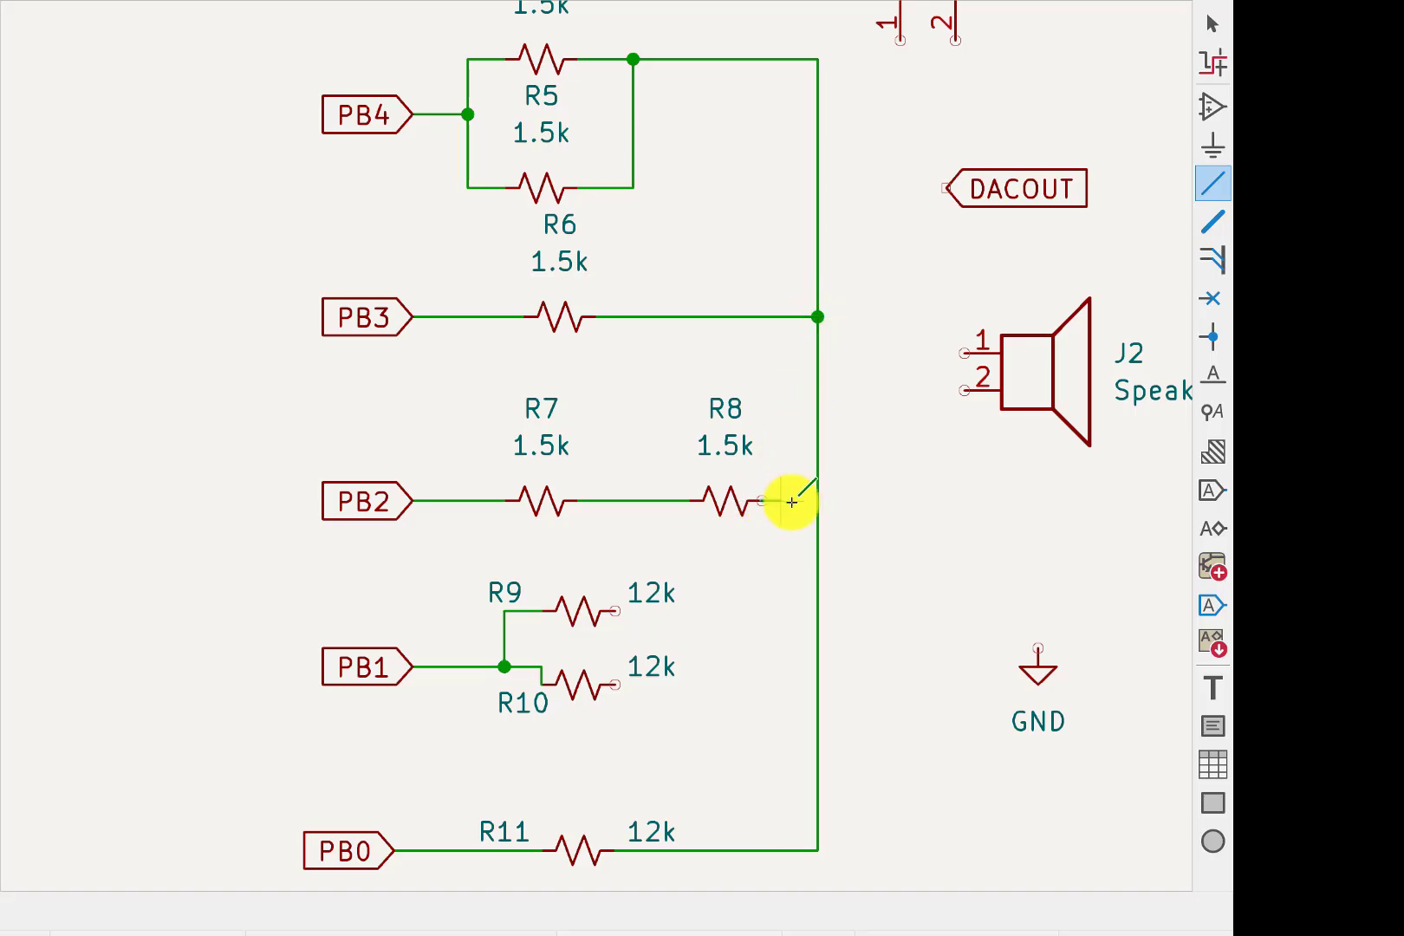
click(815, 501)
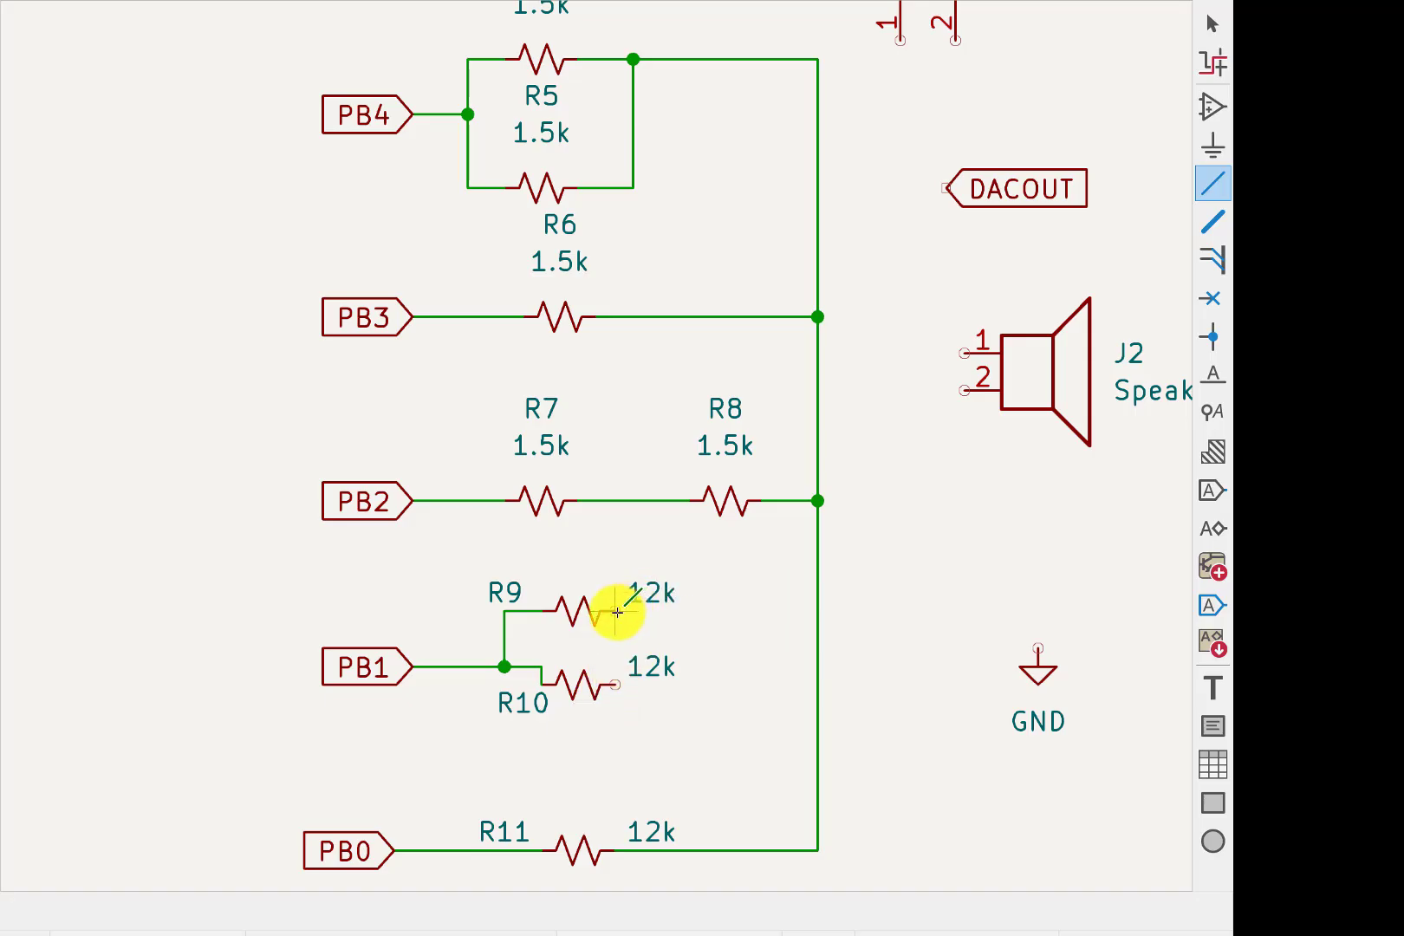
click(616, 611)
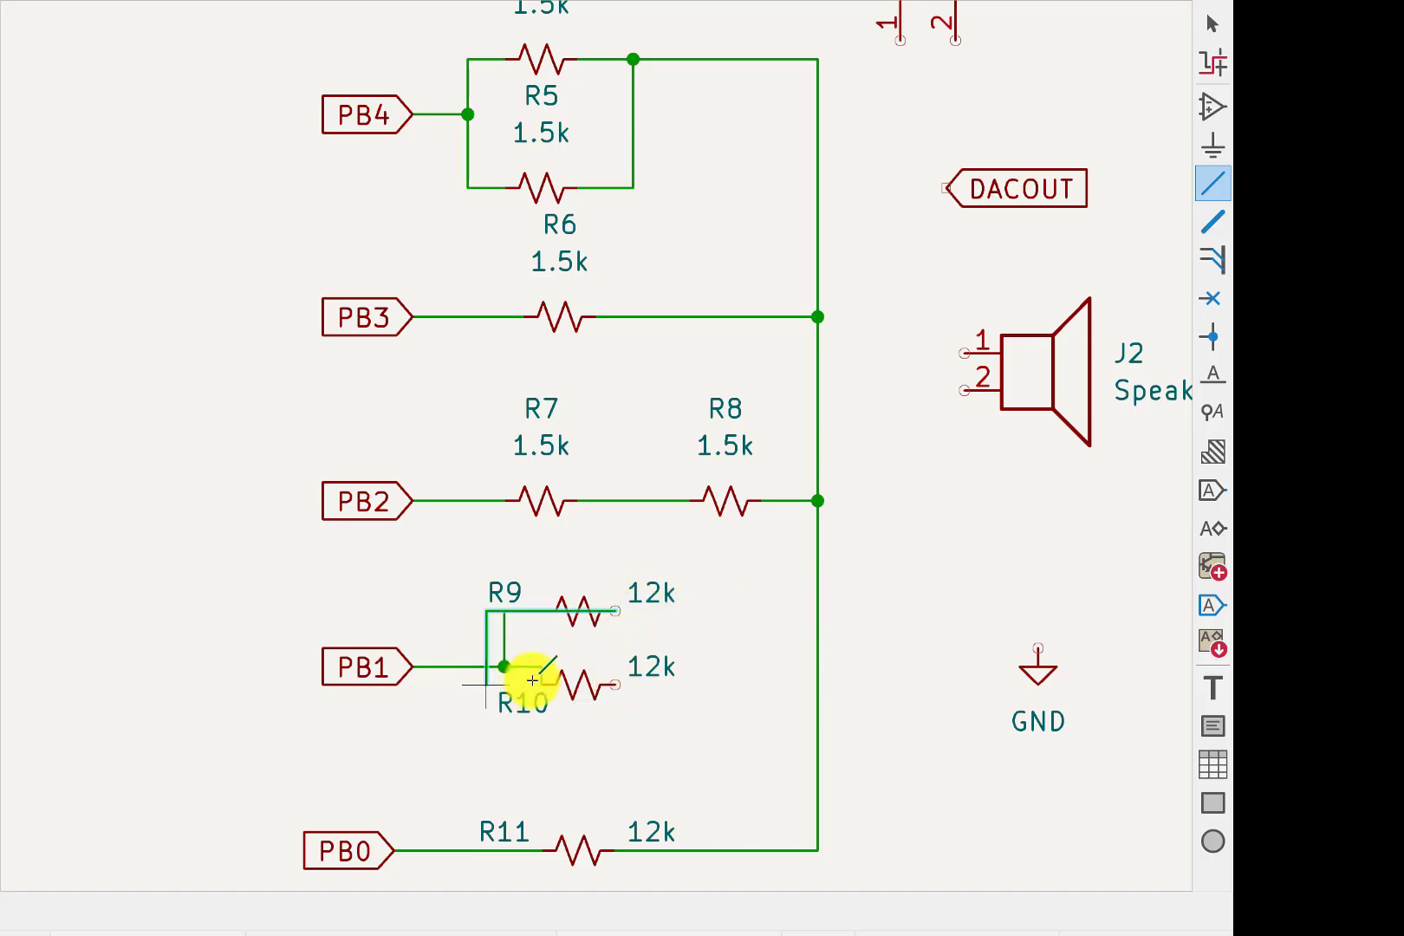
click(817, 610)
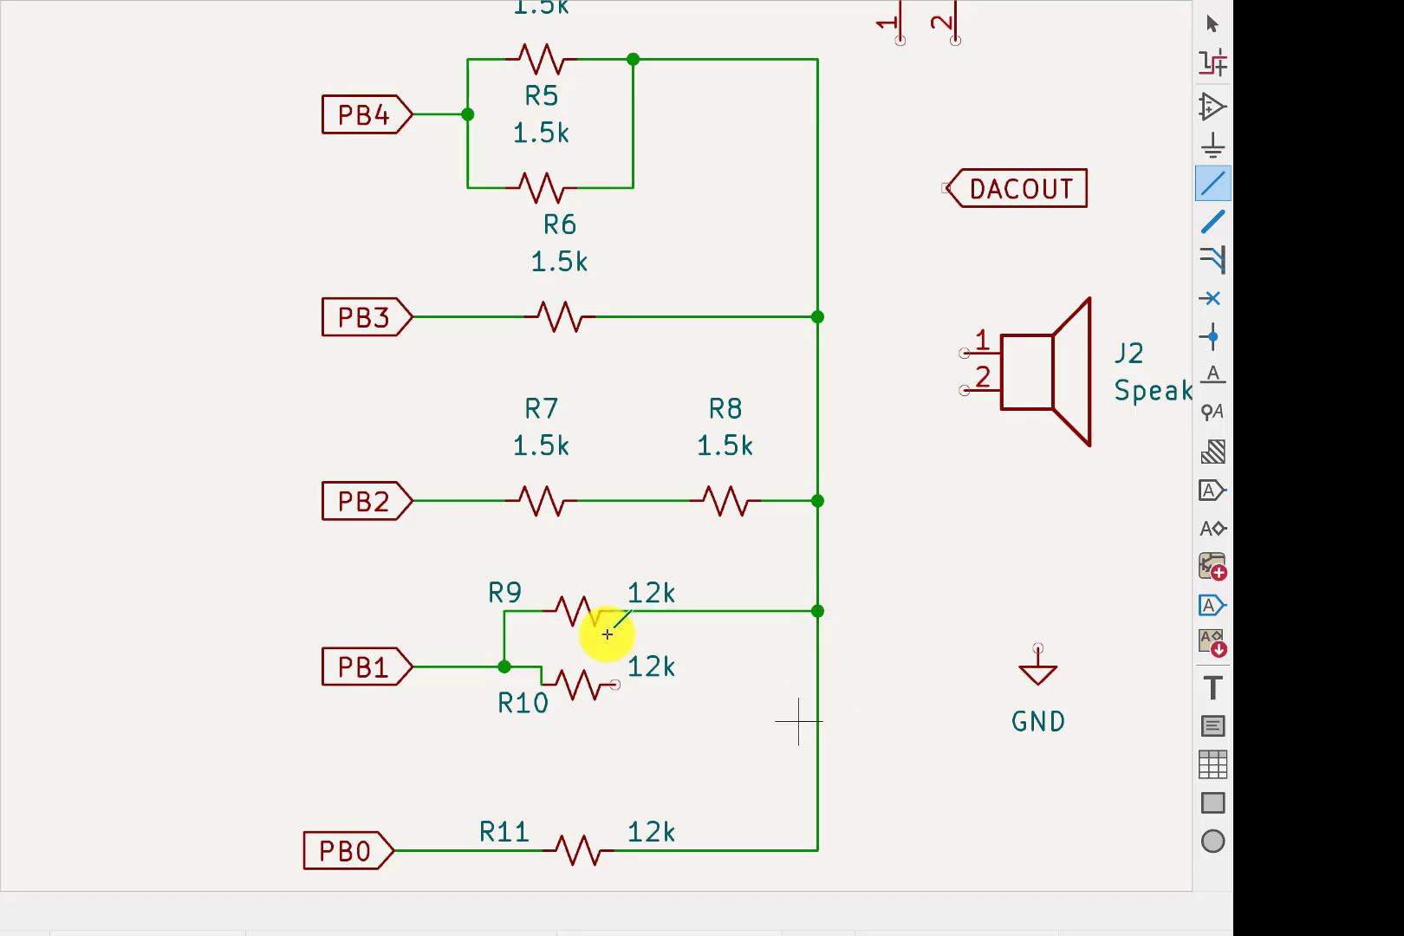
click(617, 684)
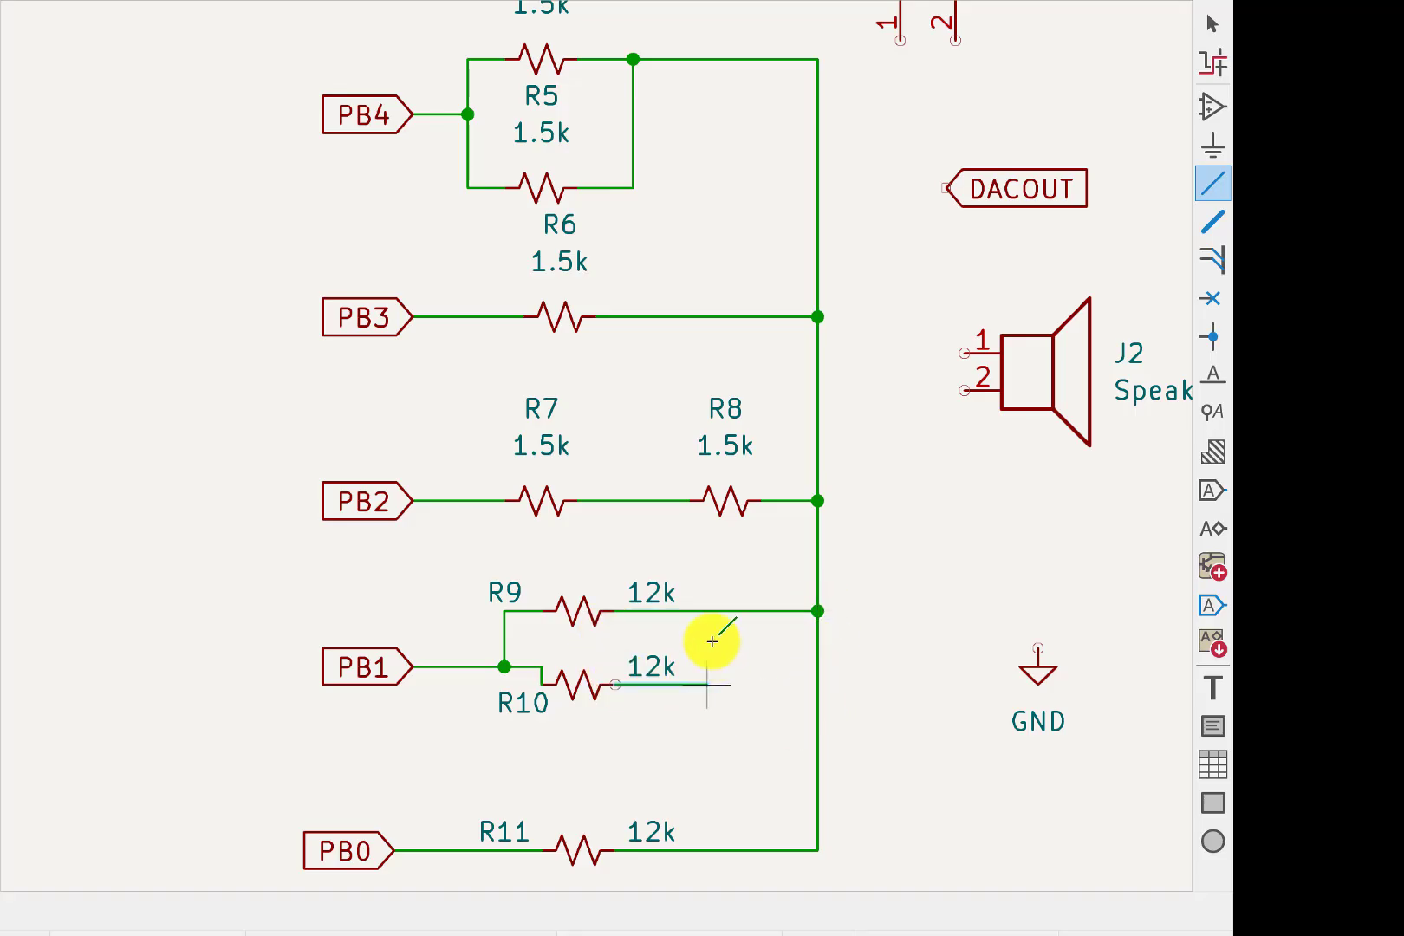
click(712, 613)
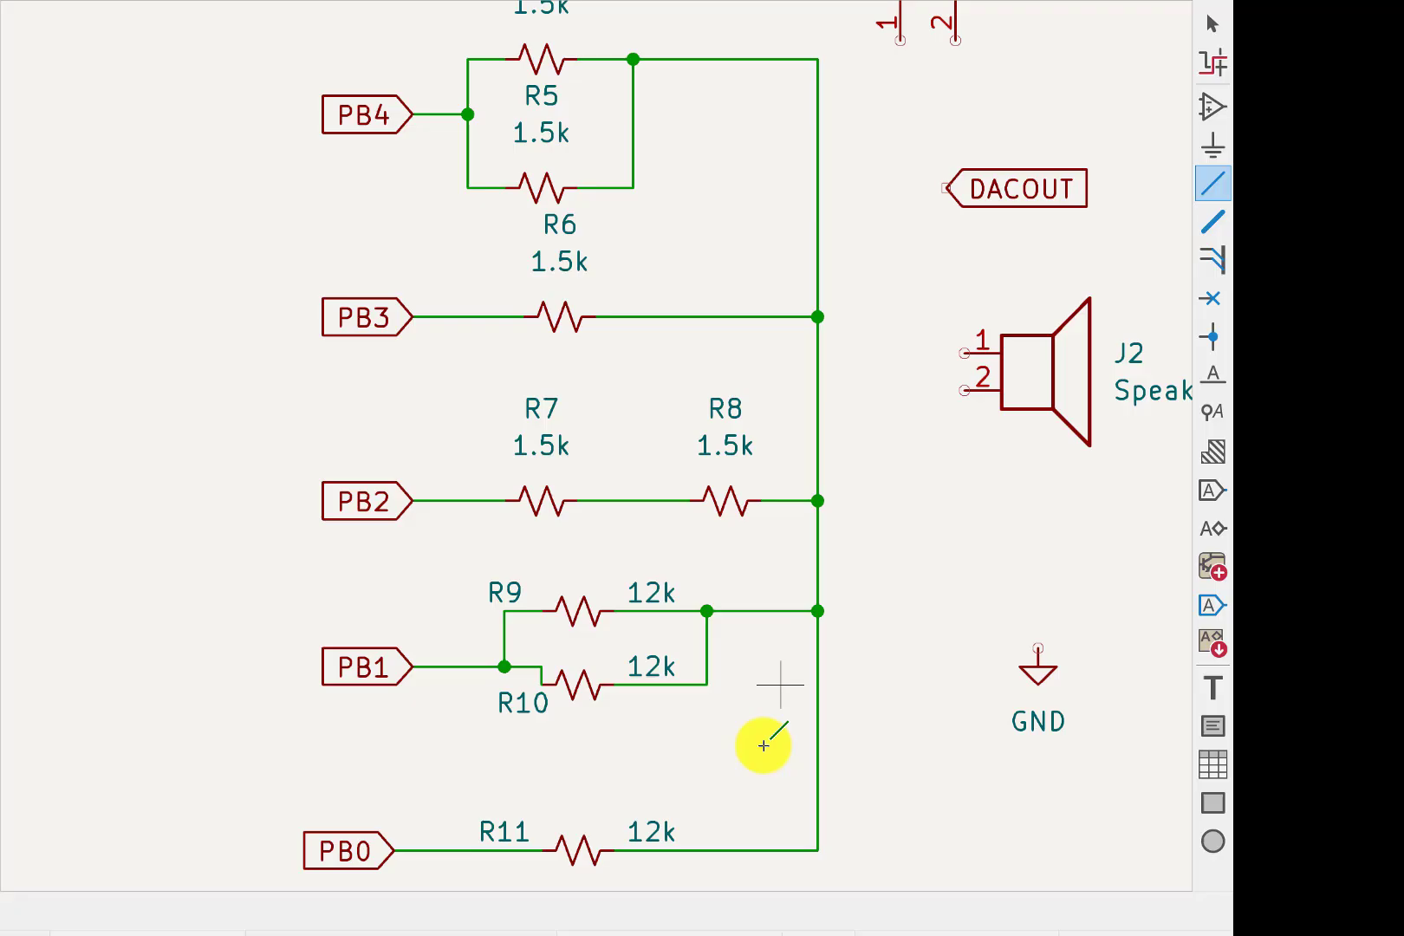
Wire the DACOUT label onto the vertical summing net.
scroll(724, 755, down, 4)
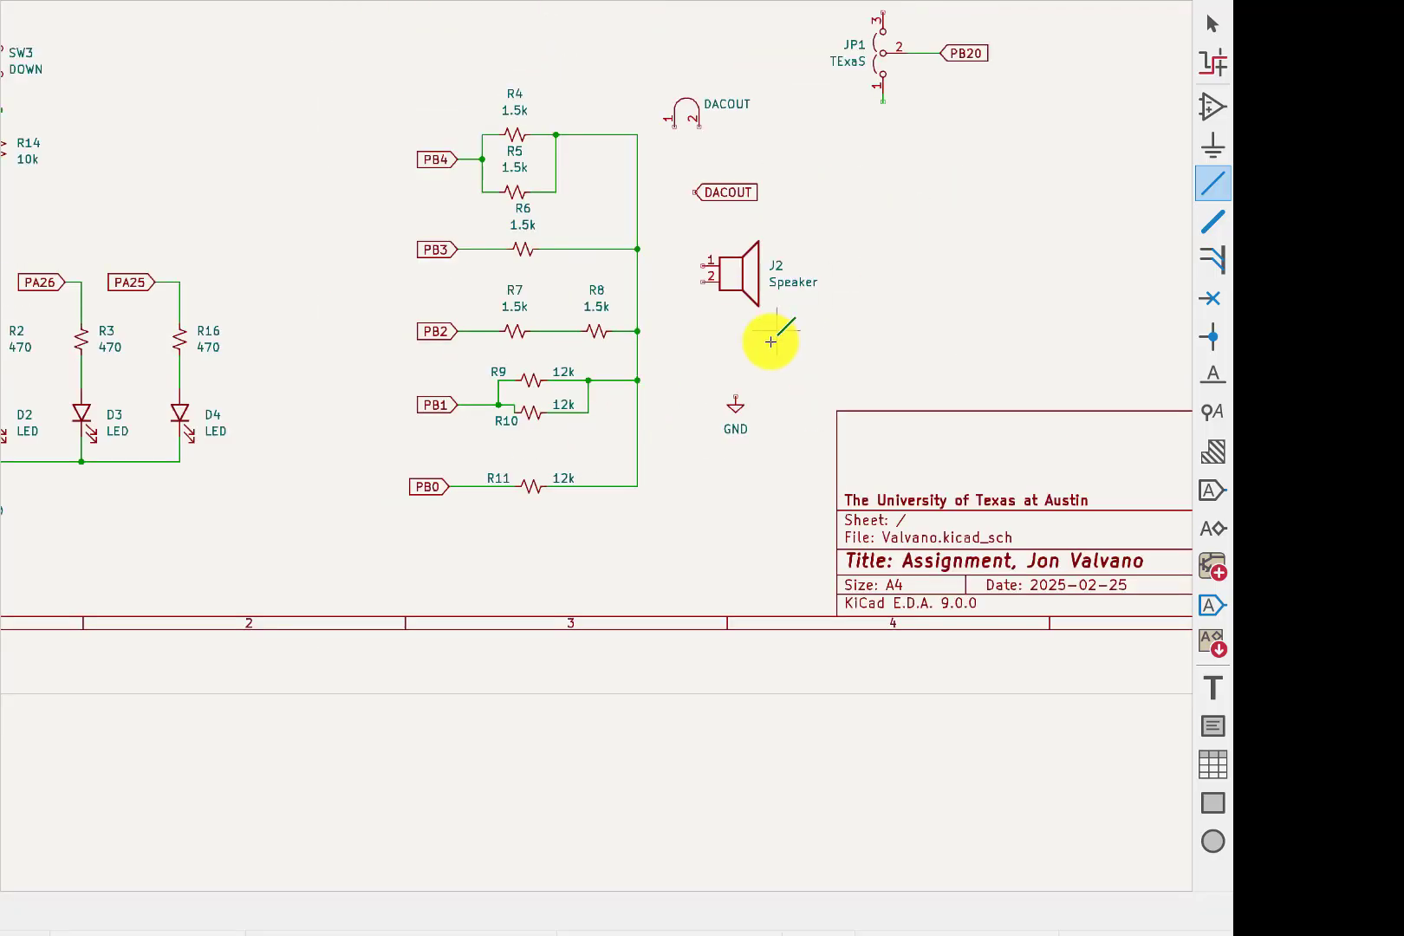
scroll(768, 338, up, 3)
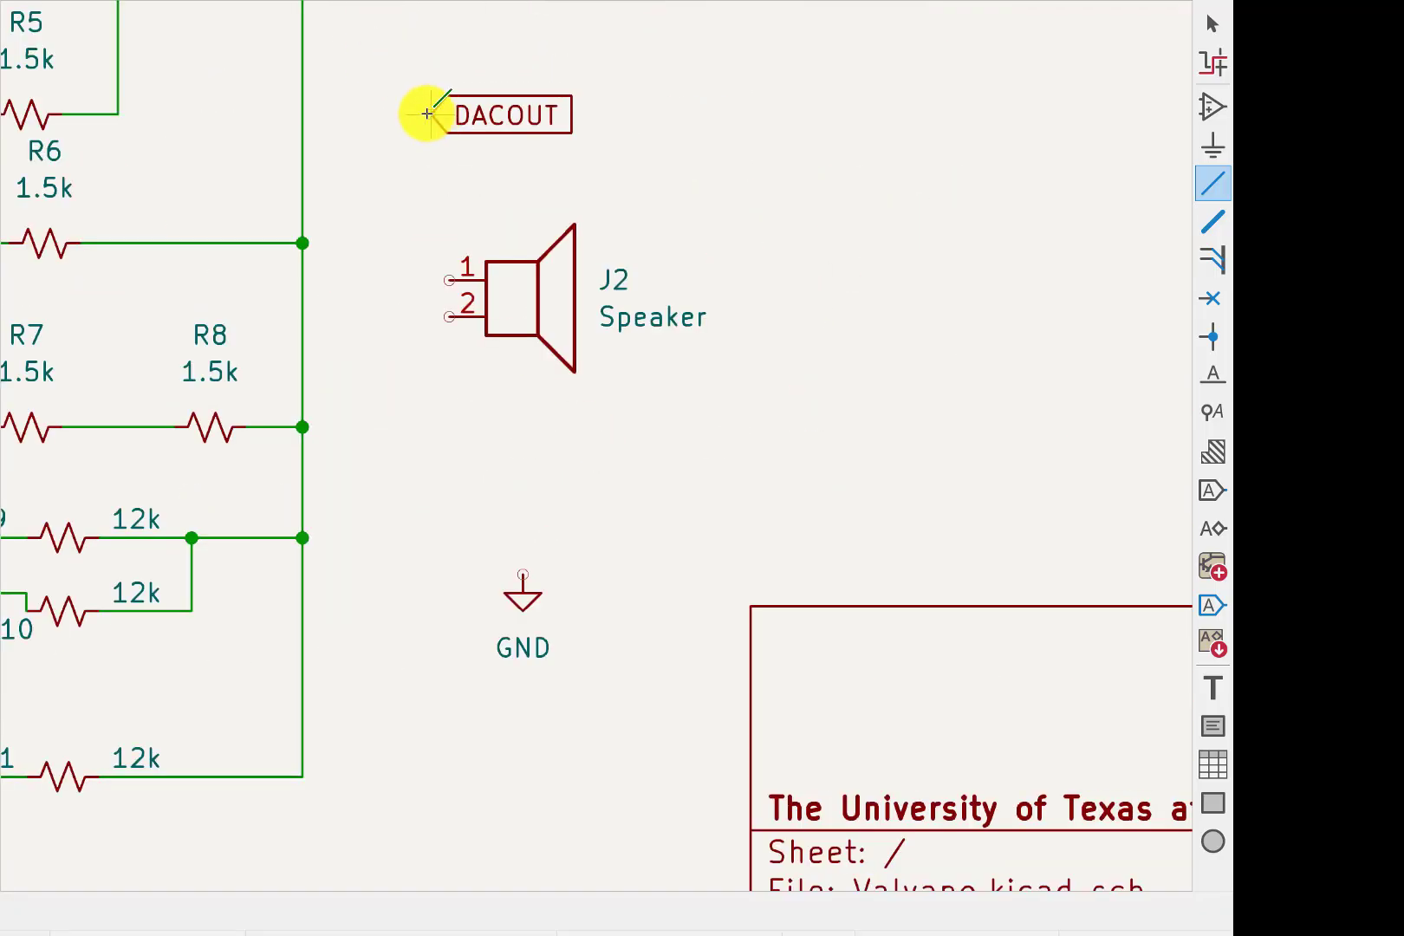
click(429, 115)
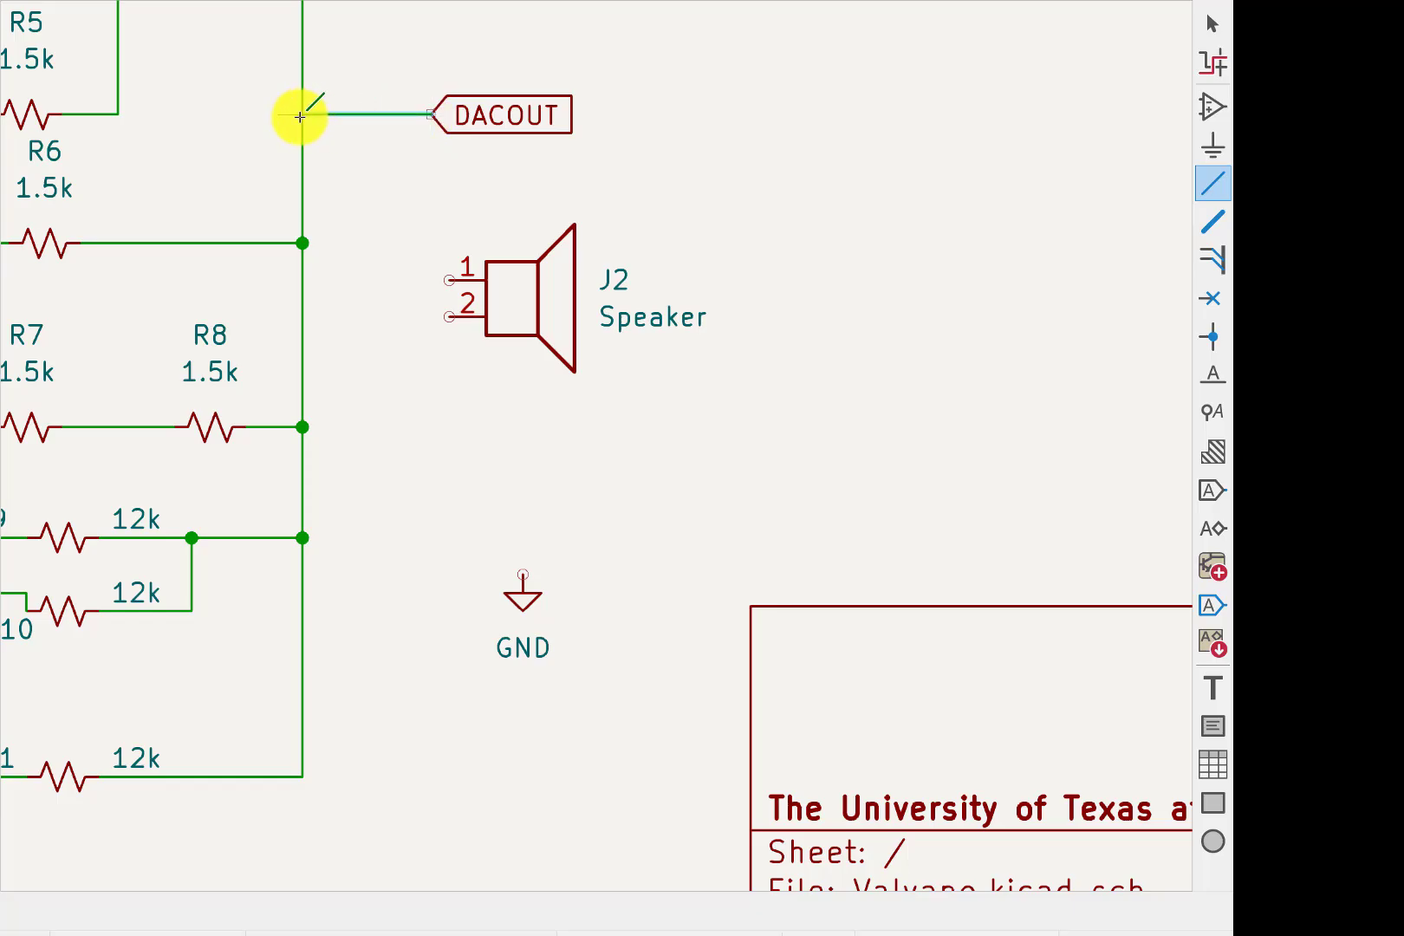
click(300, 115)
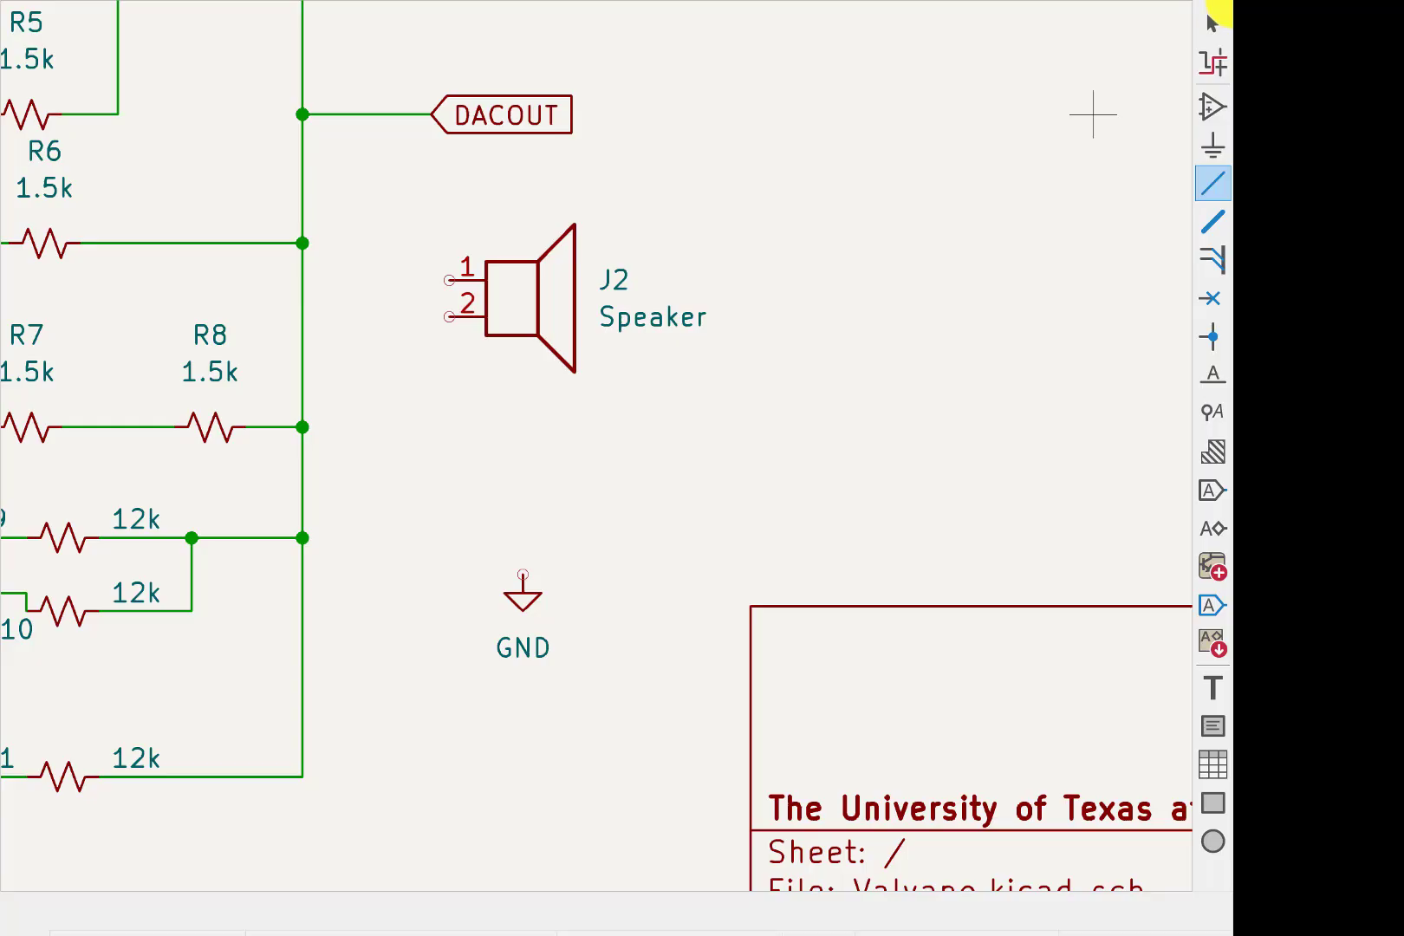
click(1211, 24)
Wire speaker J2 pin 1 to the ladder net and pin 2 around to GND.
scroll(658, 502, down, 2)
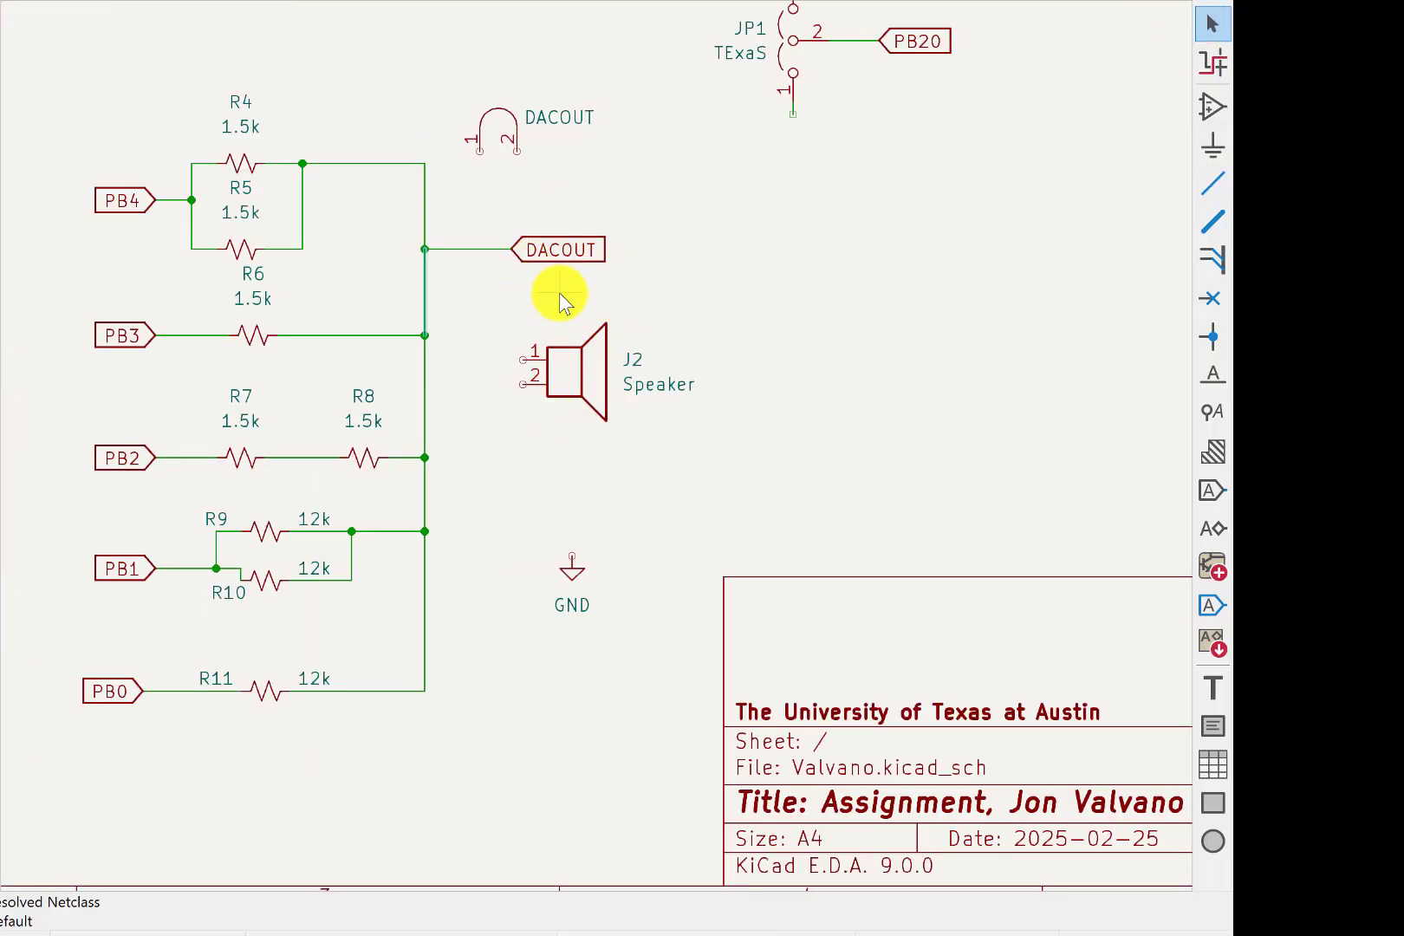
scroll(491, 381, up, 2)
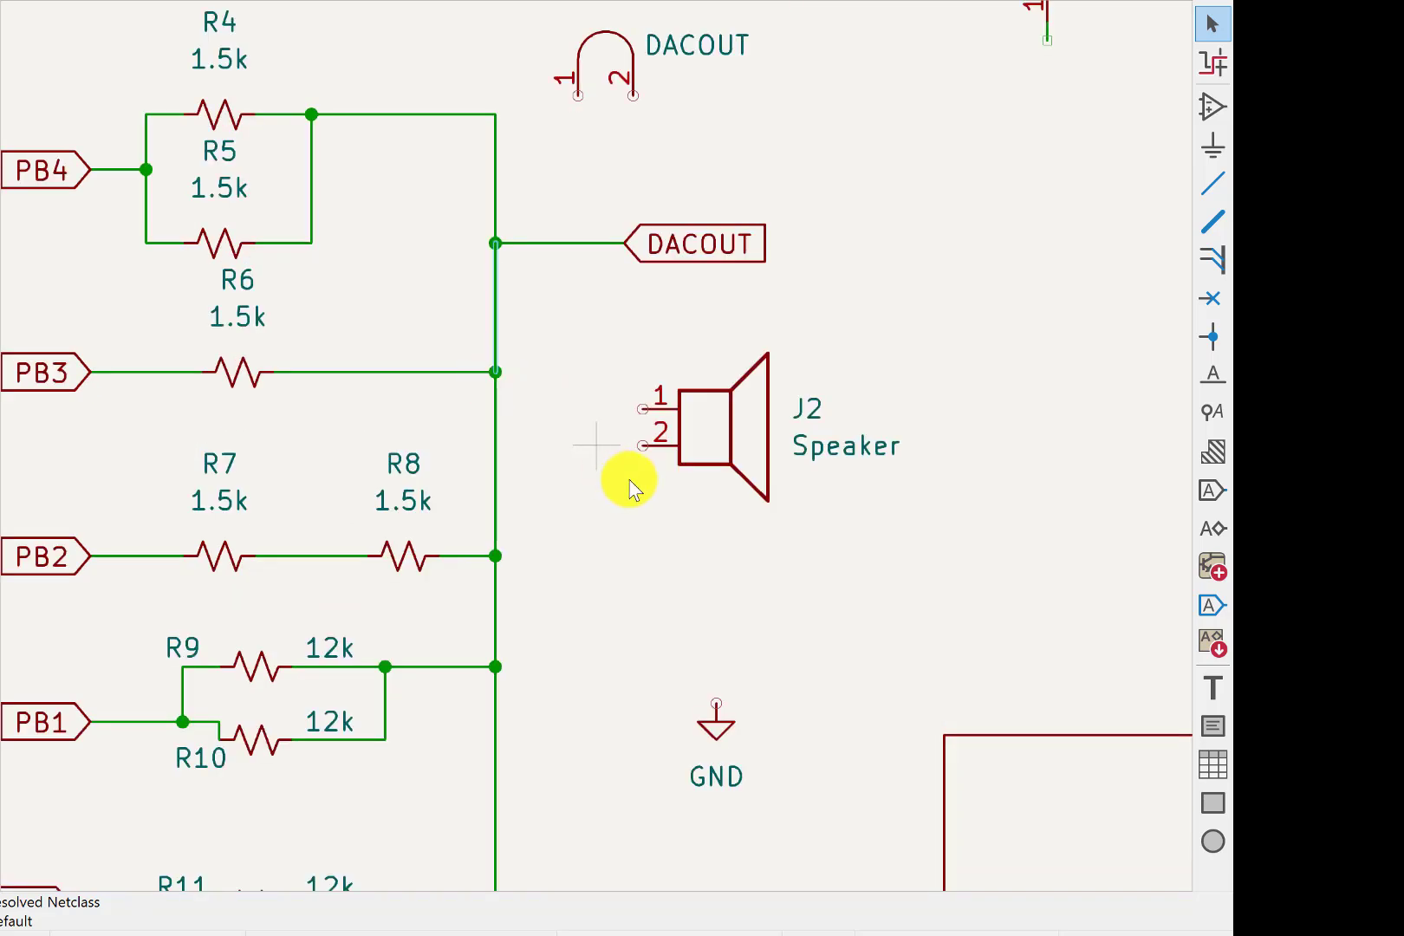
click(650, 407)
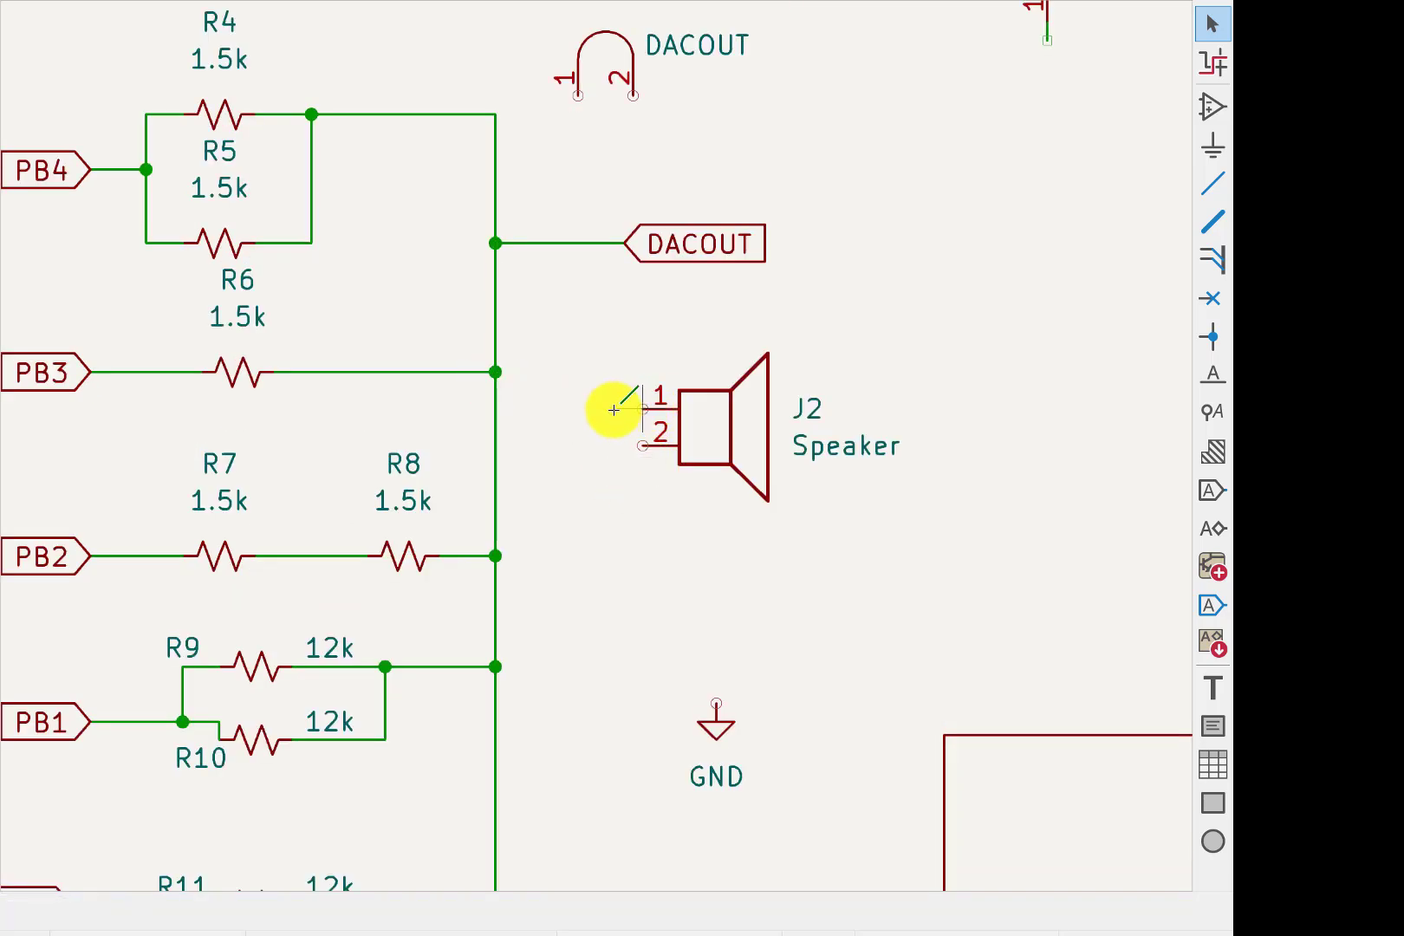
click(496, 410)
key(Escape)
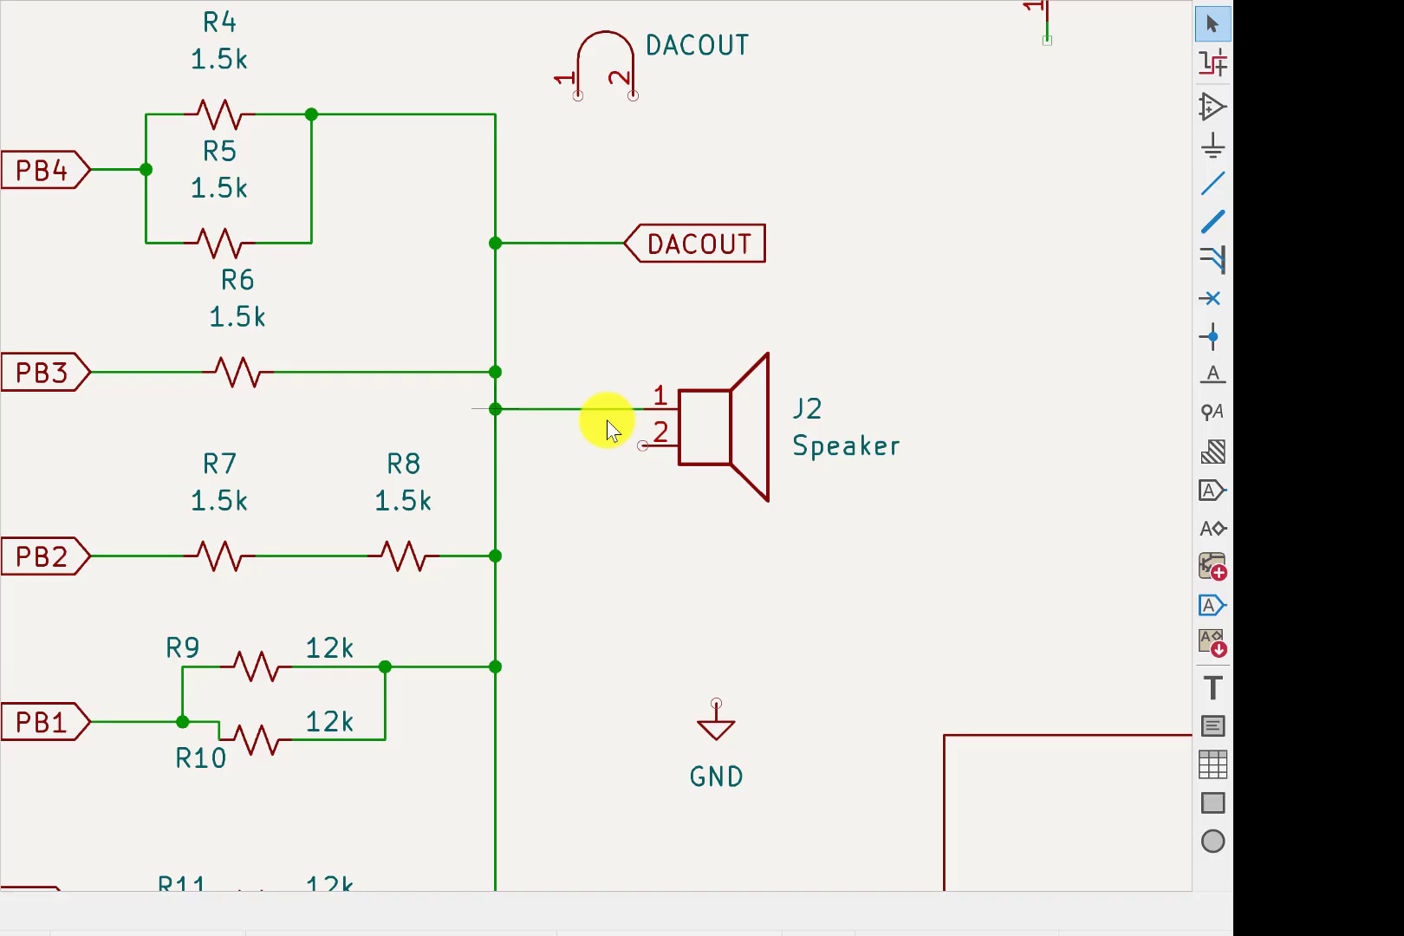
click(642, 446)
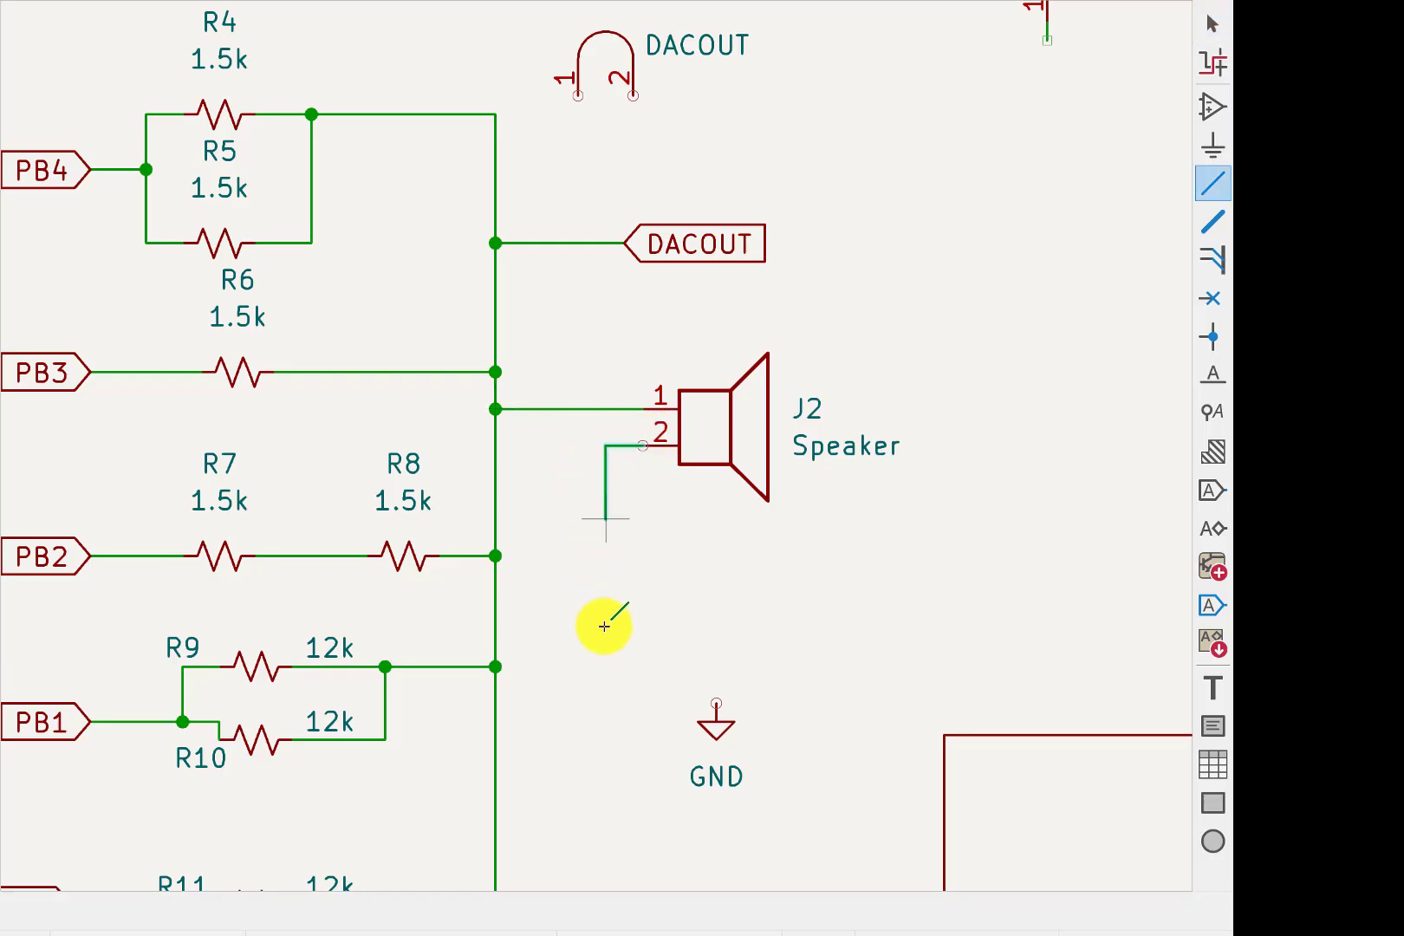
click(621, 691)
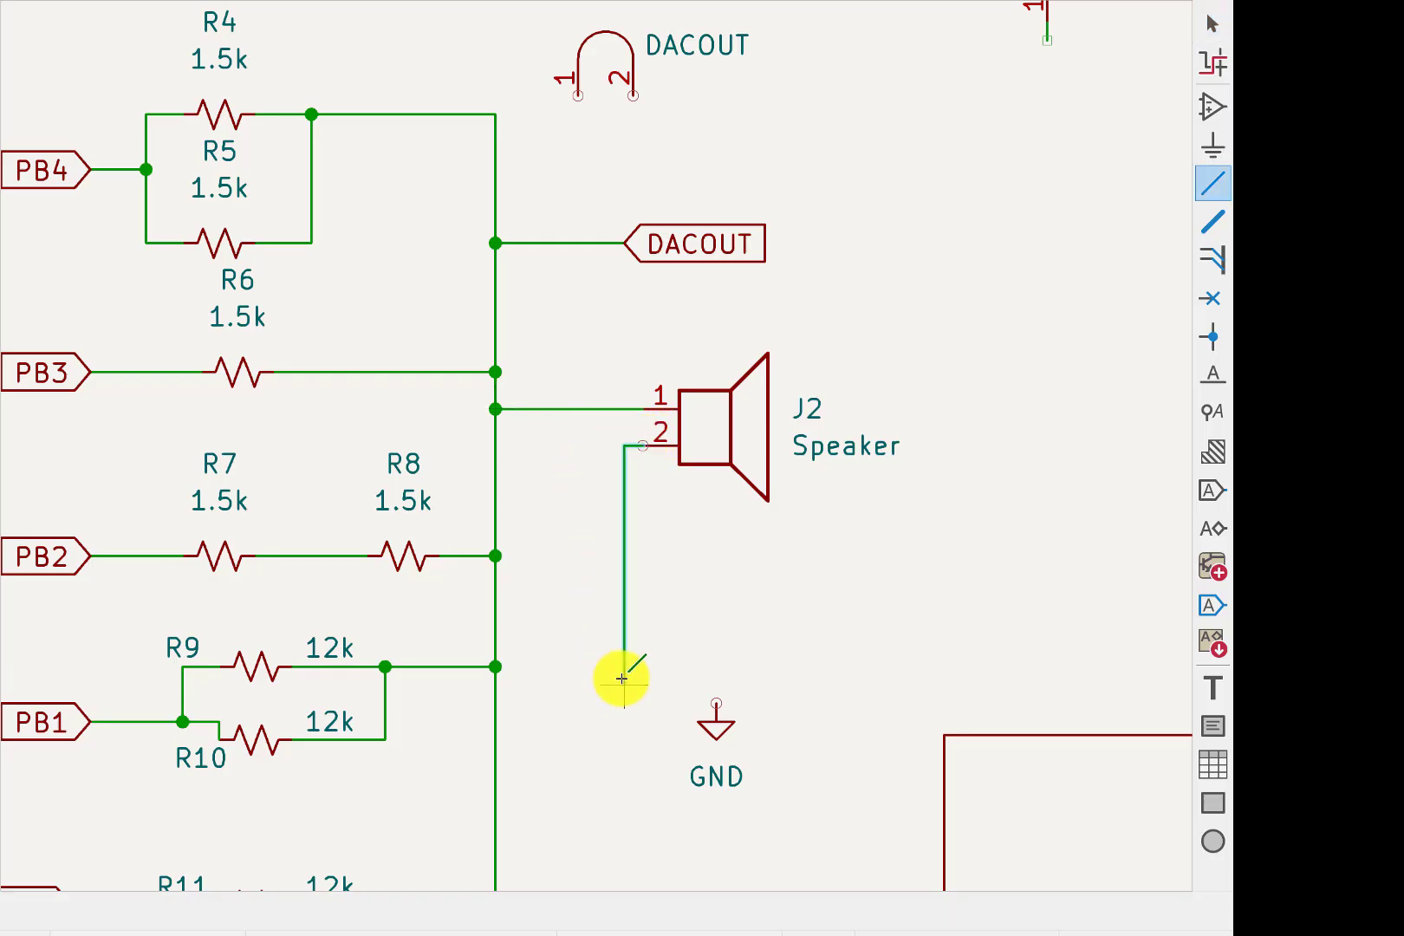
click(717, 699)
key(Escape)
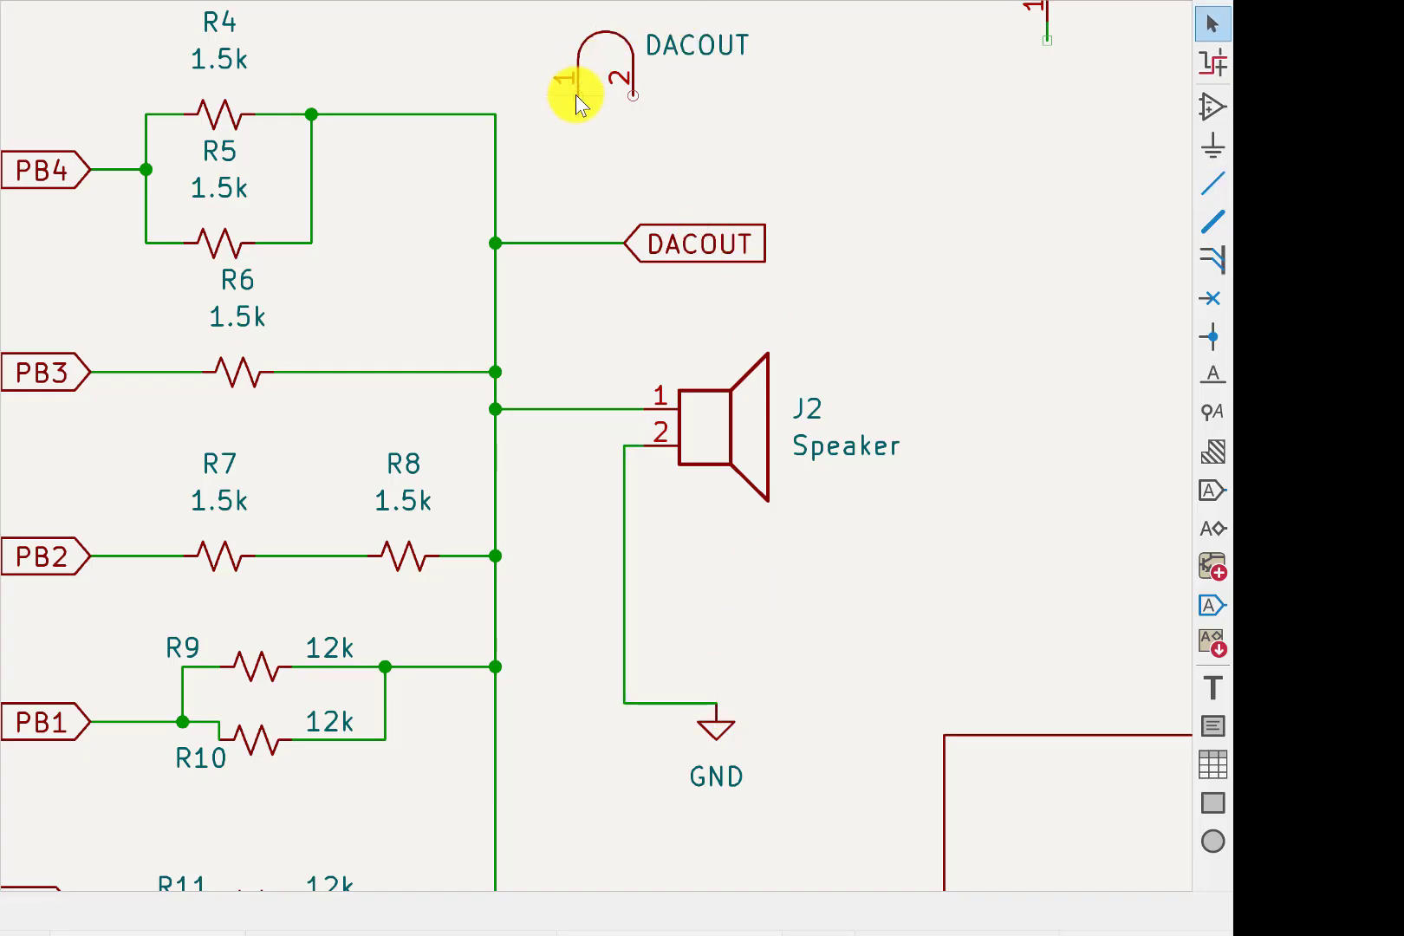
Zoom in on the DACOUT jumper near the top of the ladder net.
scroll(575, 100, up, 3)
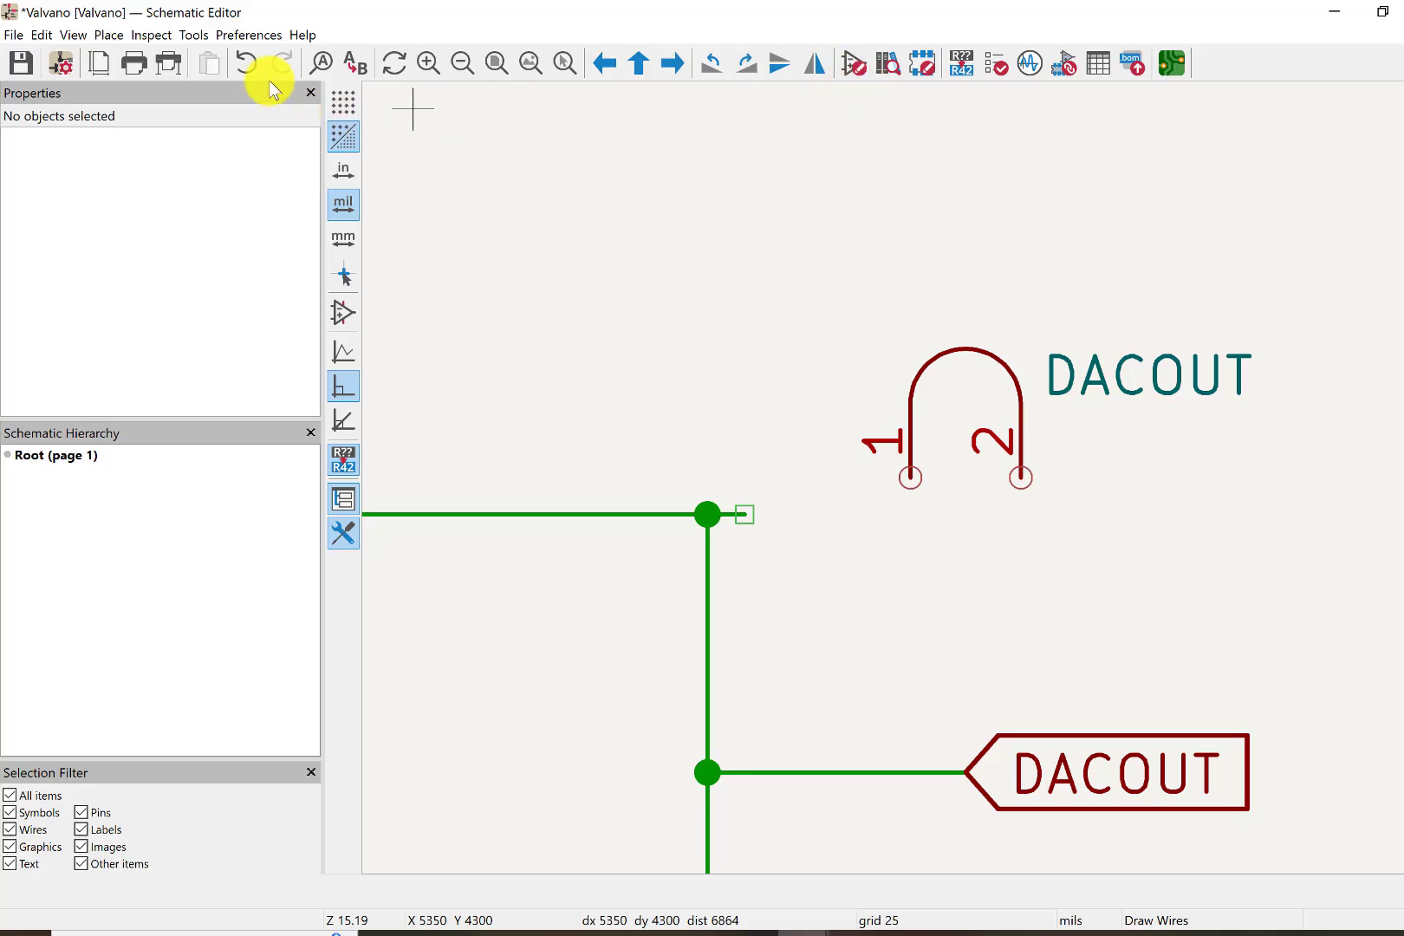
In Preferences > Grids, set both Connected items and Wires overrides to 25 mils and confirm.
click(252, 36)
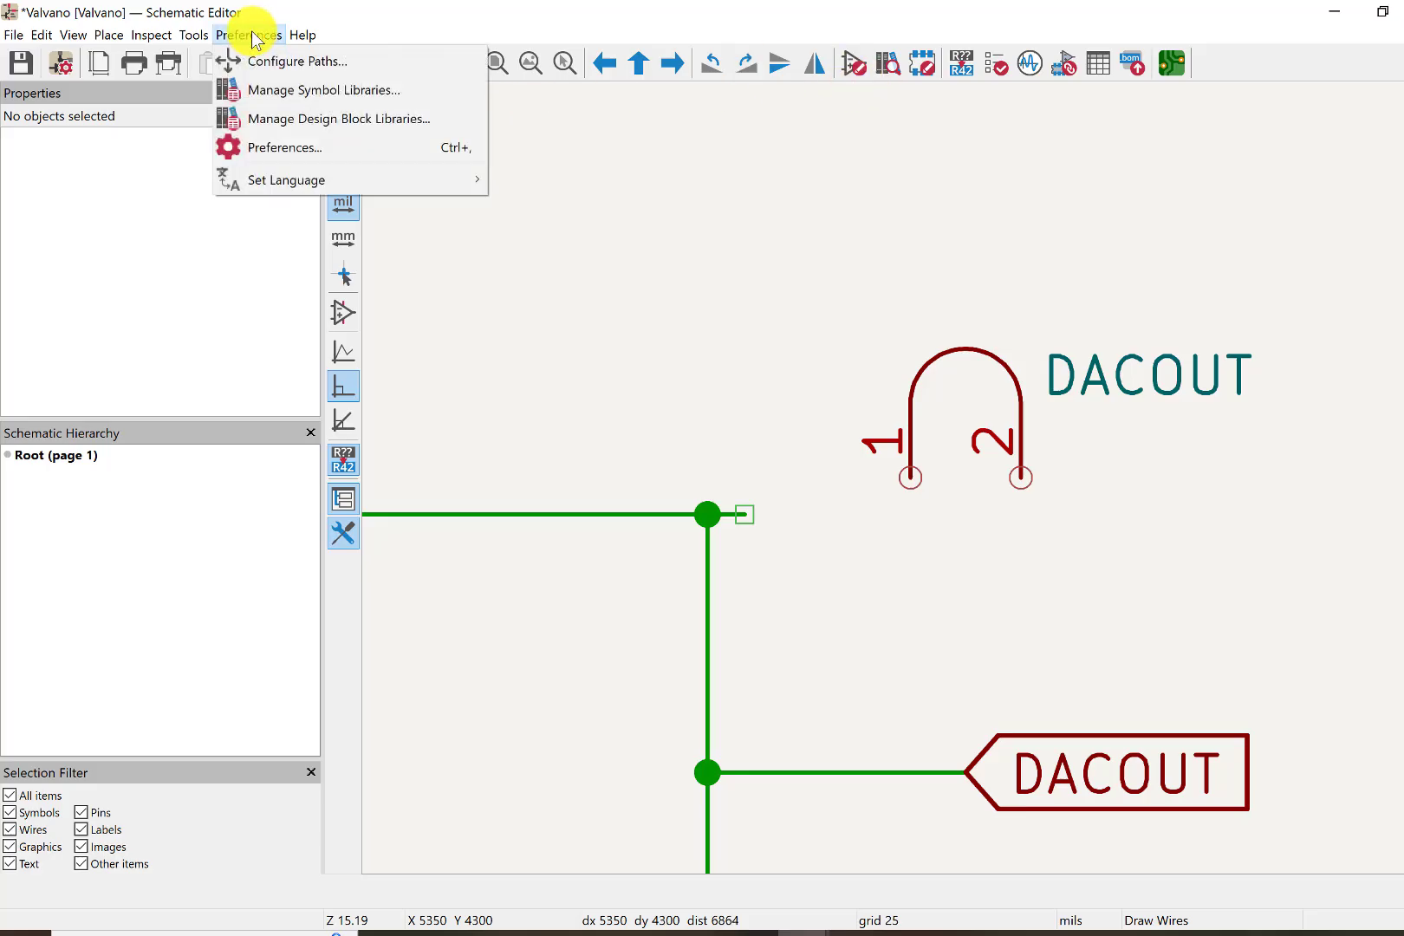
click(274, 148)
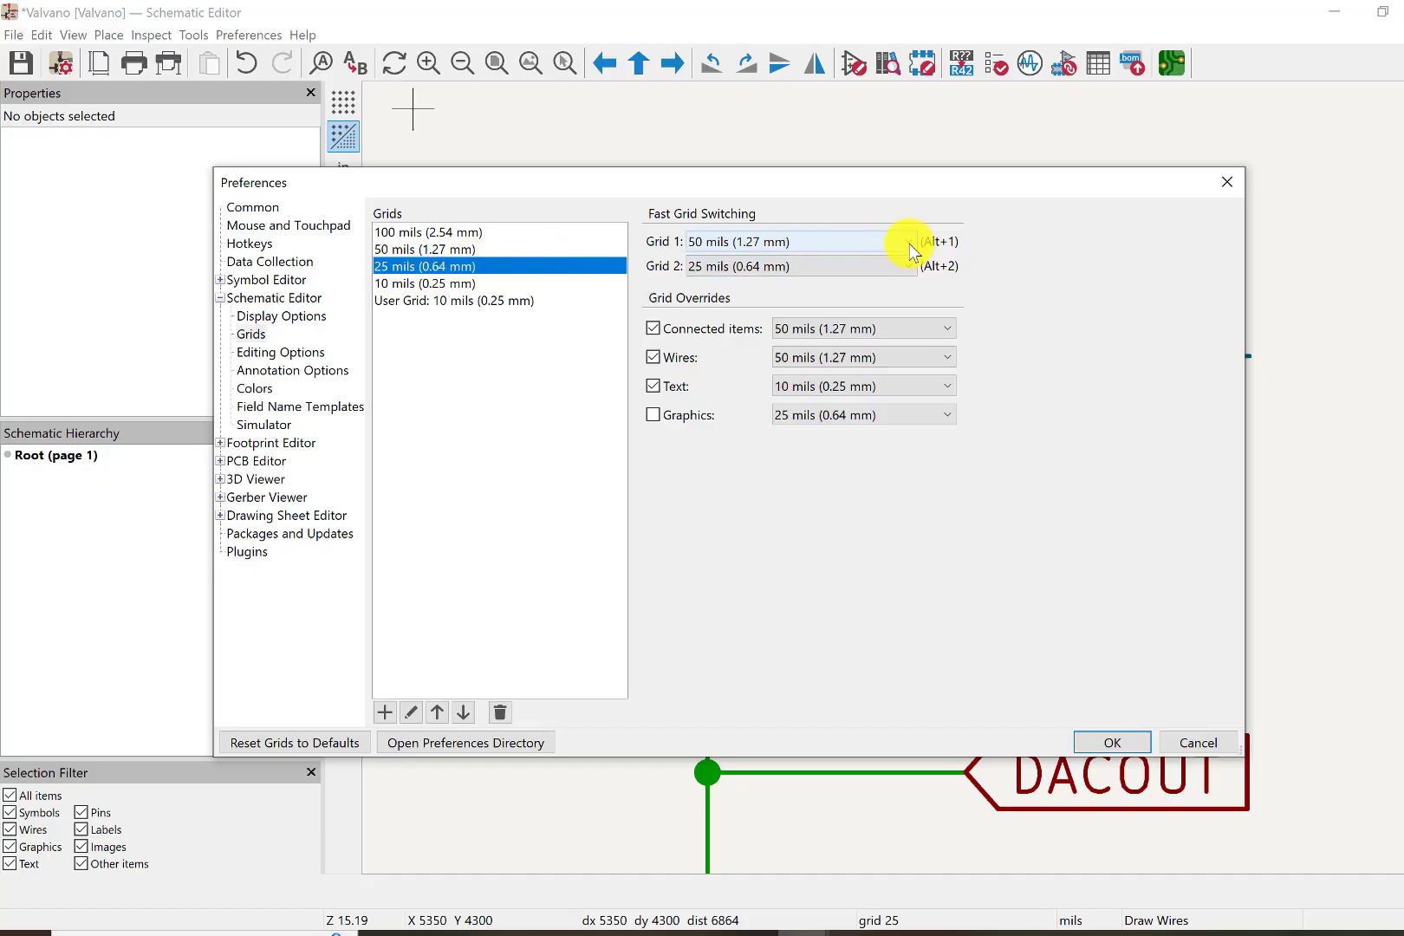
click(861, 328)
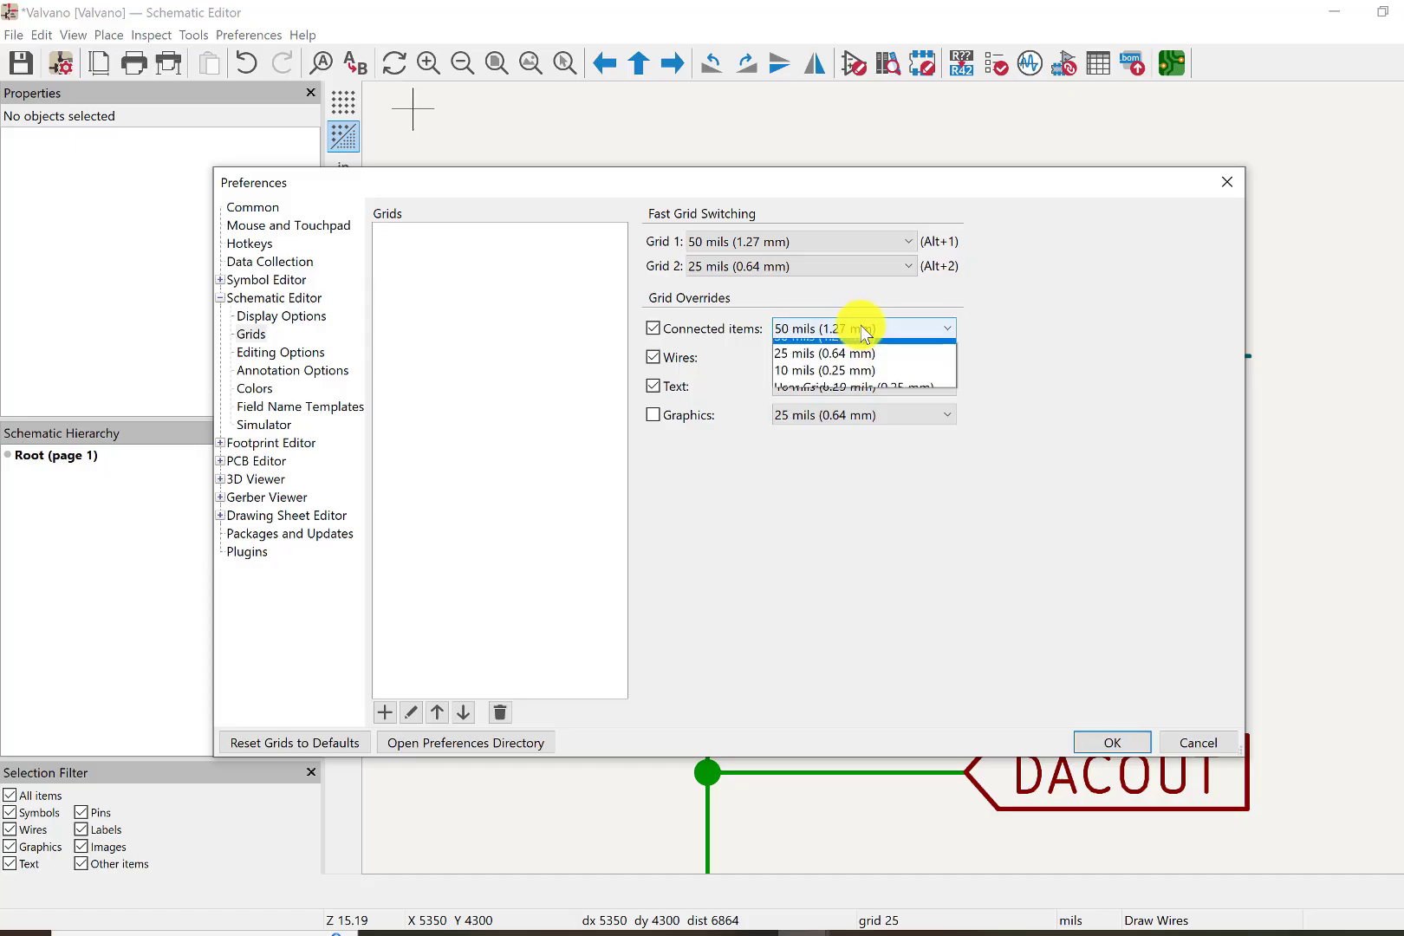
click(831, 382)
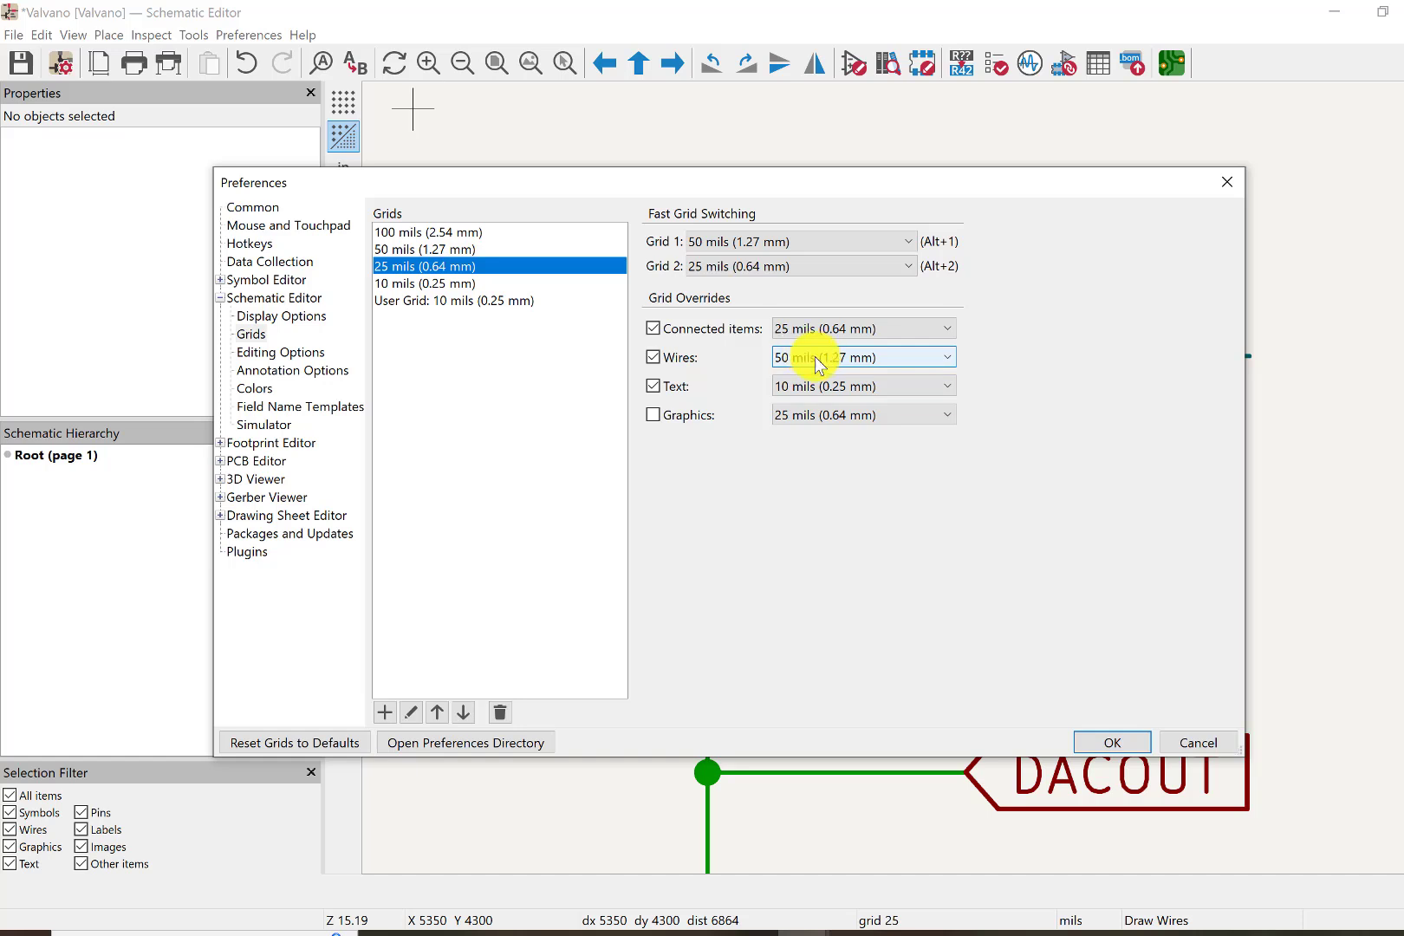
click(805, 358)
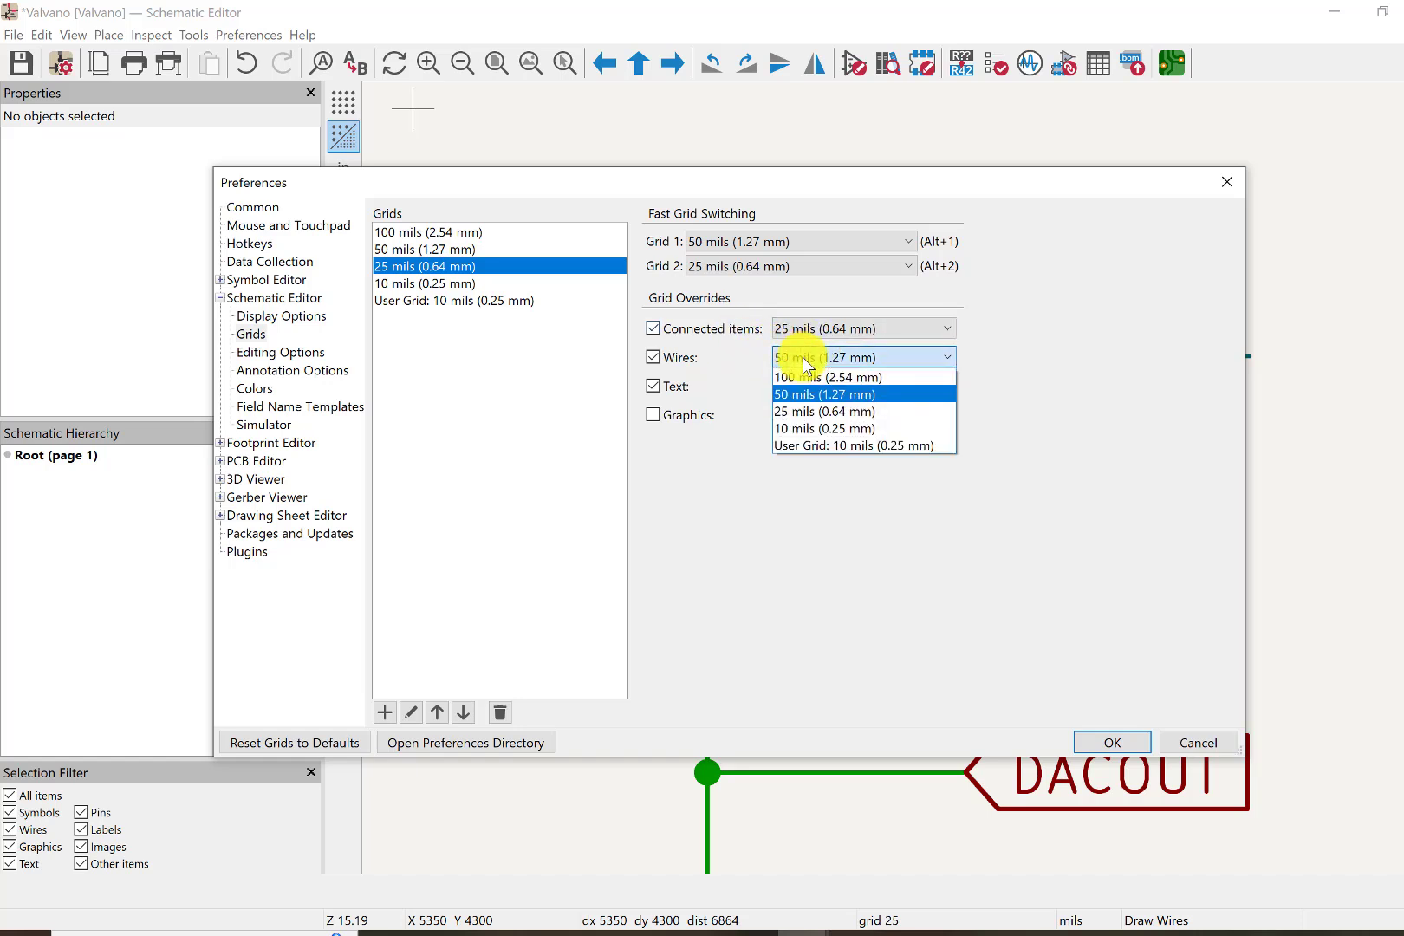
click(811, 412)
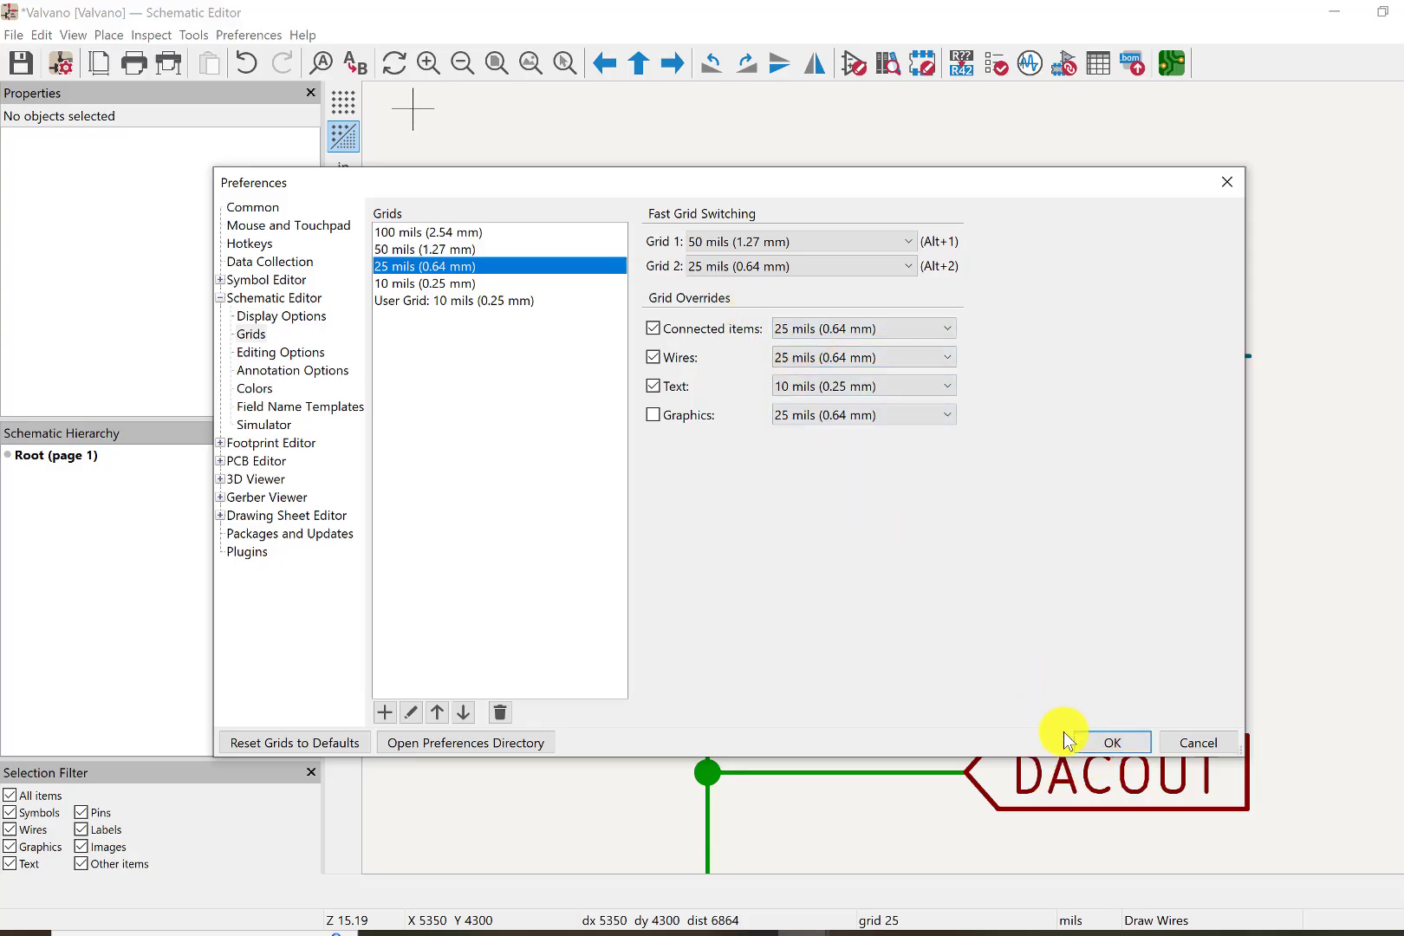
click(1106, 743)
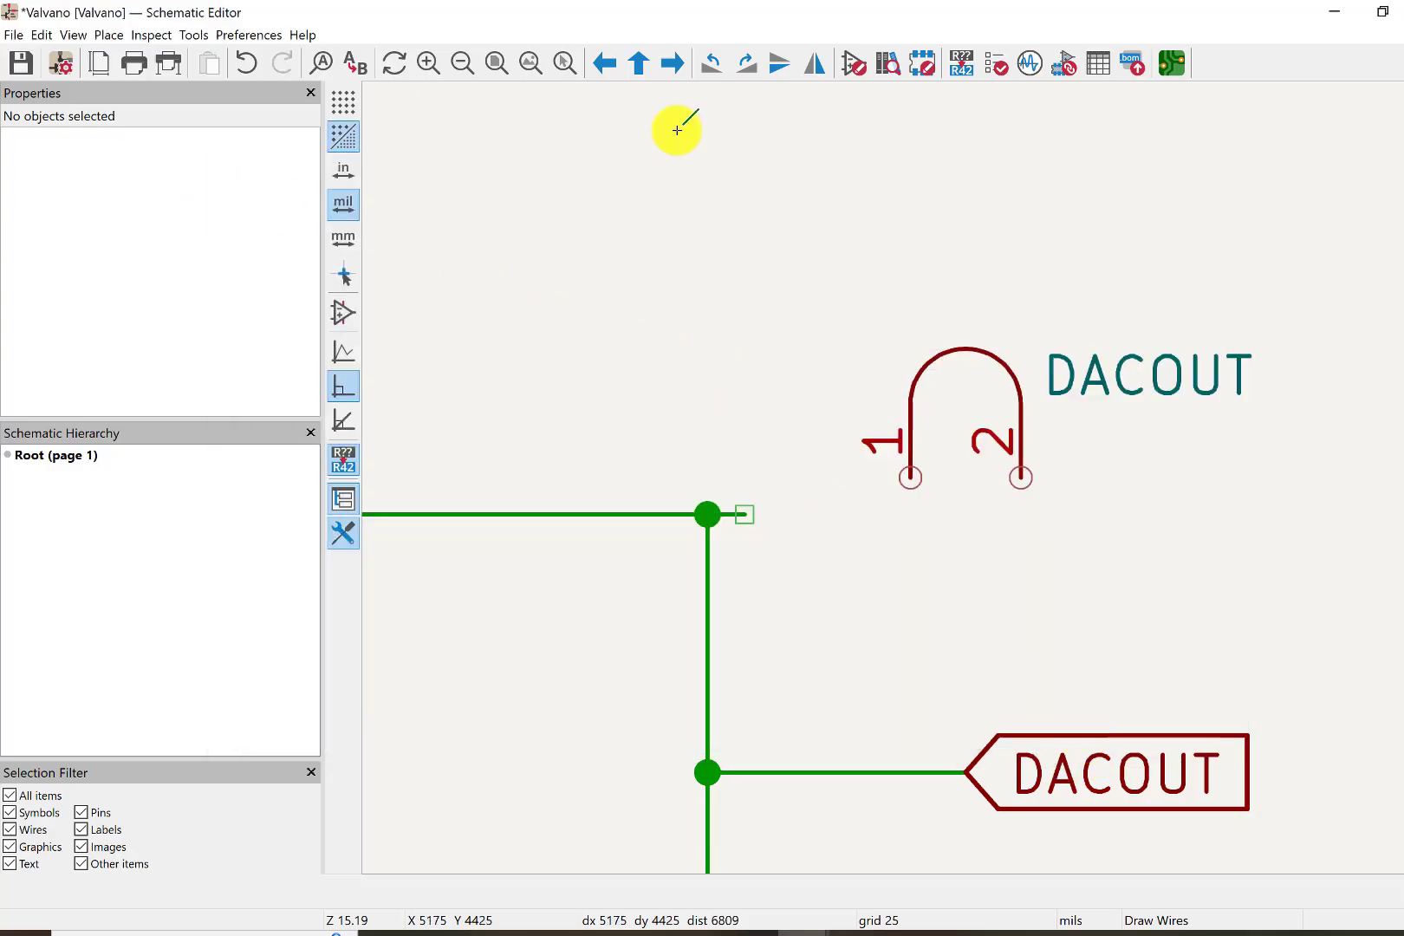
Connect the DAC node to DACOUT jumper pin 1 and short pin 2 onto that wire.
click(743, 515)
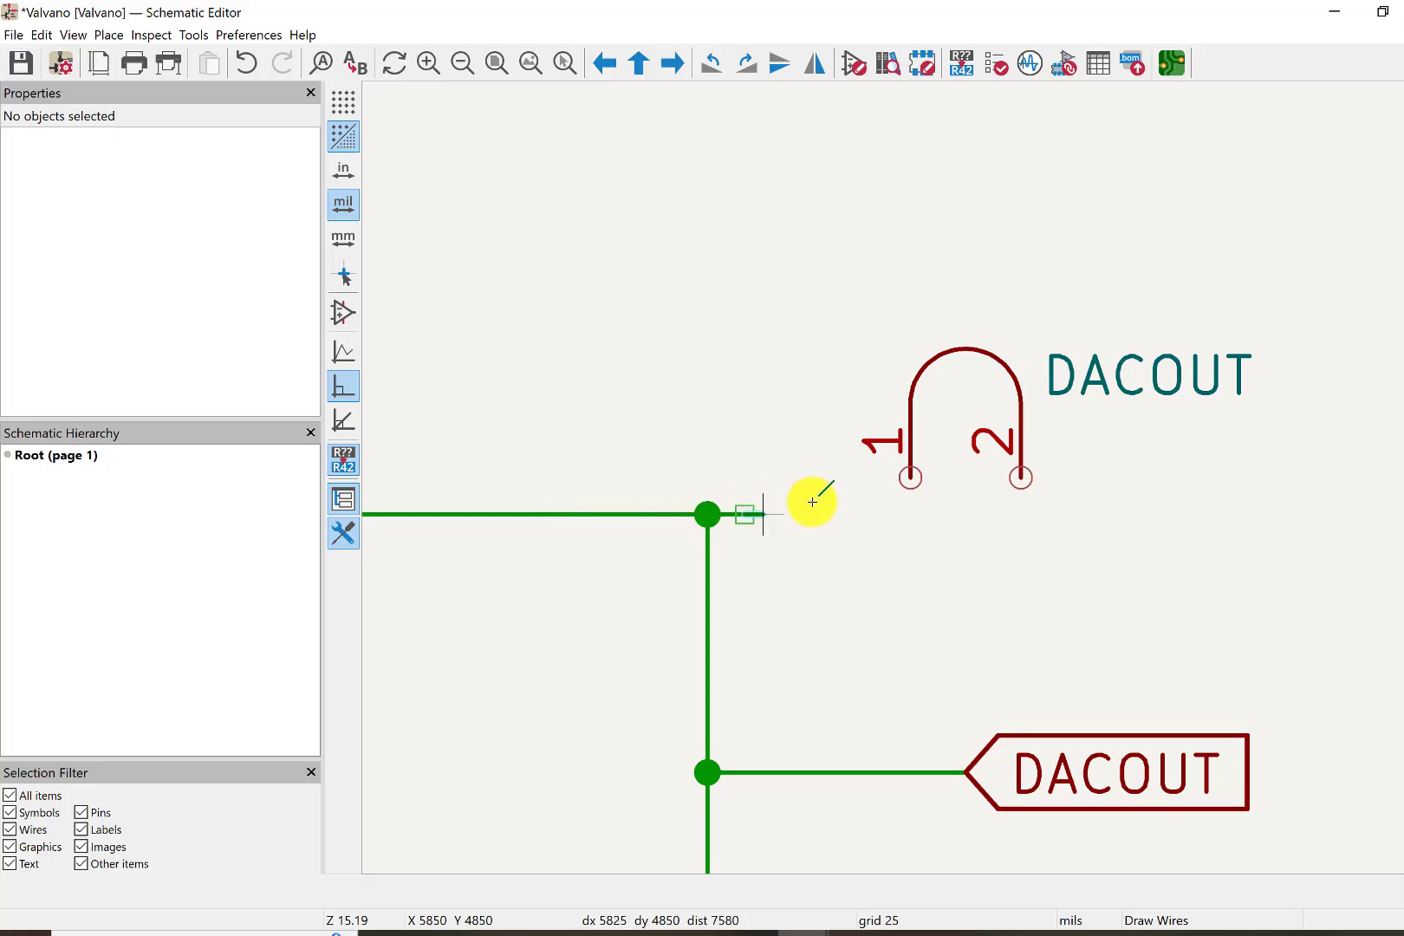
click(916, 478)
click(1023, 477)
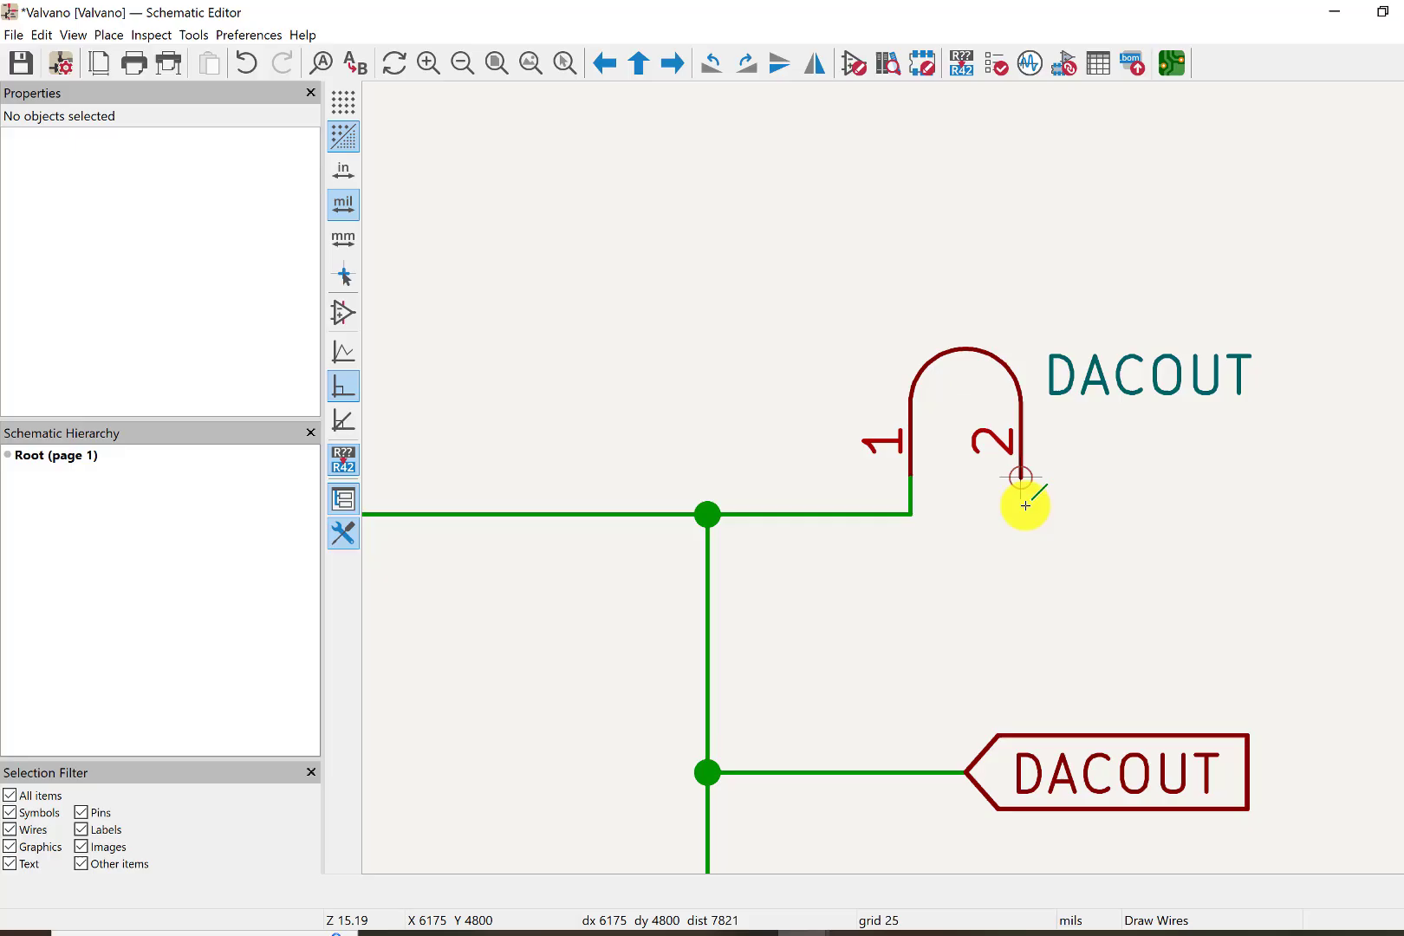
click(961, 504)
Wire the DACOUT jumper across to pin 1 of jumper JP1.
scroll(1072, 427, down, 5)
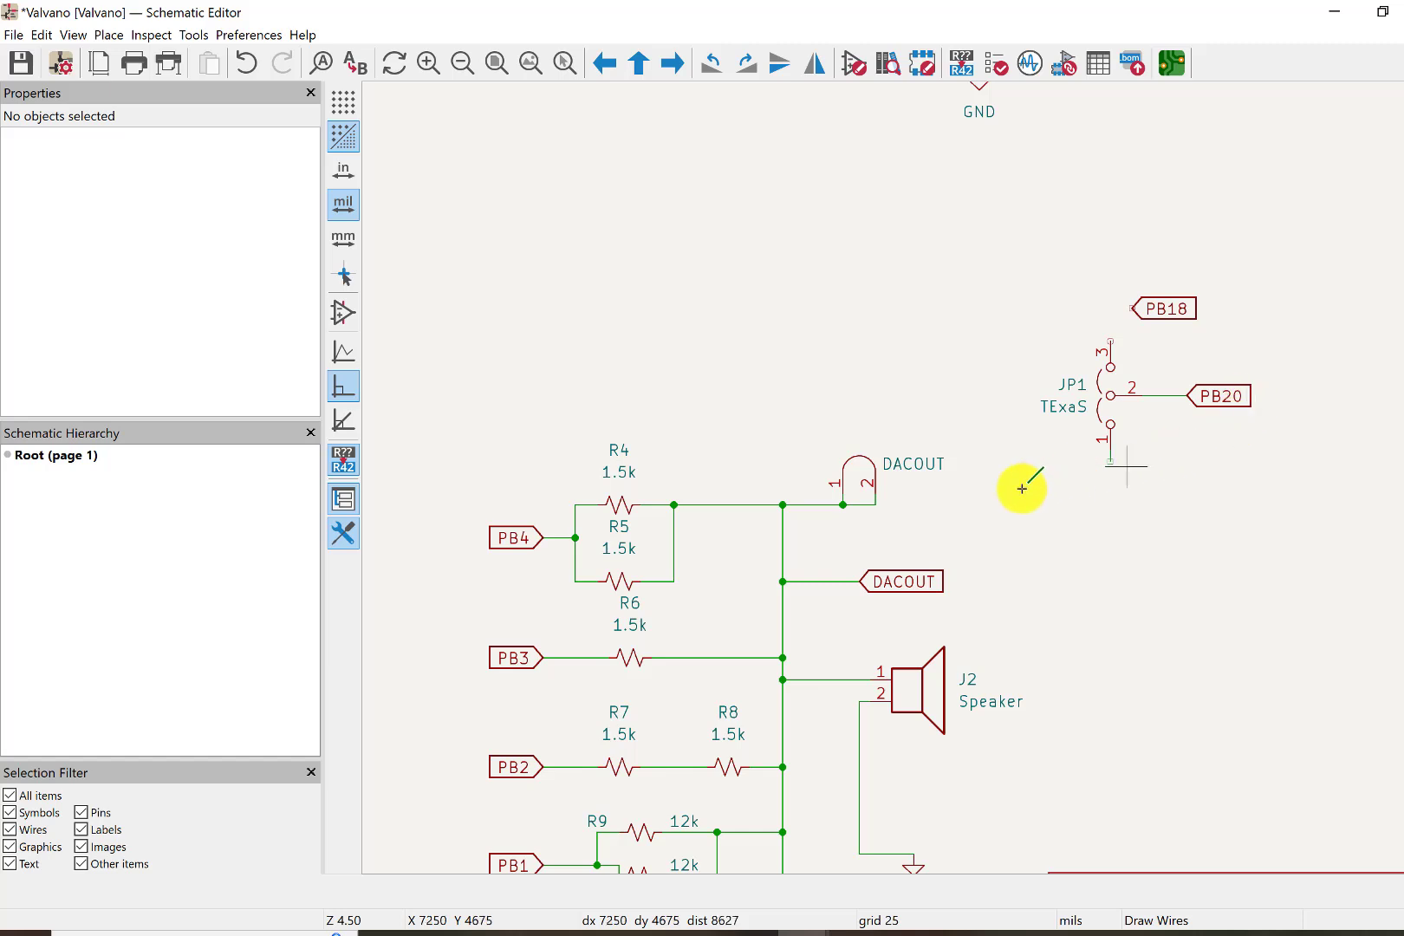
click(877, 503)
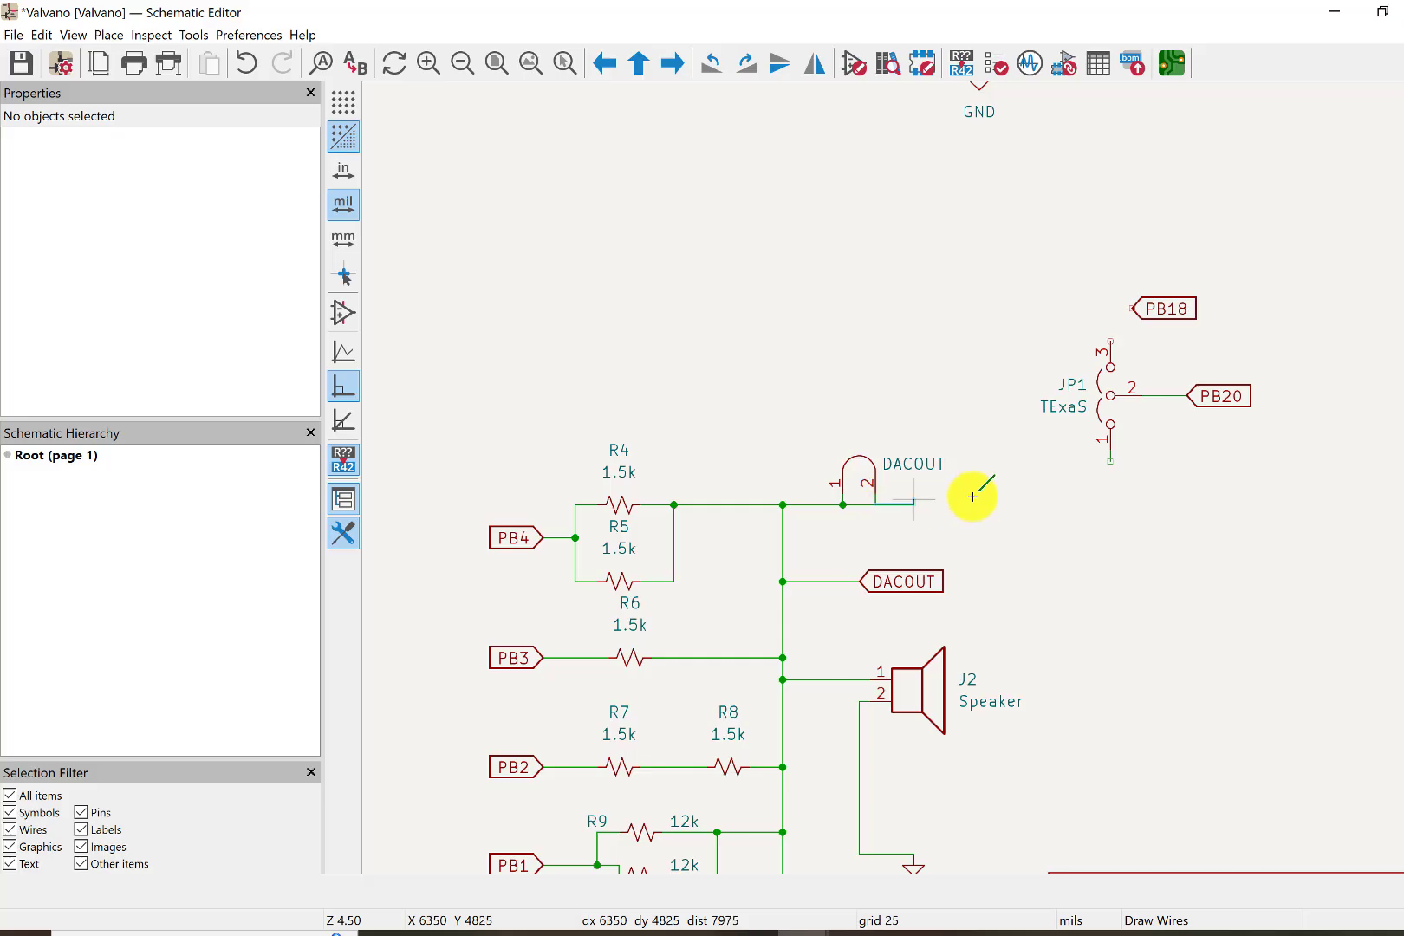
click(1118, 464)
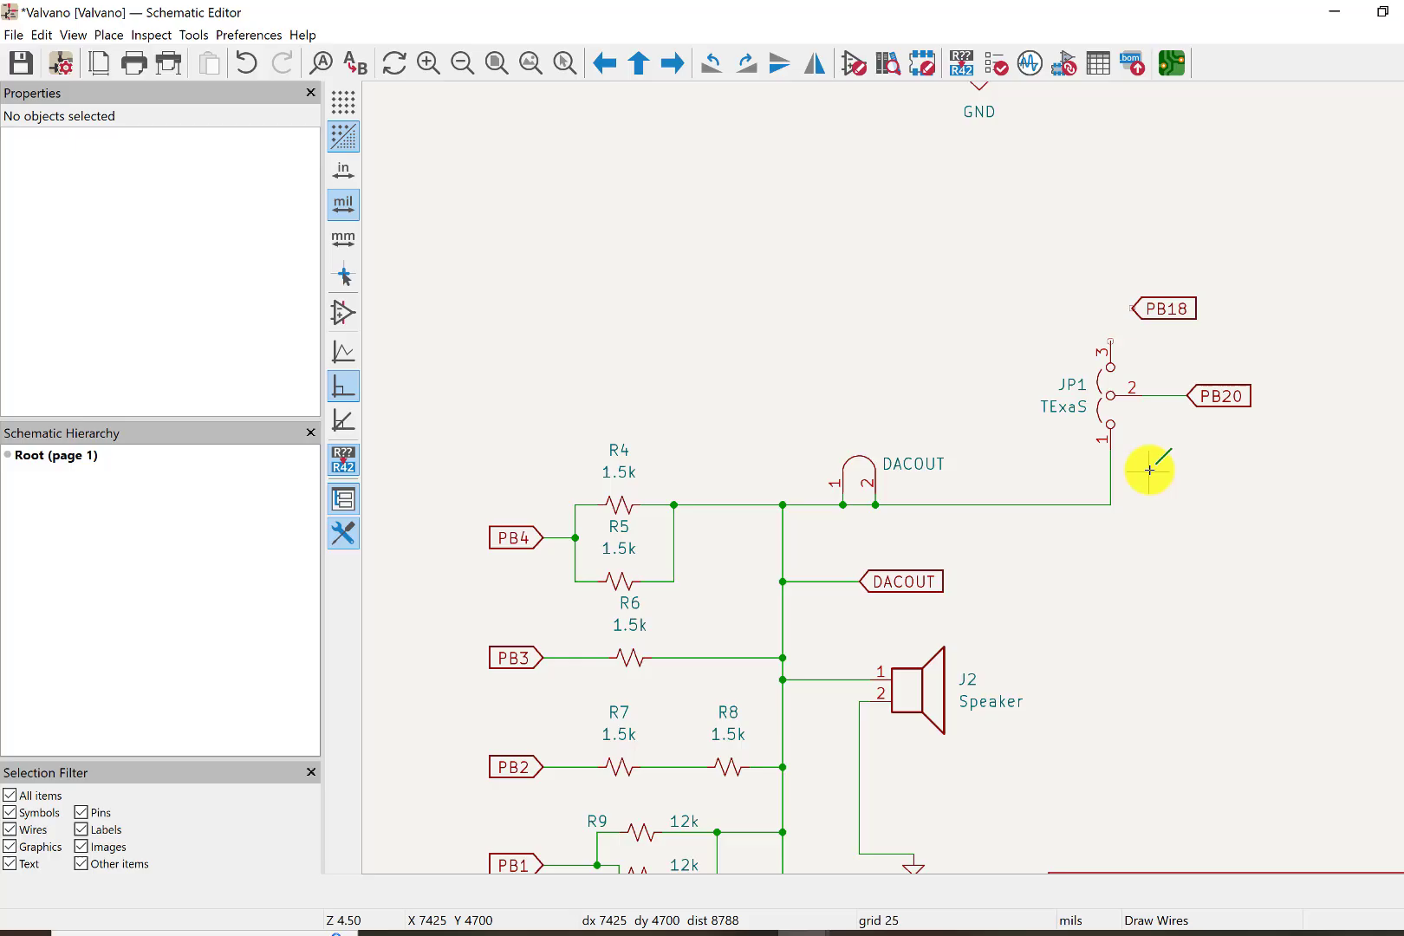
Wire potentiometer RV1 pin 3 to +3V3 and pin 1 to GND.
scroll(1150, 469, up, 1)
scroll(1154, 464, down, 3)
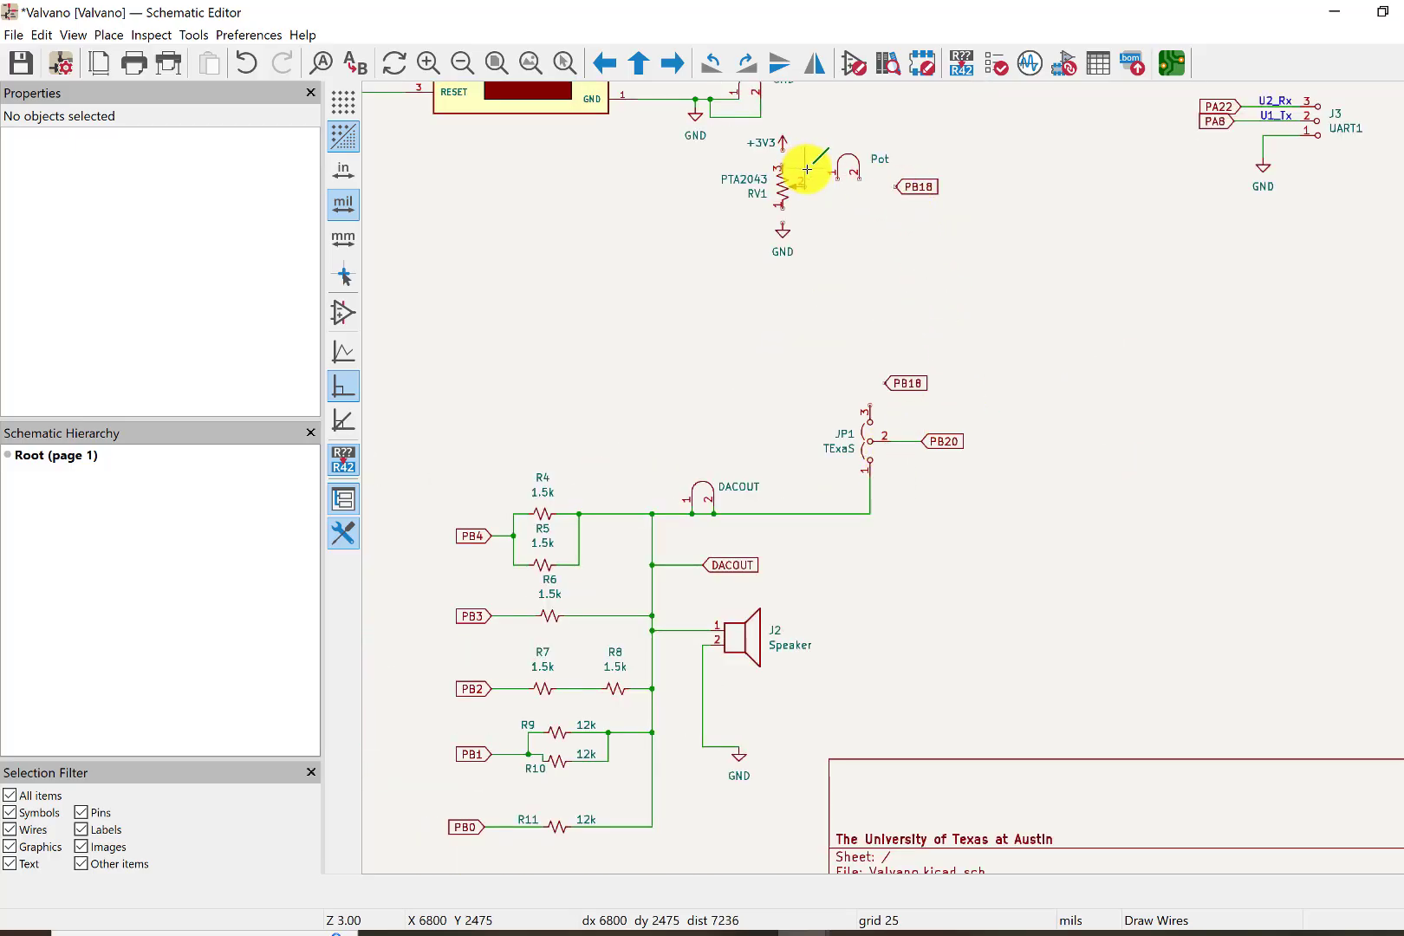
scroll(806, 169, up, 2)
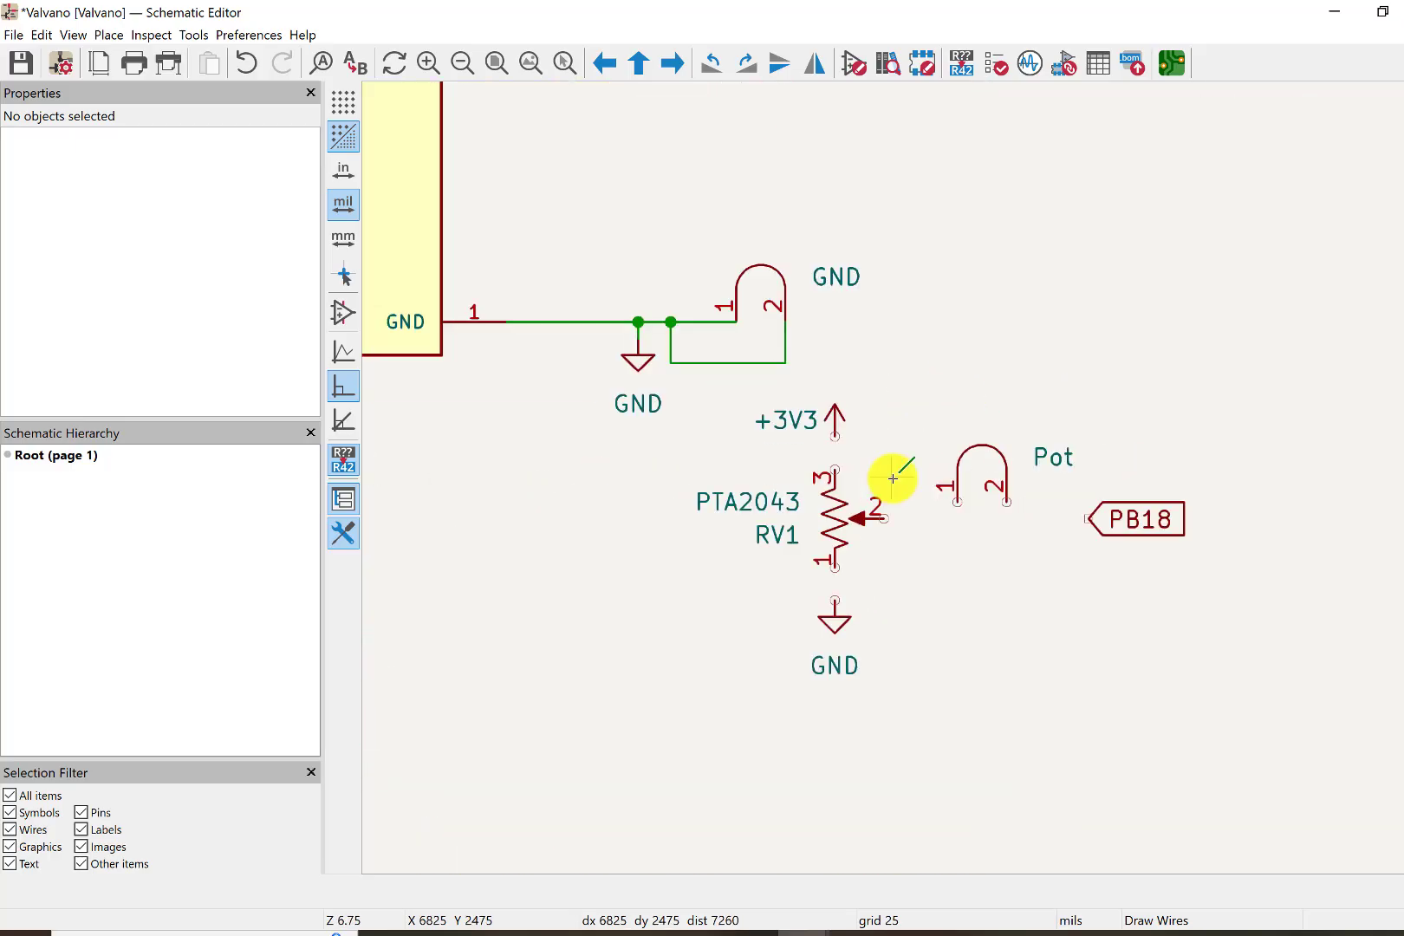
click(832, 470)
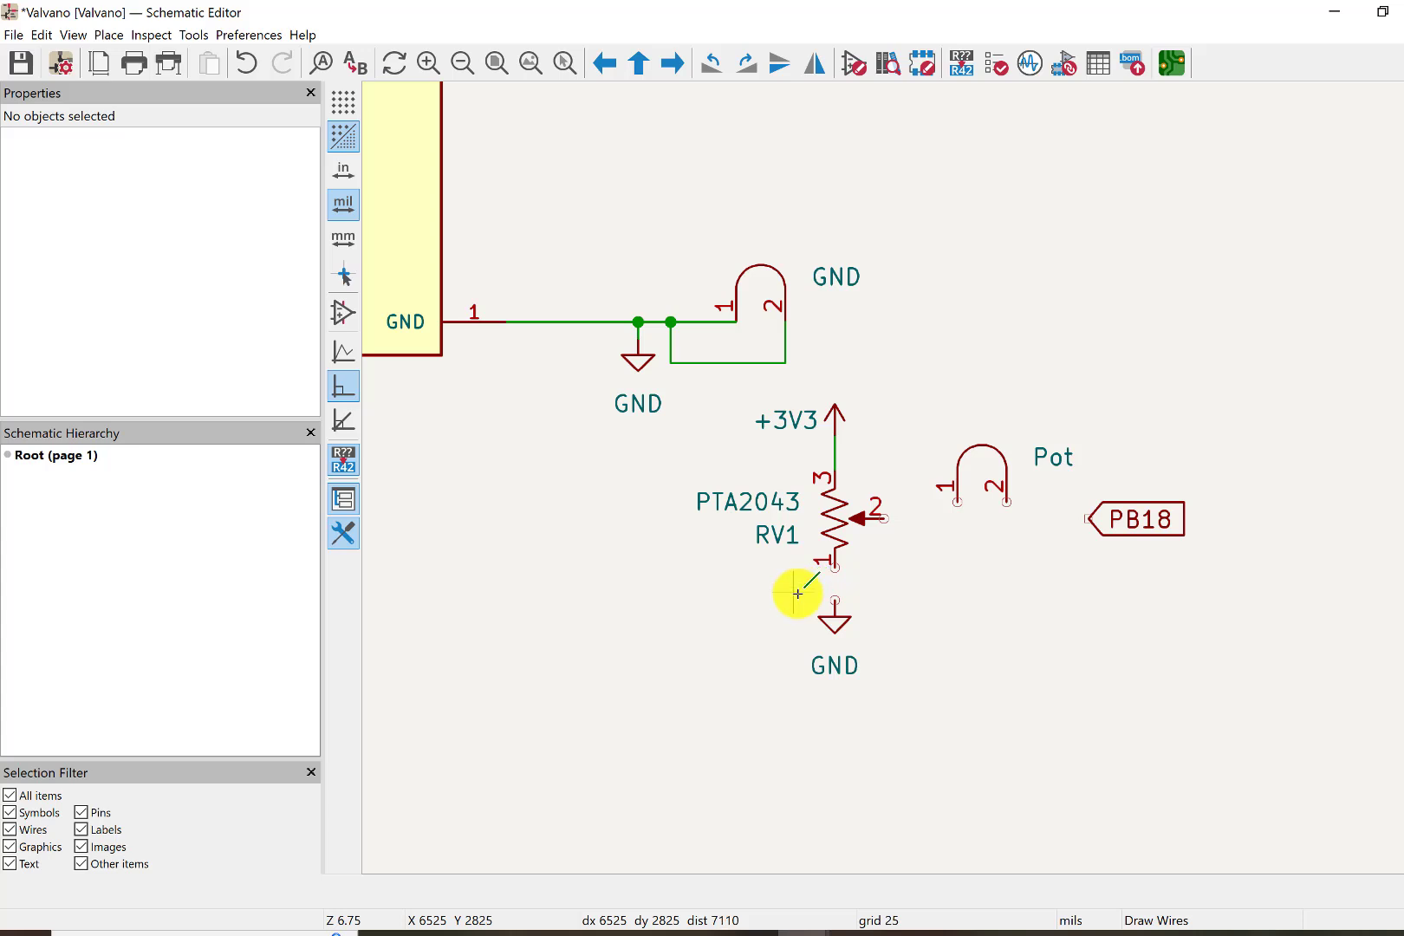
key(Escape)
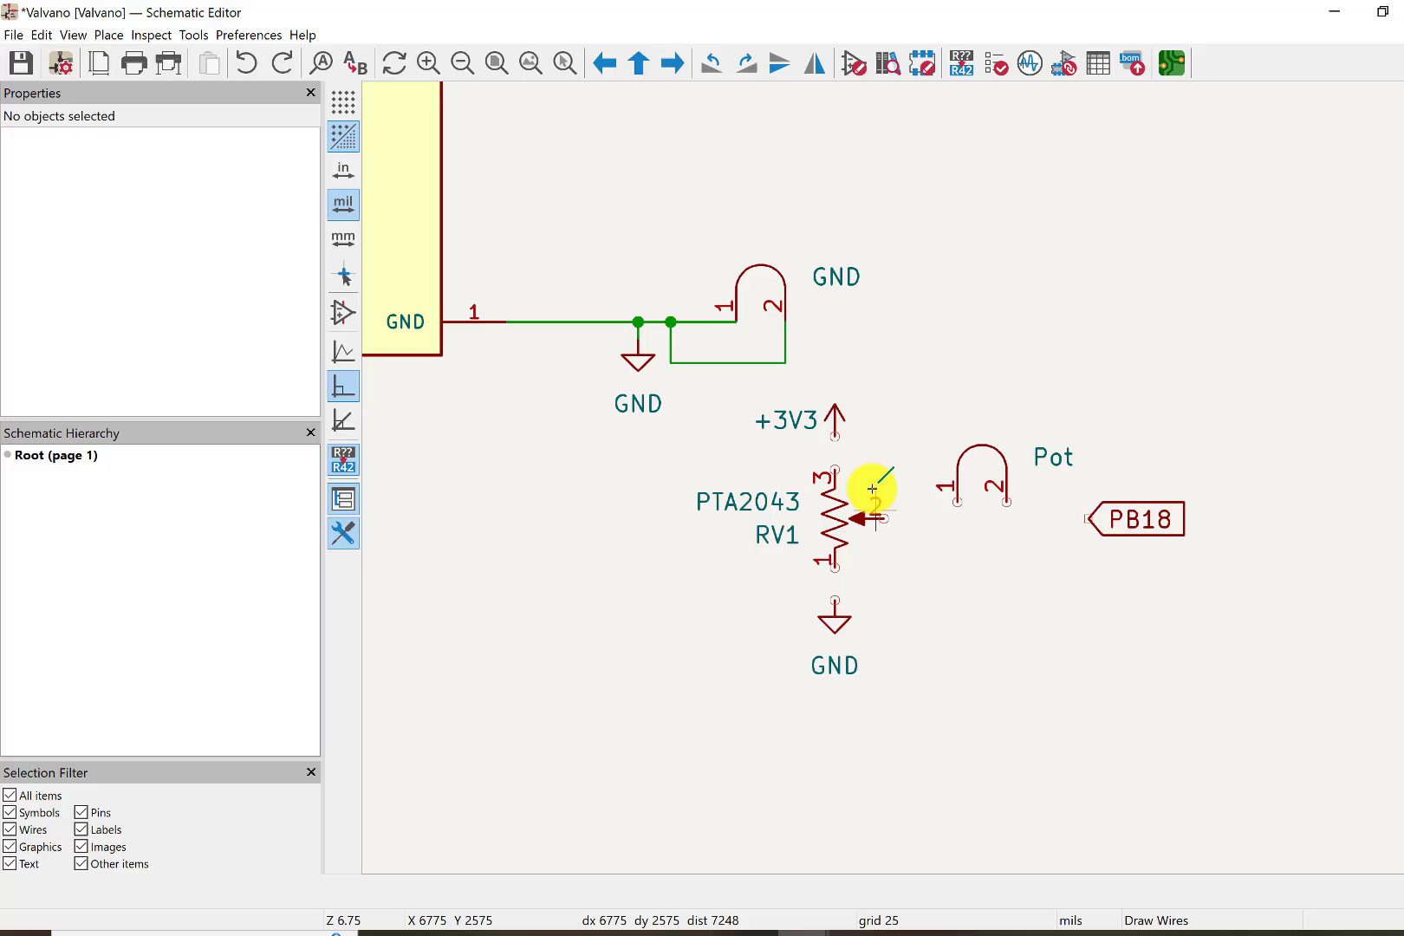
key(ctrl+z)
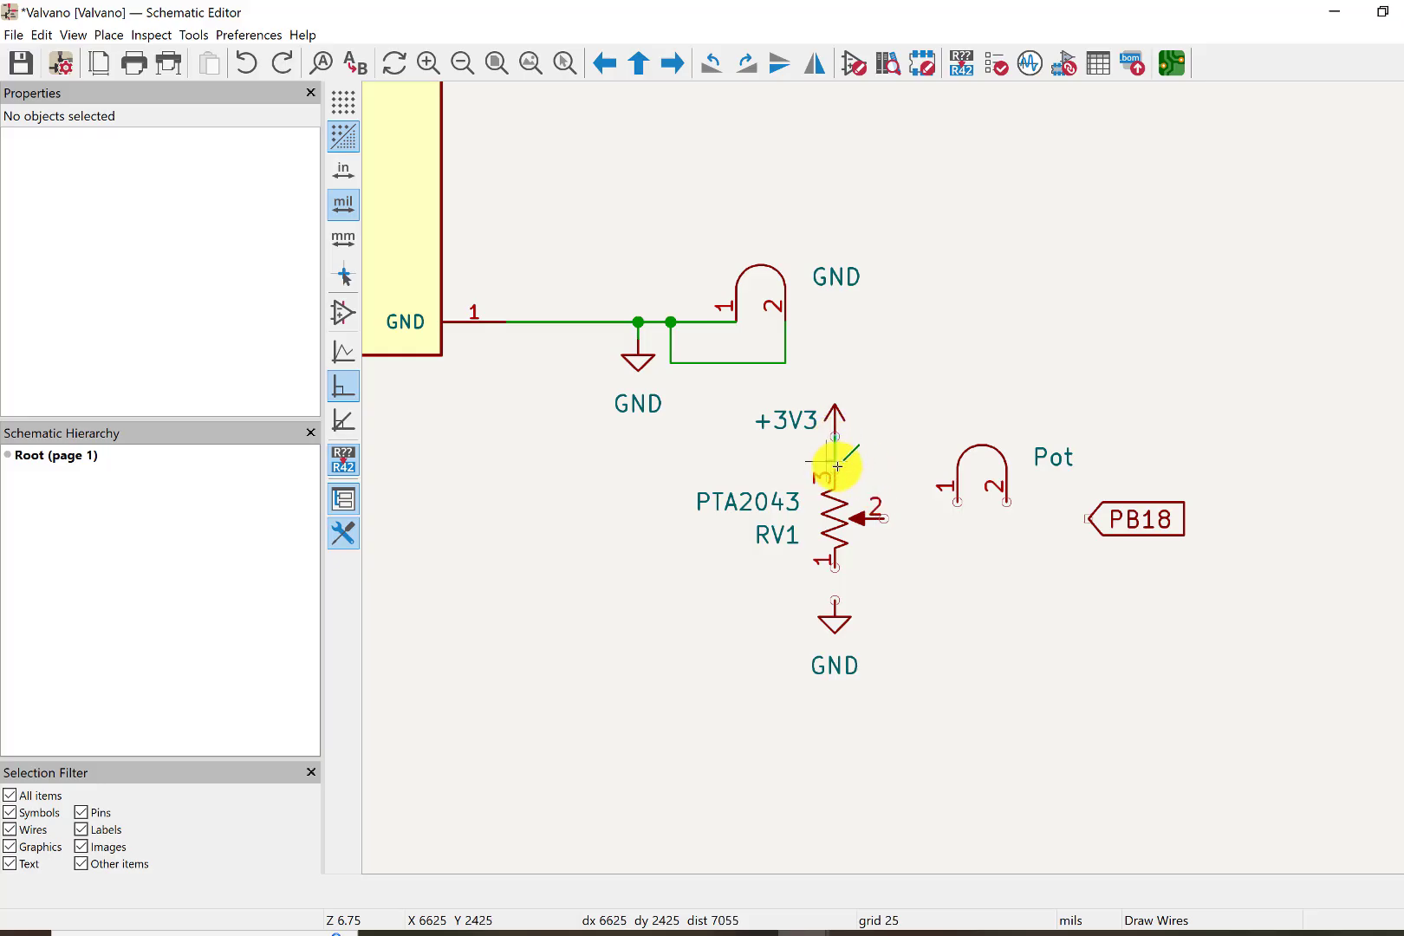
click(836, 469)
scroll(853, 559, up, 5)
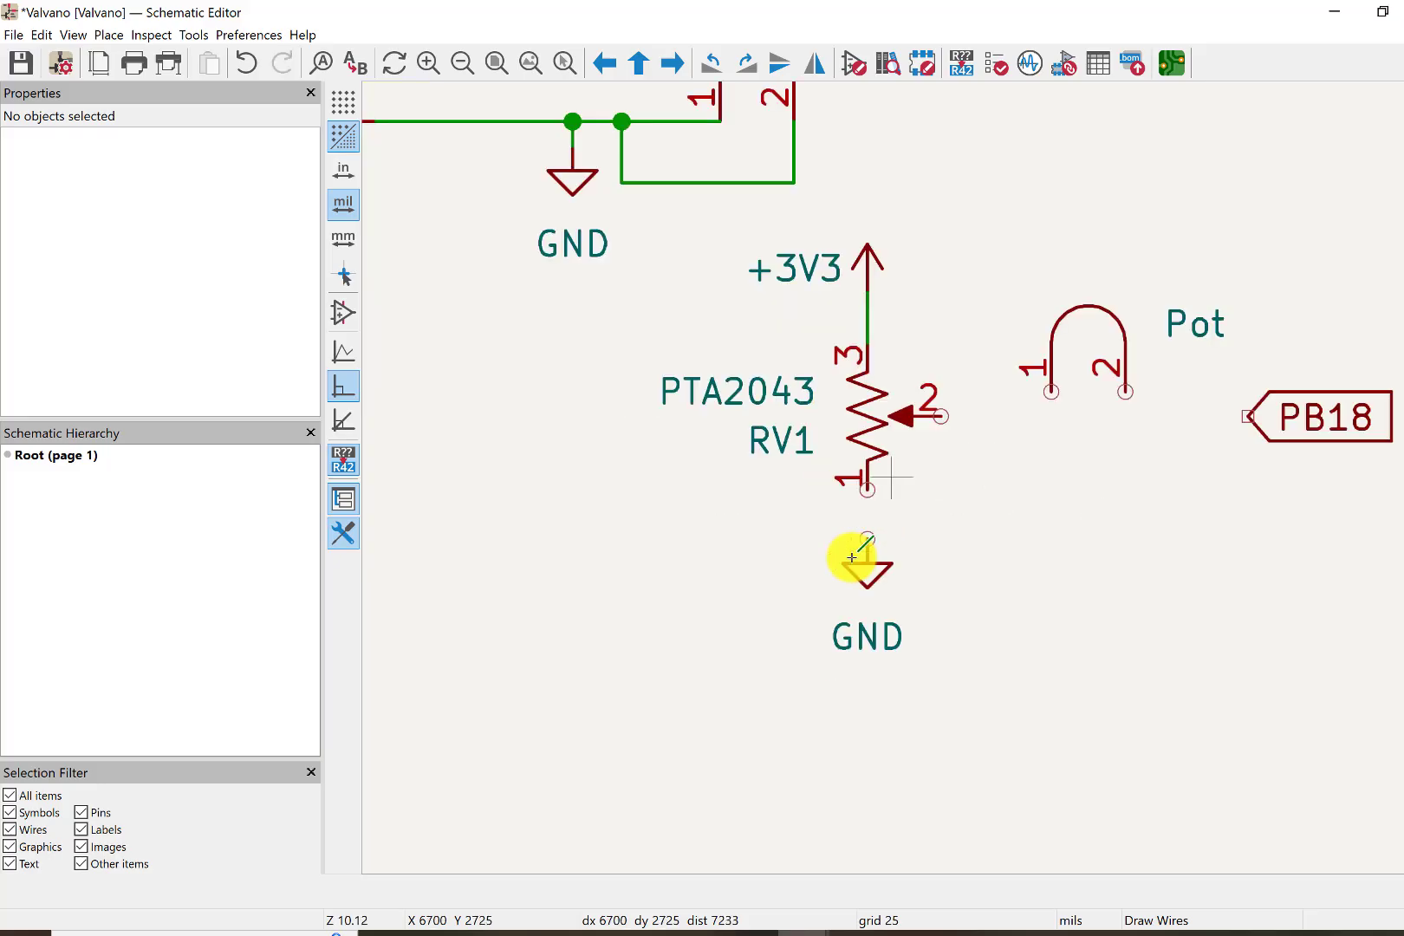
click(837, 505)
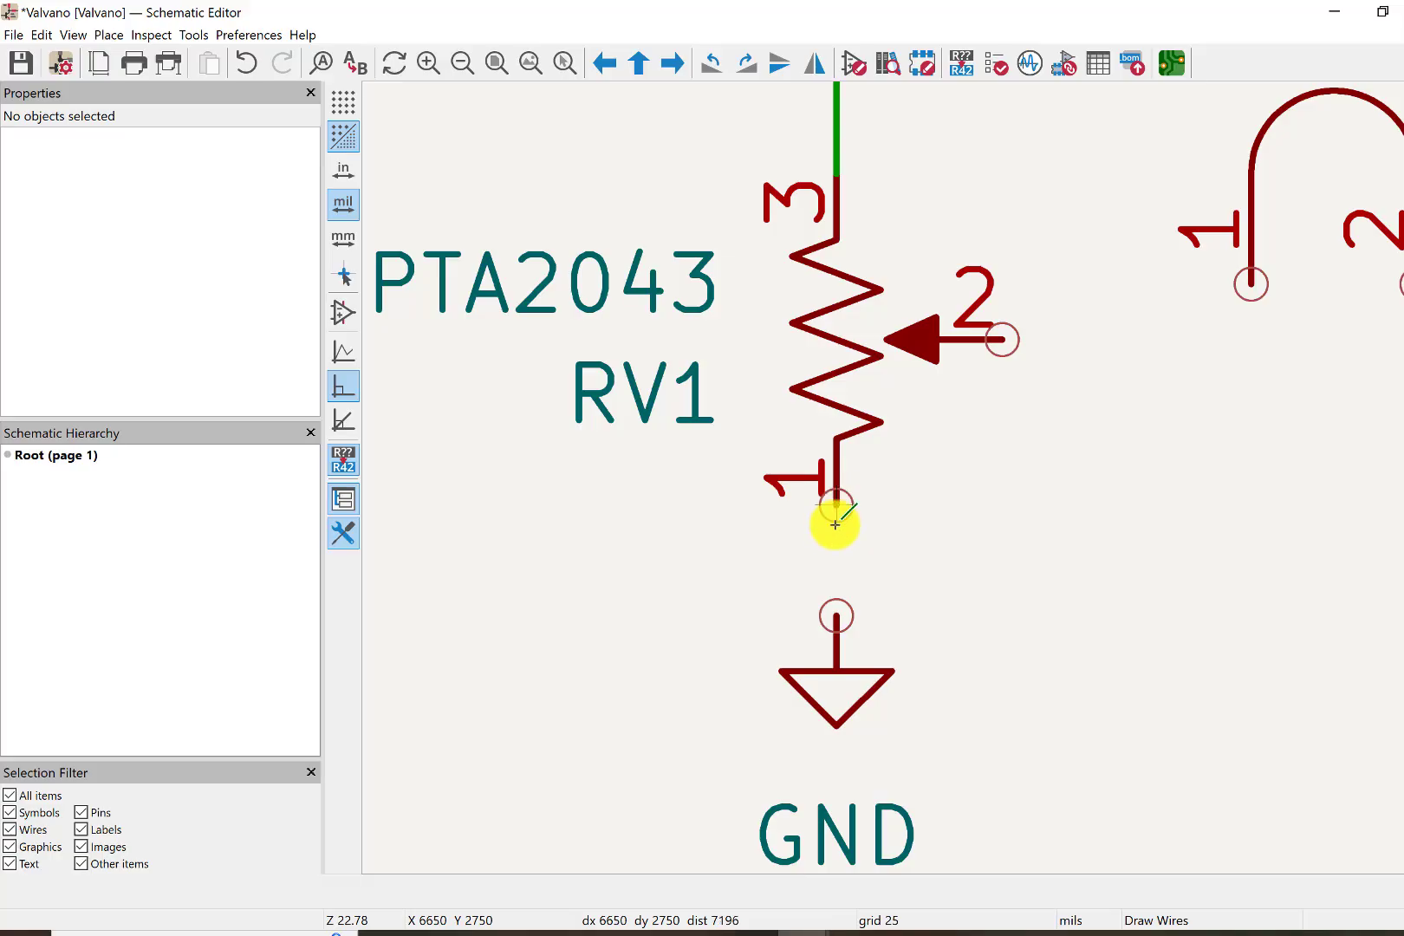
click(845, 607)
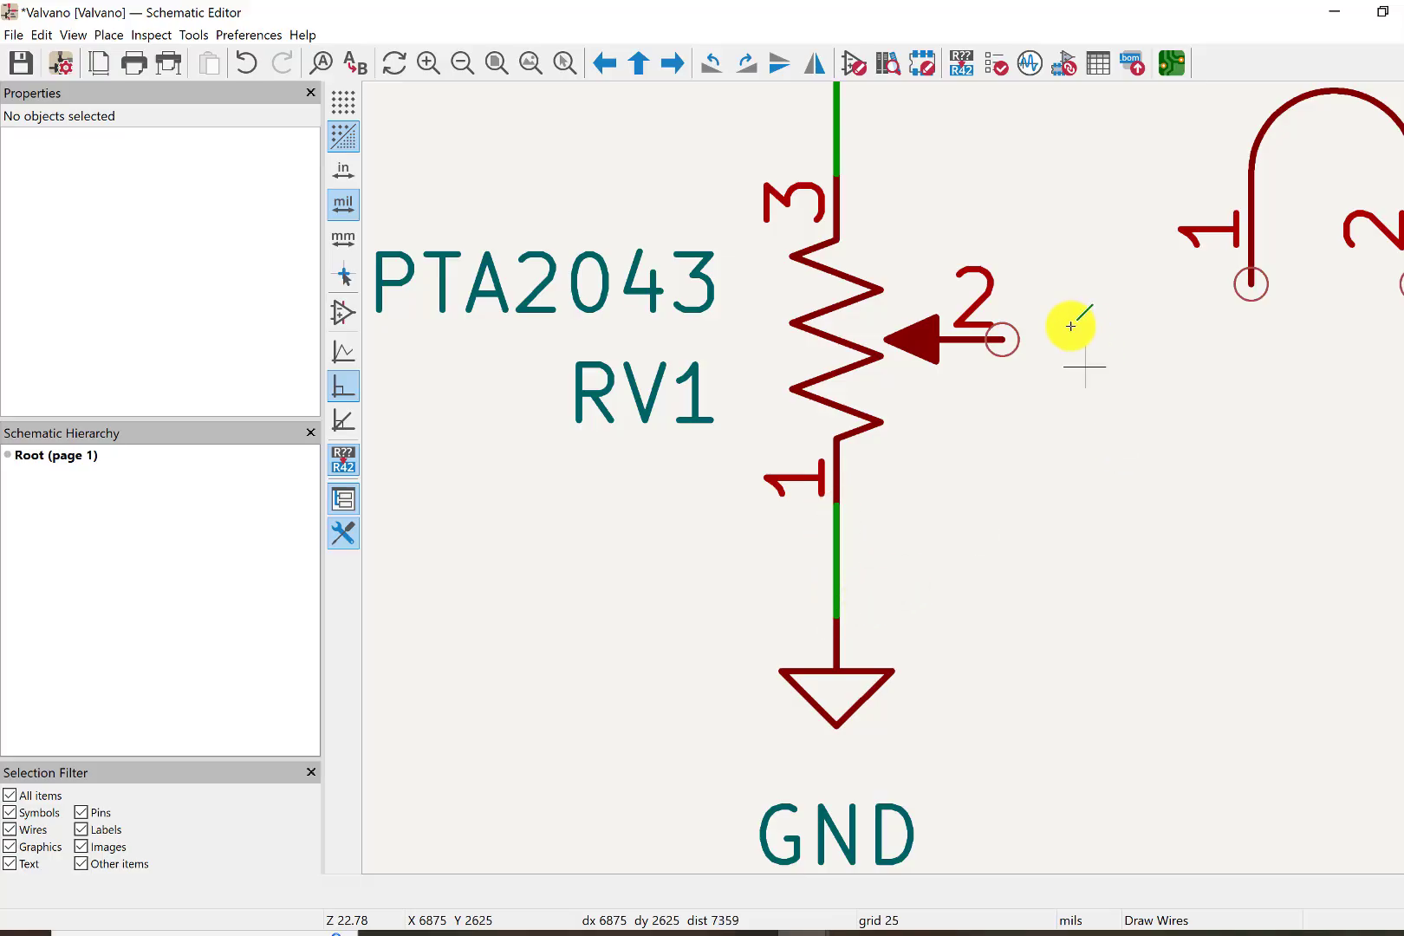
Run the RV1 wiper to Pot jumper pin 1 and short Pot pin 2 onto it.
click(1006, 343)
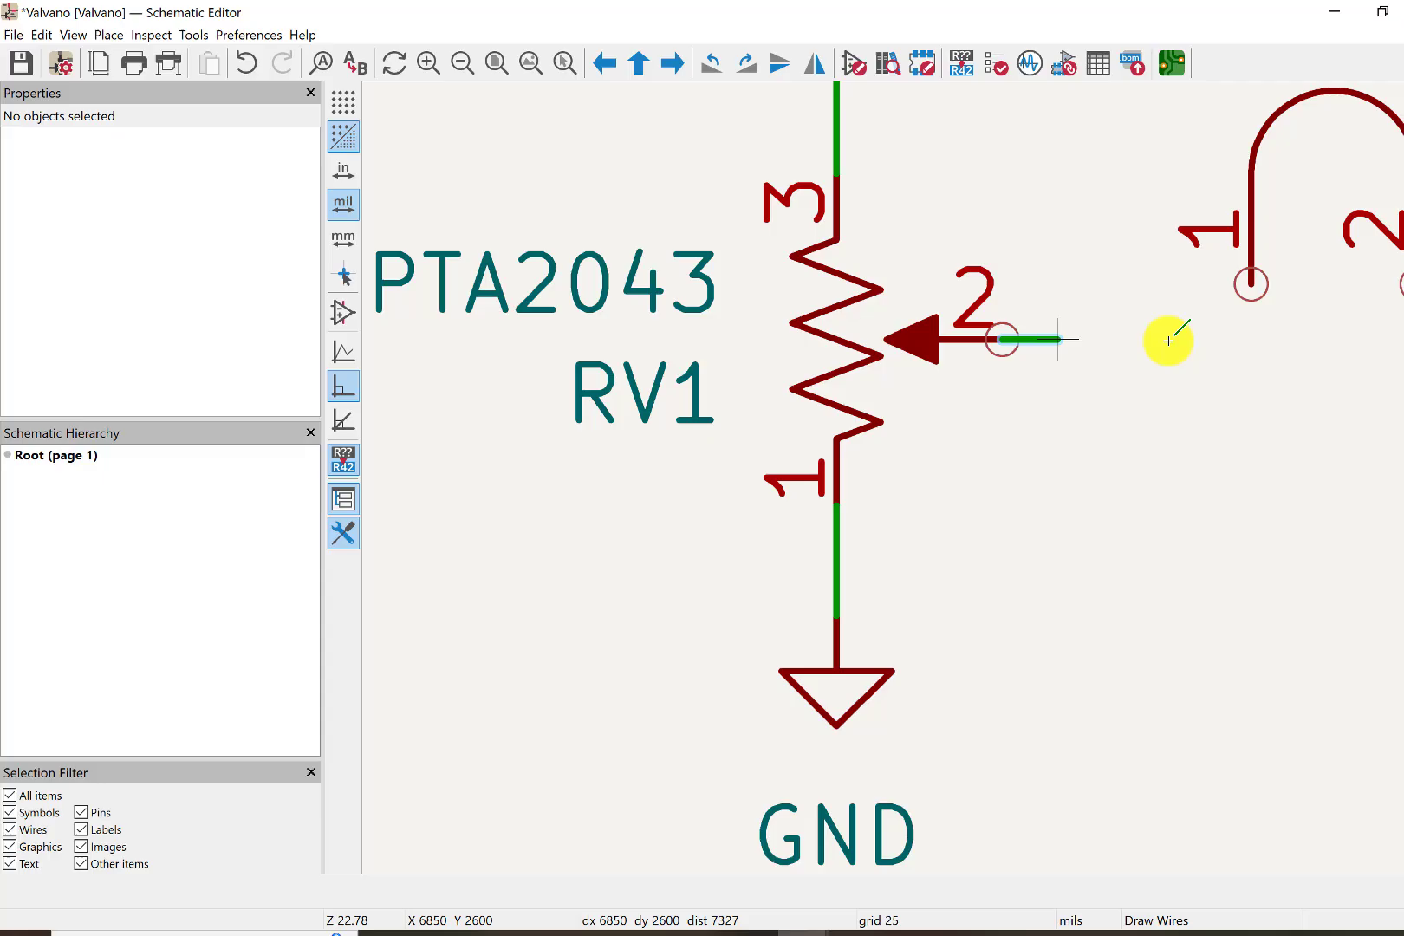
click(1250, 290)
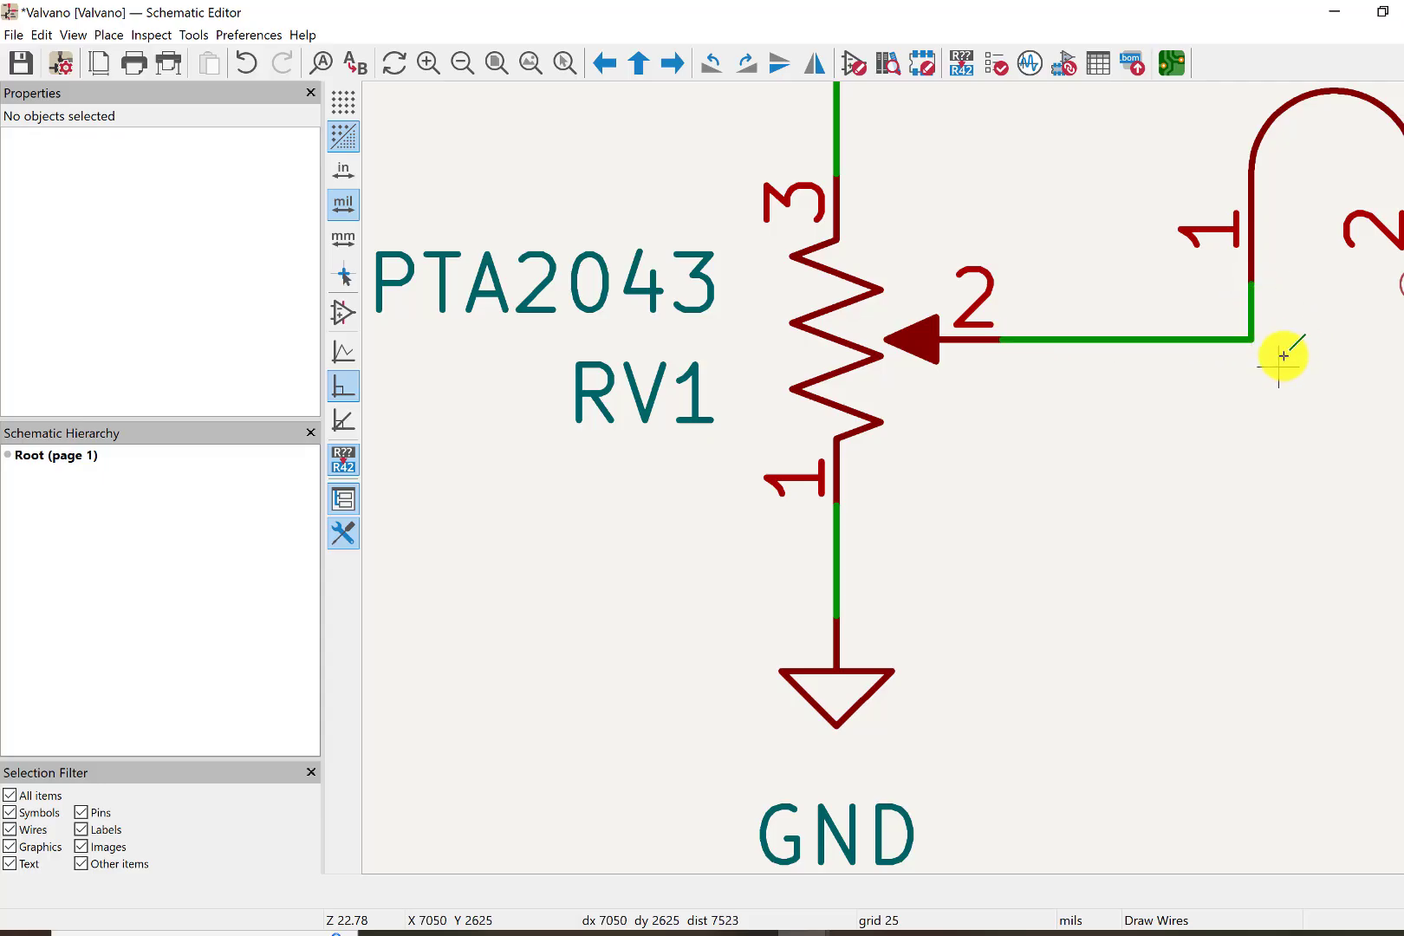
scroll(1283, 354, right, 5)
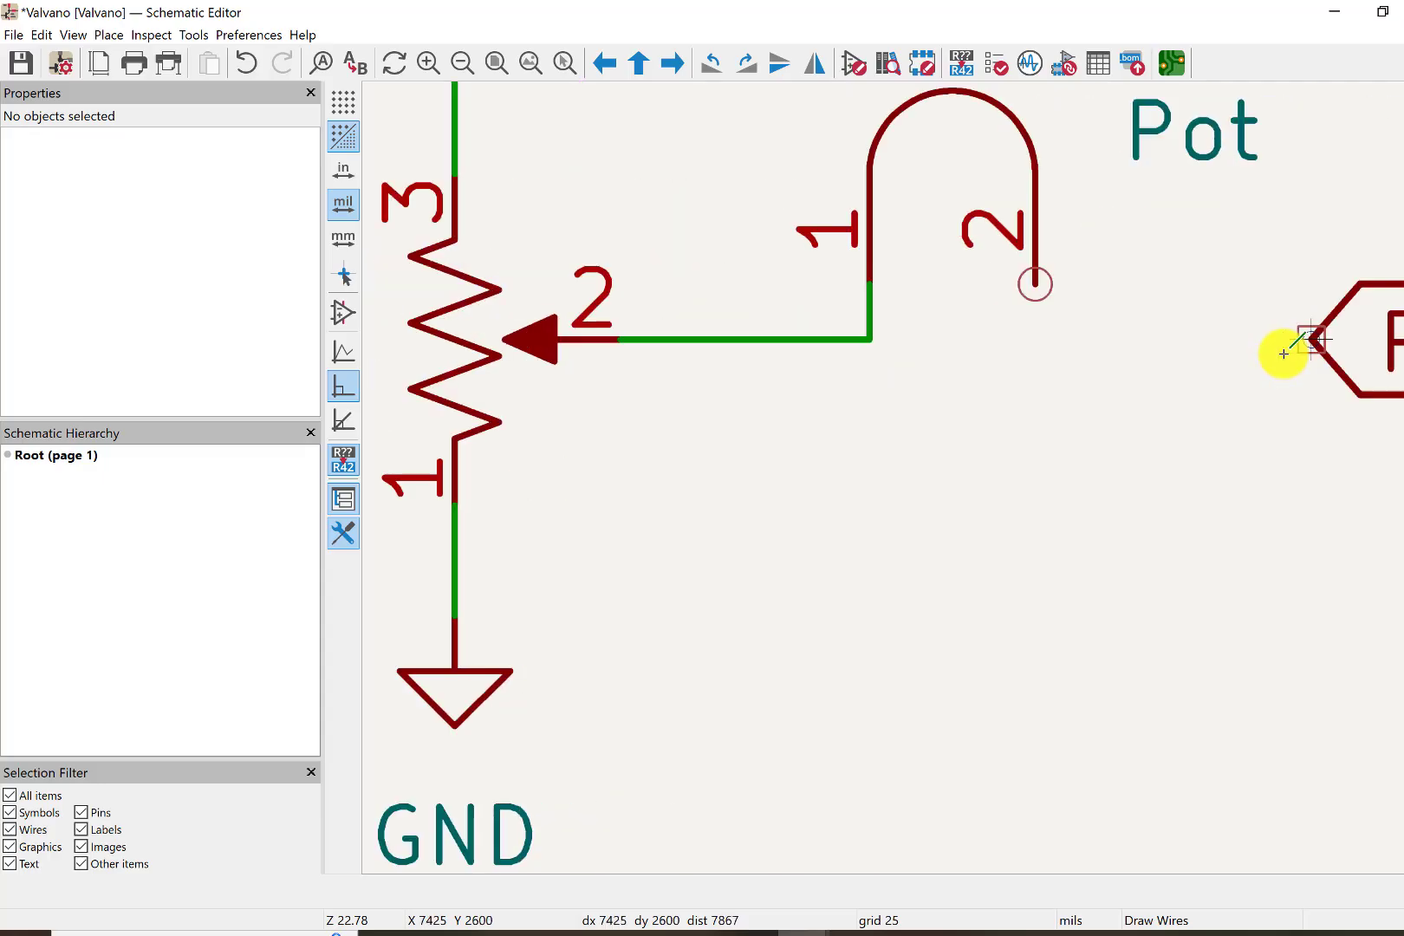
click(1037, 284)
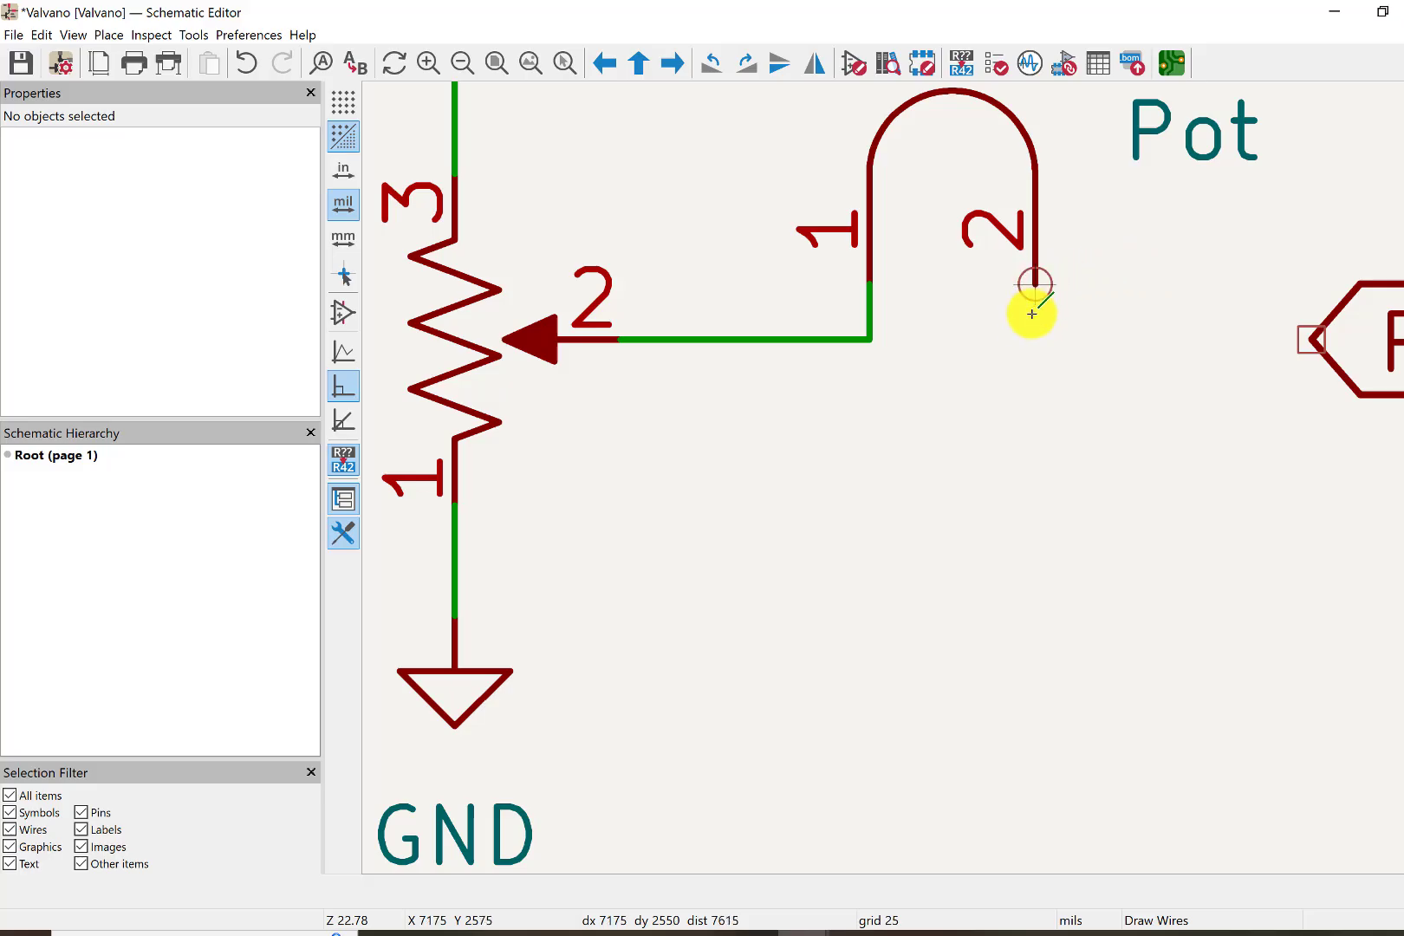
click(871, 345)
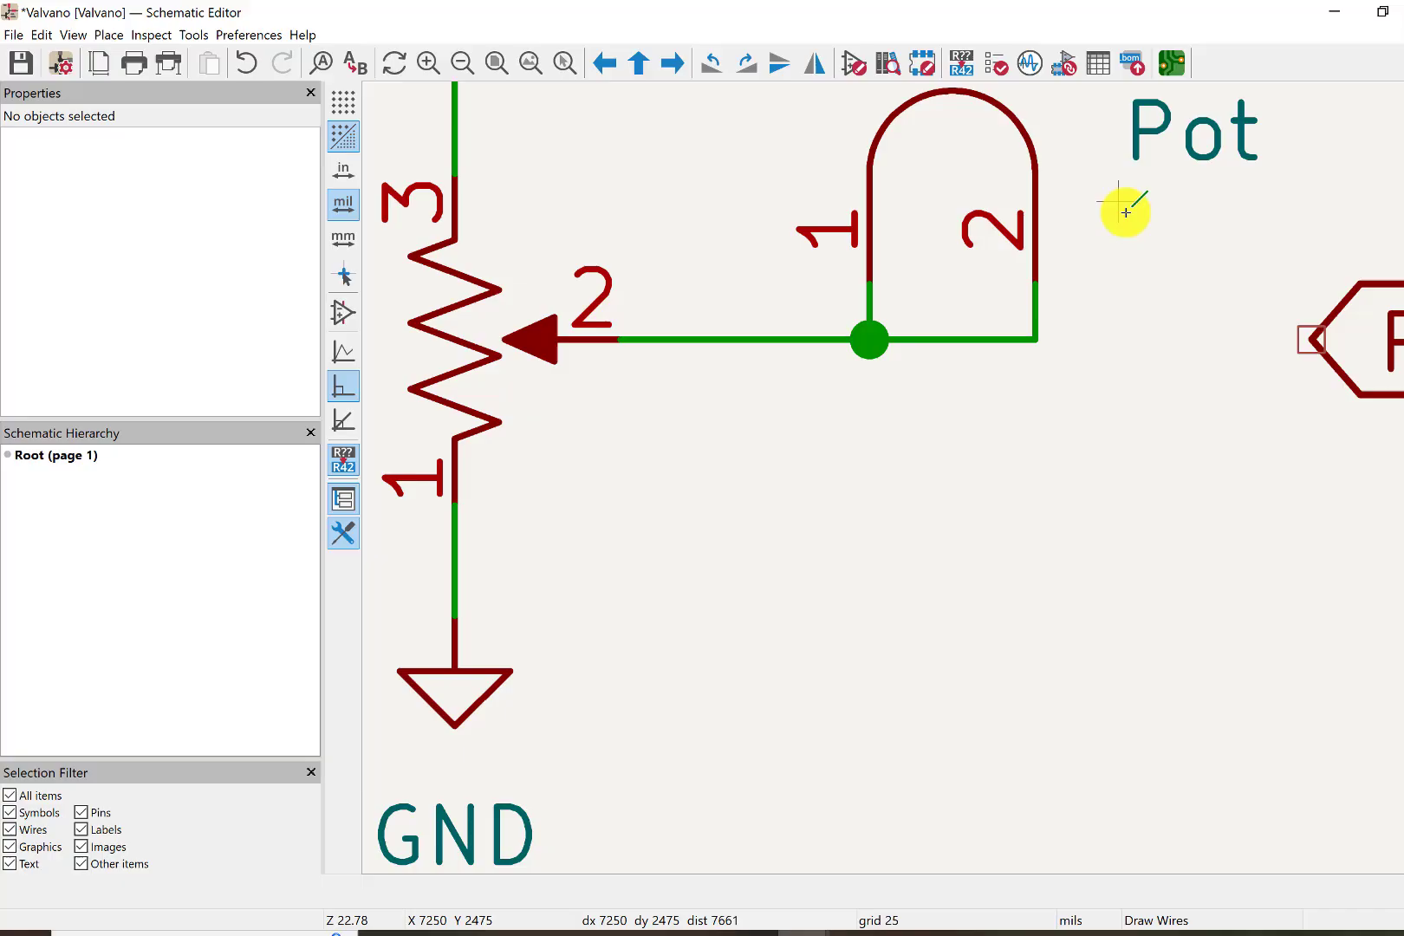
Connect the PB18 label to the Pot jumper with a wire.
scroll(1125, 212, up, 2)
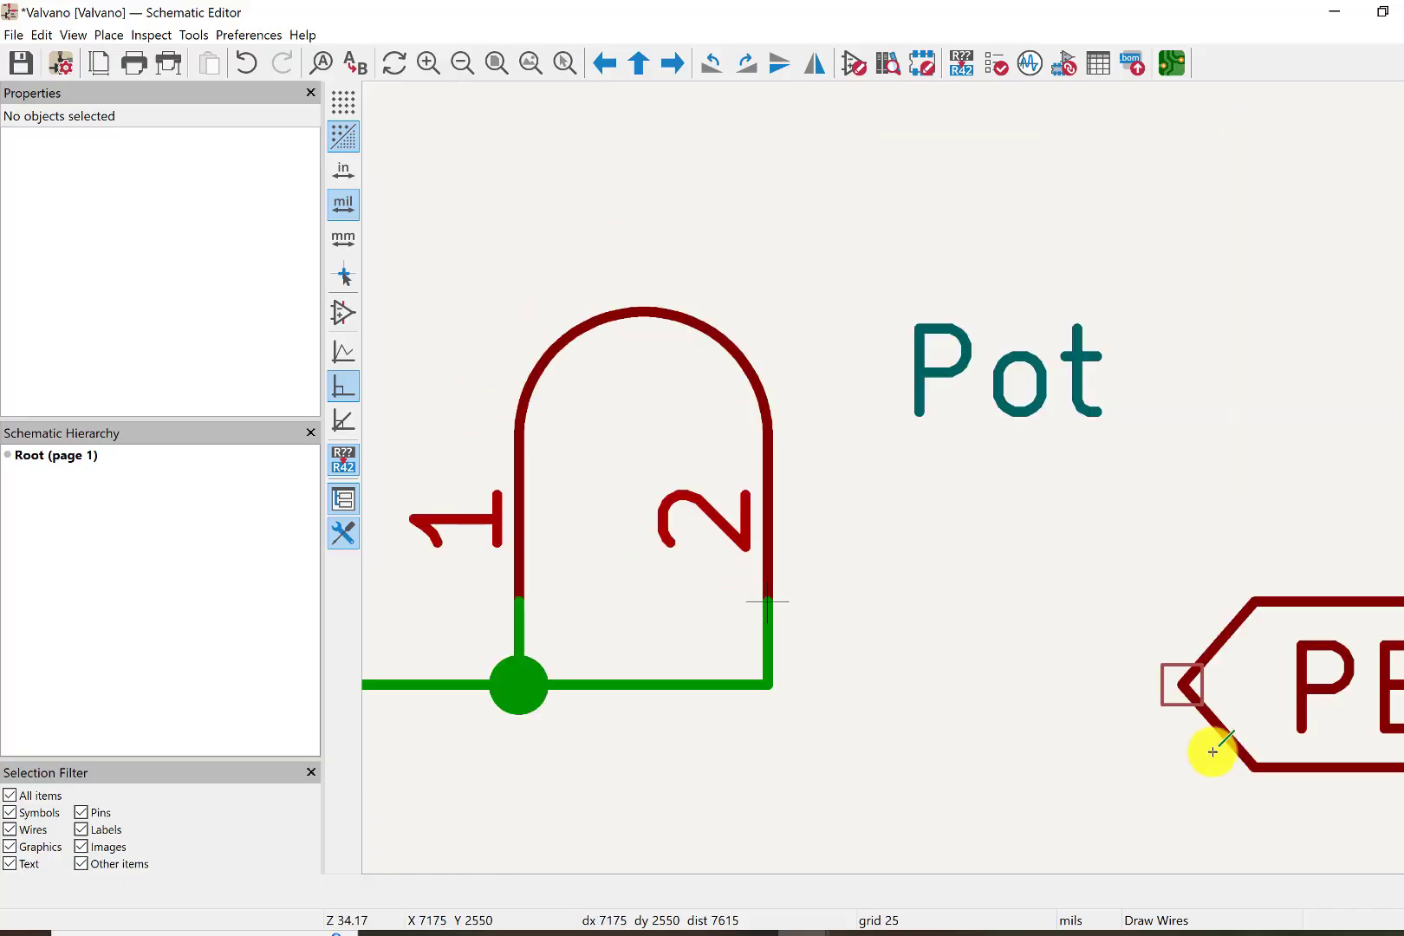
click(1182, 686)
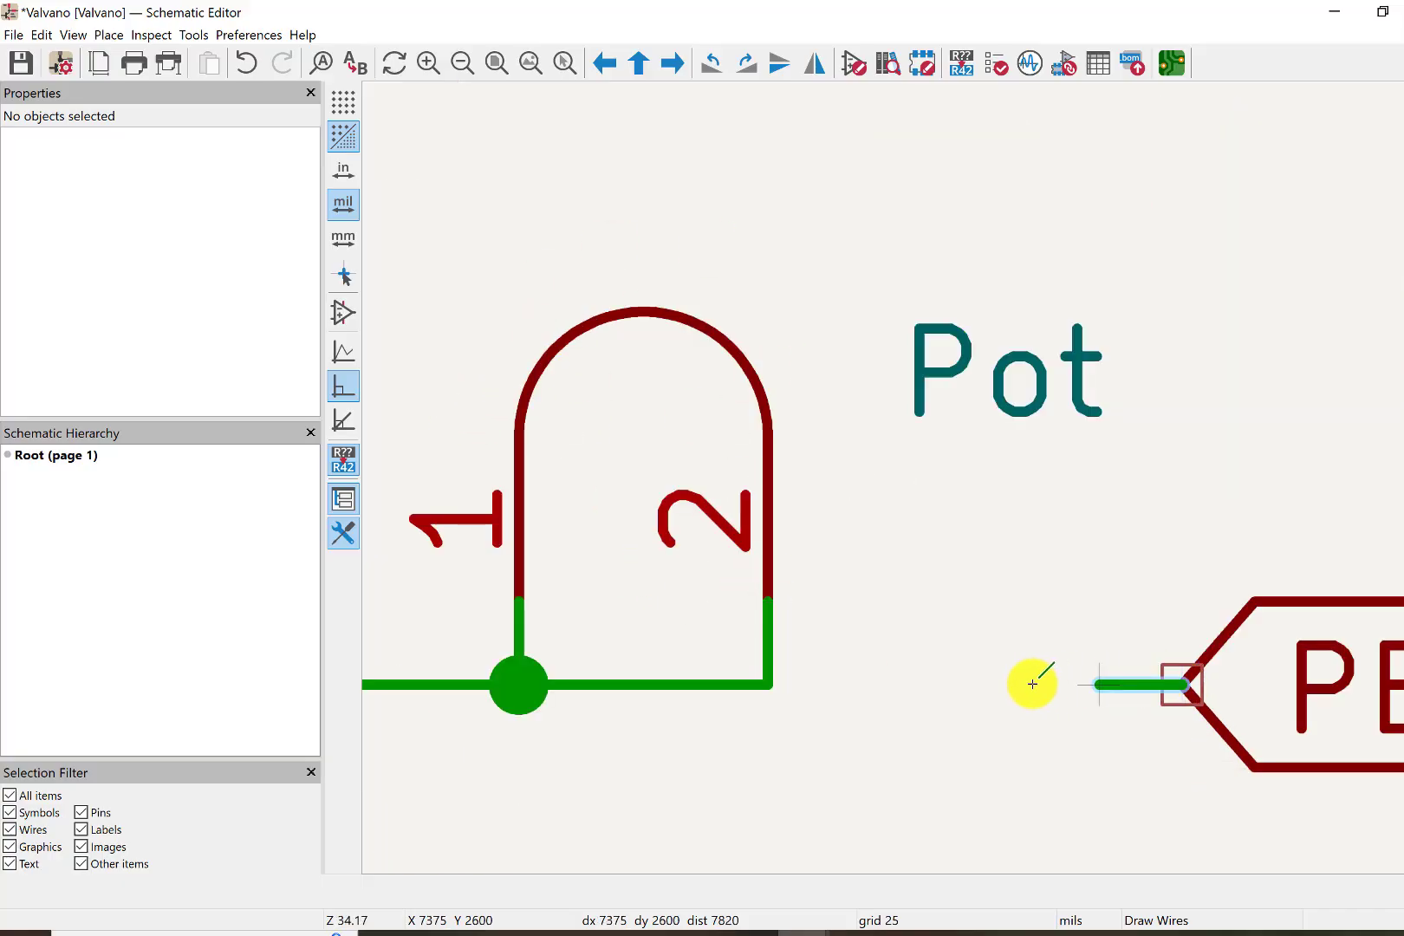
click(766, 682)
scroll(935, 677, down, 6)
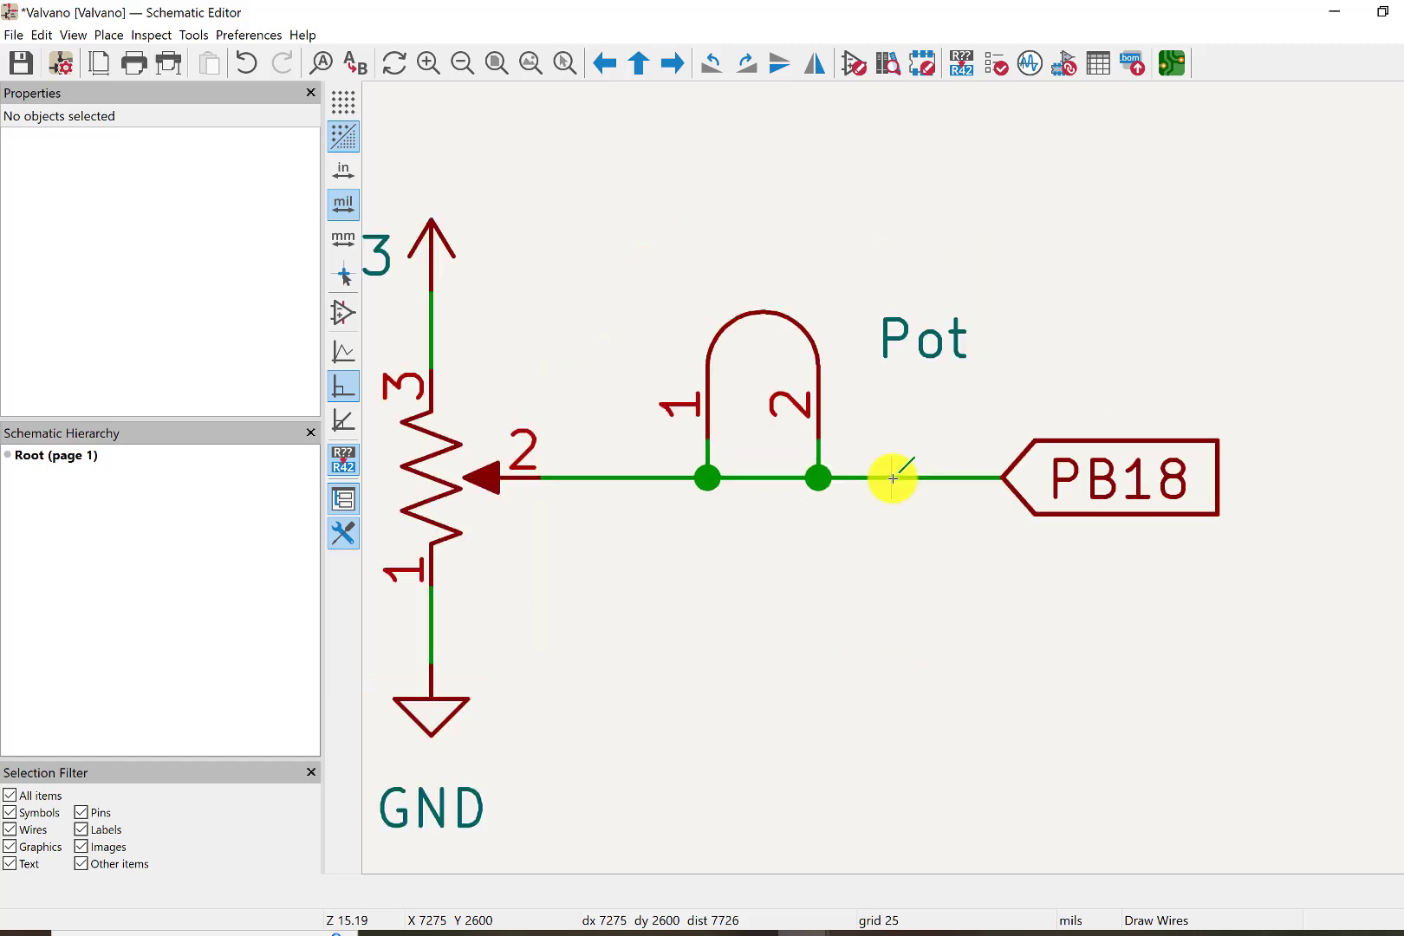
Save the schematic with File > Save.
scroll(896, 479, down, 1)
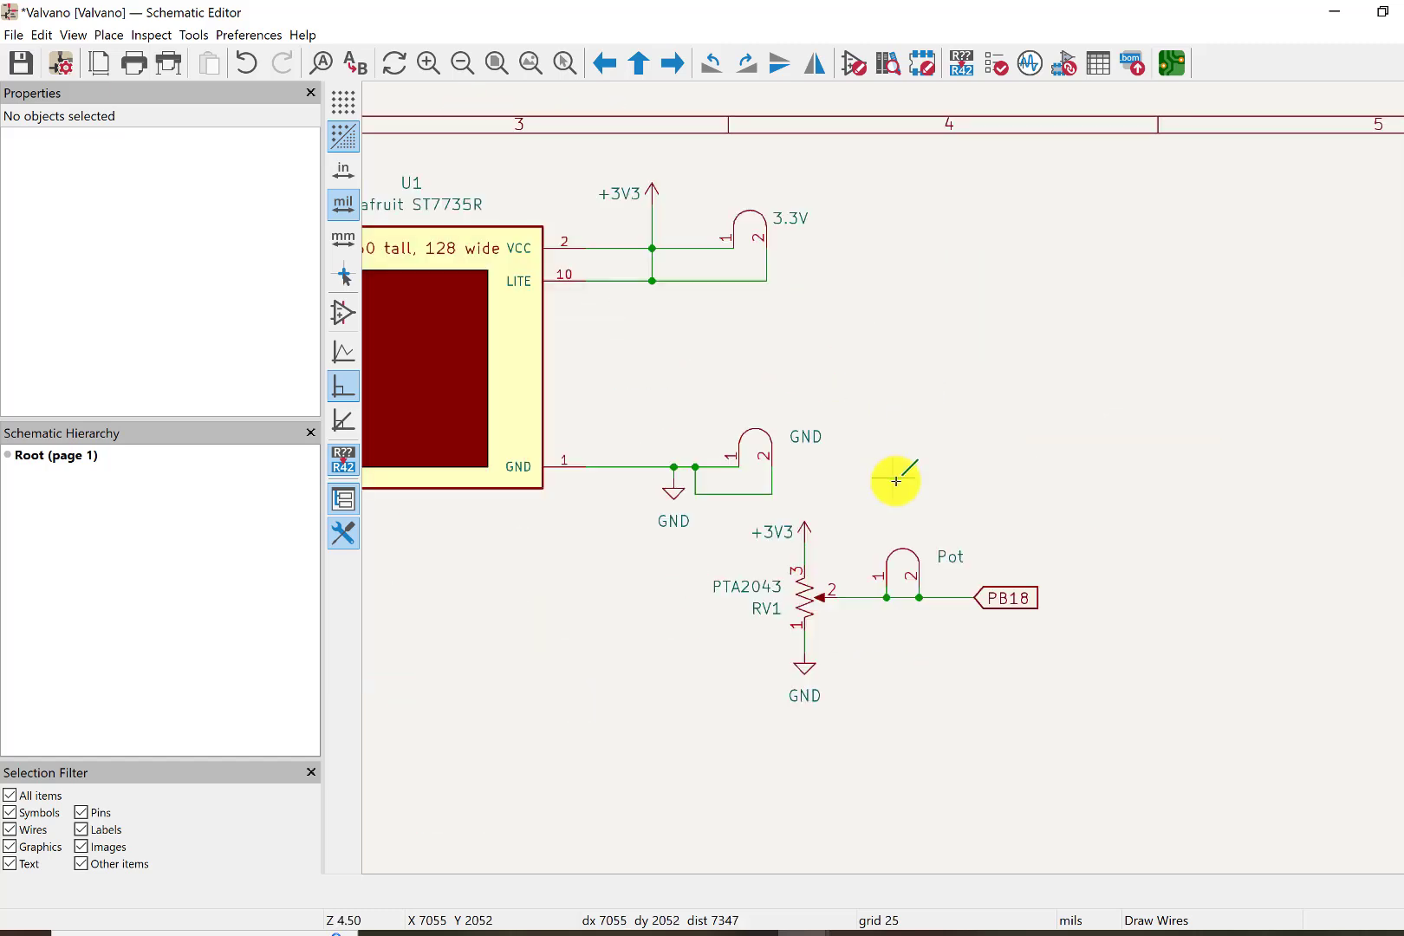
ctrl+scroll(896, 480, right, 2)
ctrl+scroll(908, 479, left, 8)
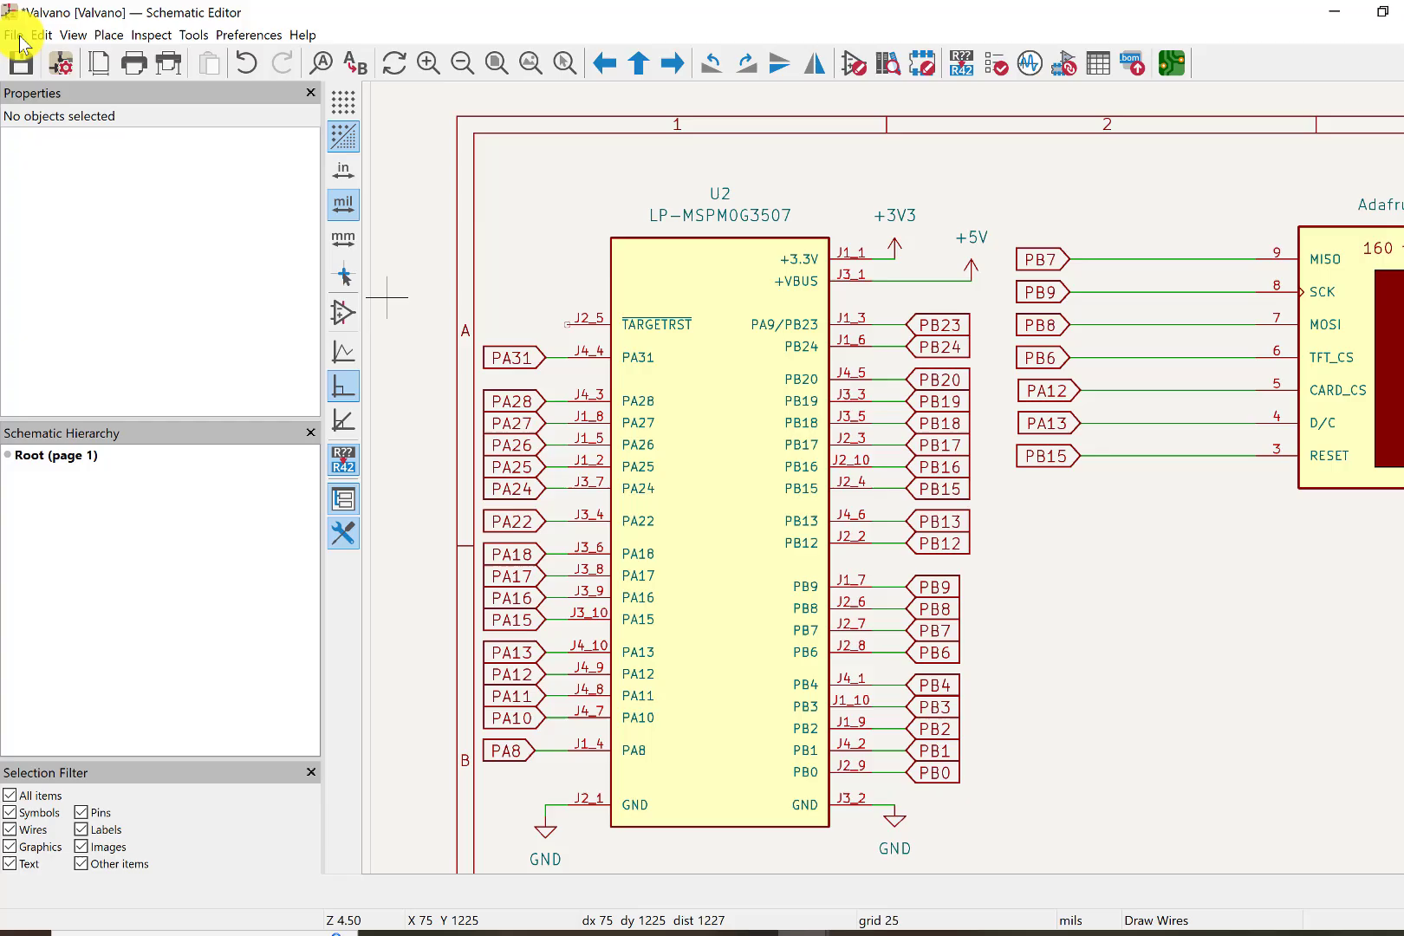
click(14, 35)
click(45, 62)
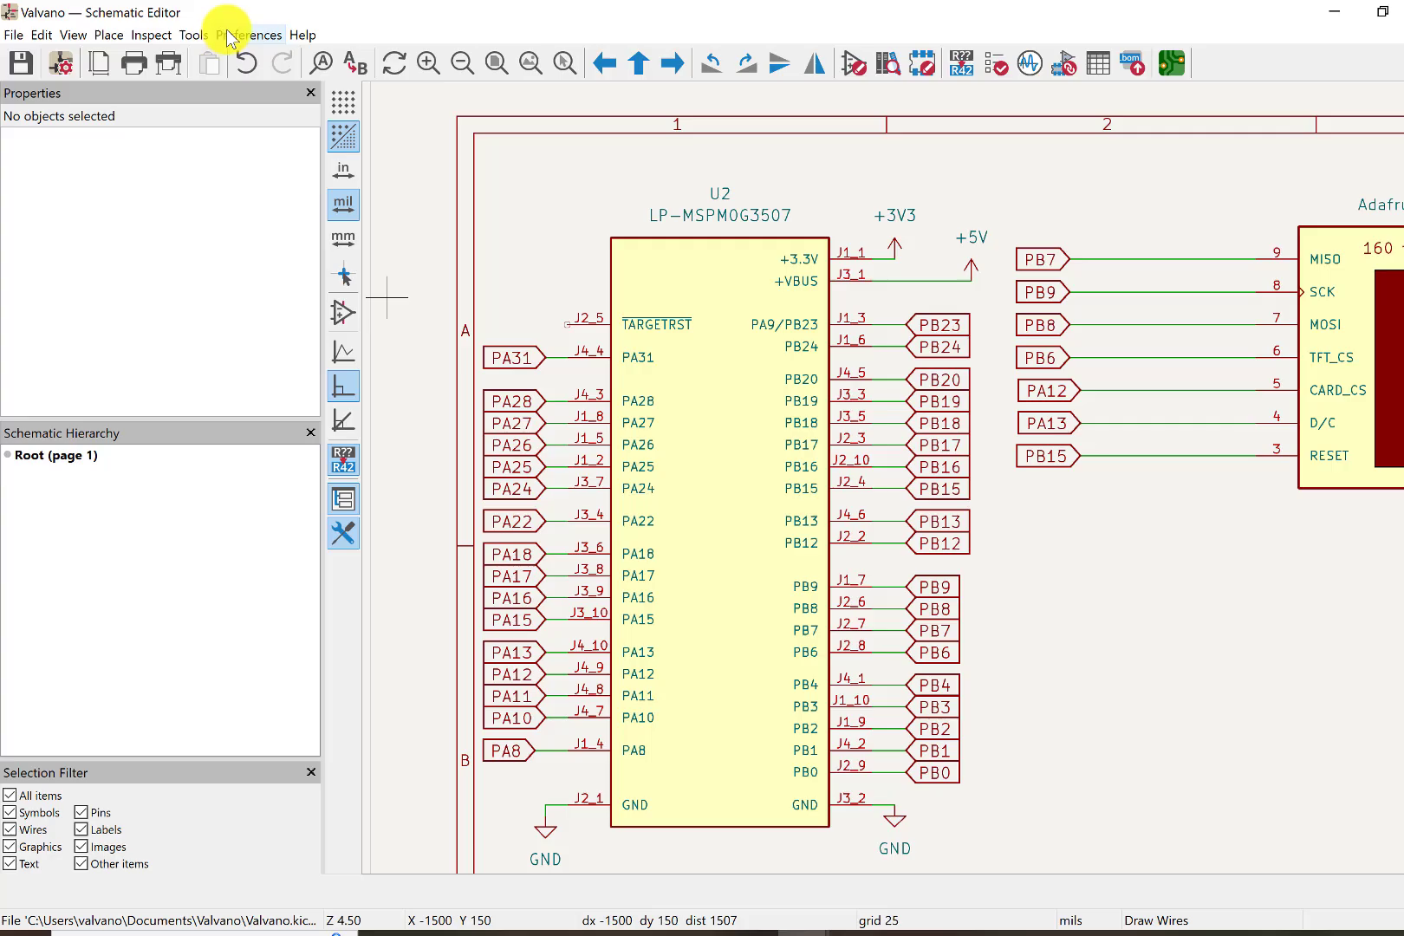
Bring up the Inspect menu with Electrical Rules Checker in view.
click(230, 38)
mouse_move(208, 37)
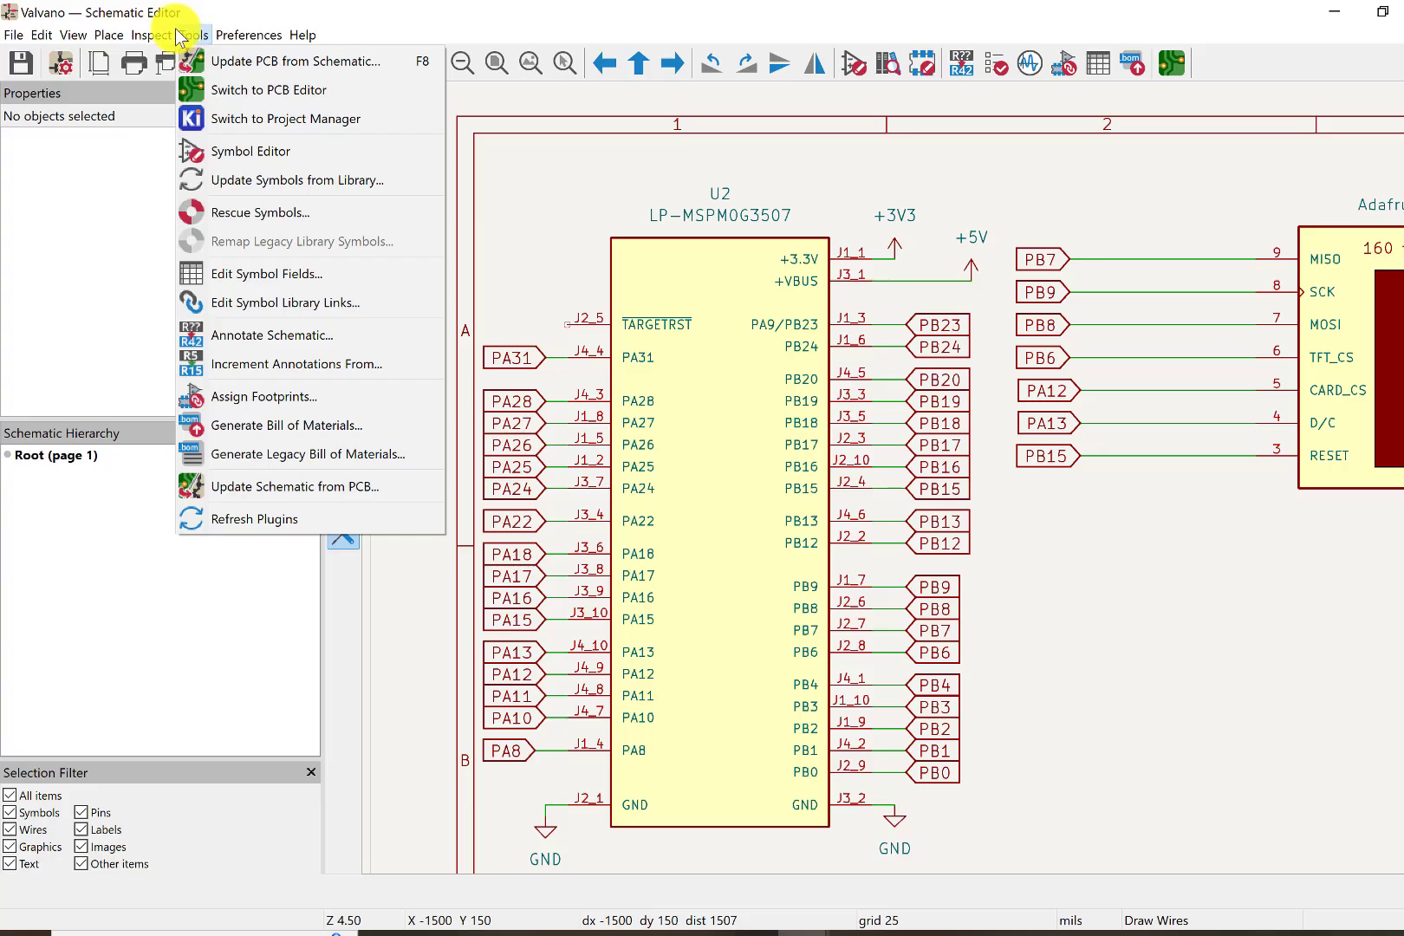
mouse_move(163, 39)
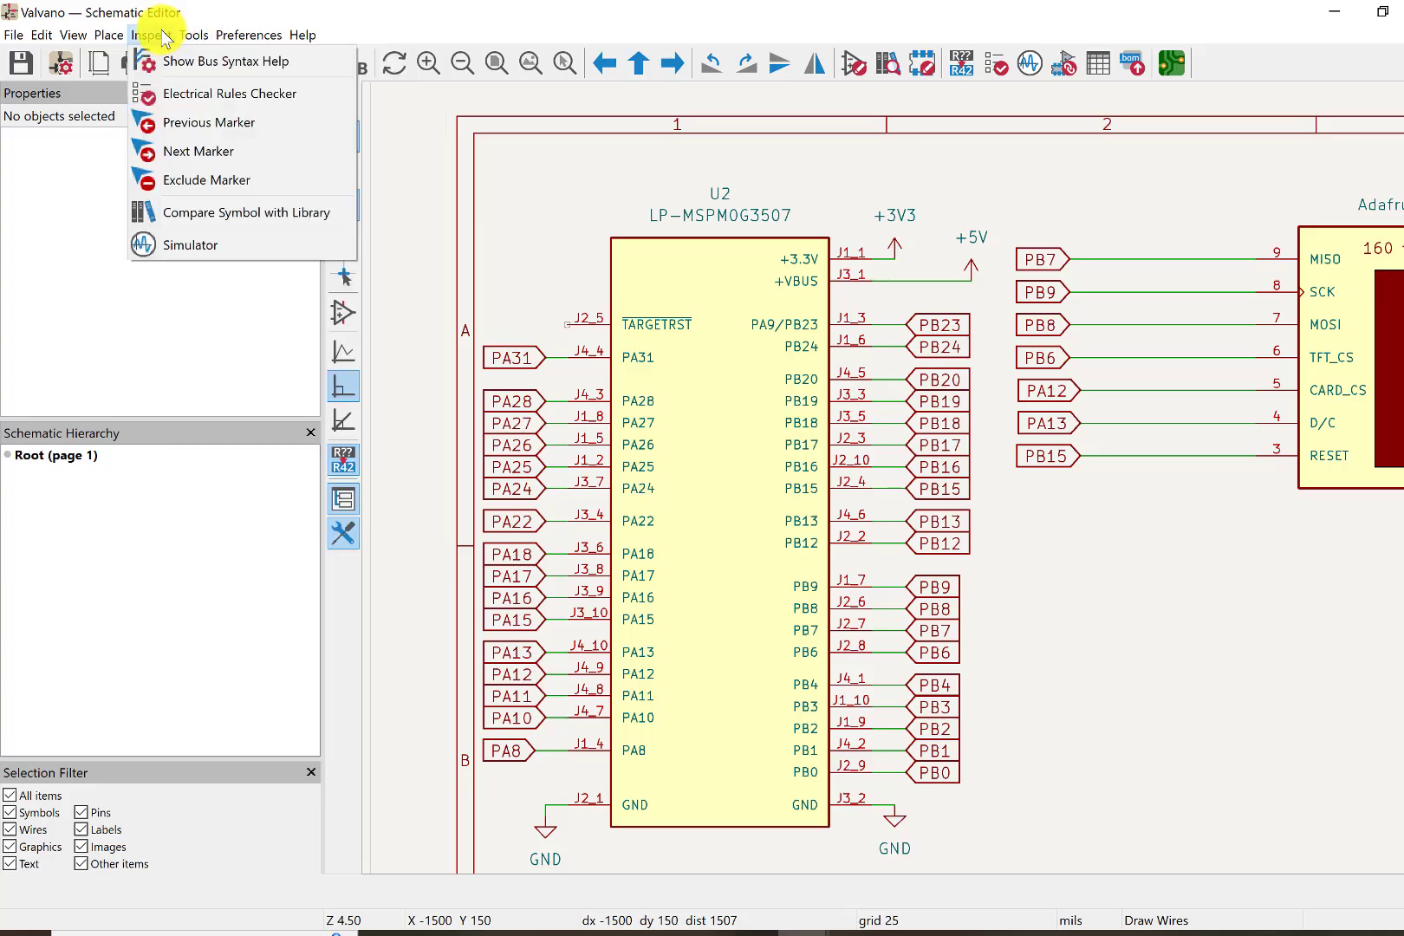
Run the electrical rules check and enlarge the checker window.
click(197, 100)
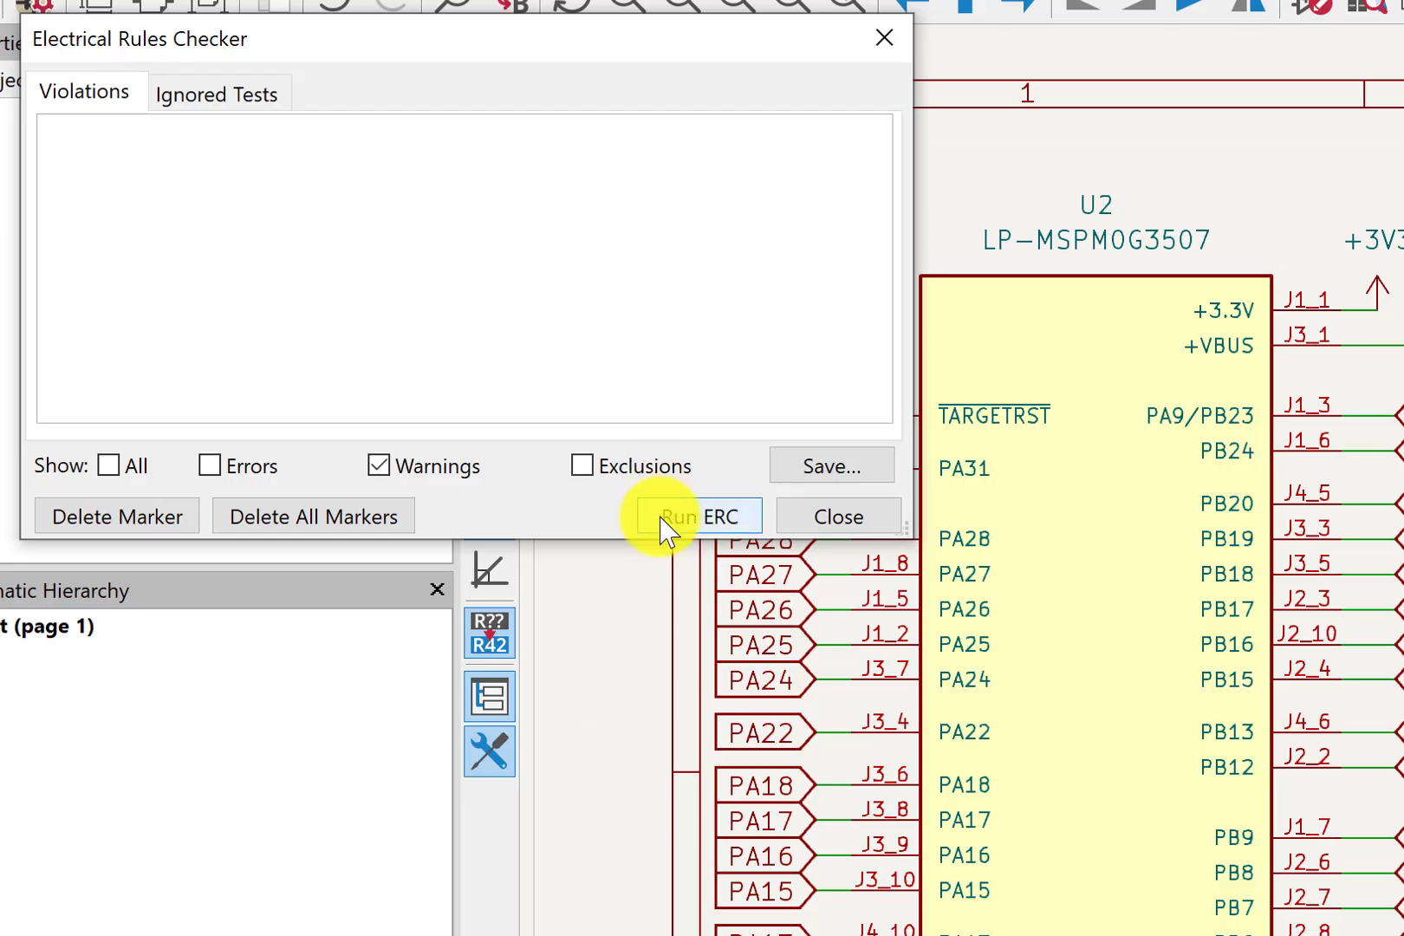
click(449, 386)
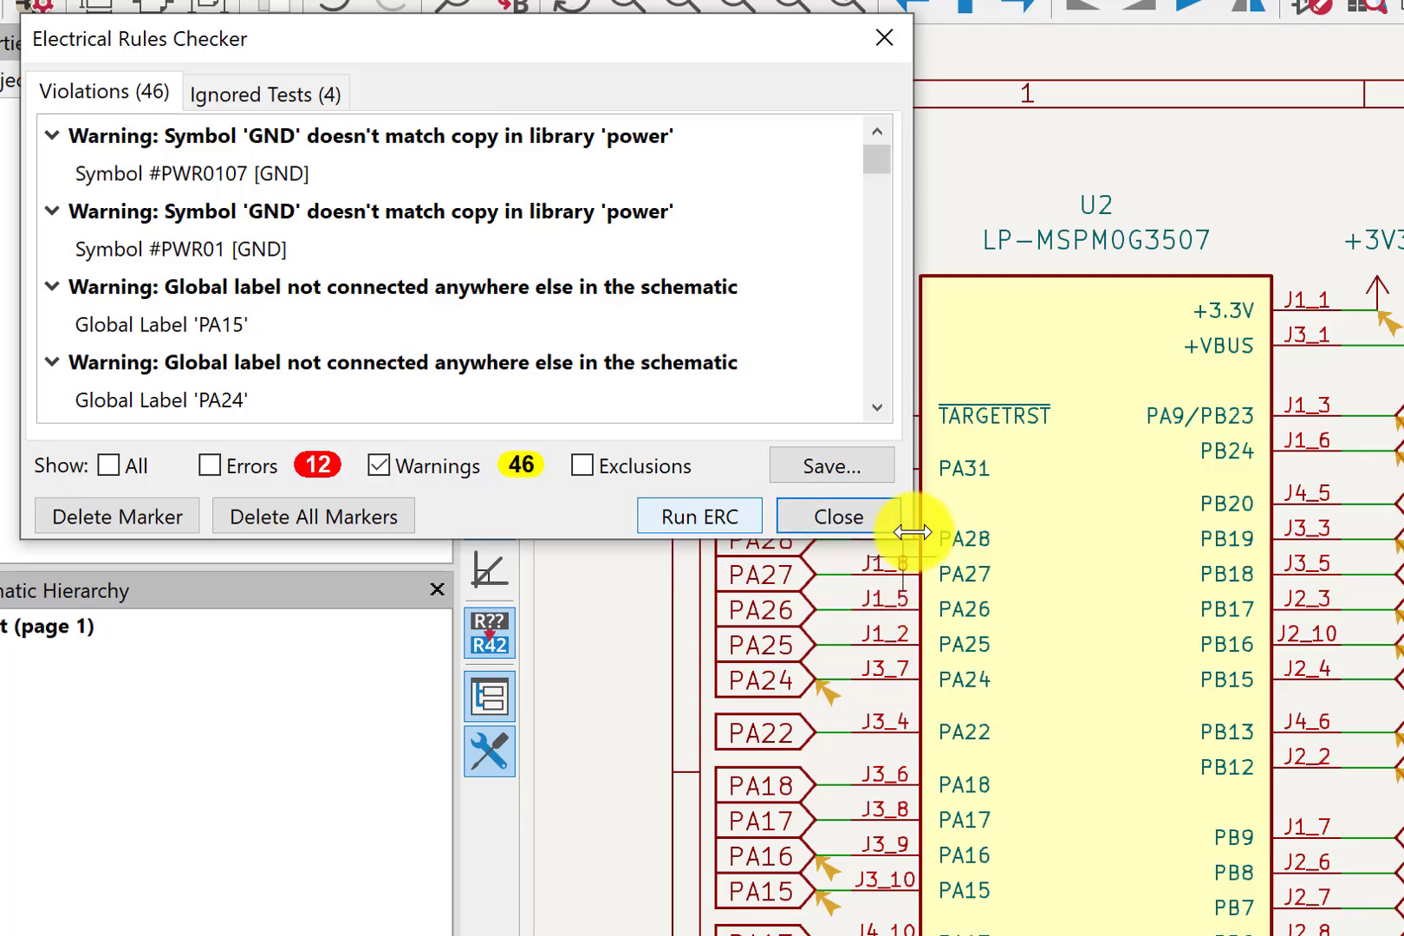
drag(904, 529, 1403, 935)
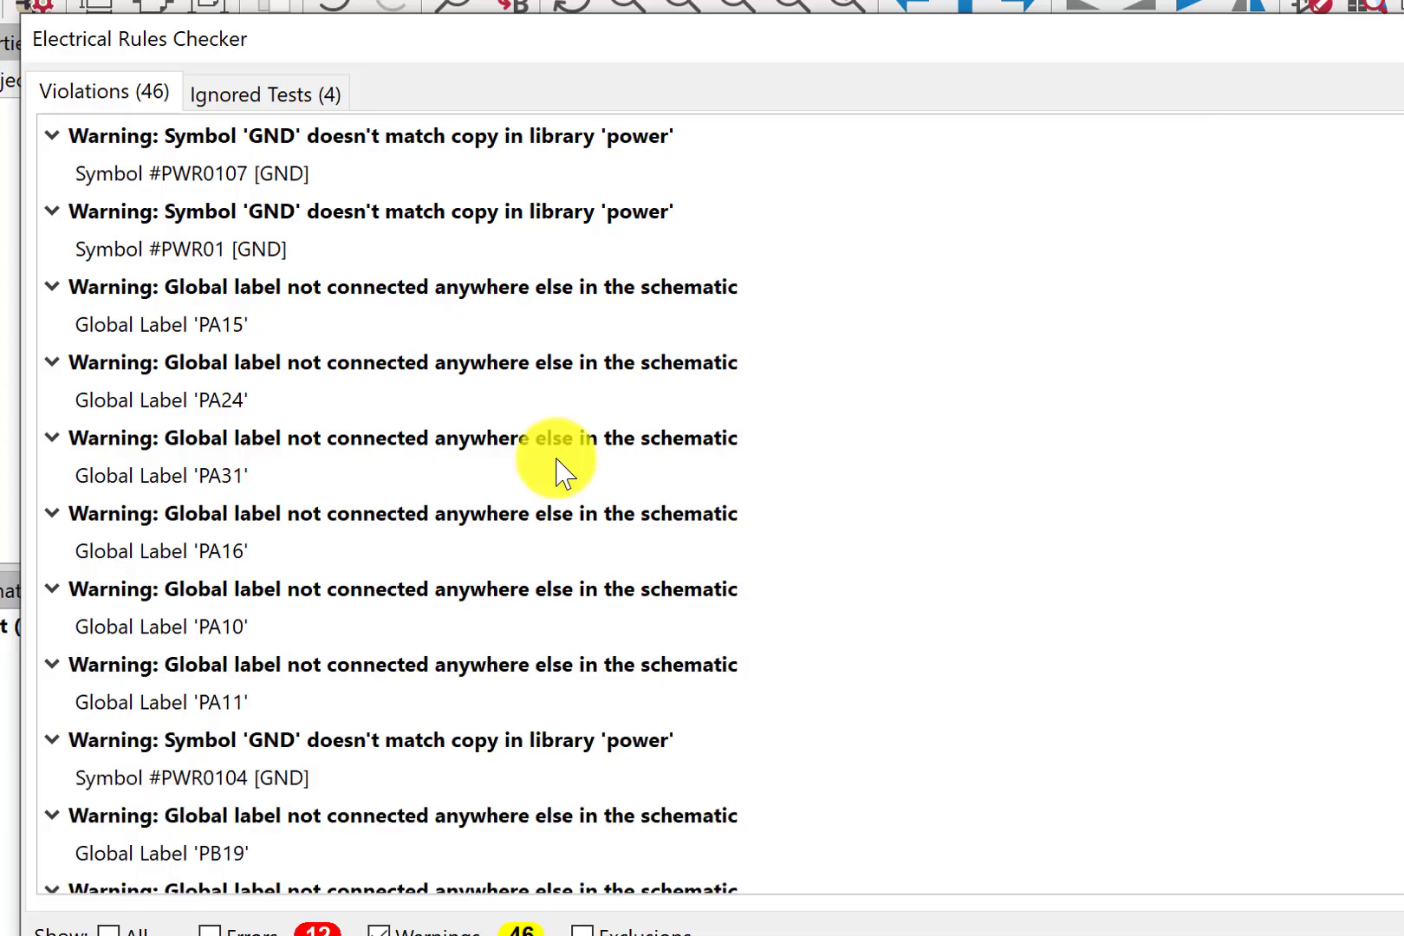
Locate the #PWR0107, PA15, PA24, PA31, PA16, PA10 and PA11 warnings on the schematic.
click(193, 172)
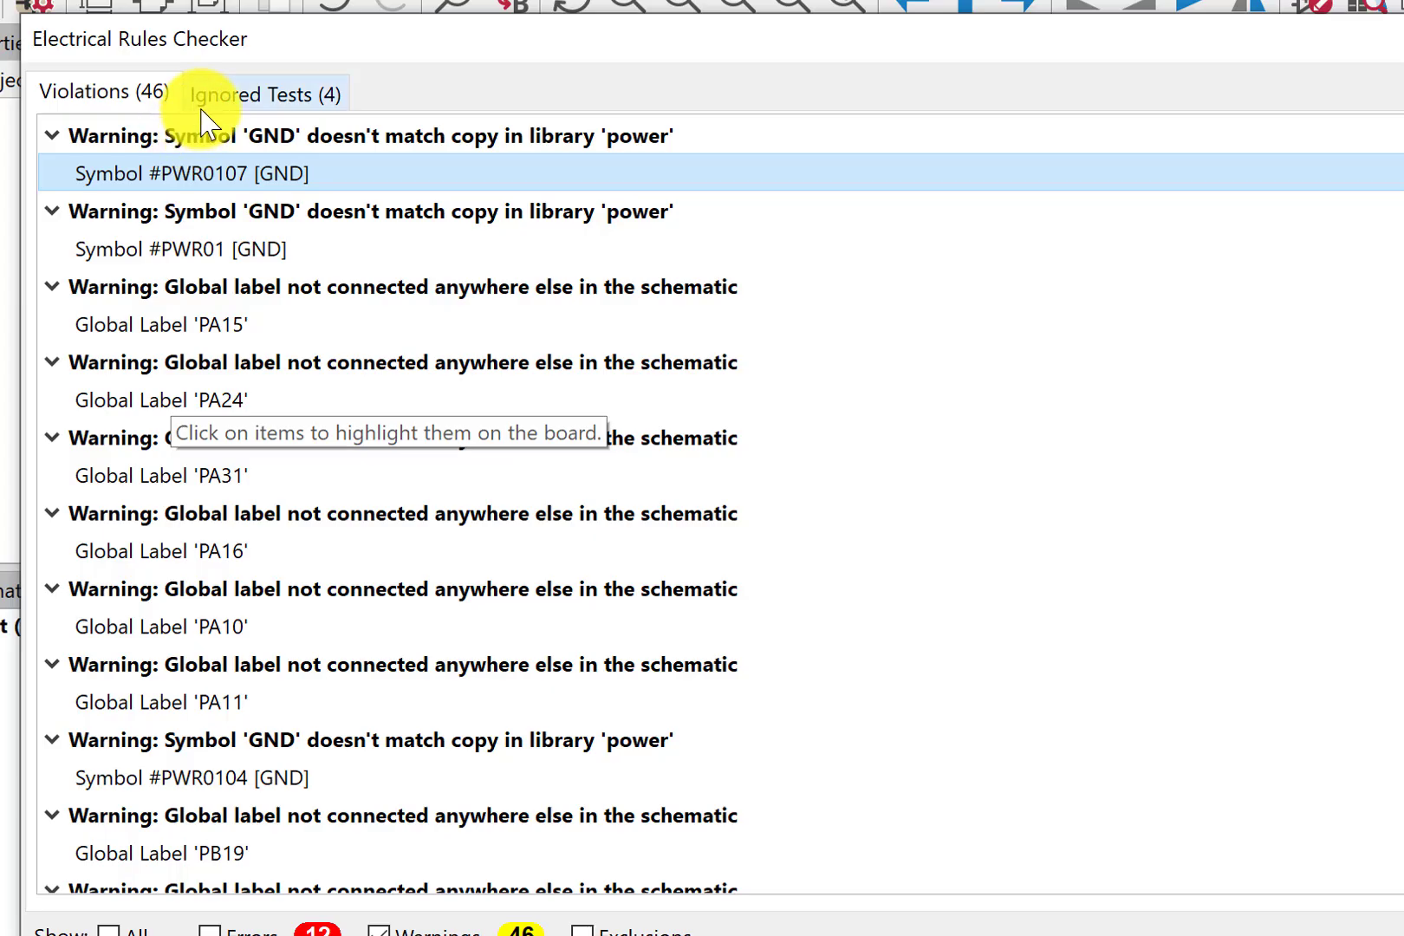
click(184, 319)
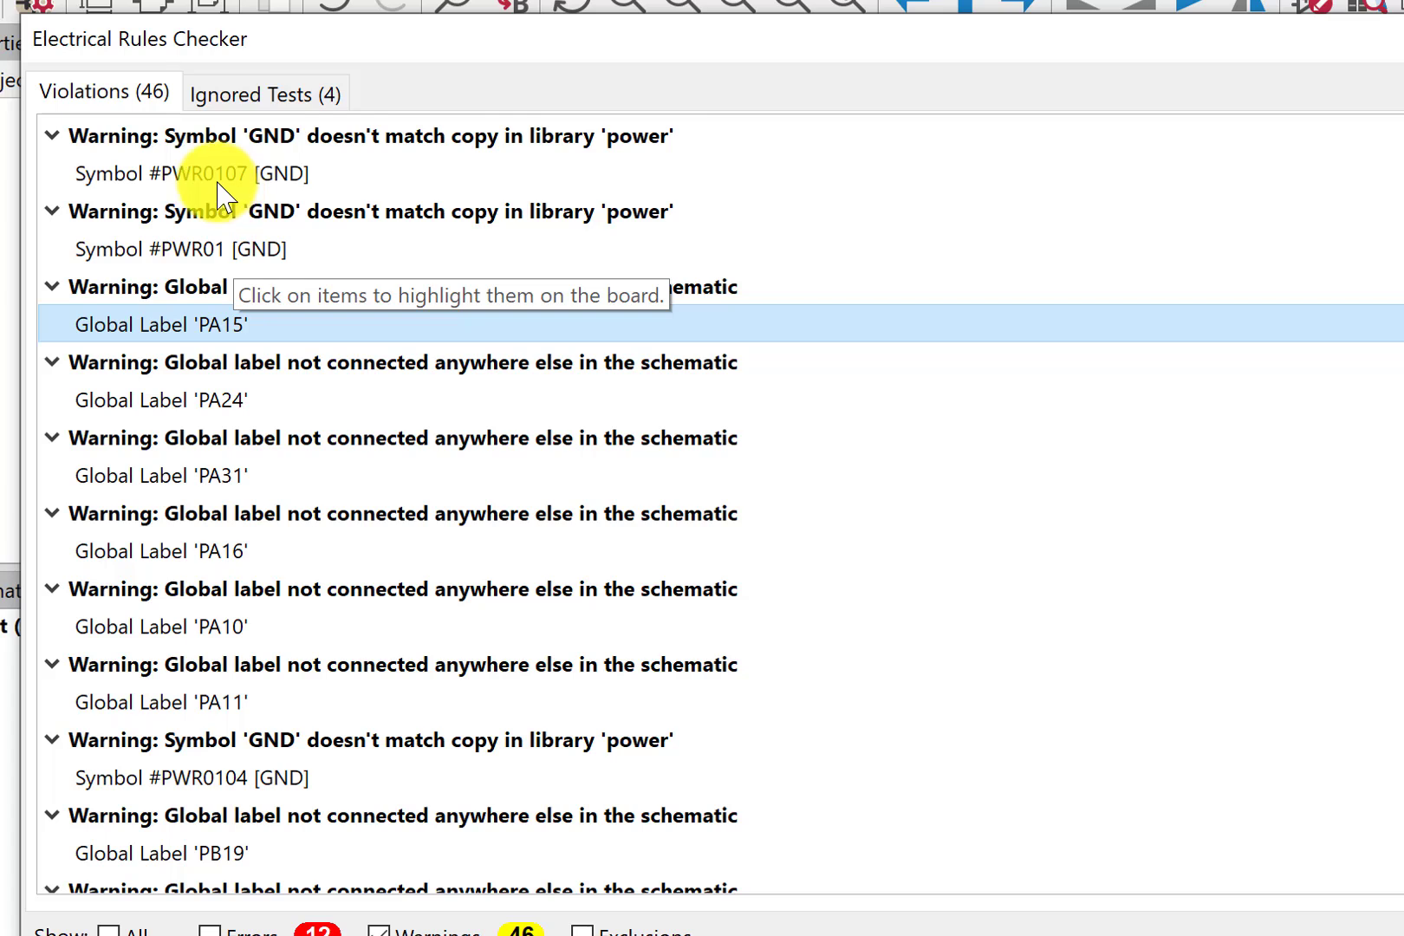
click(162, 407)
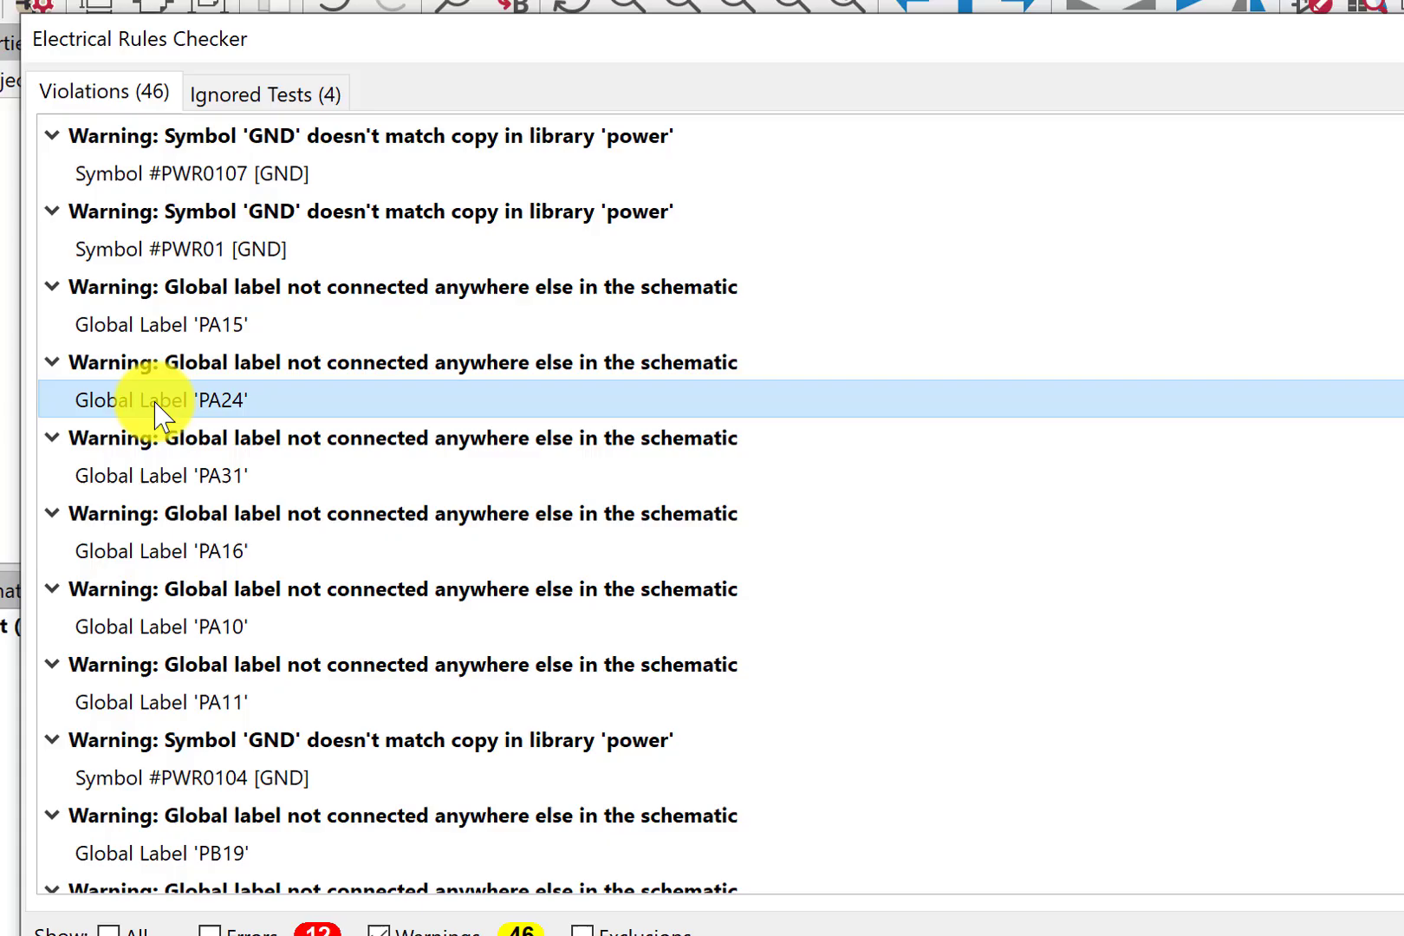
click(186, 485)
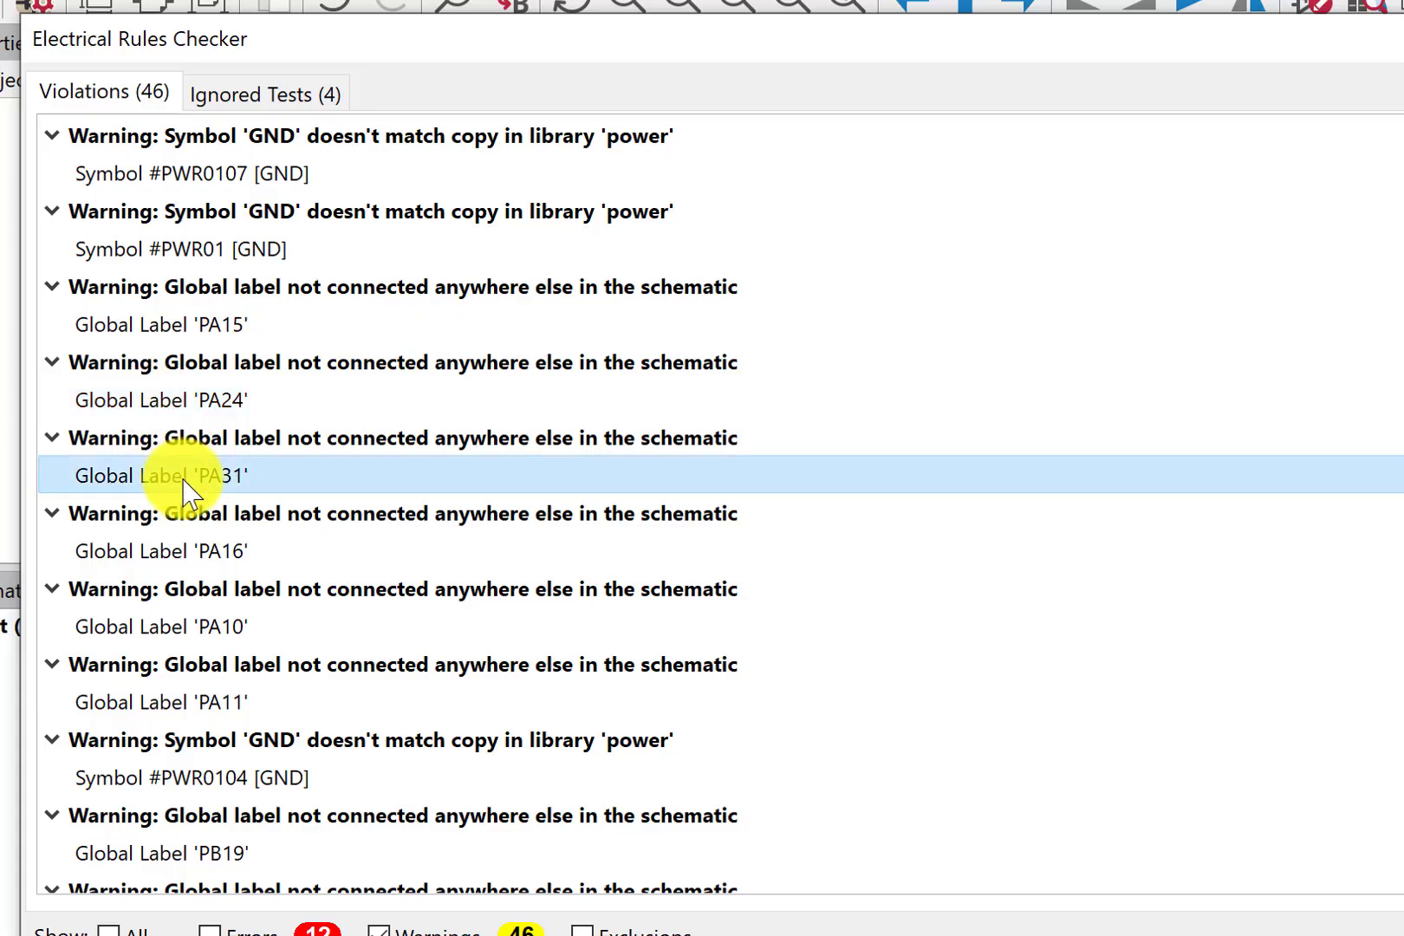
click(214, 560)
click(227, 629)
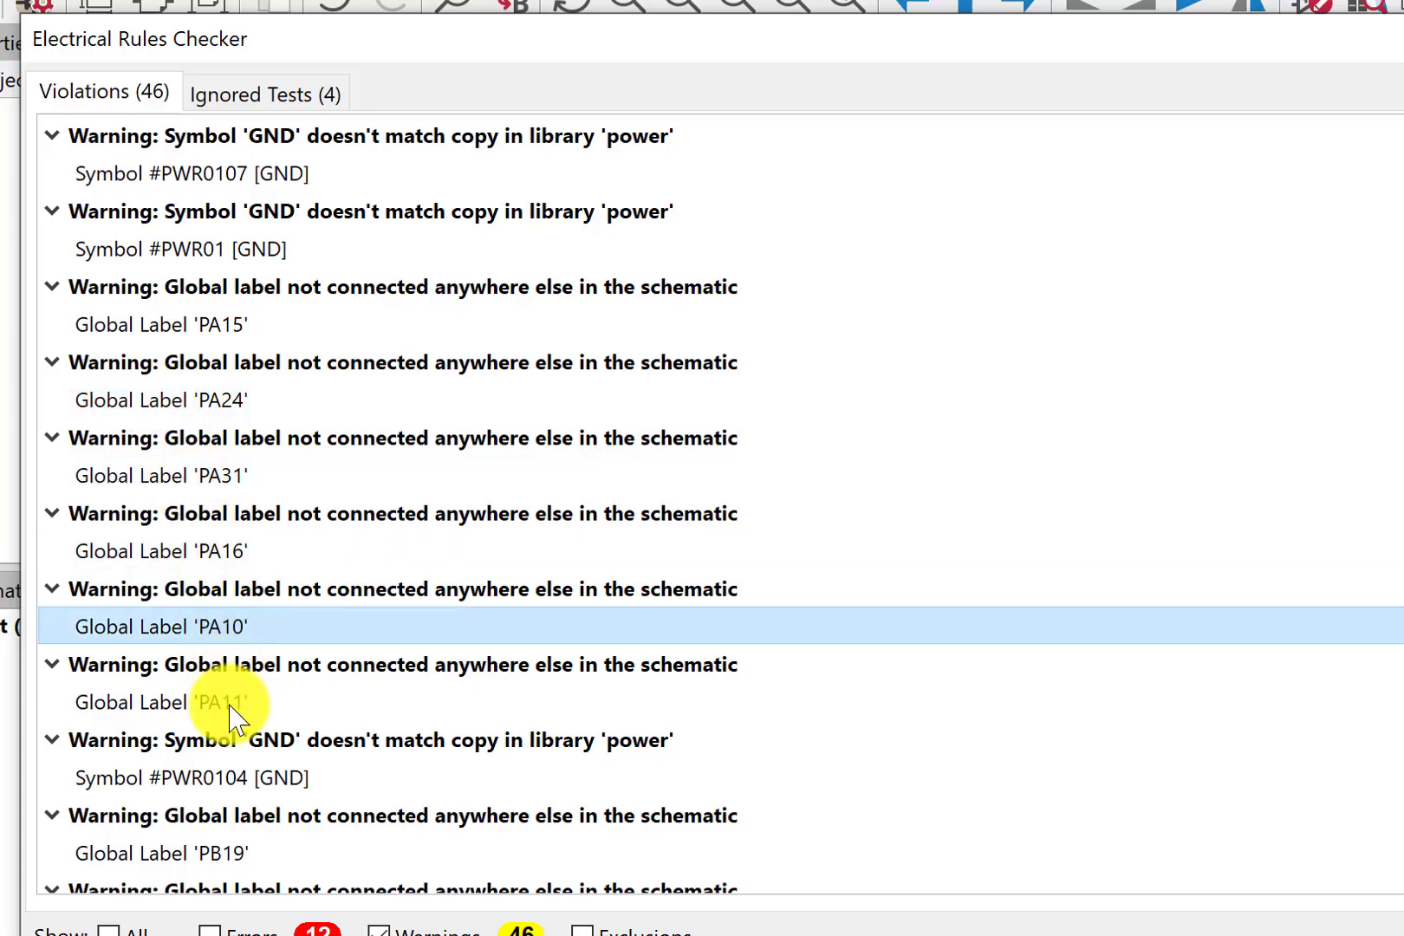
click(250, 703)
Locate the #PWR0104, PB19, PB13 and #PWR0103 warnings further down the list.
scroll(250, 703, down, 3)
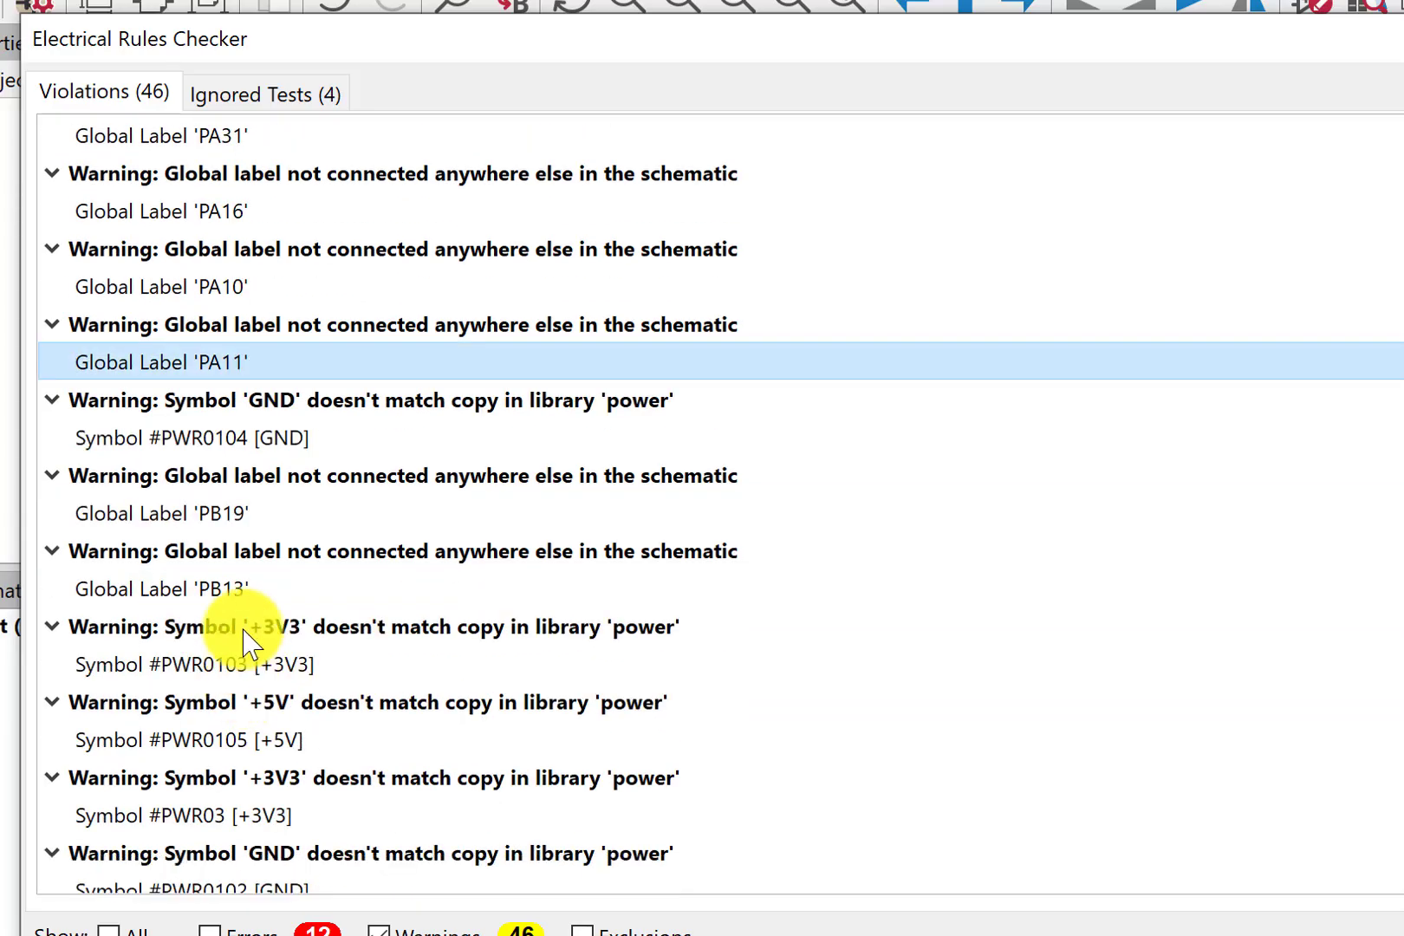
click(238, 446)
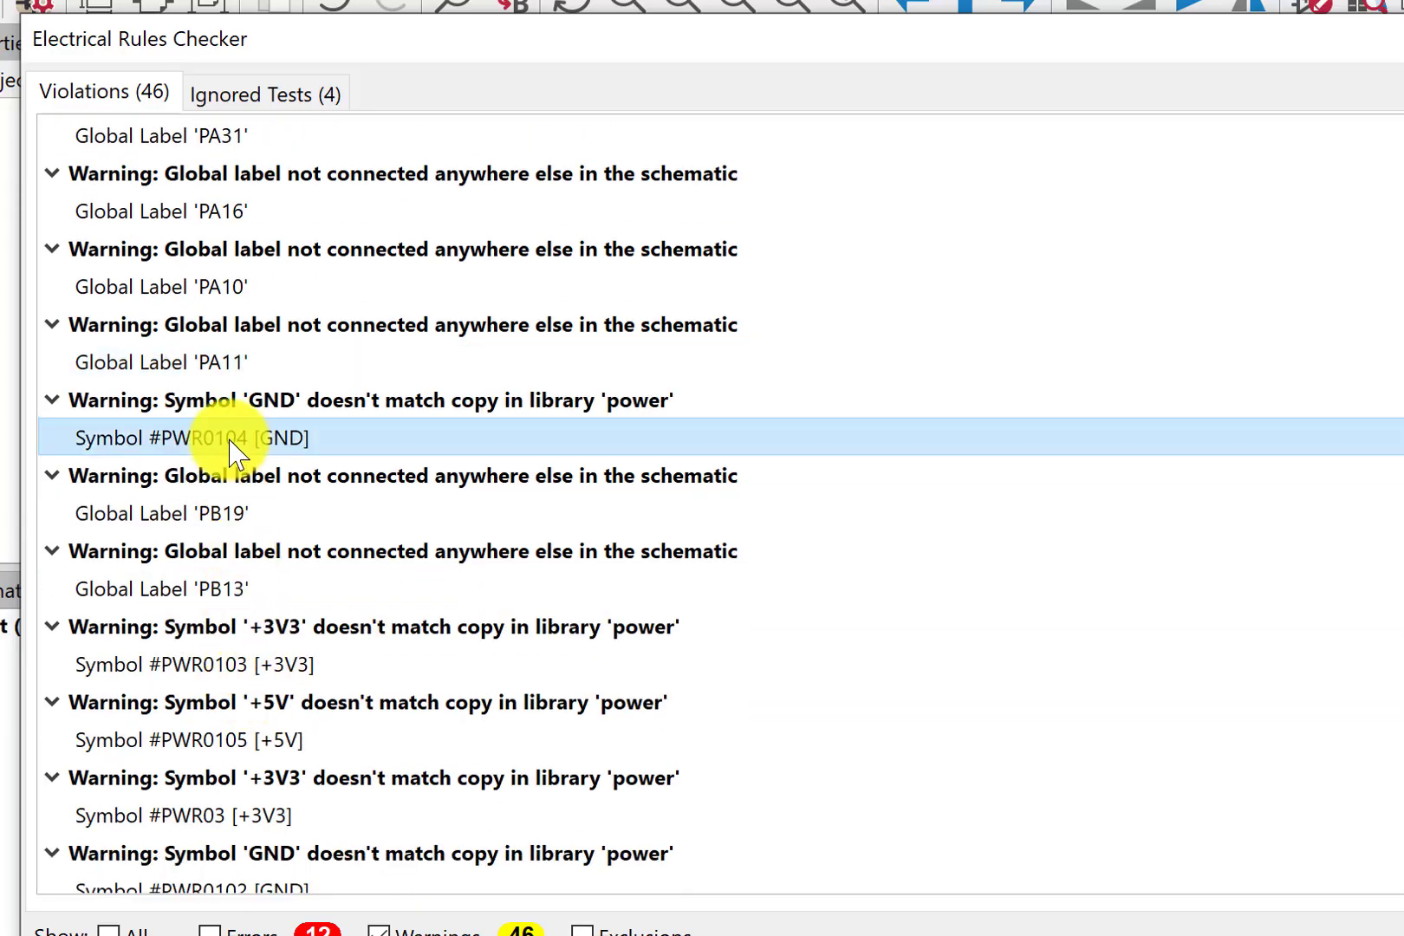
click(211, 520)
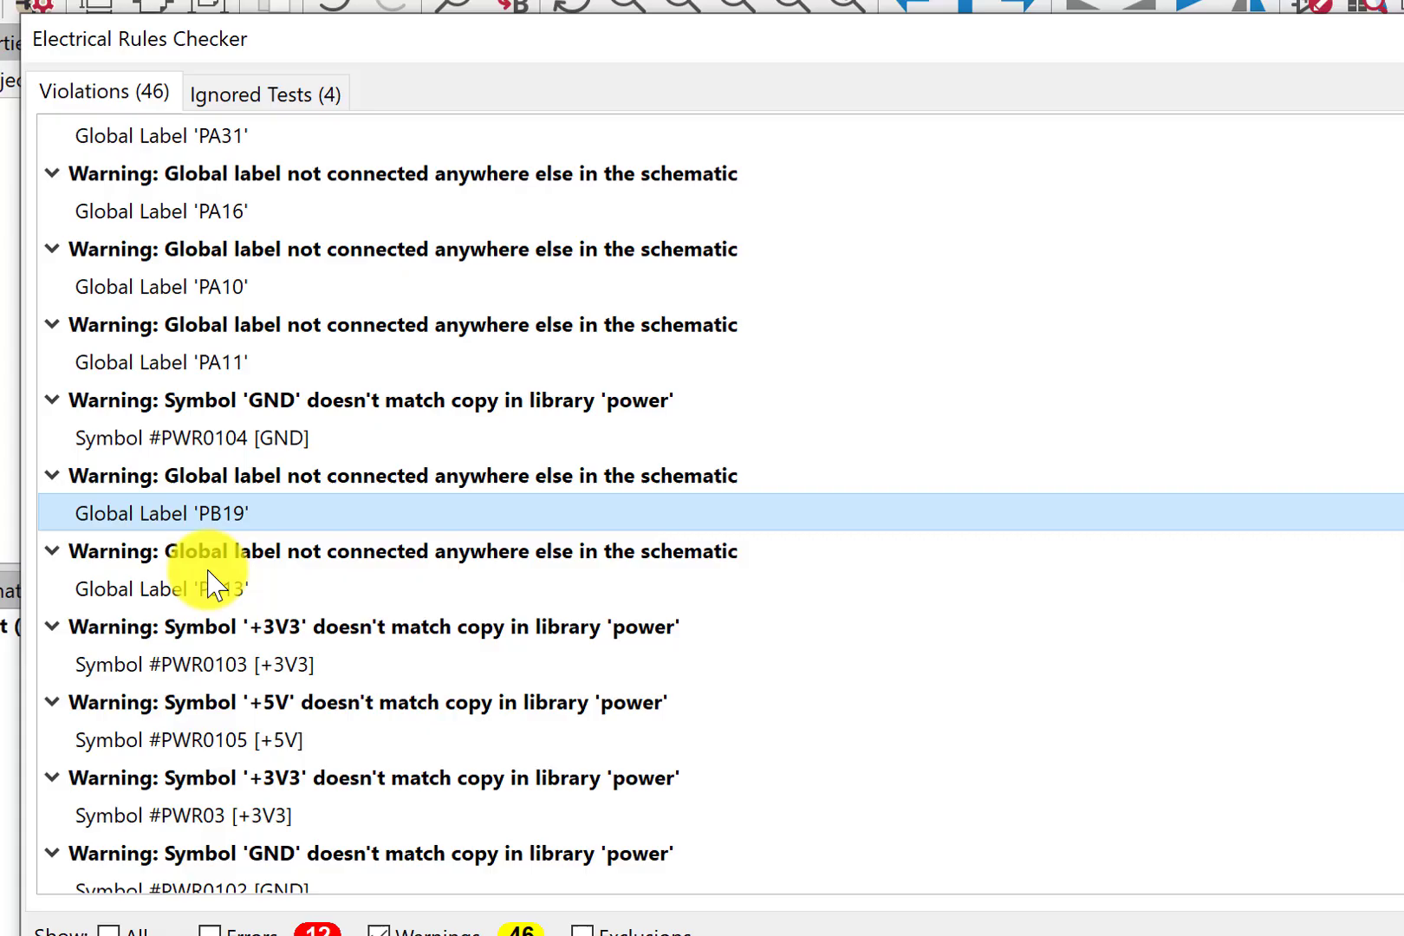
click(210, 591)
scroll(208, 603, down, 1)
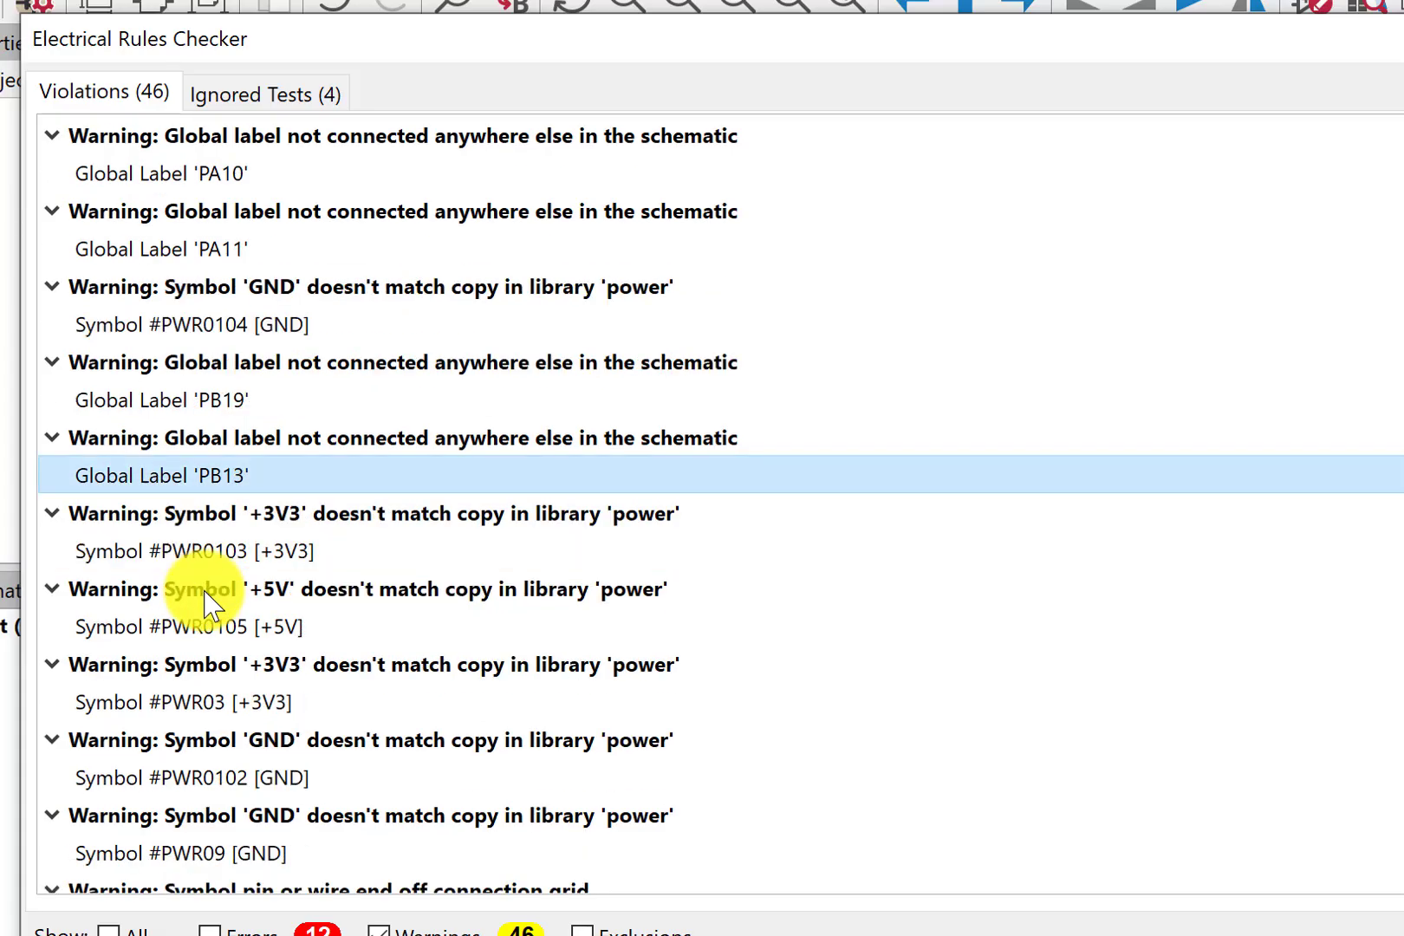
scroll(208, 603, down, 3)
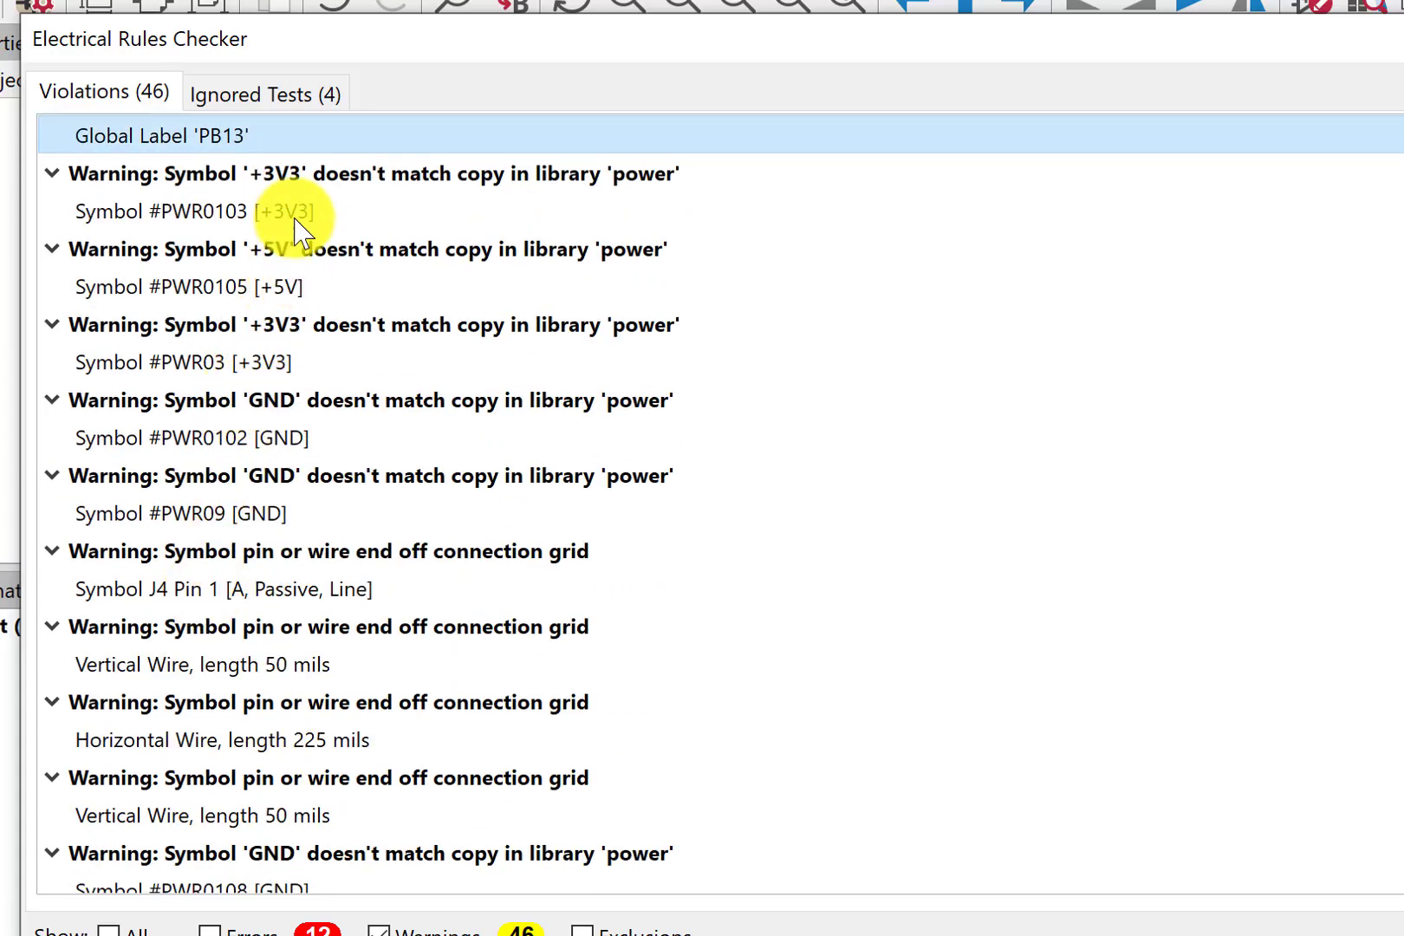
click(297, 211)
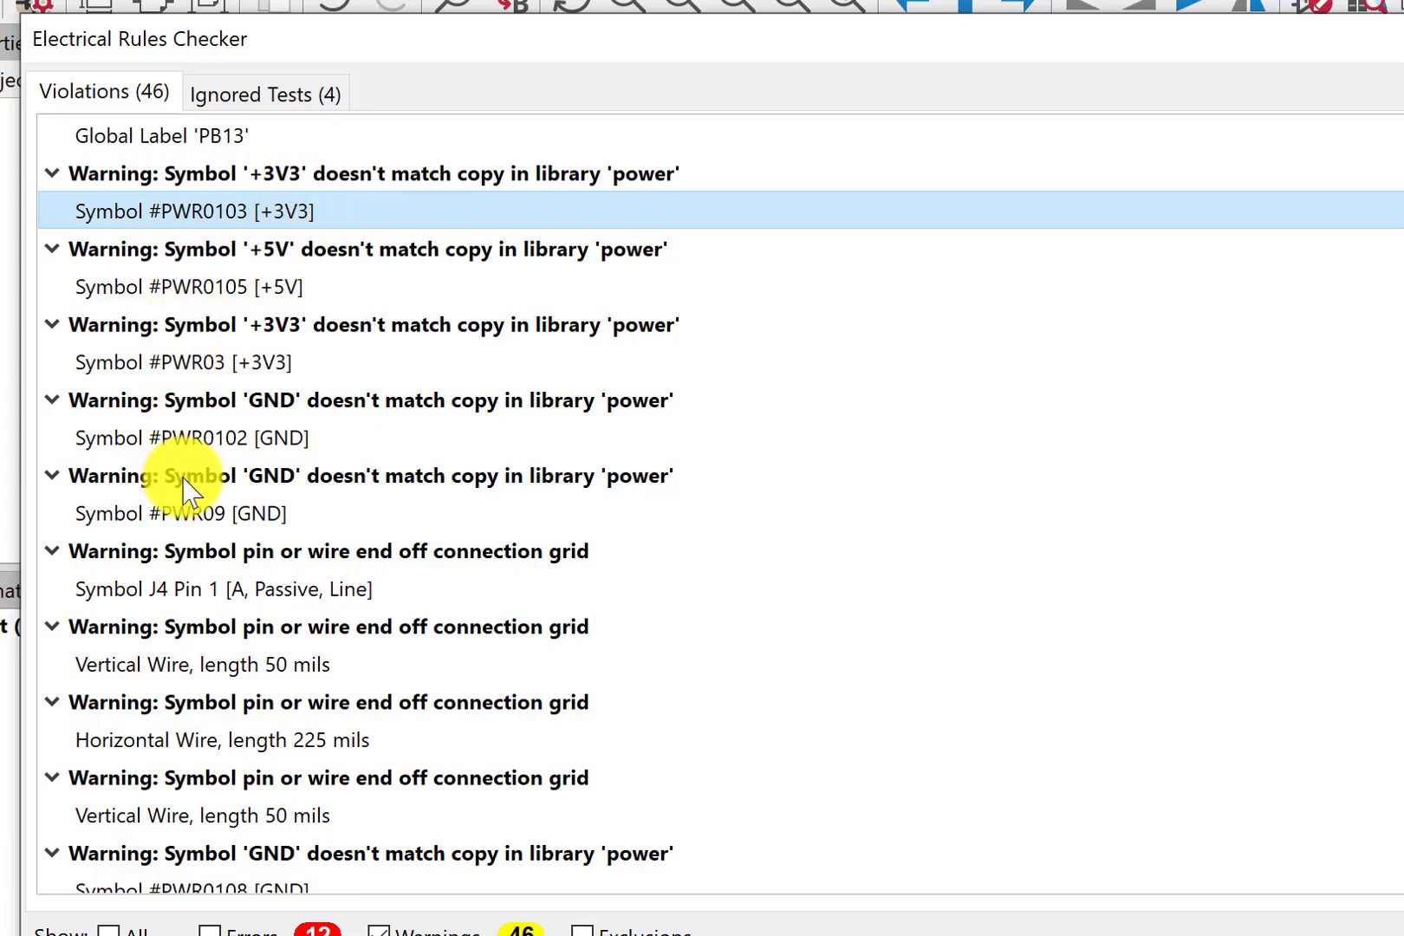
scroll(182, 486, down, 1)
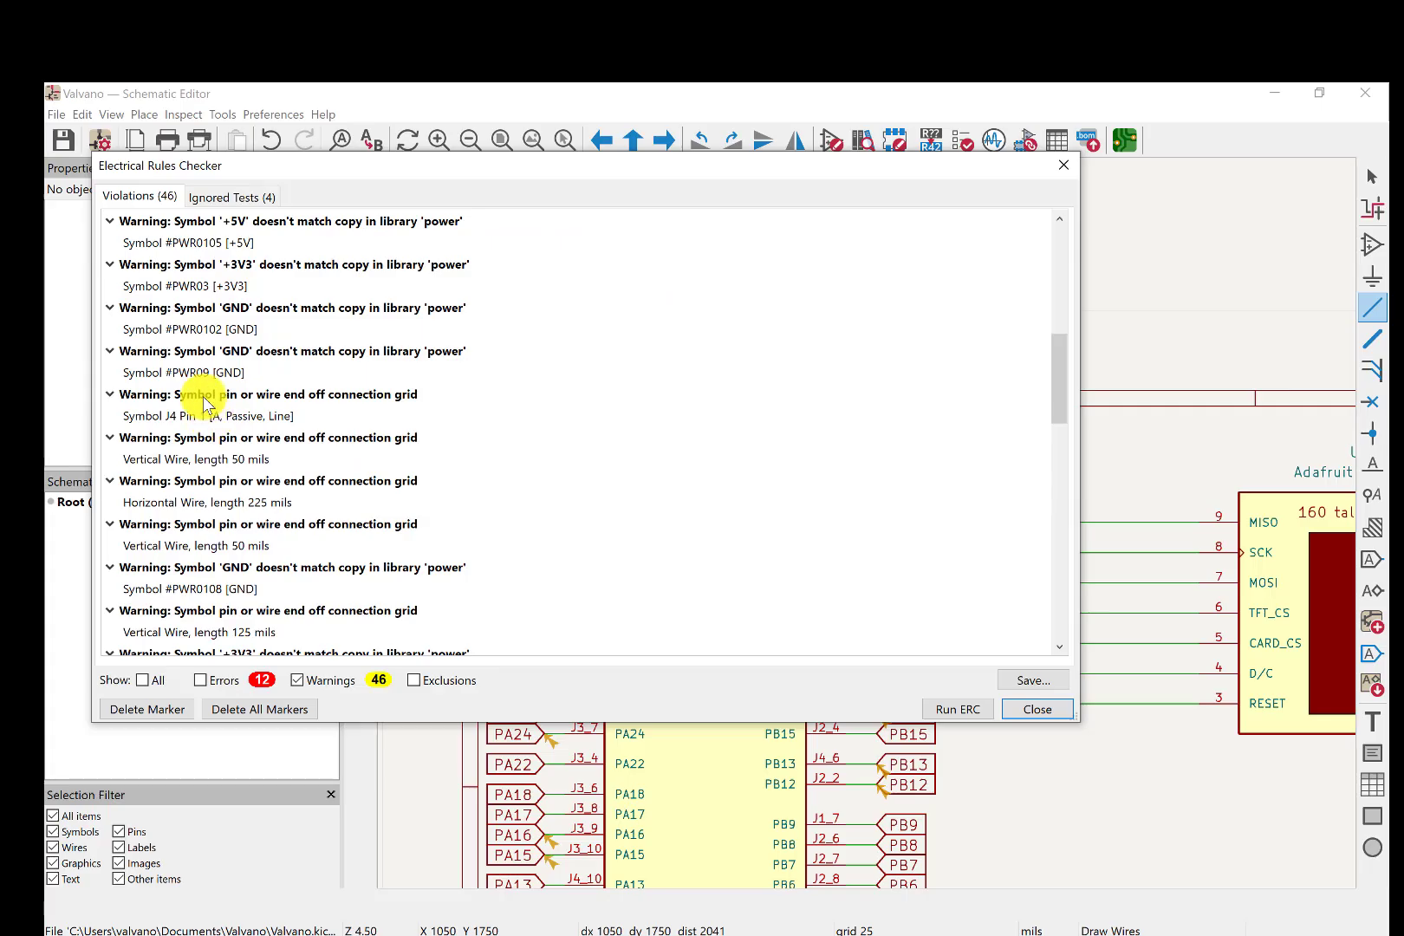
Locate the J4 pin off-grid warning and the 50 mil vertical wire warning.
click(215, 452)
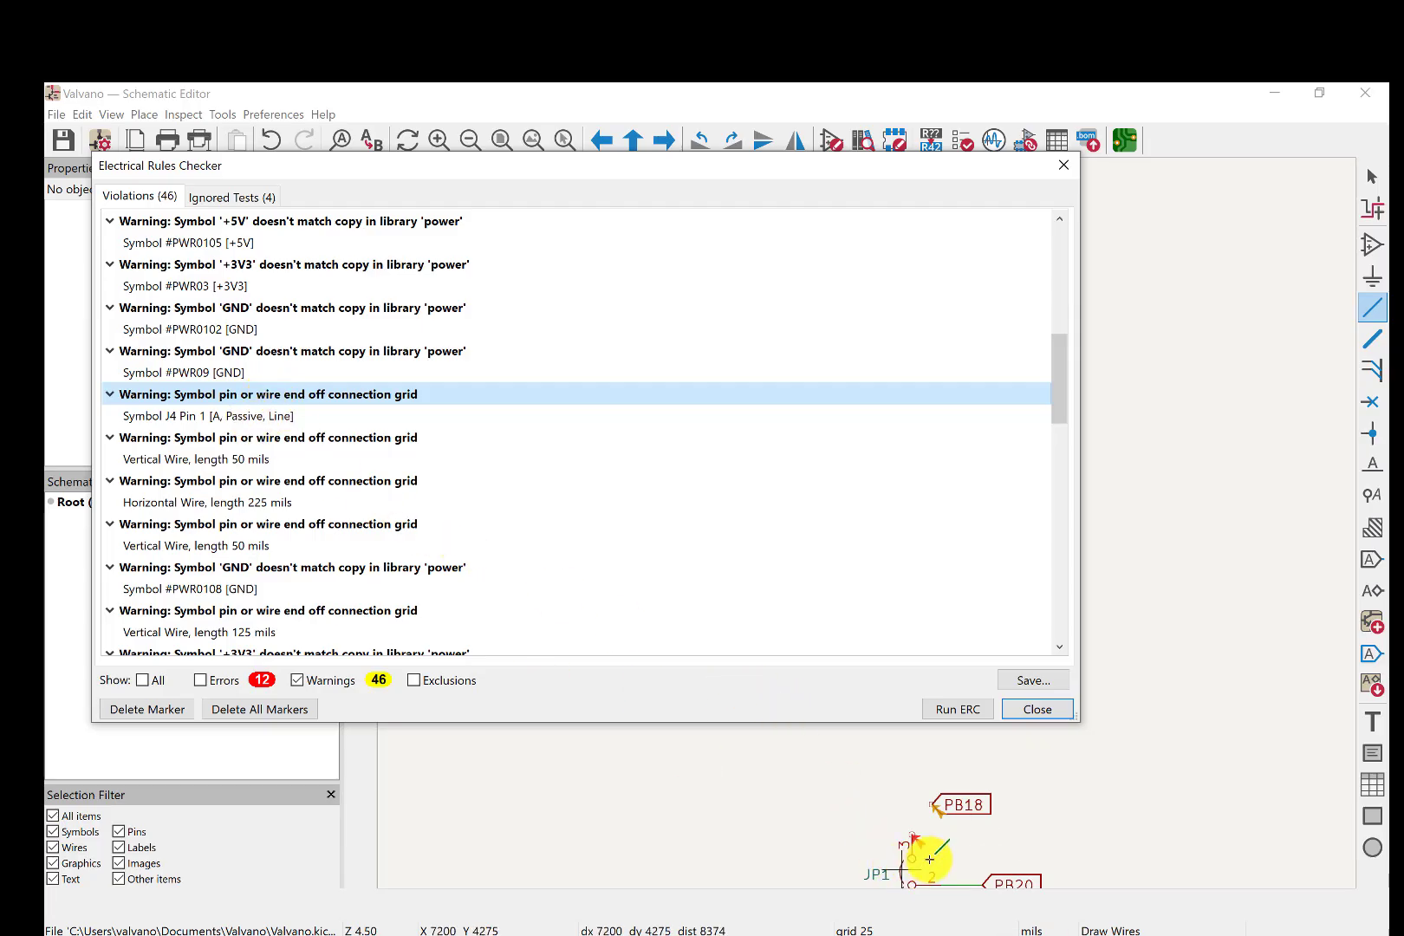
click(935, 808)
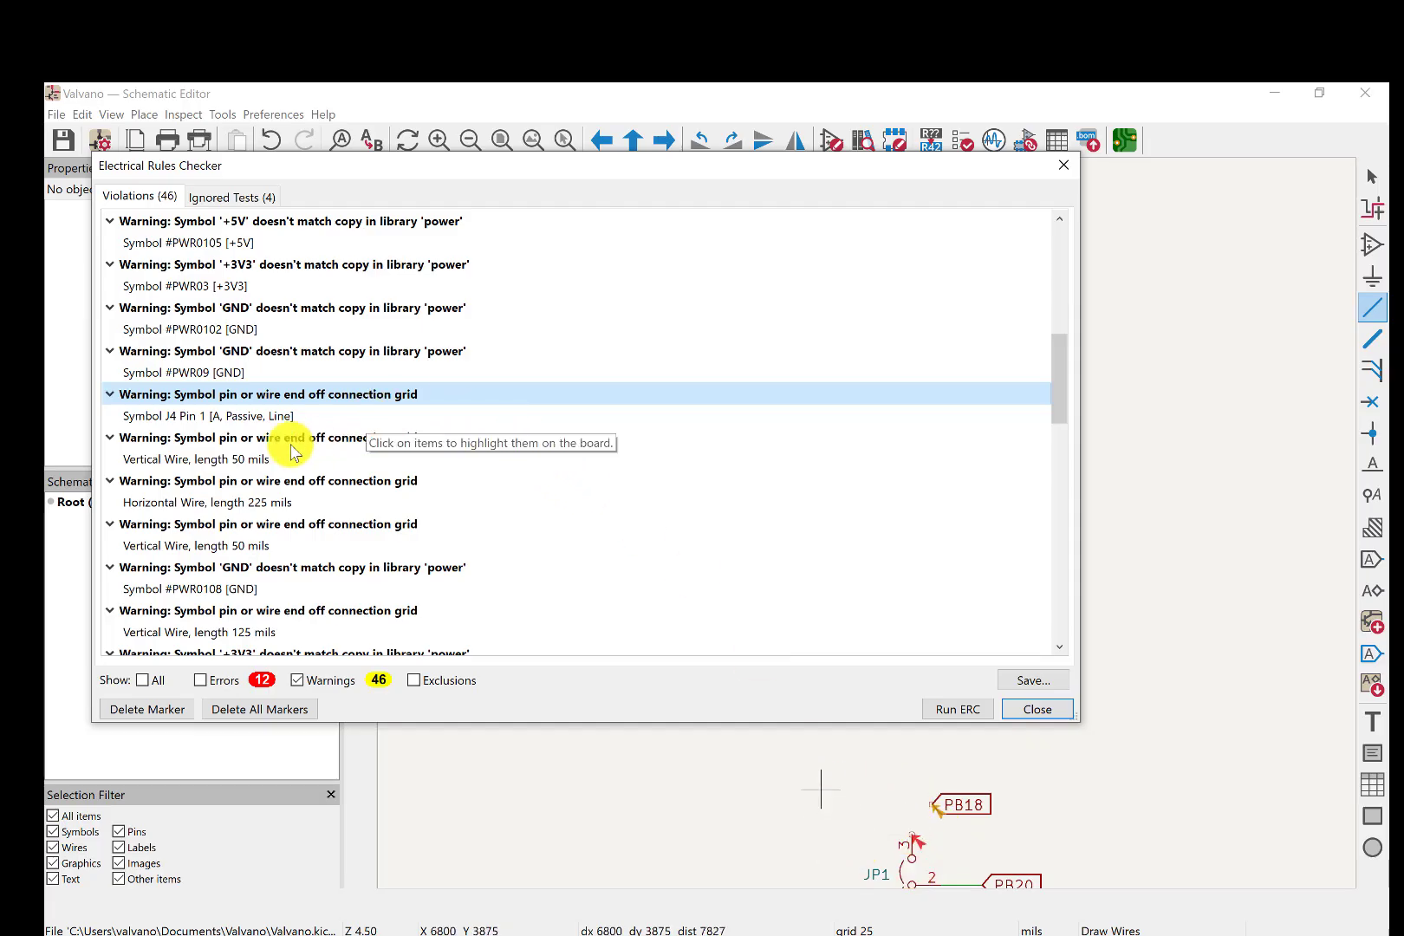
click(230, 455)
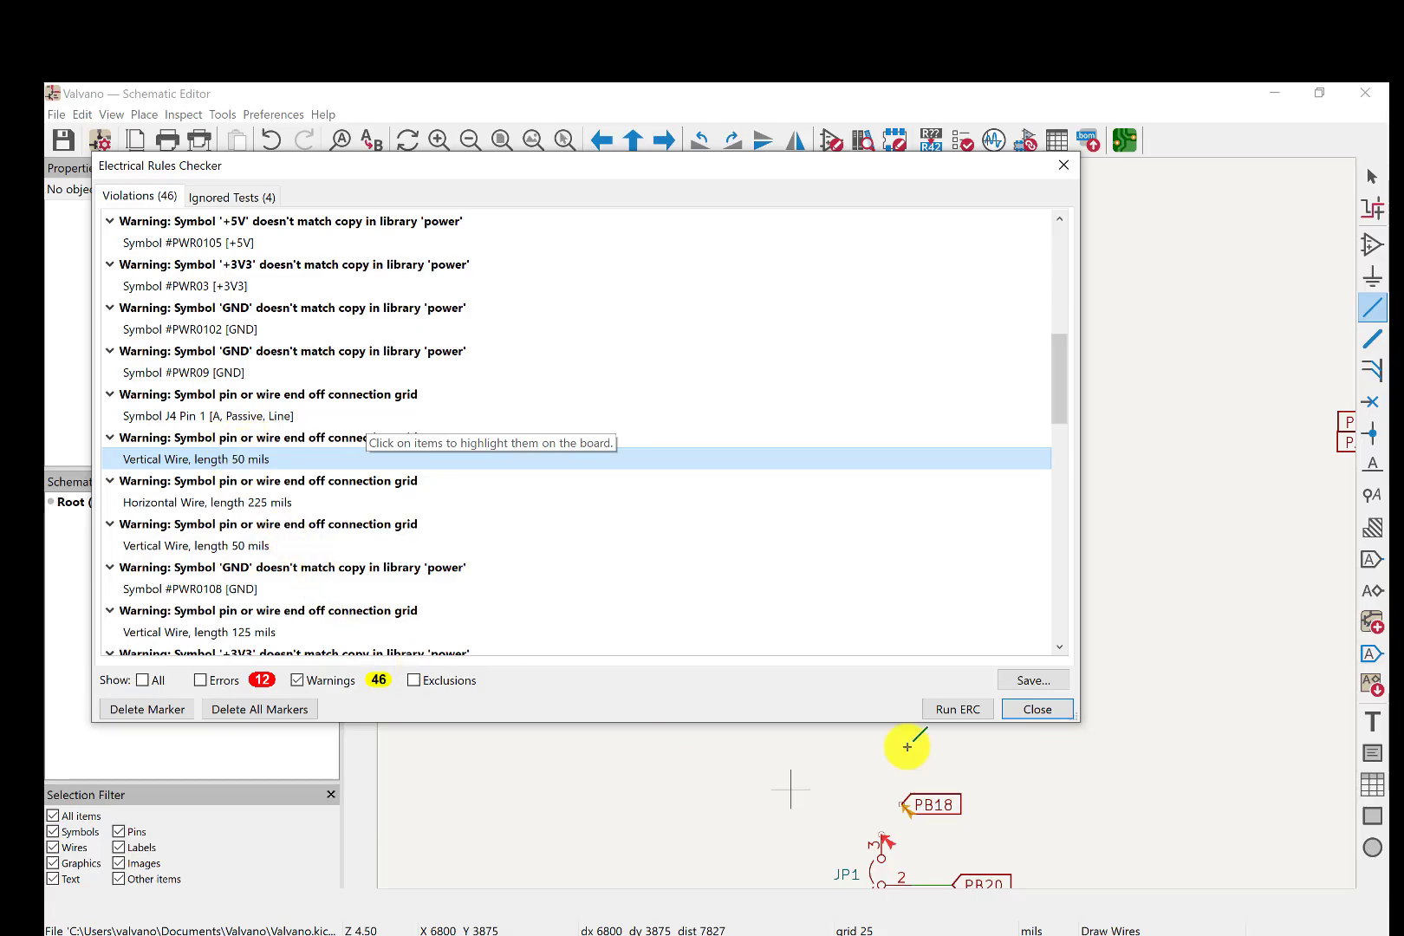
Close the electrical rules results and return to the schematic near PB18.
click(1032, 711)
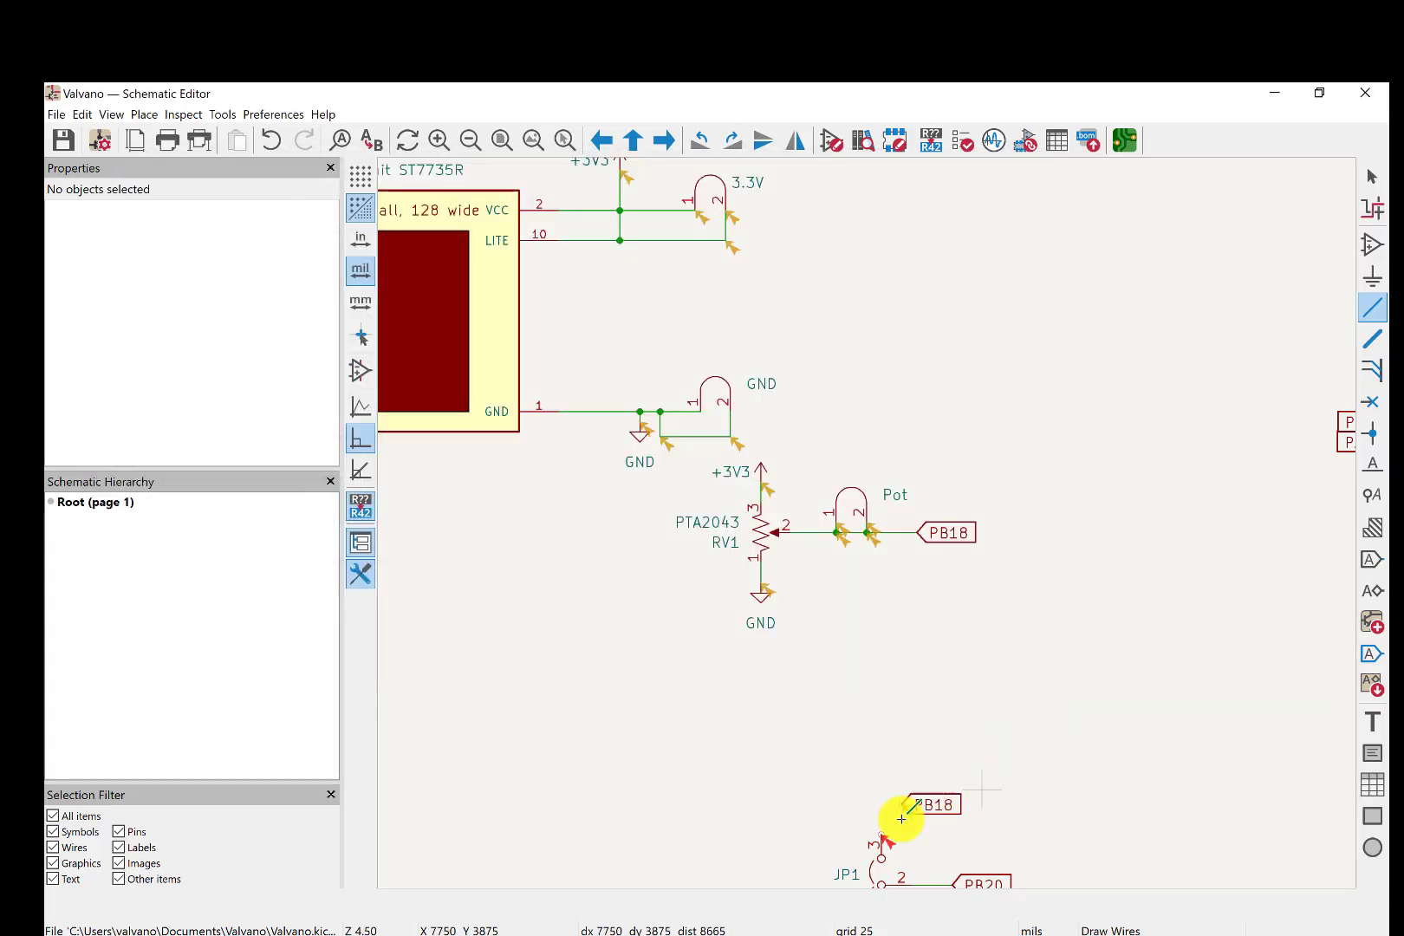
scroll(903, 820, down, 1)
scroll(854, 528, up, 7)
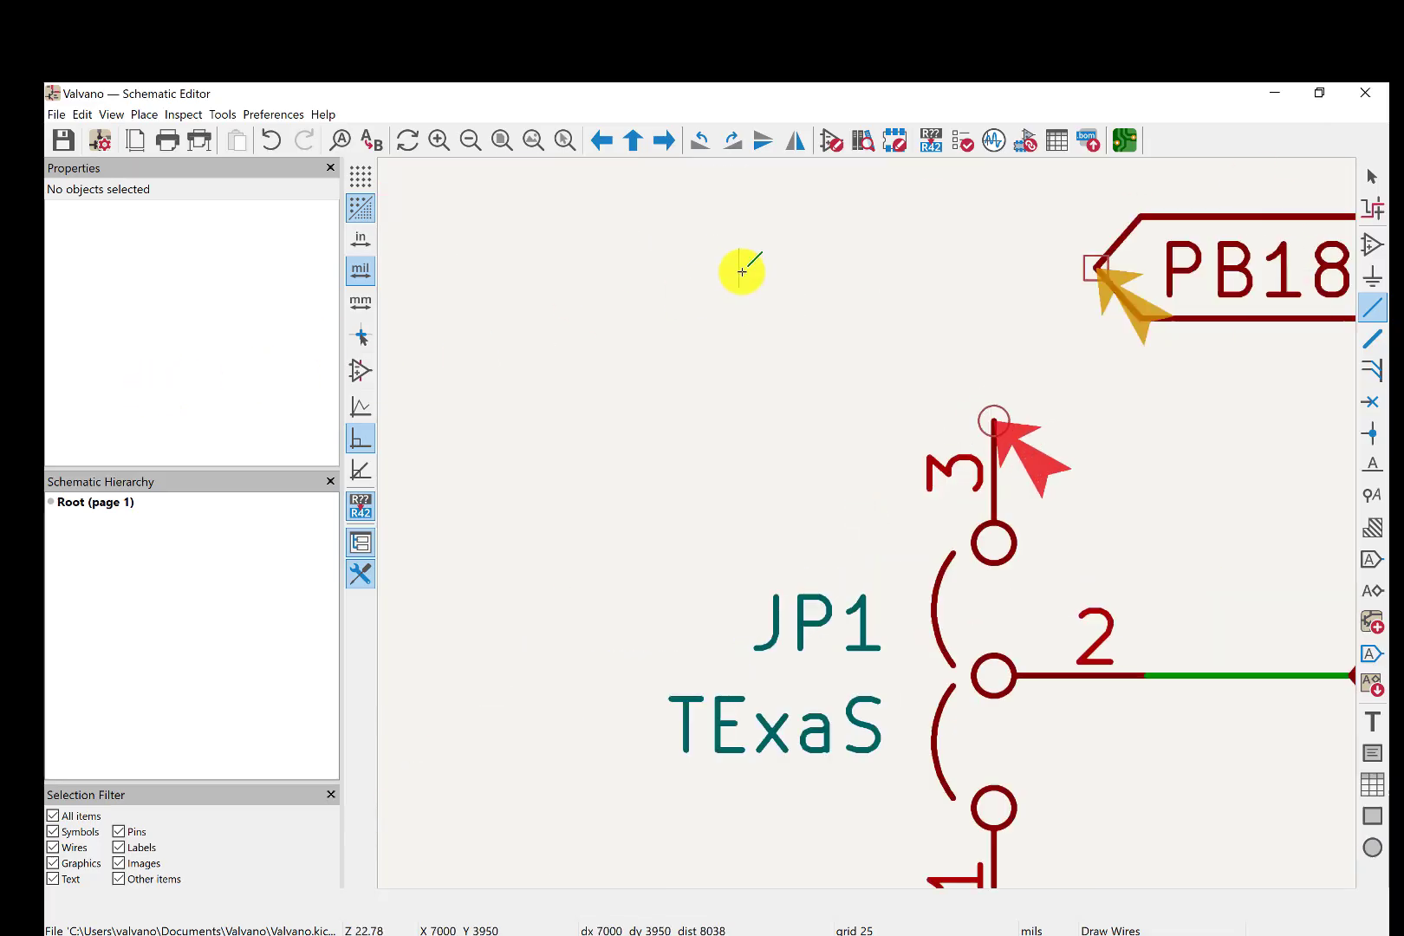
Replace a stray wire with one from the PB18 label to JP1 pin 3.
click(739, 269)
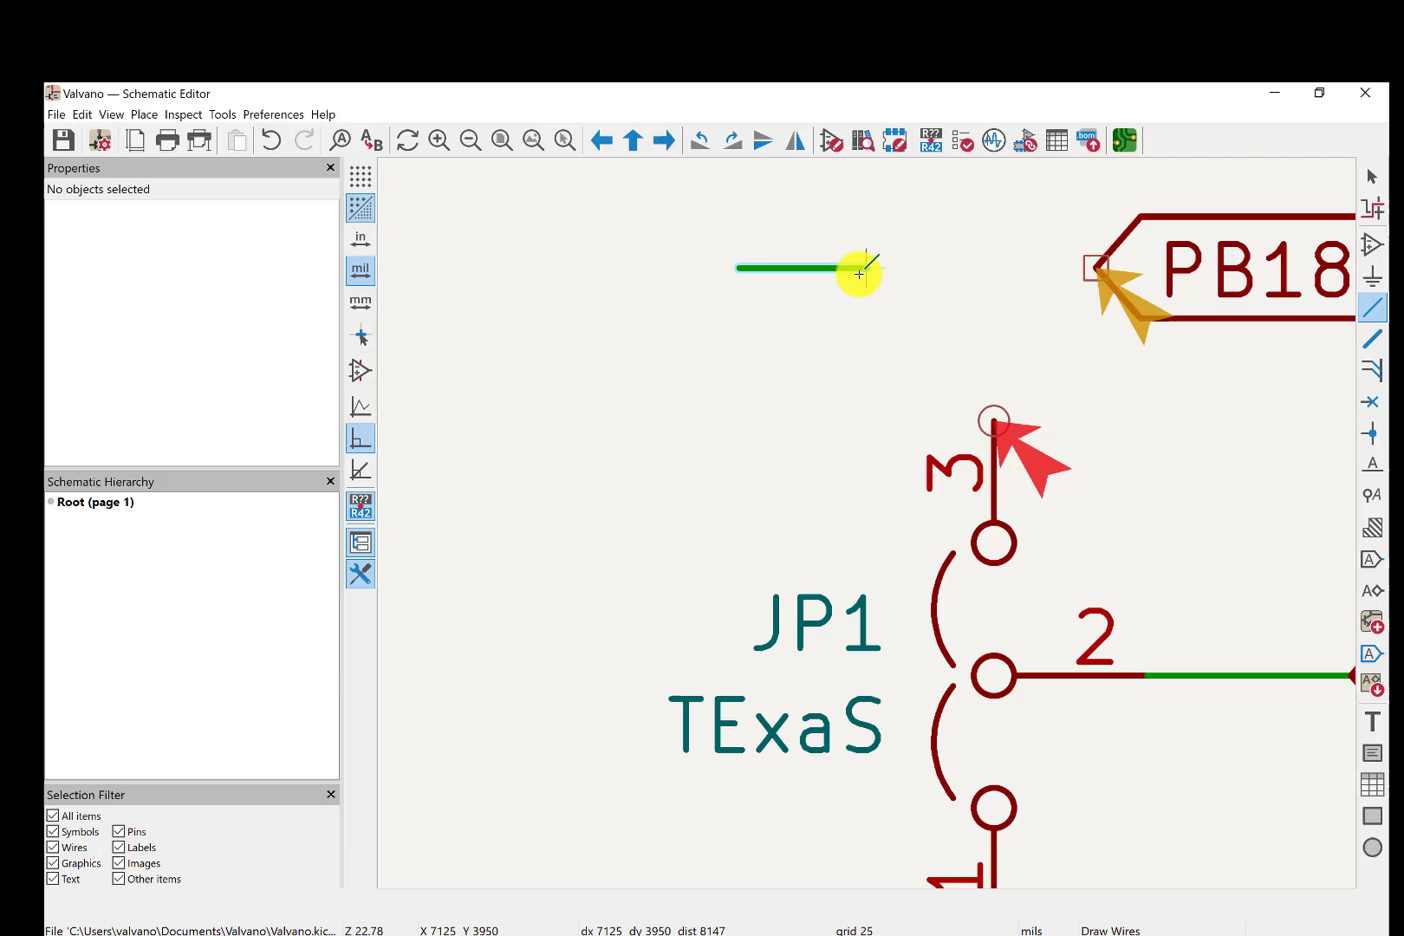
double_click(820, 276)
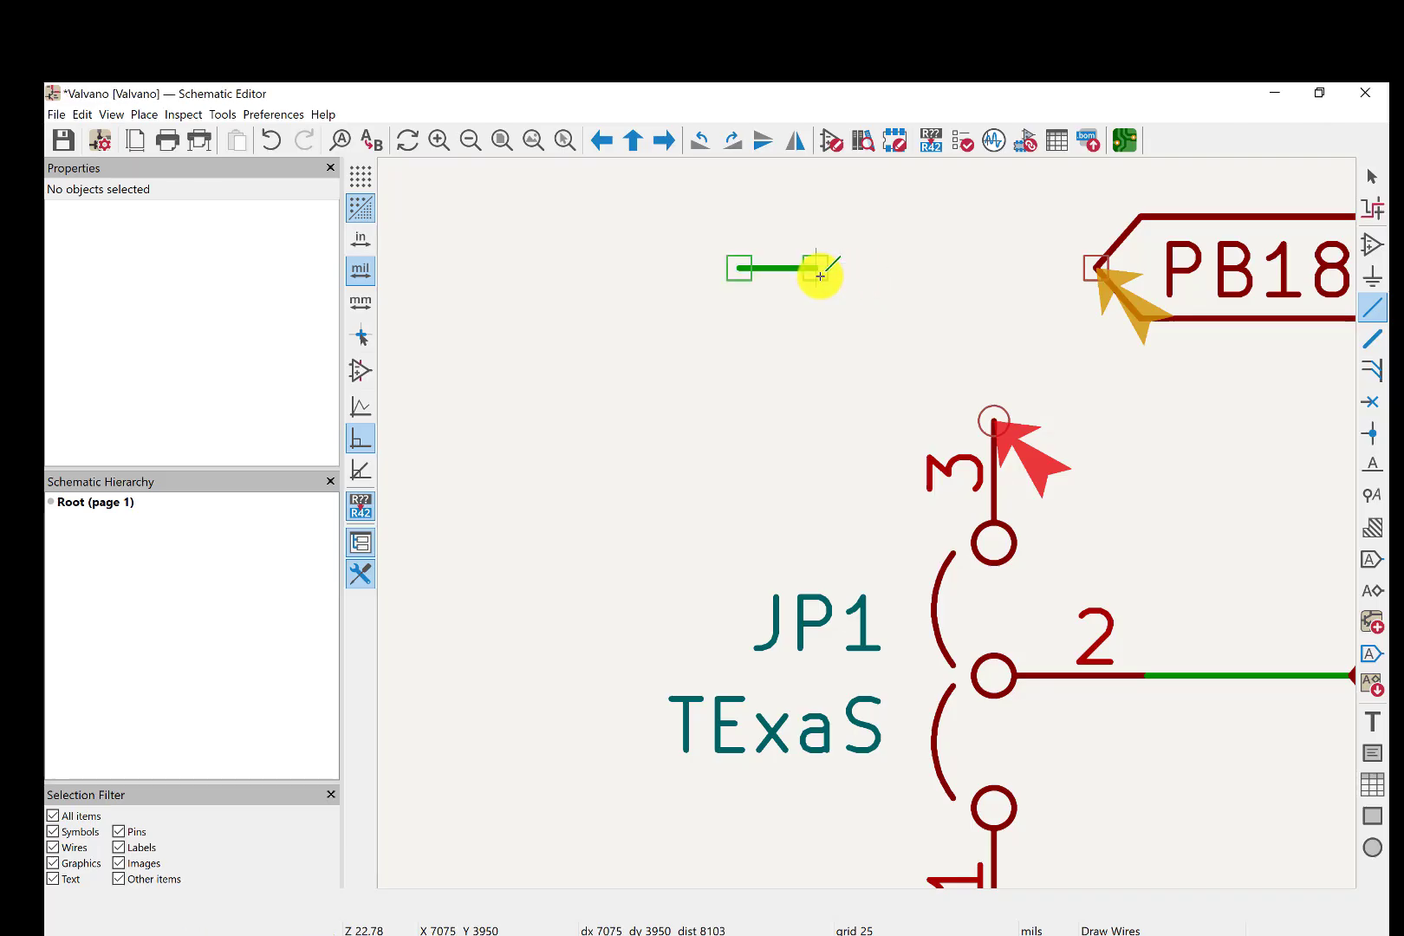
key(ctrl+z)
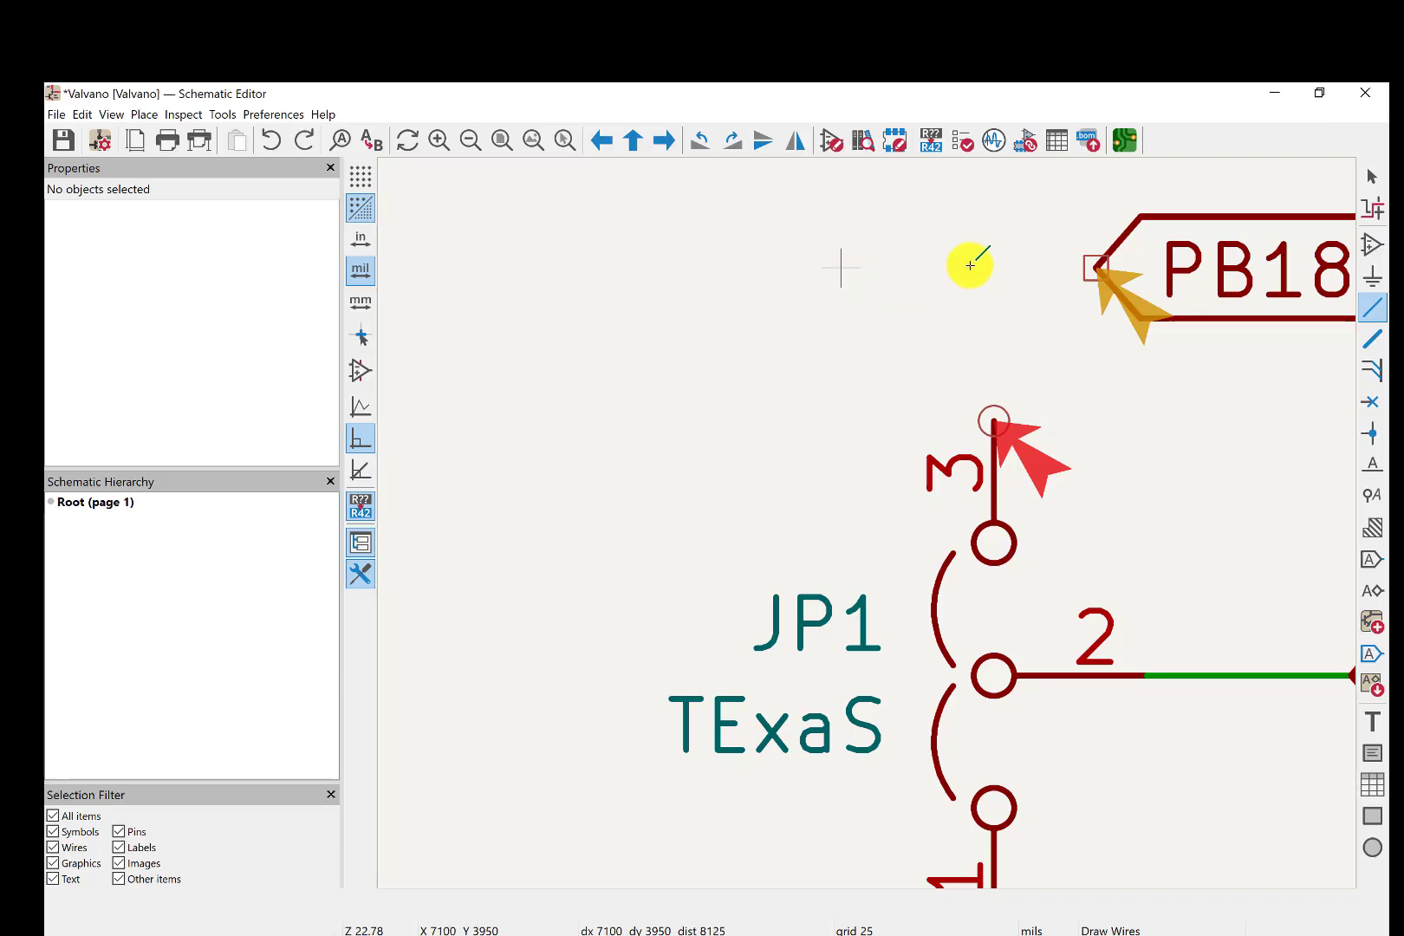
click(1096, 268)
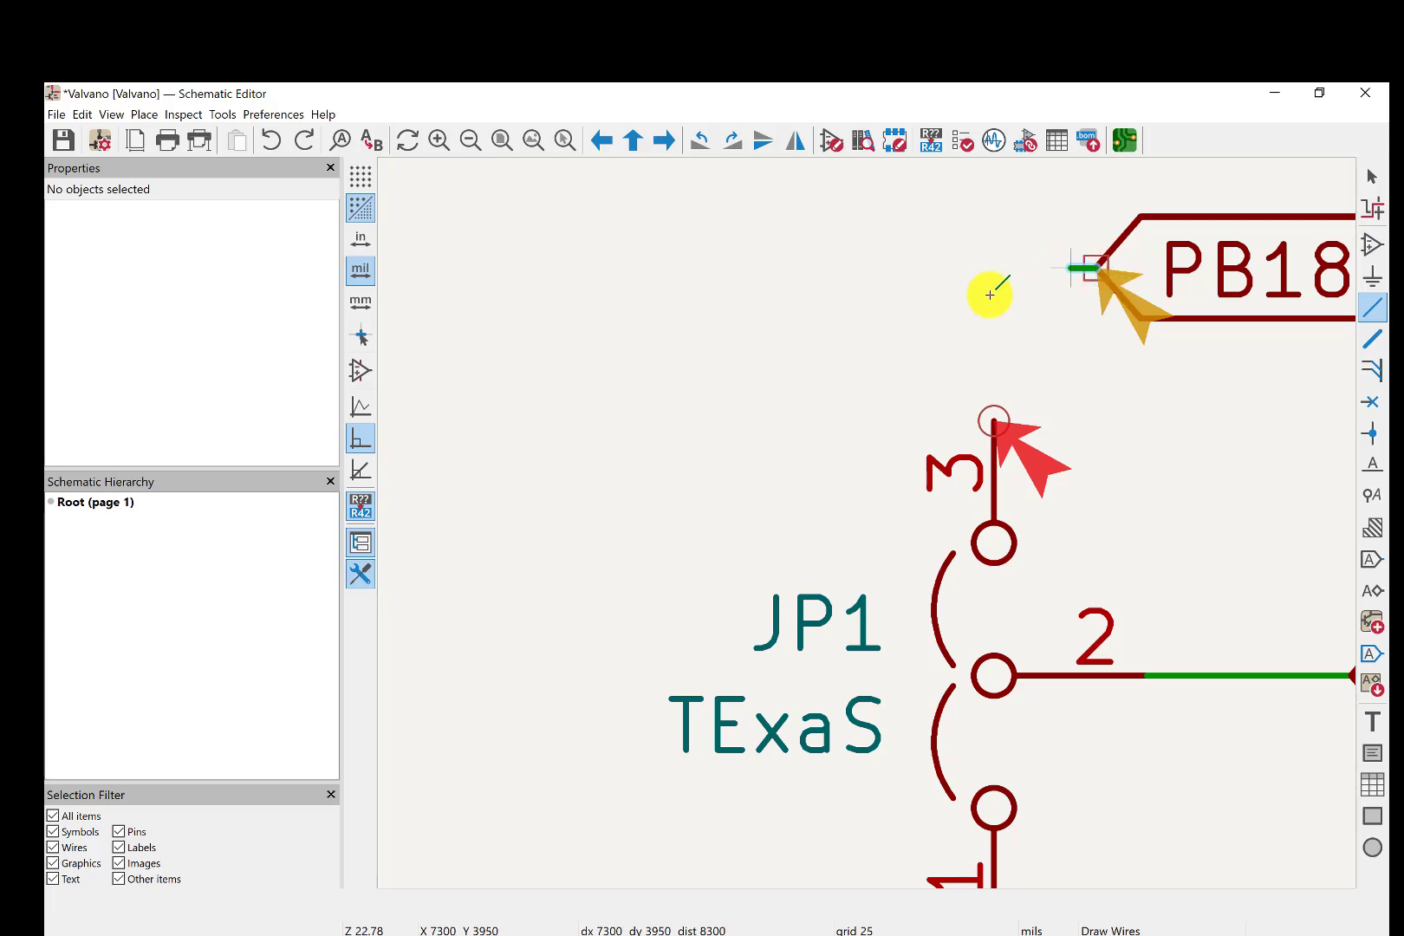
click(994, 420)
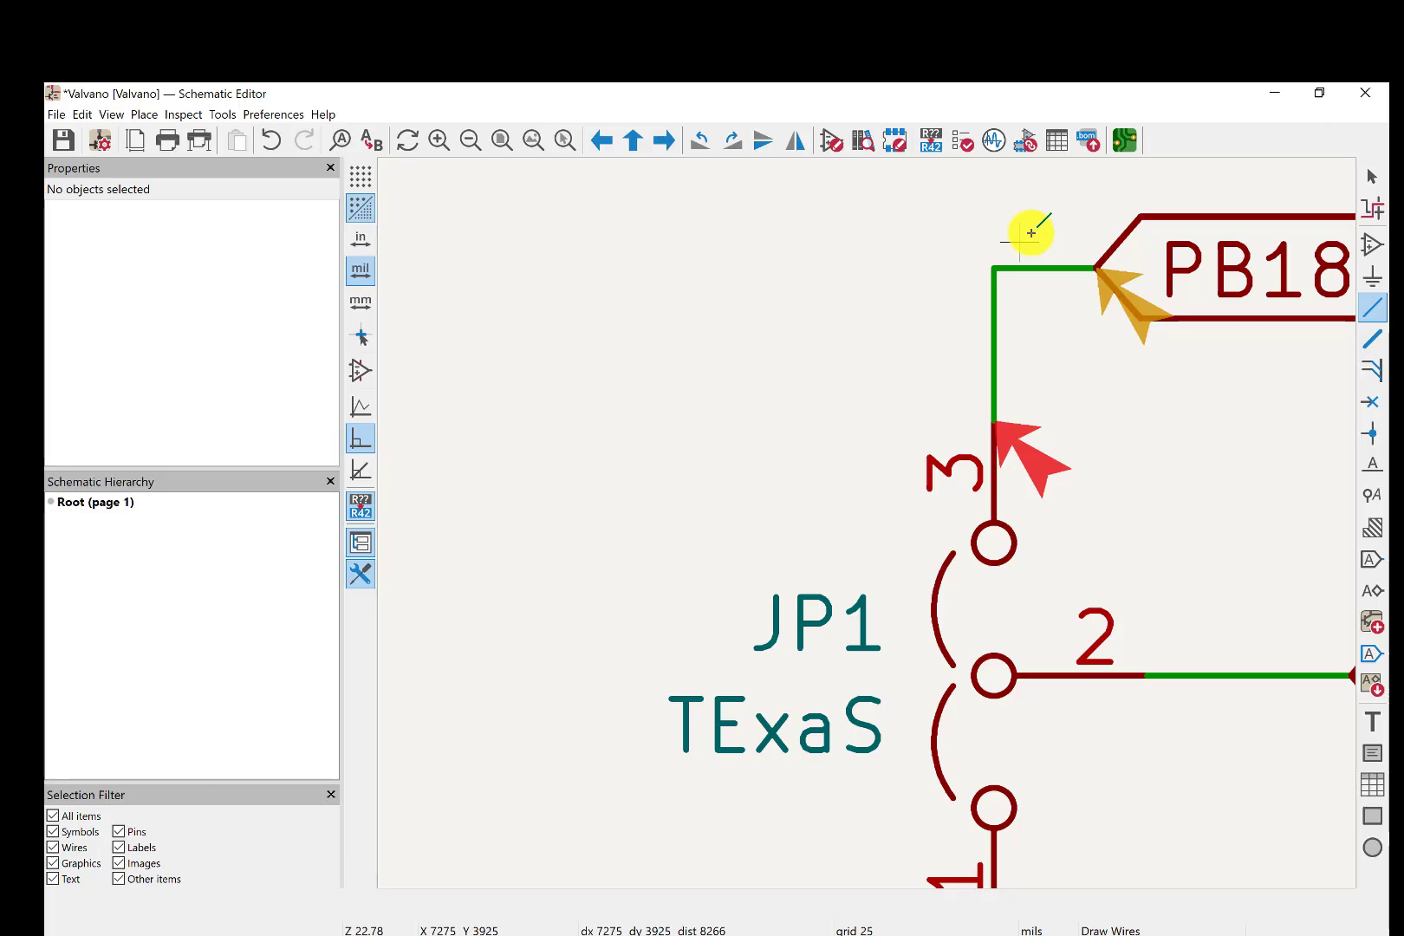
Rerun the electrical rules check, now showing 11 errors and 45 warnings.
click(183, 115)
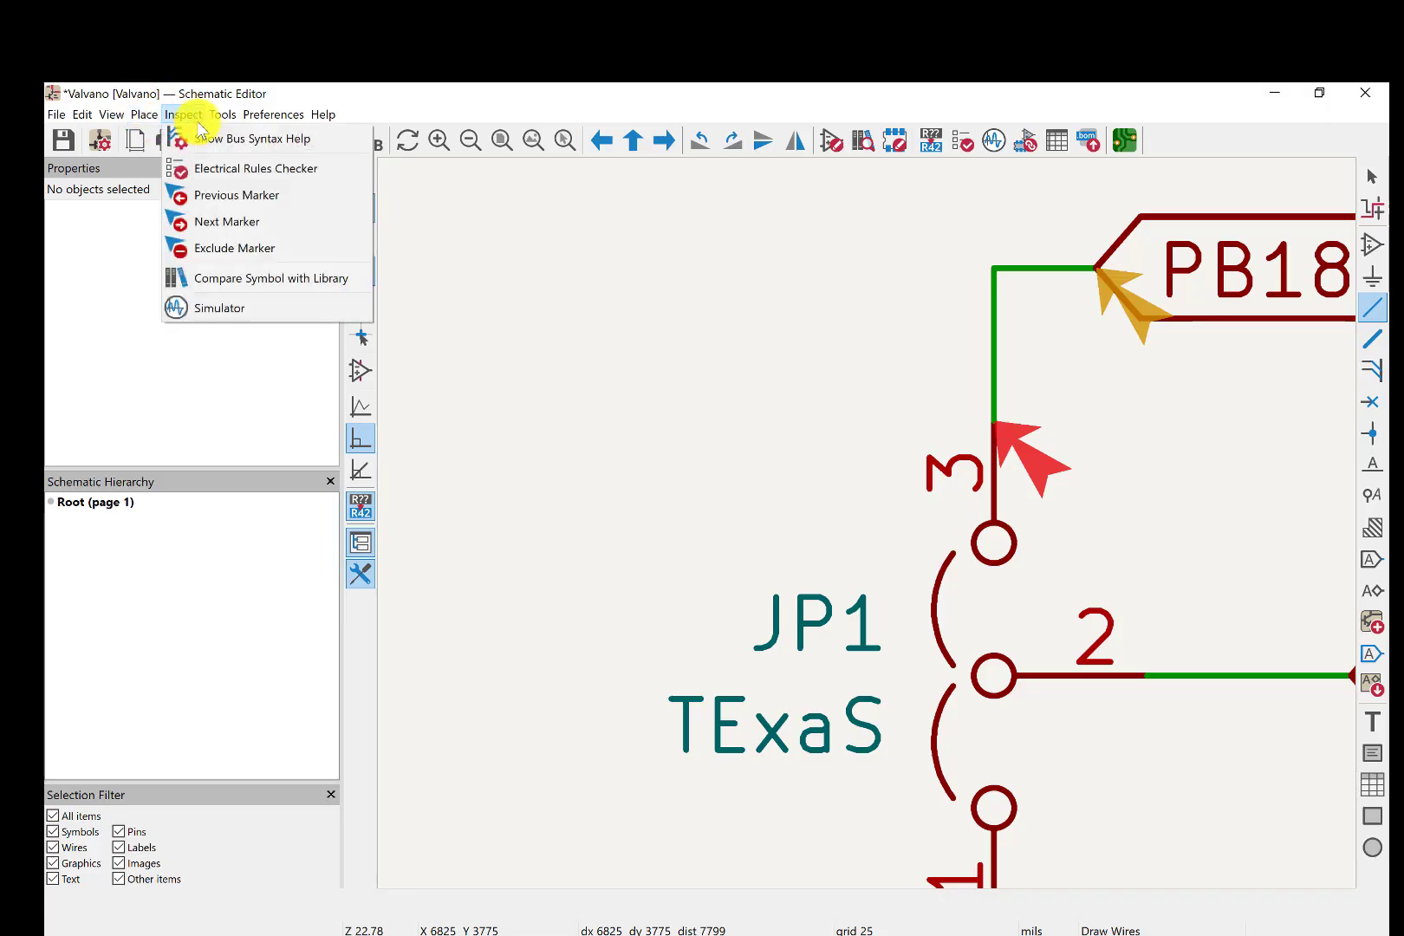
click(221, 166)
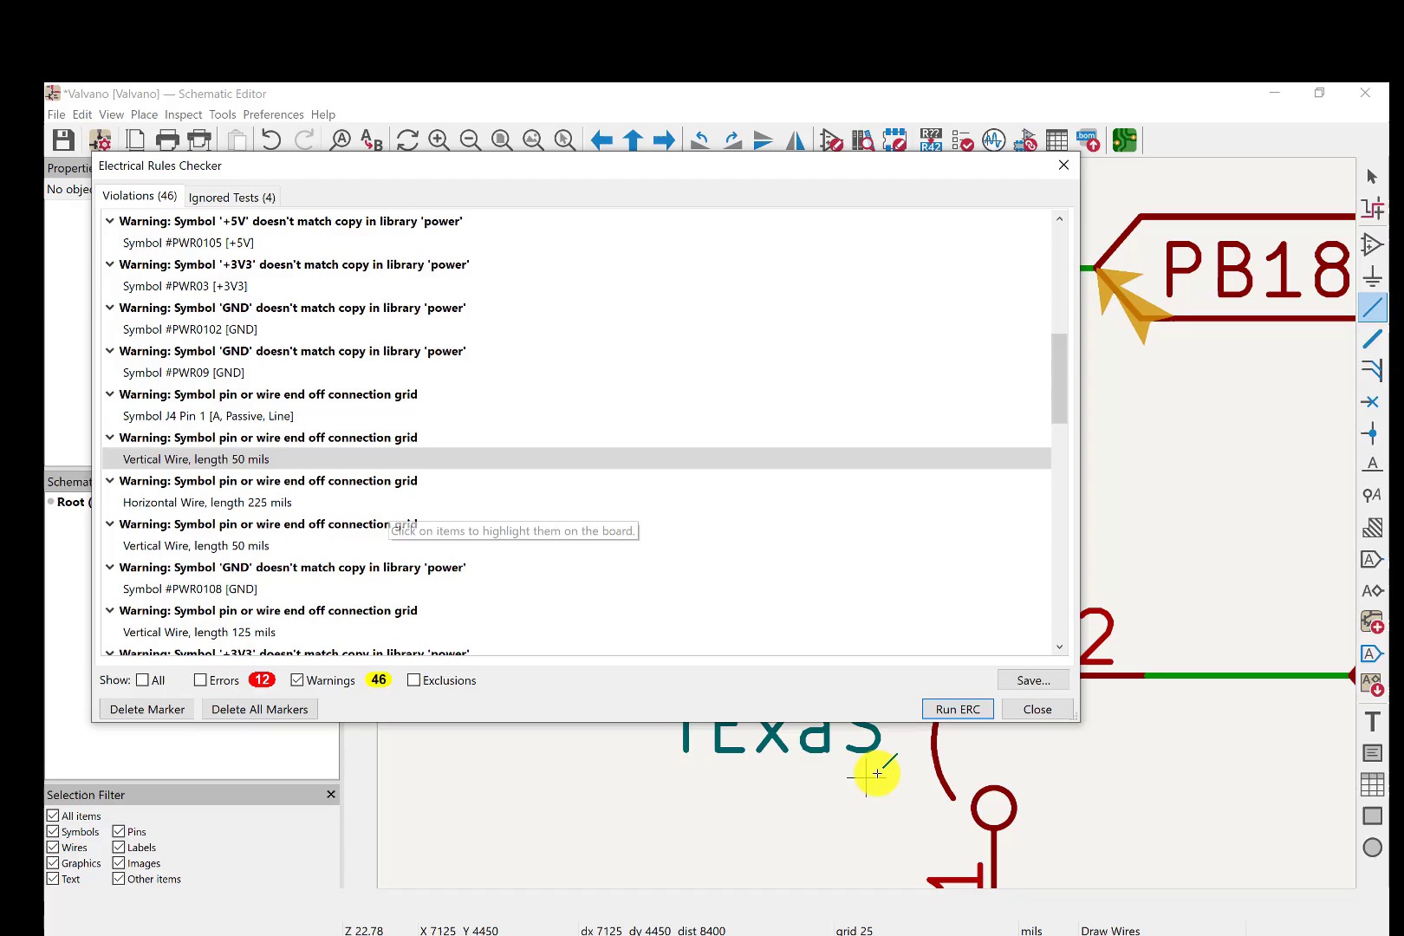
click(953, 711)
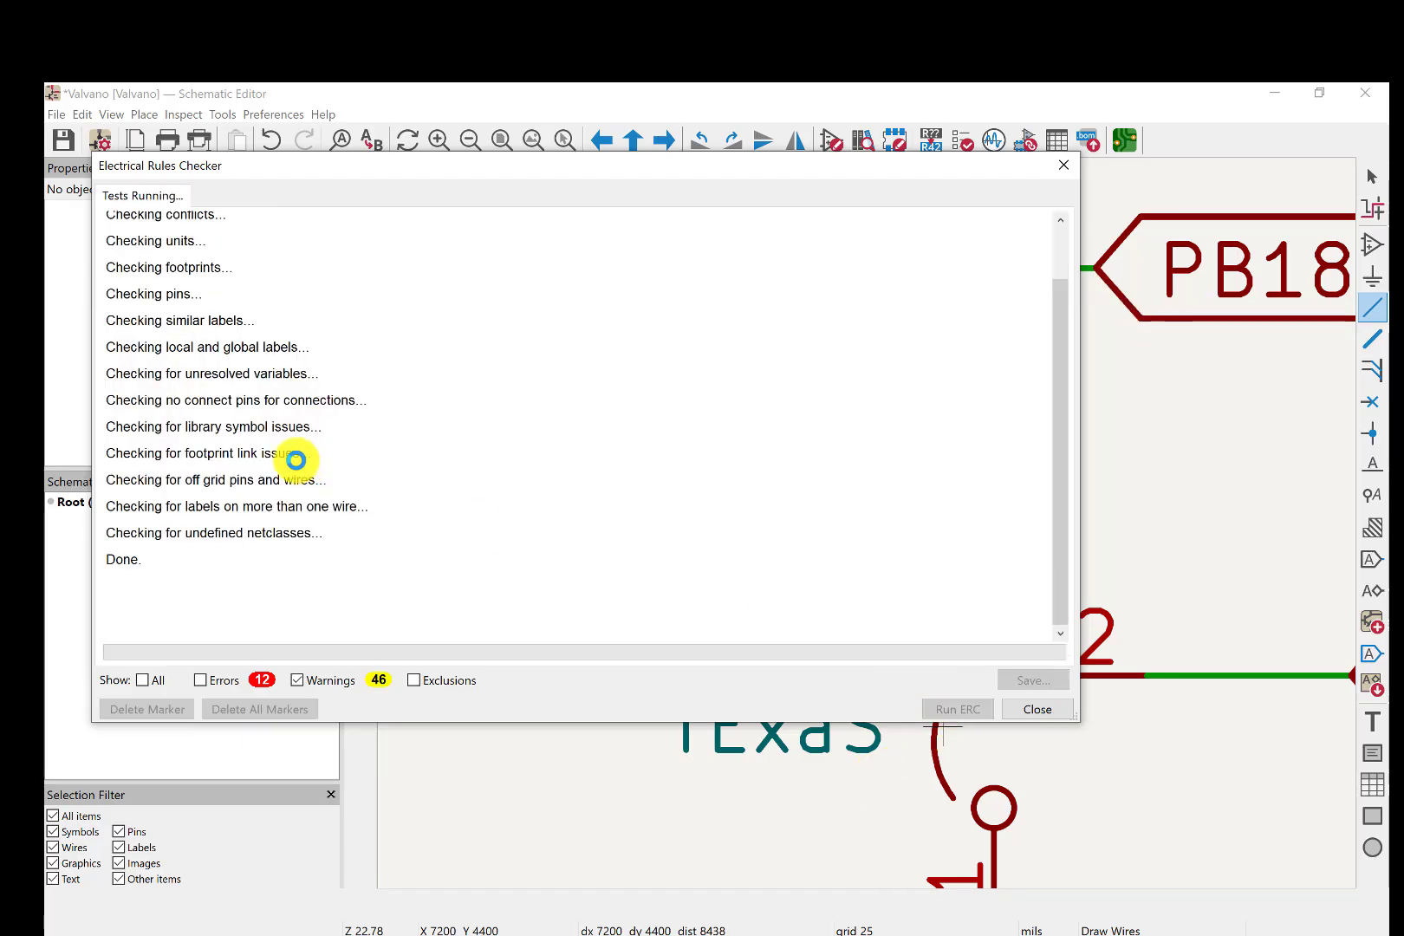
scroll(288, 475, down, 10)
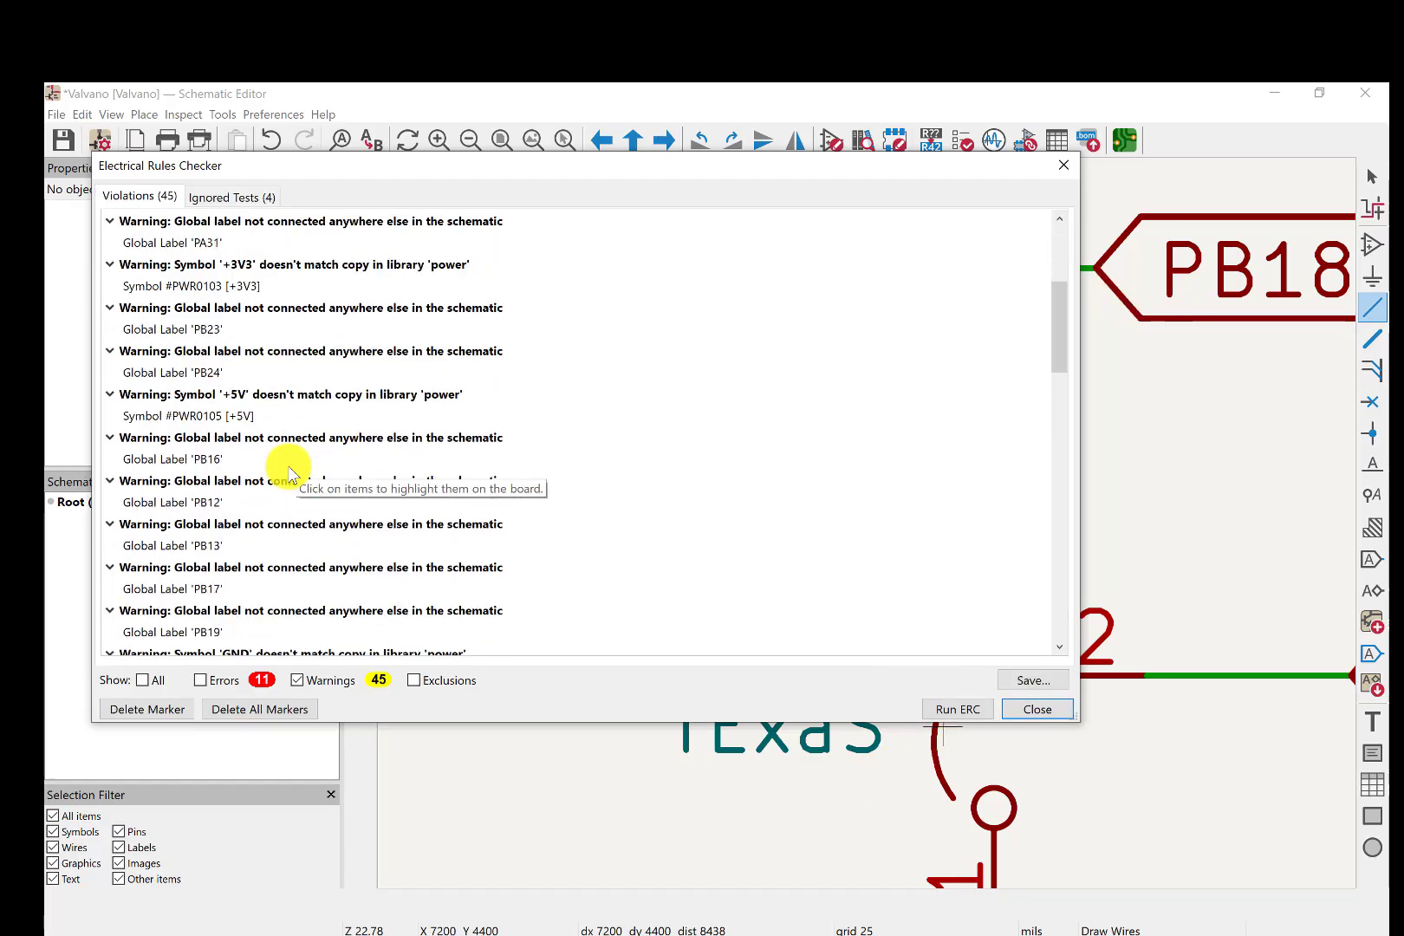
scroll(288, 474, down, 5)
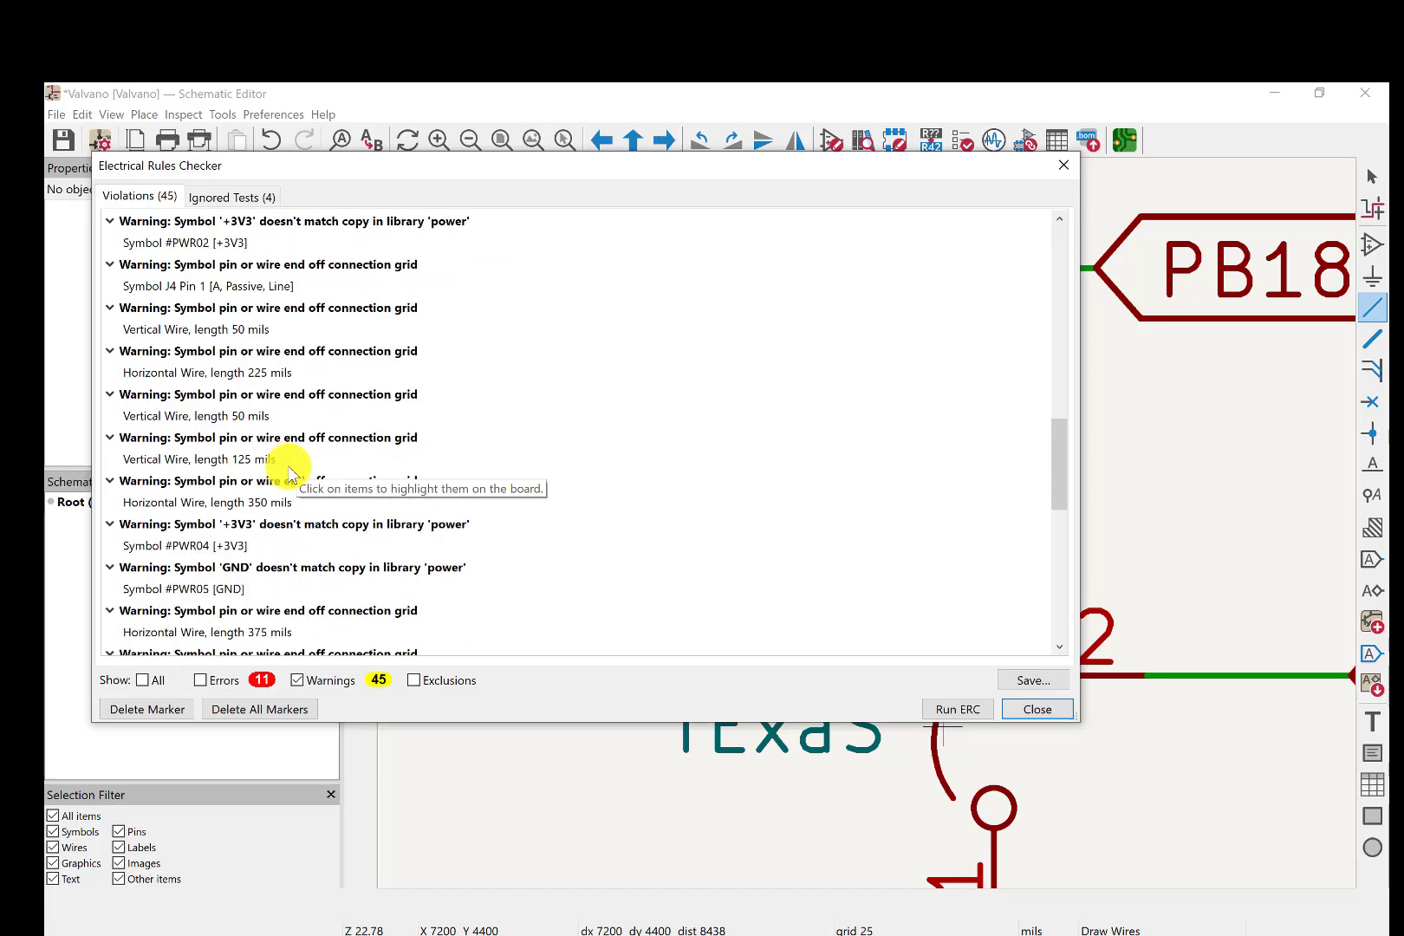
scroll(288, 475, down, 10)
scroll(289, 475, down, 5)
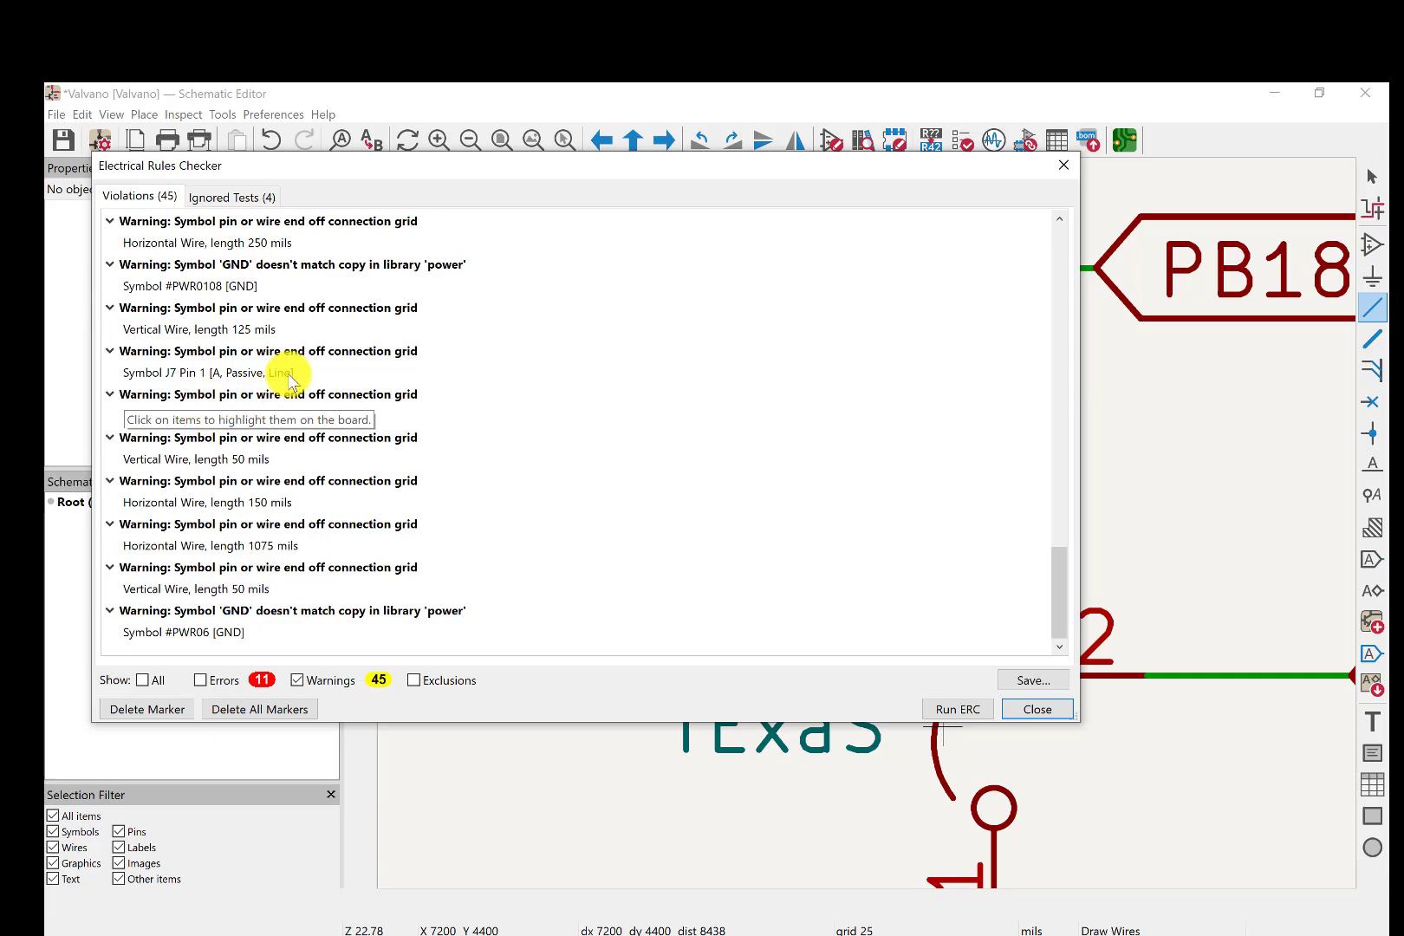
Locate the J7 pin off-grid warning, then close the checker.
click(276, 352)
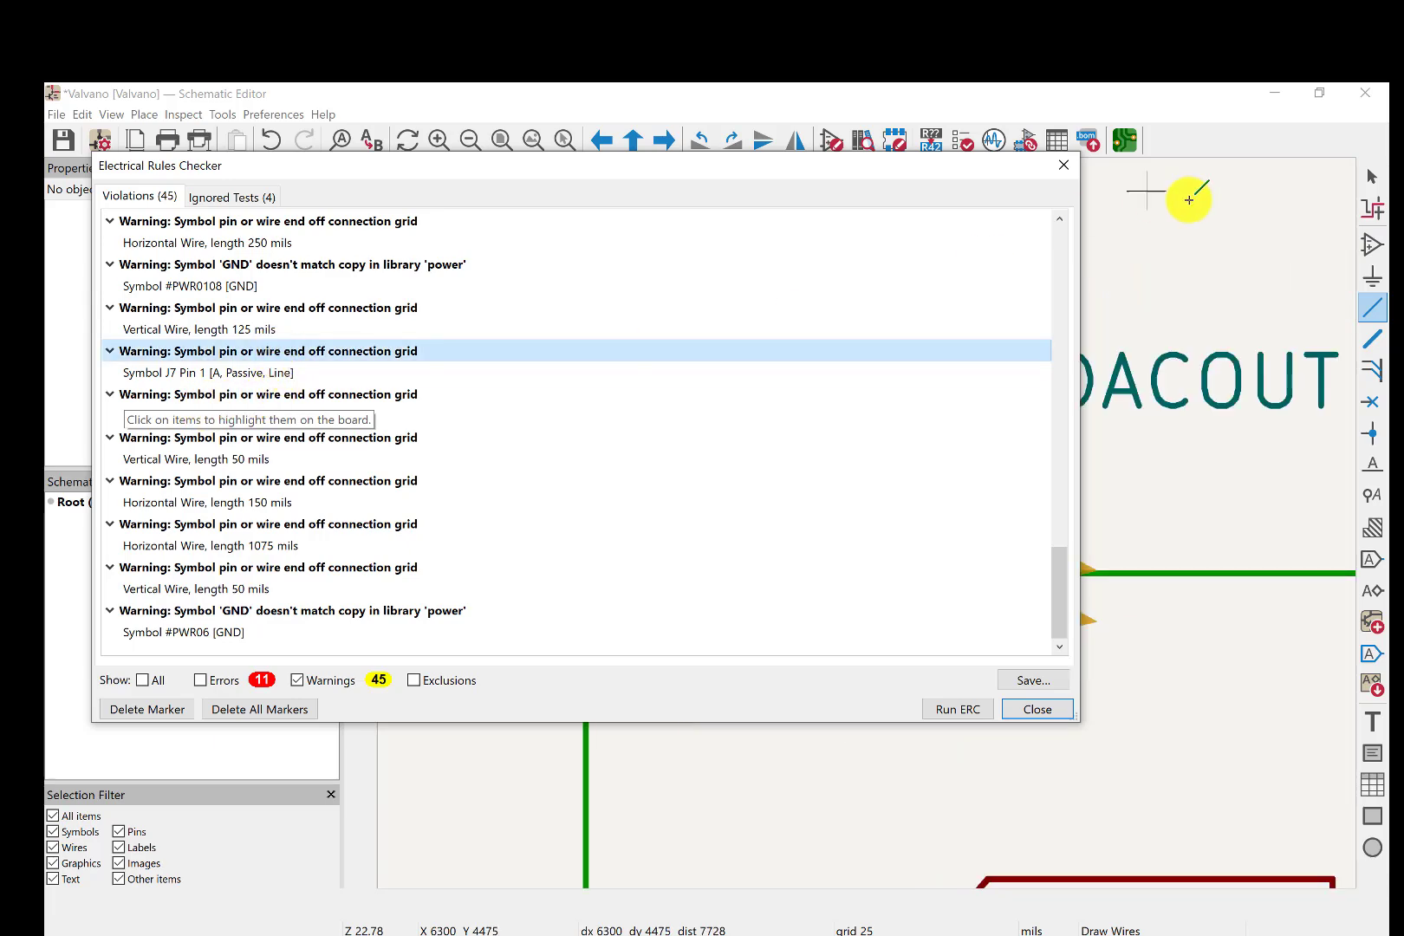
drag(819, 171, 819, 218)
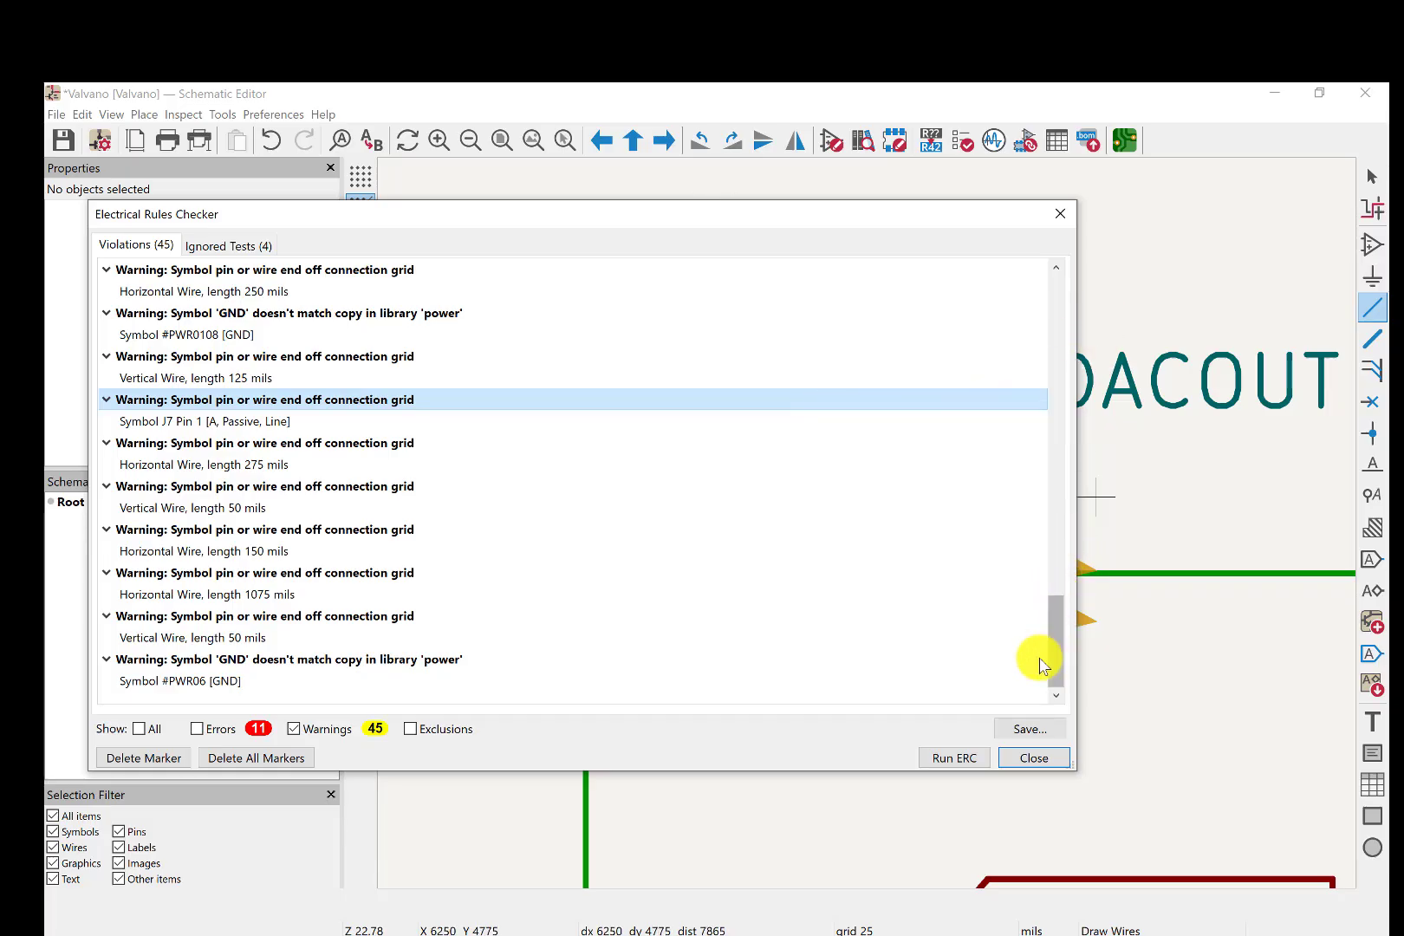
click(1013, 756)
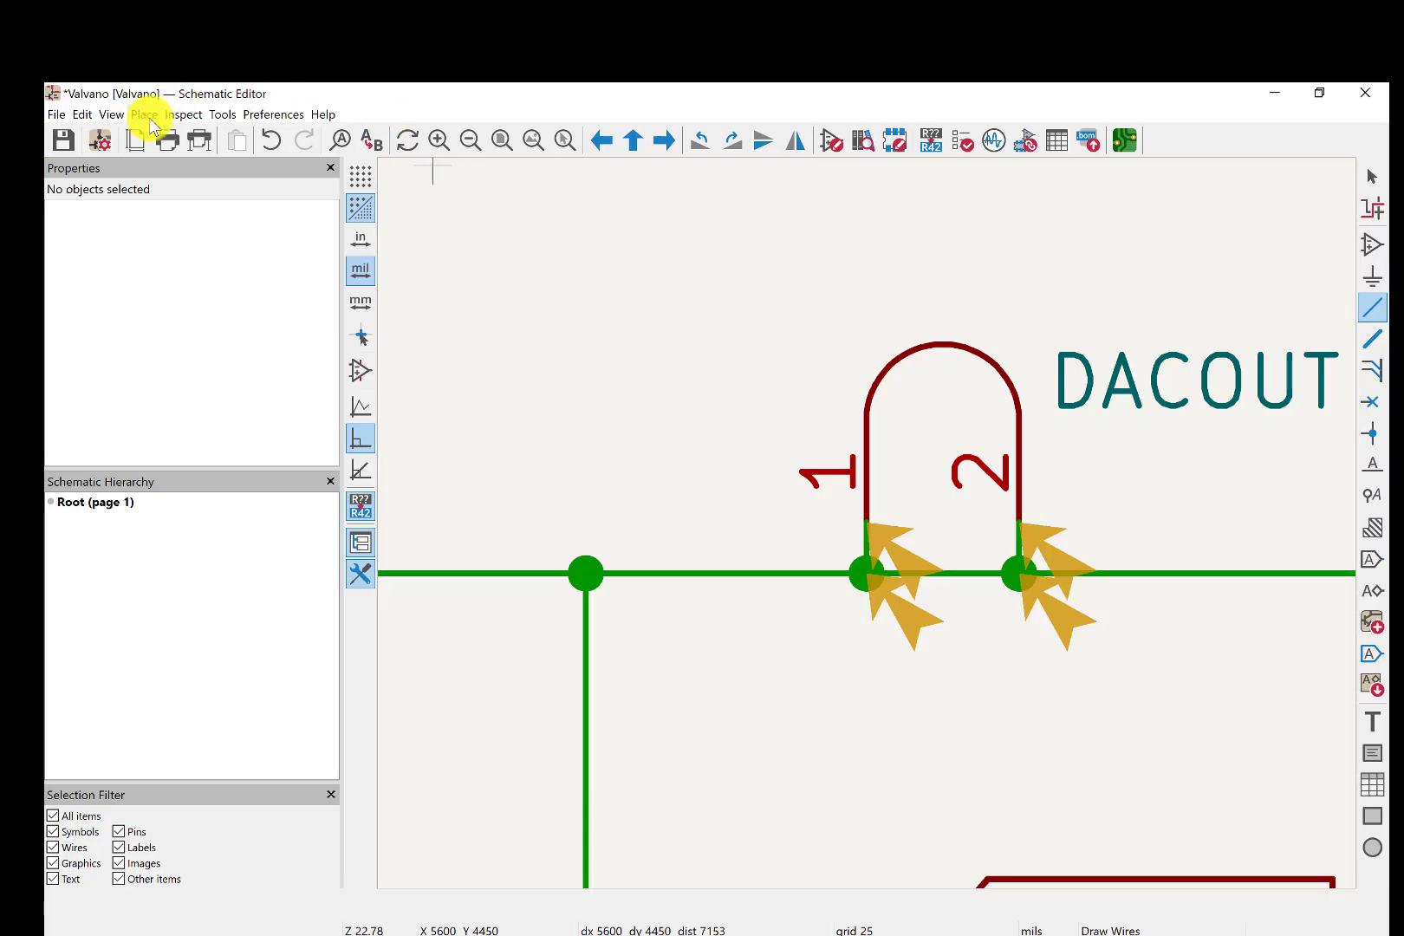
Save the finished Valvano schematic.
click(57, 115)
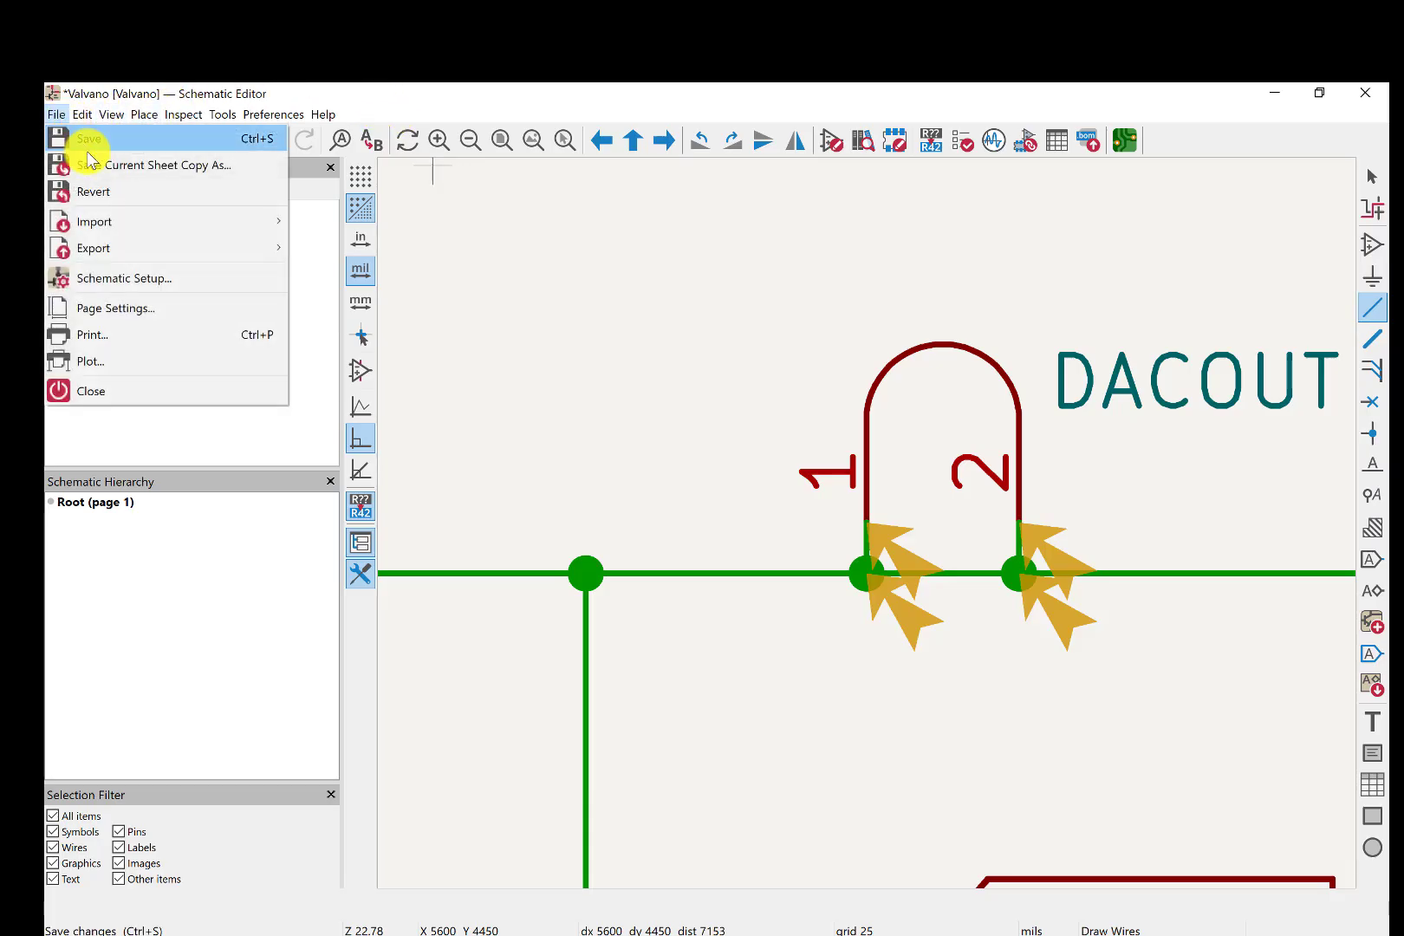